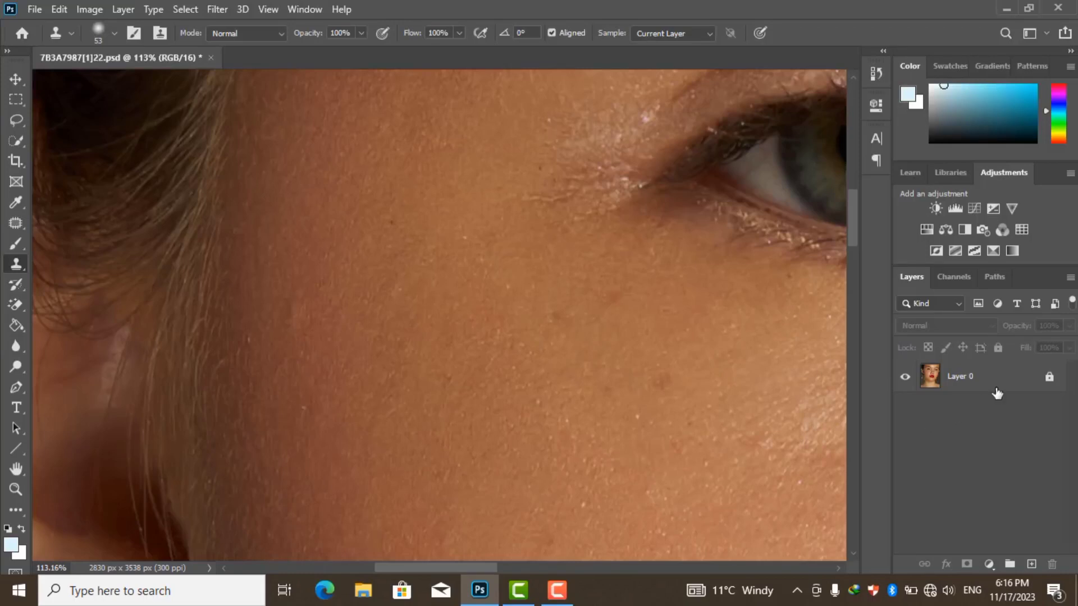
# Duplicate the portrait layer twice and rename the top copy 'high'
pyautogui.click(997, 394)
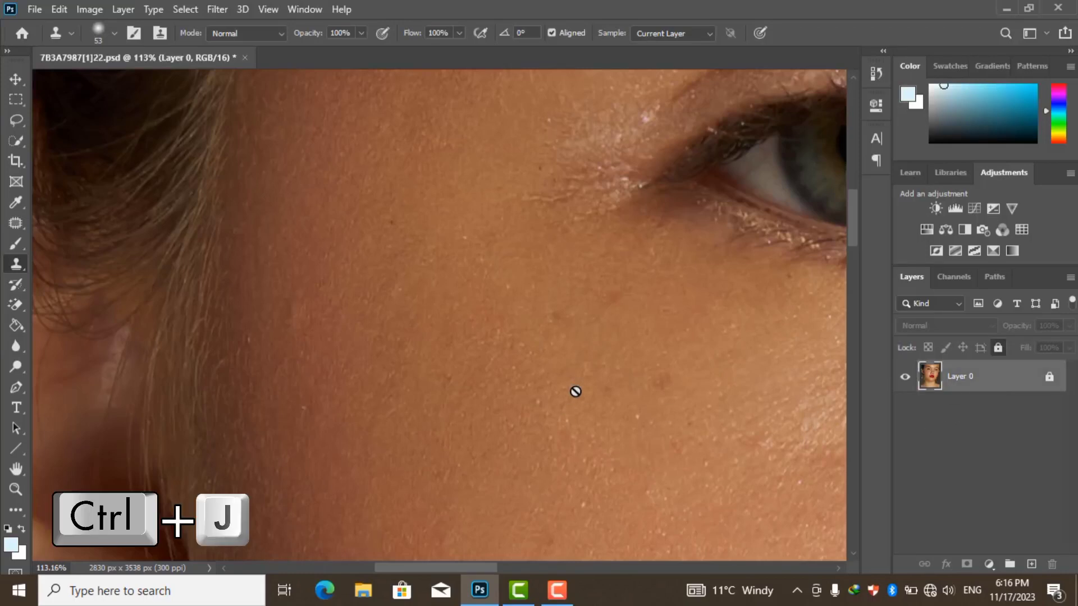
pyautogui.hotkey('ctrl', 'j')
pyautogui.hotkey('ctrl', 'j')
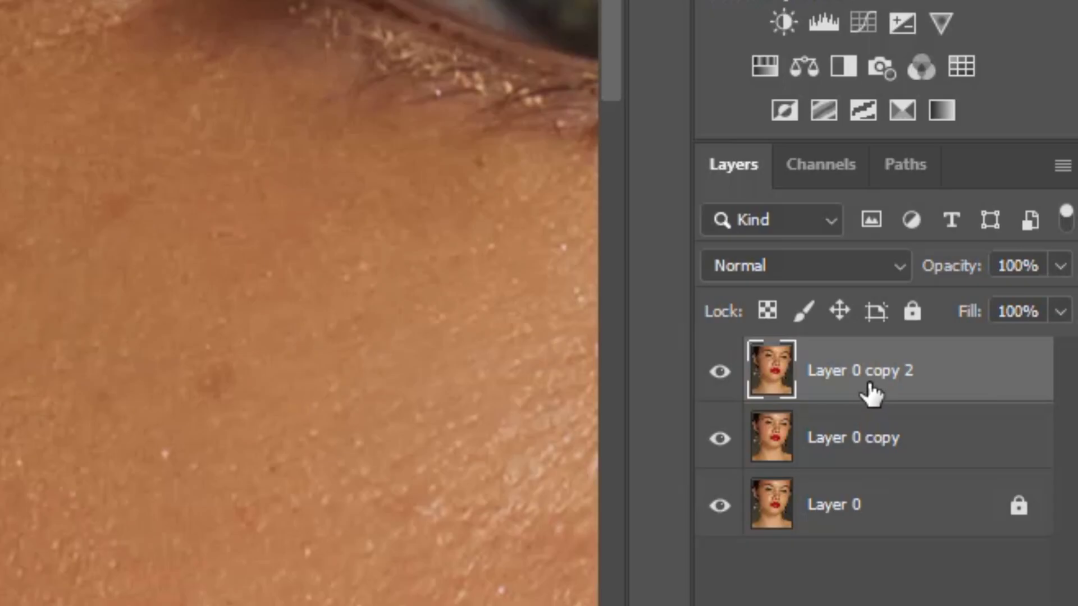
pyautogui.doubleClick(976, 379)
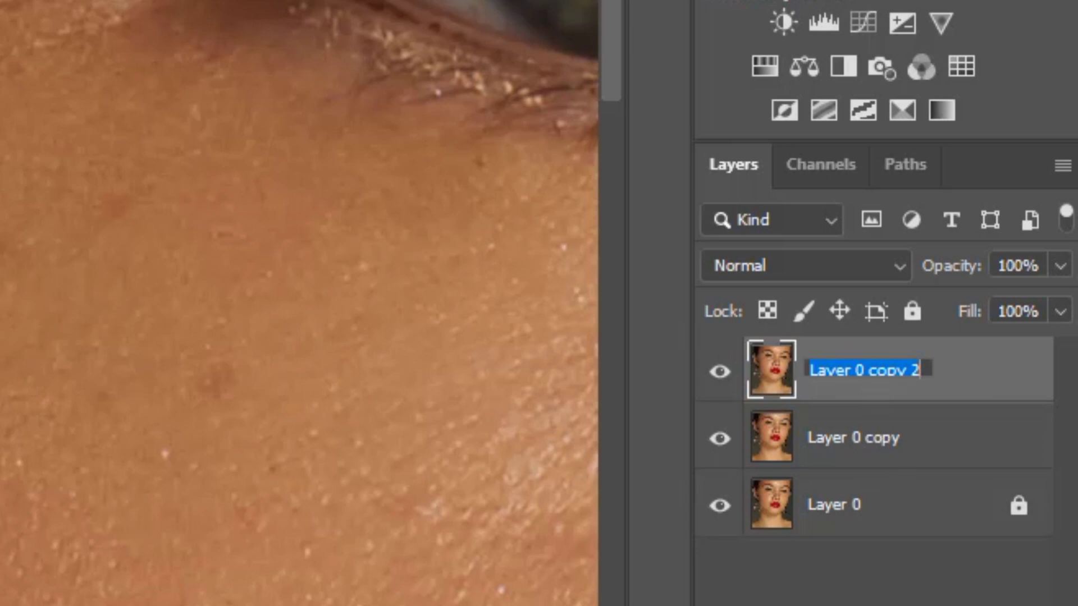
pyautogui.write('high')
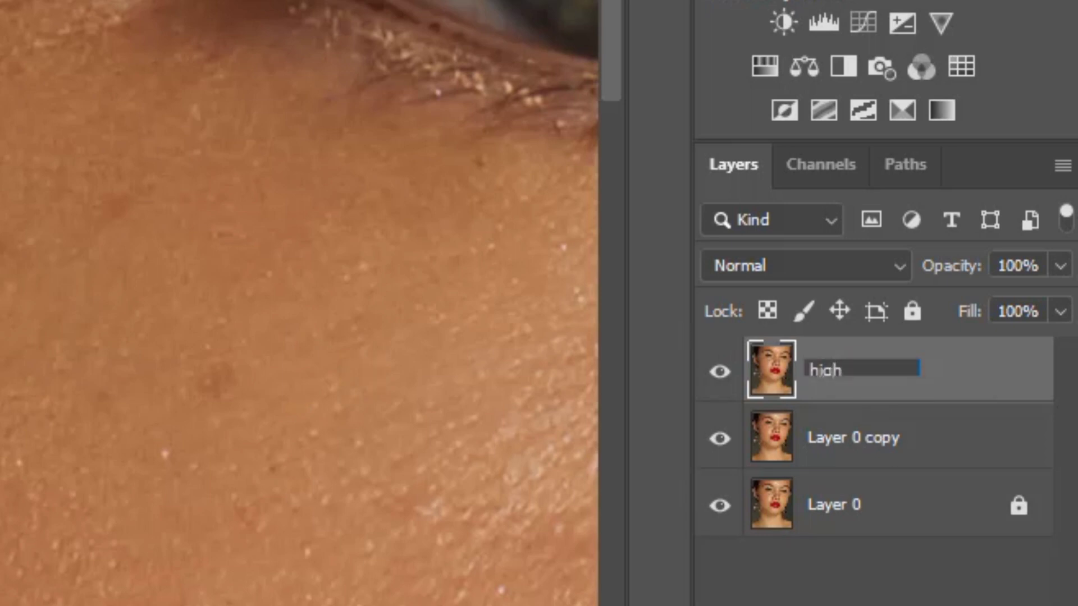
pyautogui.press('Return')
# Rename the second copy 'low', hide the high layer, and select low
pyautogui.doubleClick(884, 444)
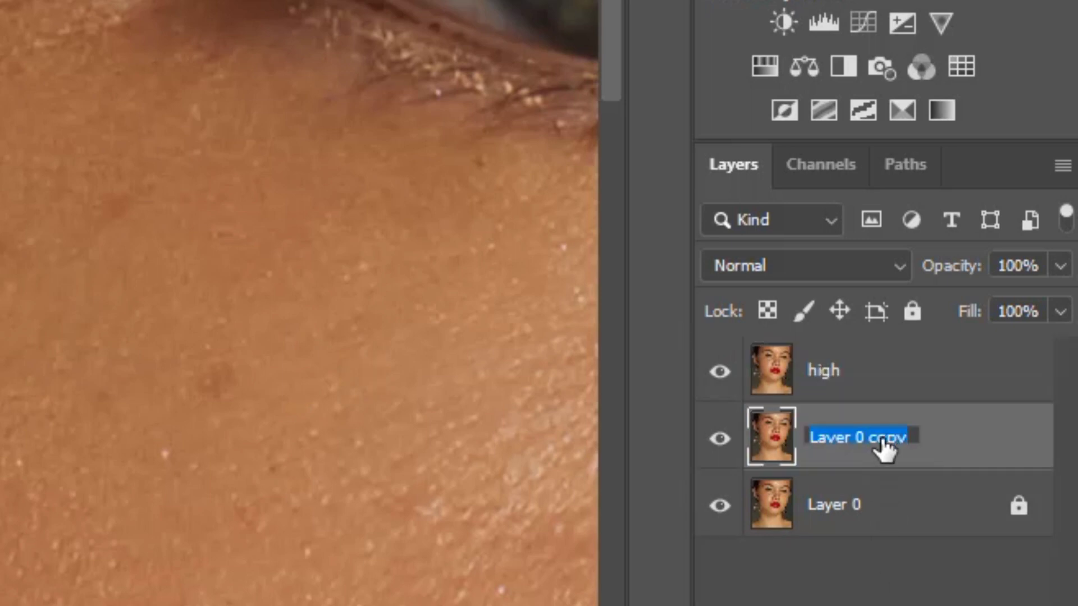
pyautogui.press('BackSpace')
pyautogui.write('low')
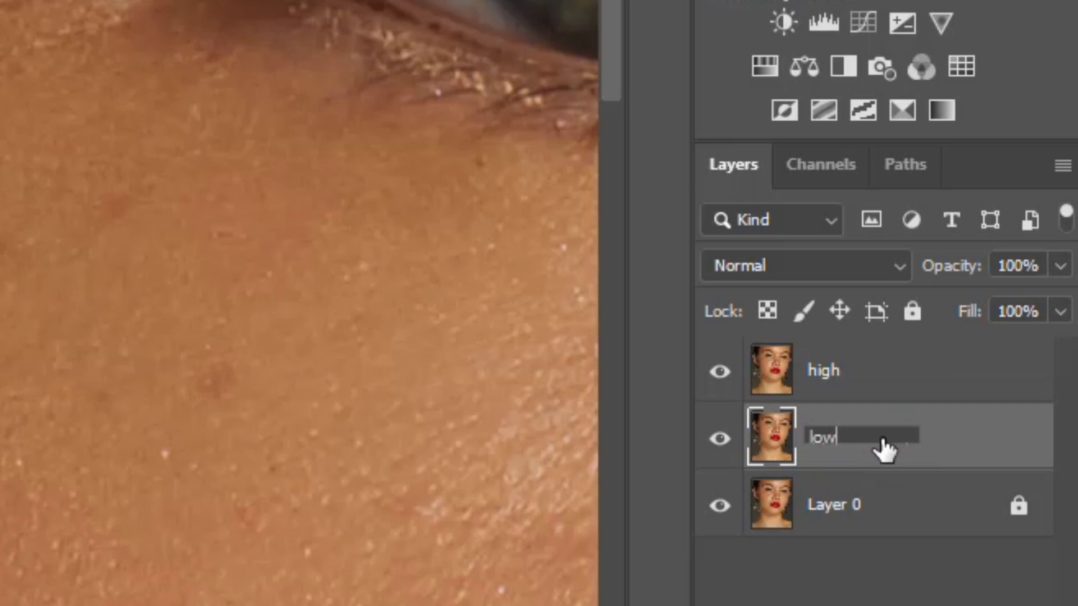
pyautogui.click(842, 567)
pyautogui.click(721, 375)
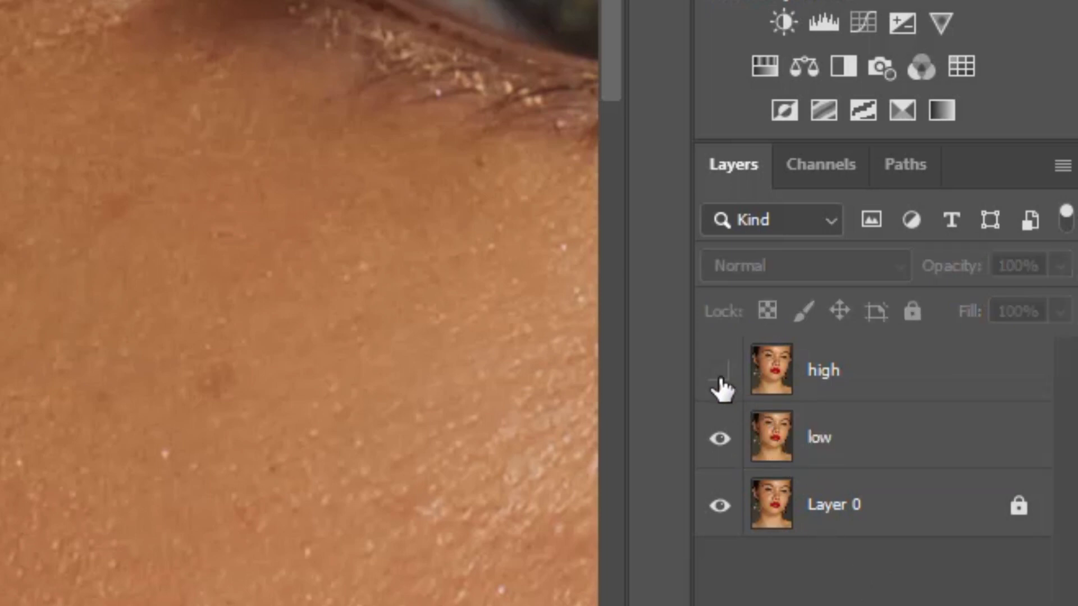
pyautogui.click(847, 444)
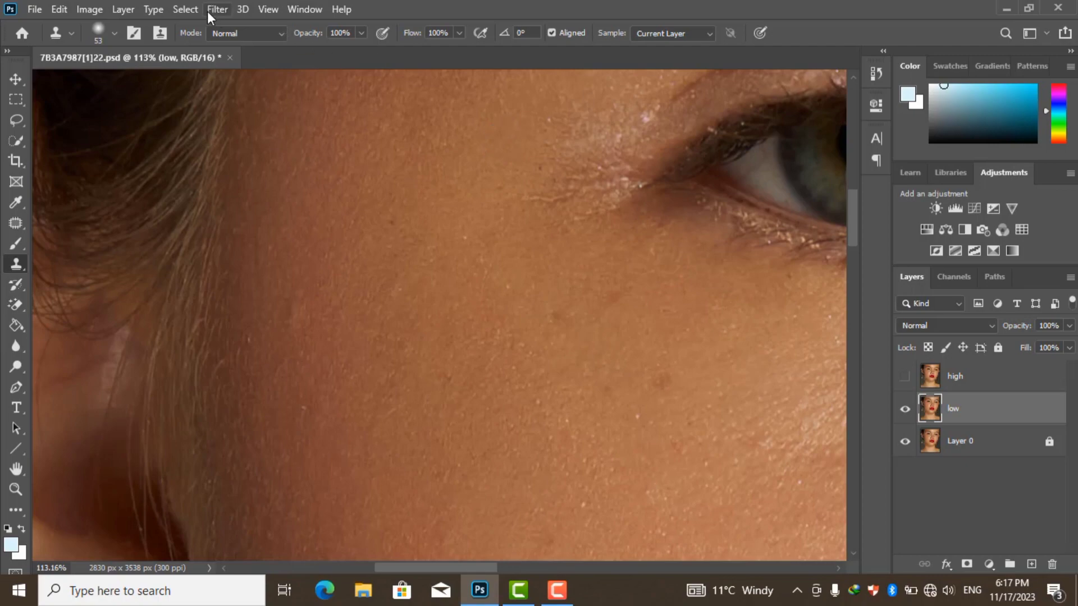
# Apply a Gaussian Blur with a 9.0-pixel radius to the low layer
pyautogui.click(213, 11)
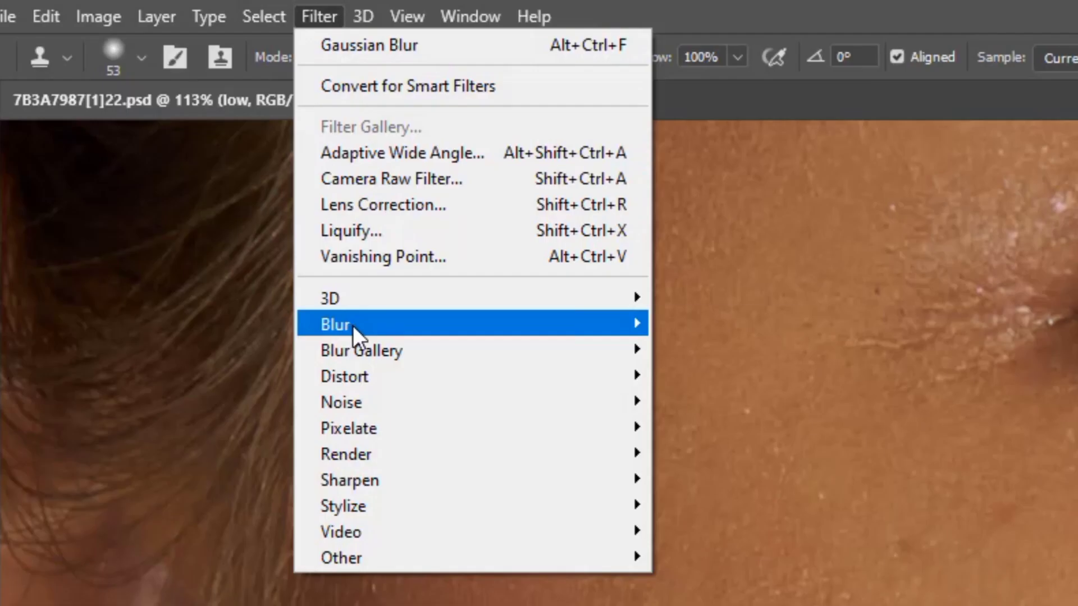
pyautogui.moveTo(471, 324)
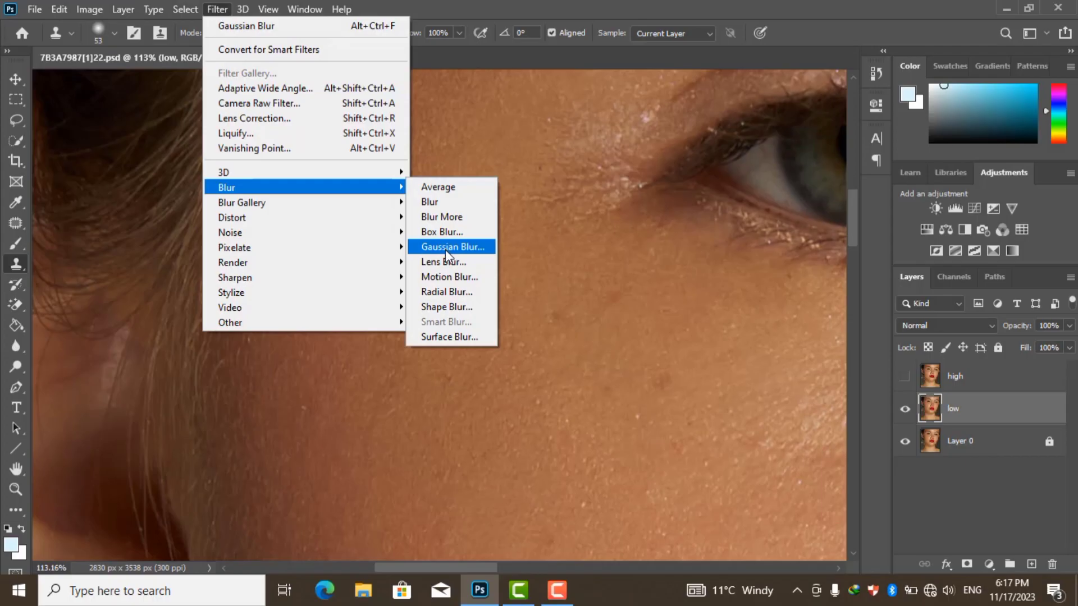
pyautogui.click(446, 247)
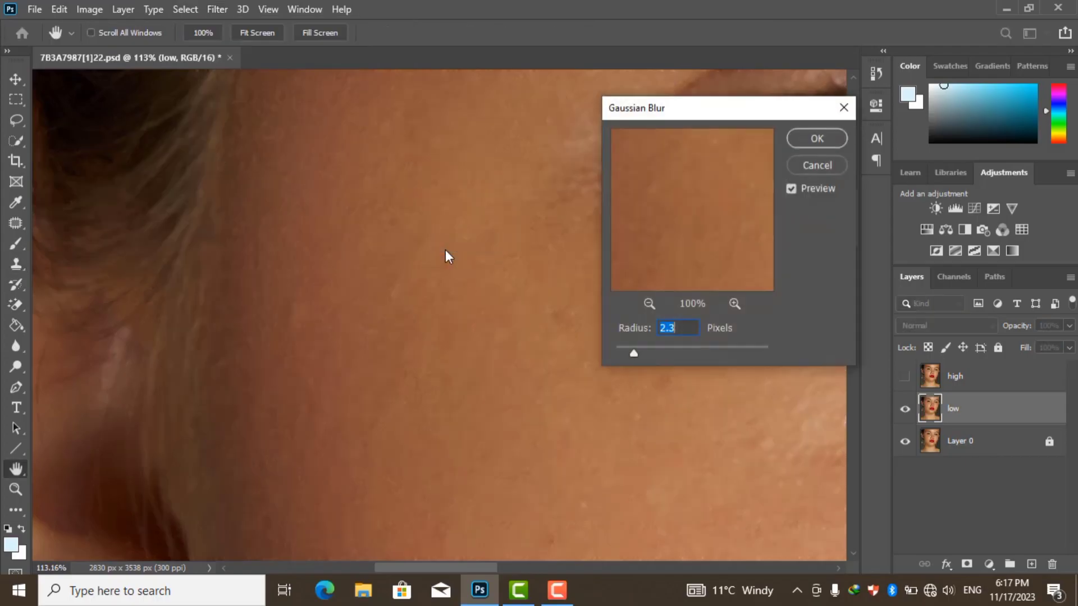
pyautogui.moveTo(637, 352); pyautogui.dragTo(641, 352)
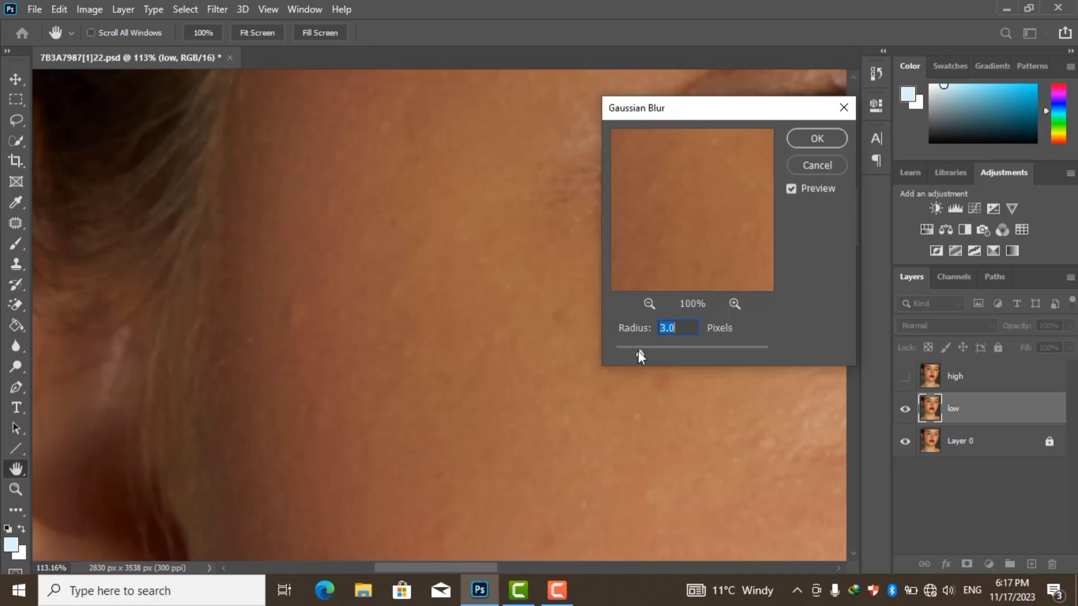
pyautogui.moveTo(484, 322); pyautogui.dragTo(272, 262)
pyautogui.scroll(-2, 393, 253)
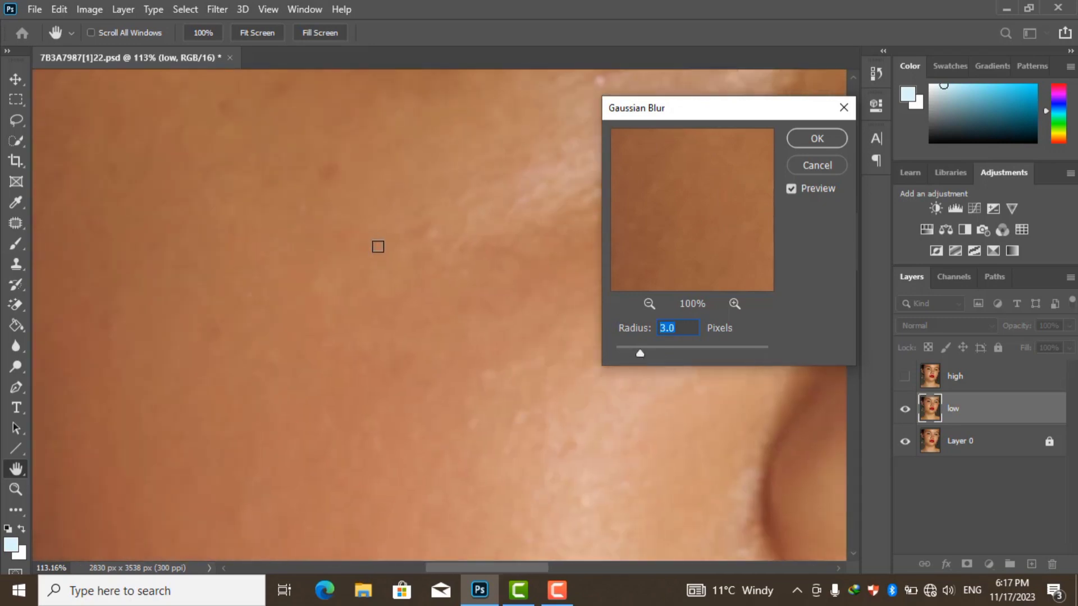
pyautogui.scroll(-2, 434, 258)
pyautogui.scroll(1, 477, 250)
pyautogui.scroll(1, 527, 243)
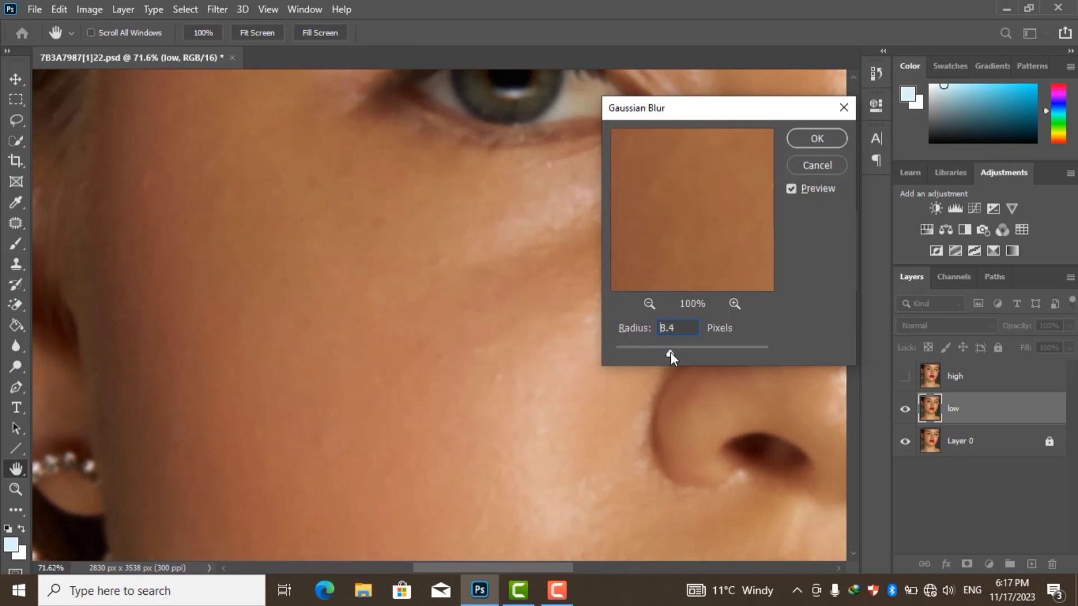
pyautogui.scroll(-2, 393, 297)
pyautogui.scroll(-2, 360, 326)
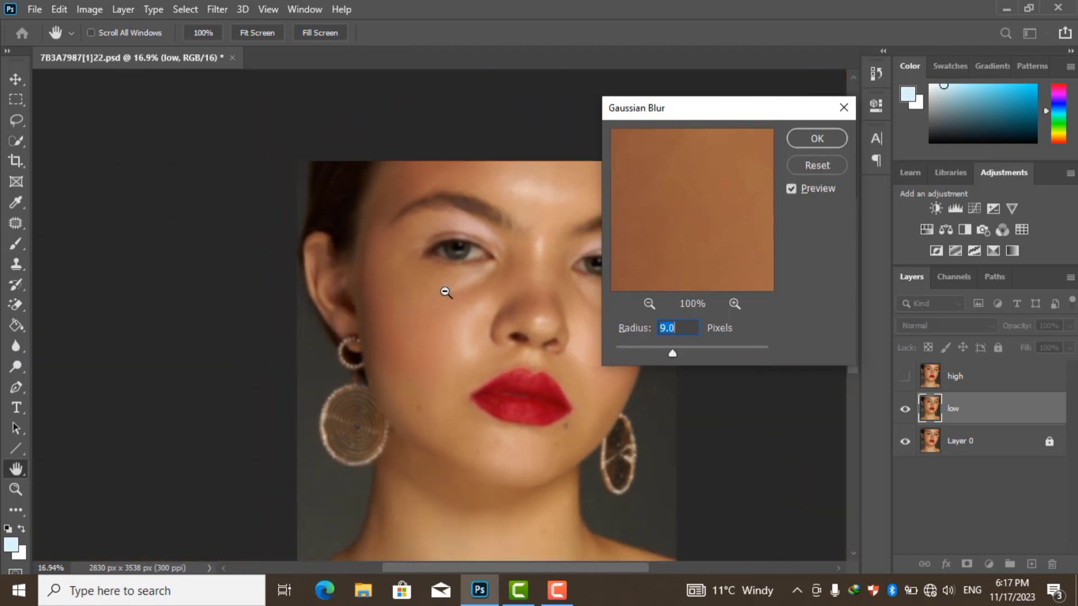
pyautogui.scroll(2, 591, 278)
pyautogui.scroll(1, 472, 357)
pyautogui.scroll(-3, 590, 428)
pyautogui.scroll(2, 589, 393)
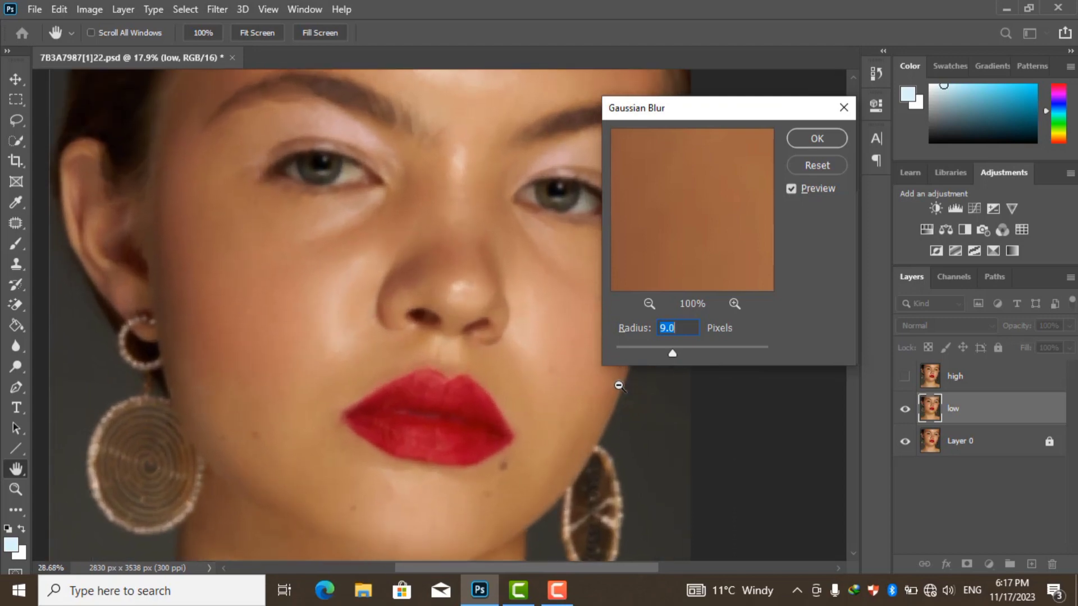
pyautogui.scroll(-2, 588, 385)
pyautogui.scroll(-1, 588, 385)
pyautogui.scroll(1, 457, 354)
pyautogui.scroll(2, 572, 421)
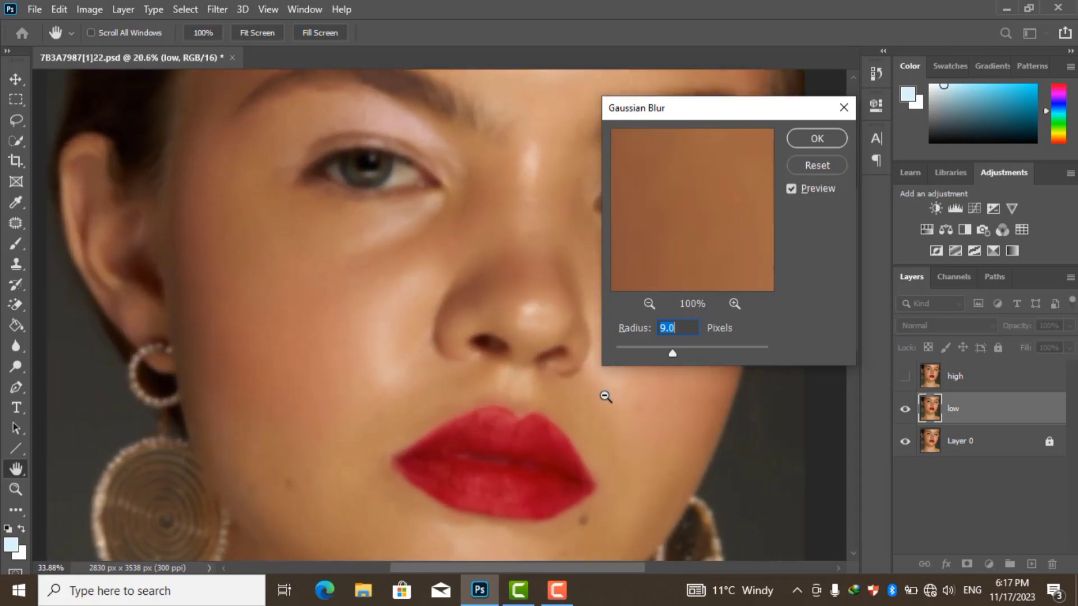
pyautogui.click(812, 140)
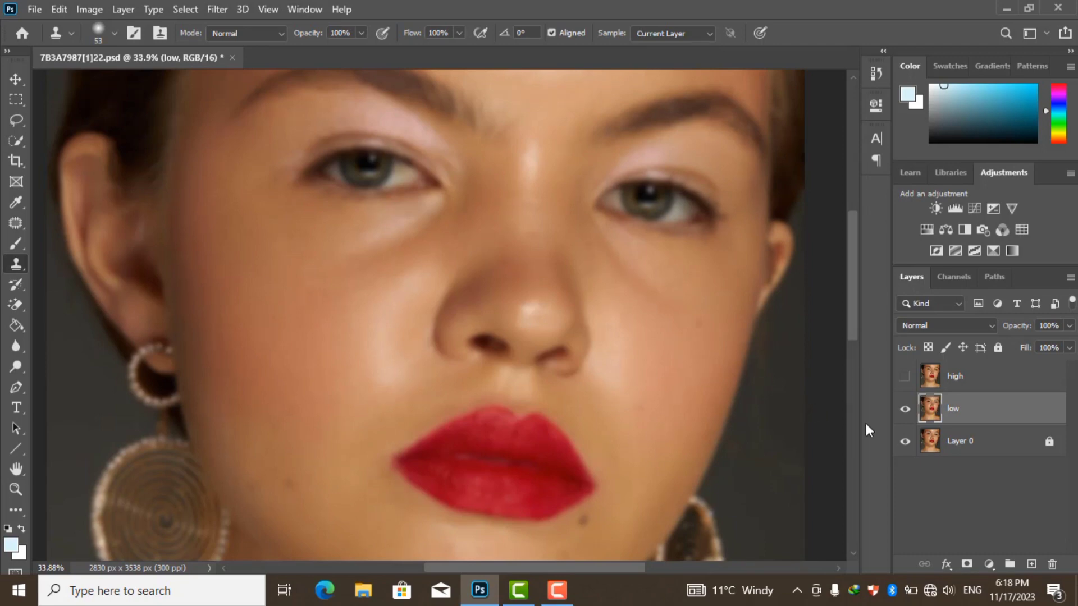
# Show and select the high layer, and use low as the Apply Image source layer
pyautogui.click(958, 385)
pyautogui.click(905, 377)
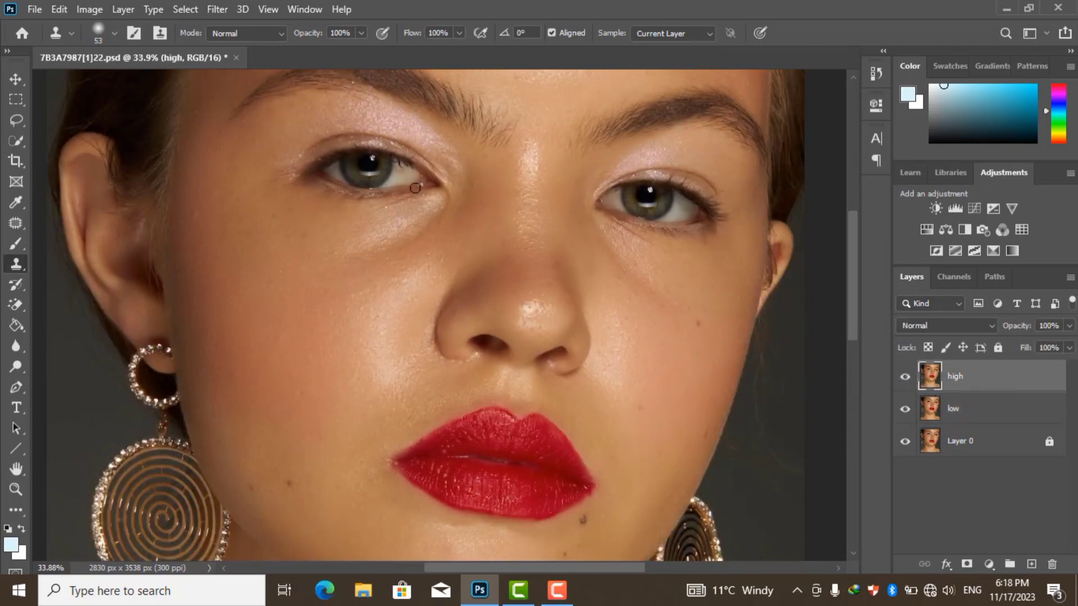
pyautogui.click(91, 9)
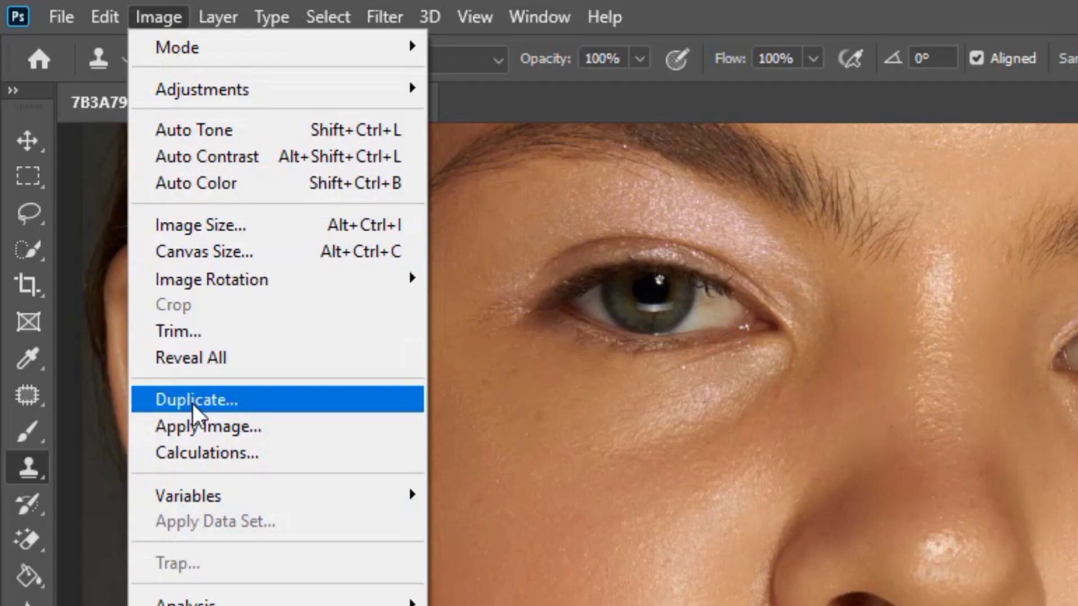
pyautogui.click(200, 430)
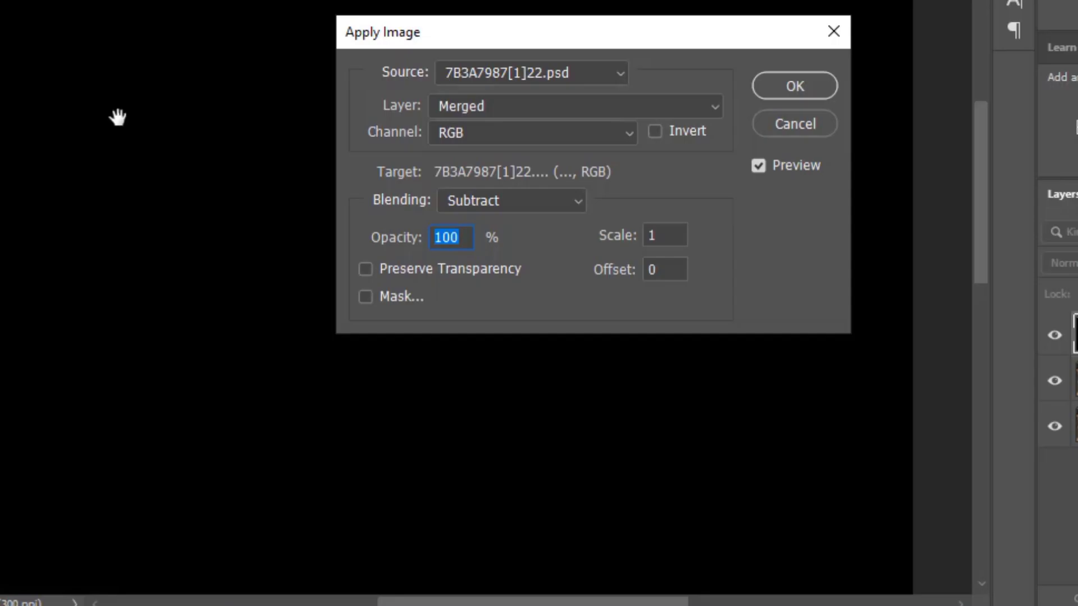
pyautogui.click(650, 106)
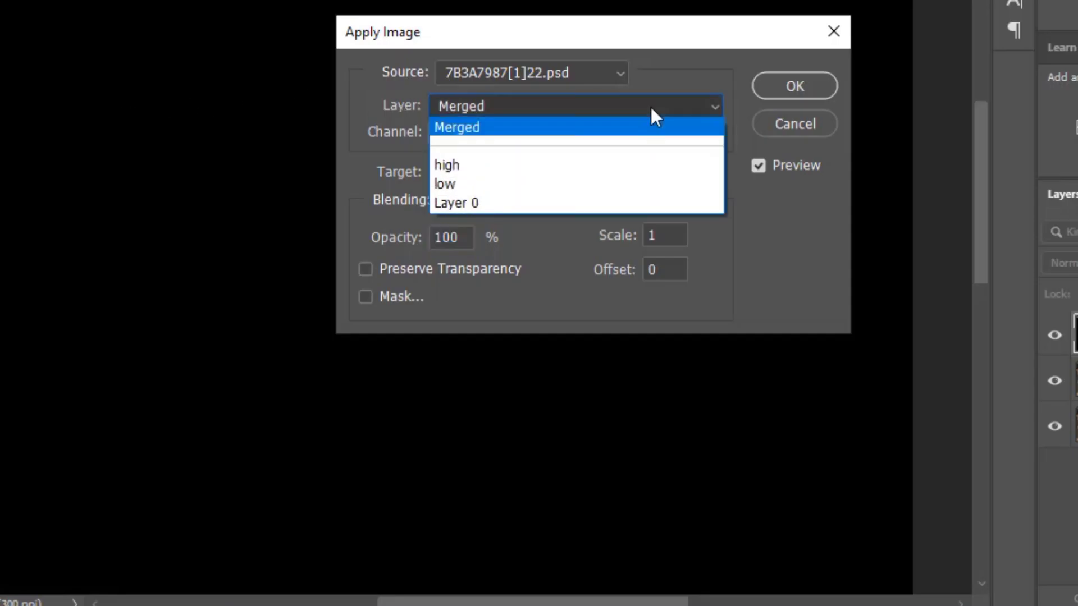
pyautogui.click(613, 184)
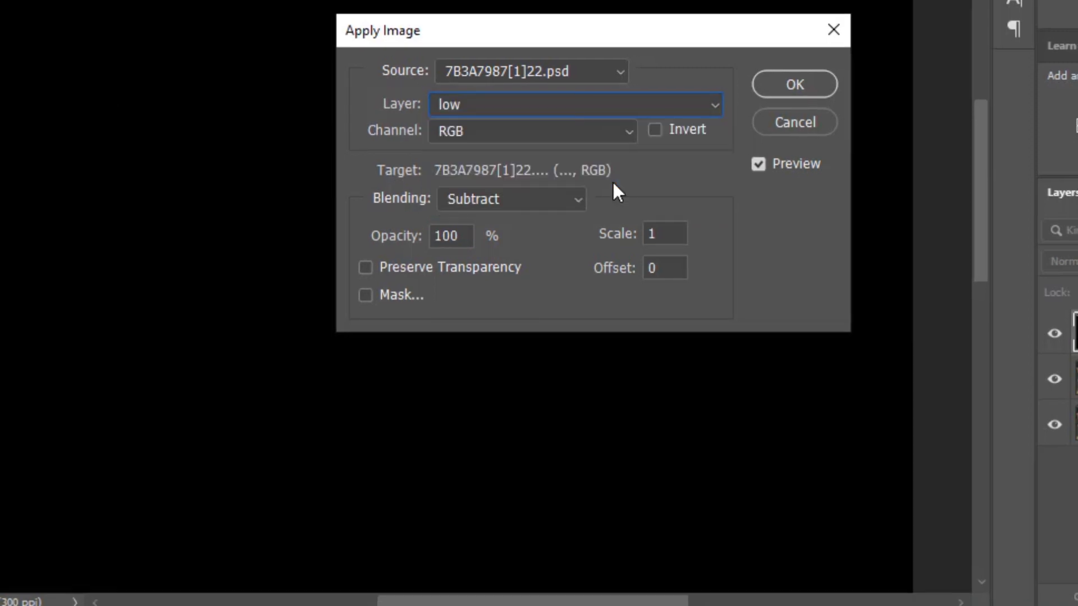
# Set the Apply Image blending to Subtract with Scale 2 and Offset 128
pyautogui.click(553, 197)
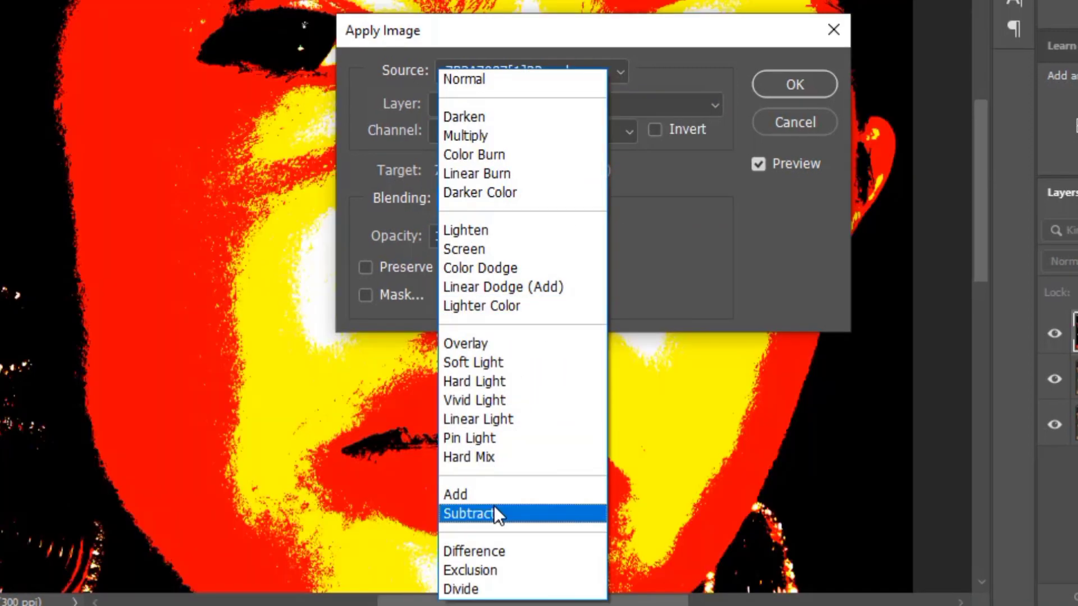
pyautogui.click(494, 512)
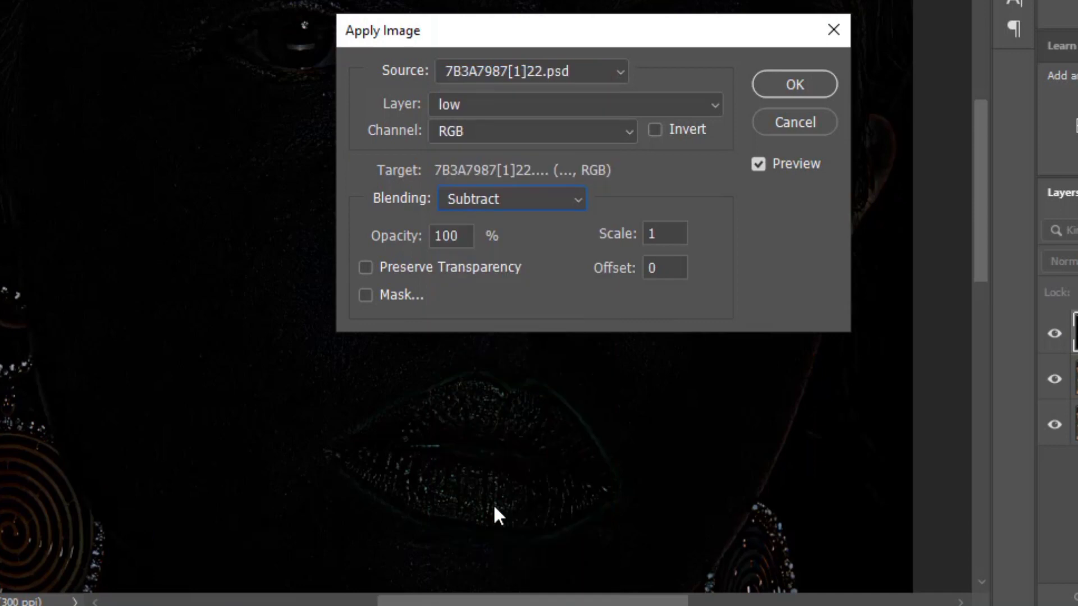
pyautogui.click(663, 234)
pyautogui.write('2')
pyautogui.click(668, 268)
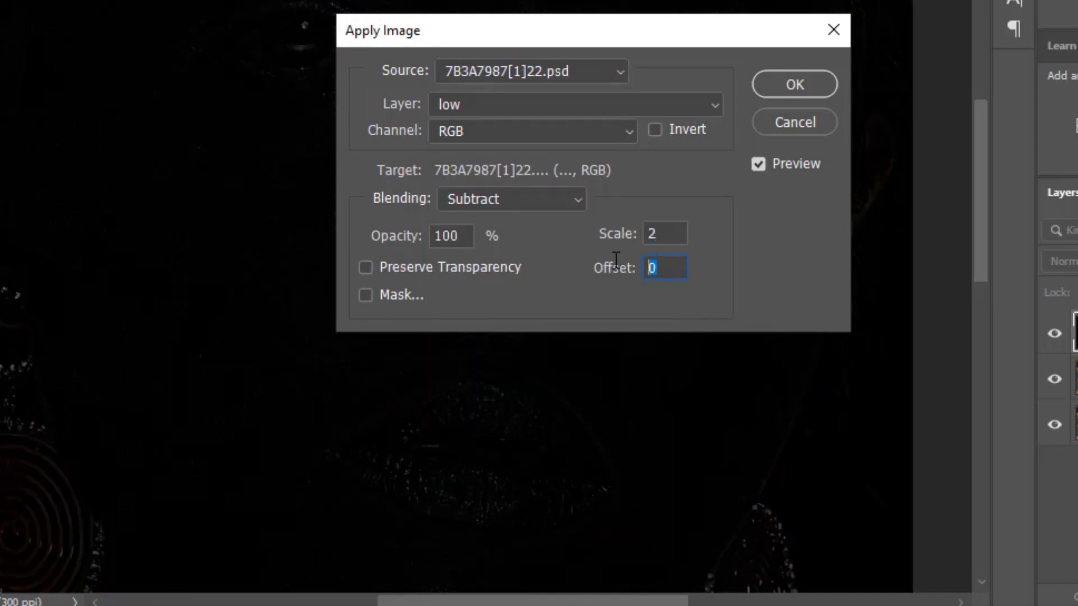
pyautogui.write('128')
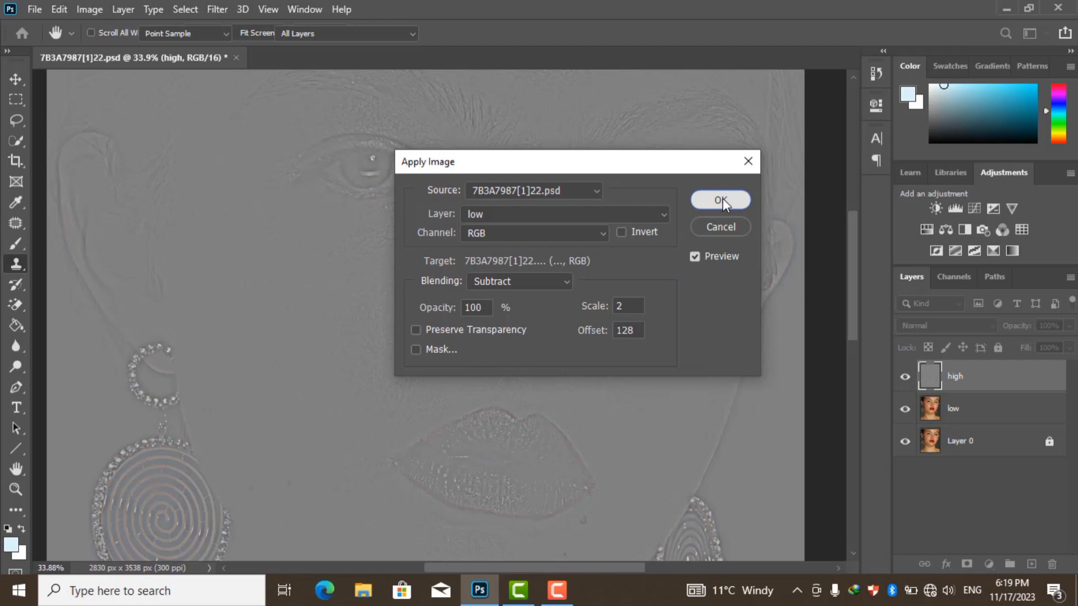
# Apply the Subtract result to high and set high's blend mode to Linear Light
pyautogui.click(721, 199)
pyautogui.press('s')
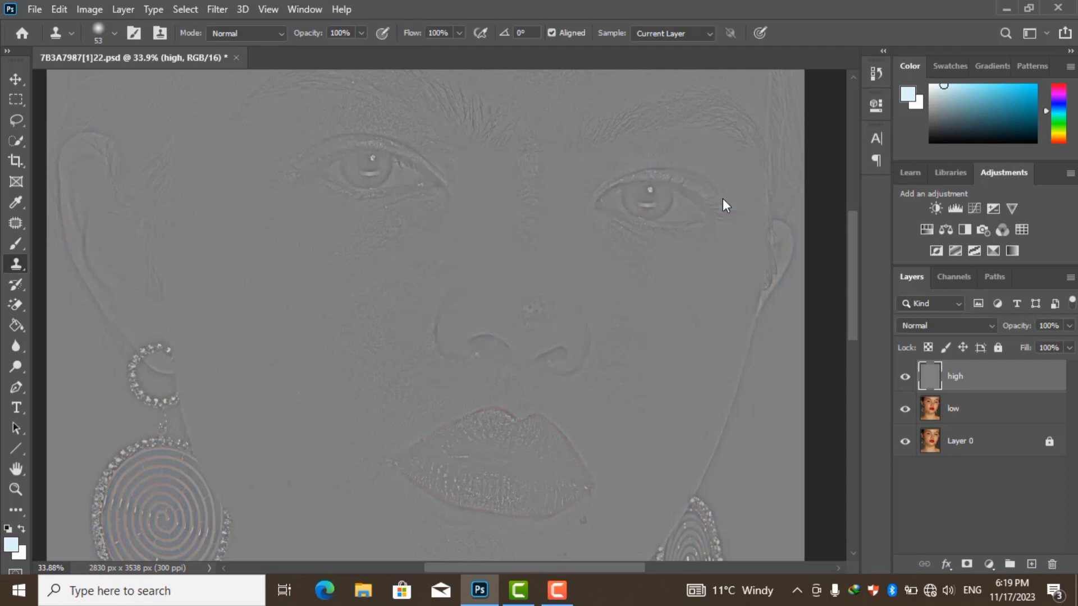
pyautogui.scroll(-3, 475, 268)
pyautogui.scroll(2, 471, 314)
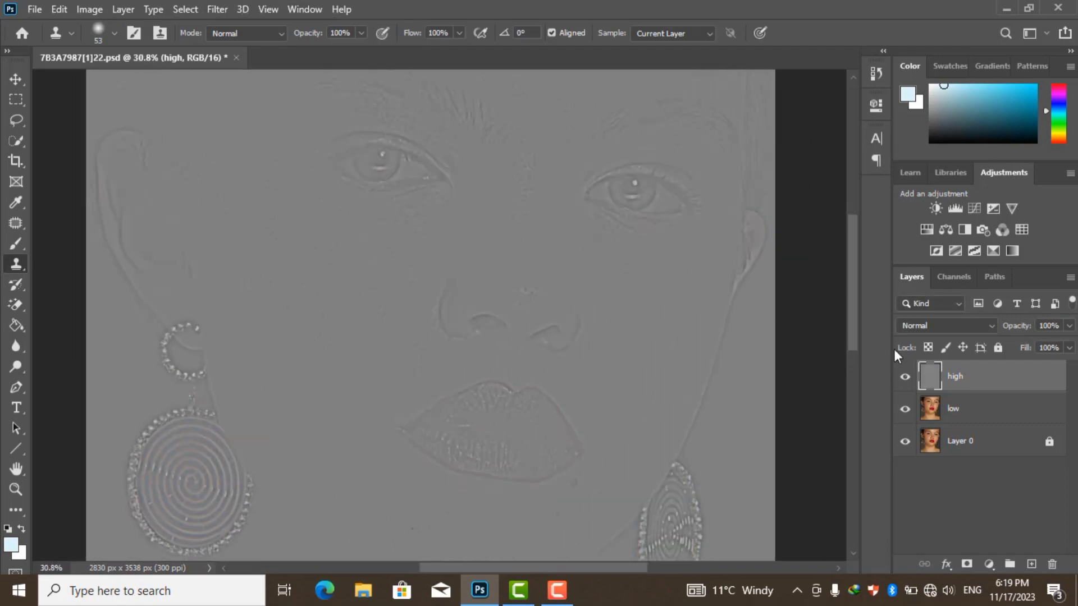
pyautogui.click(918, 325)
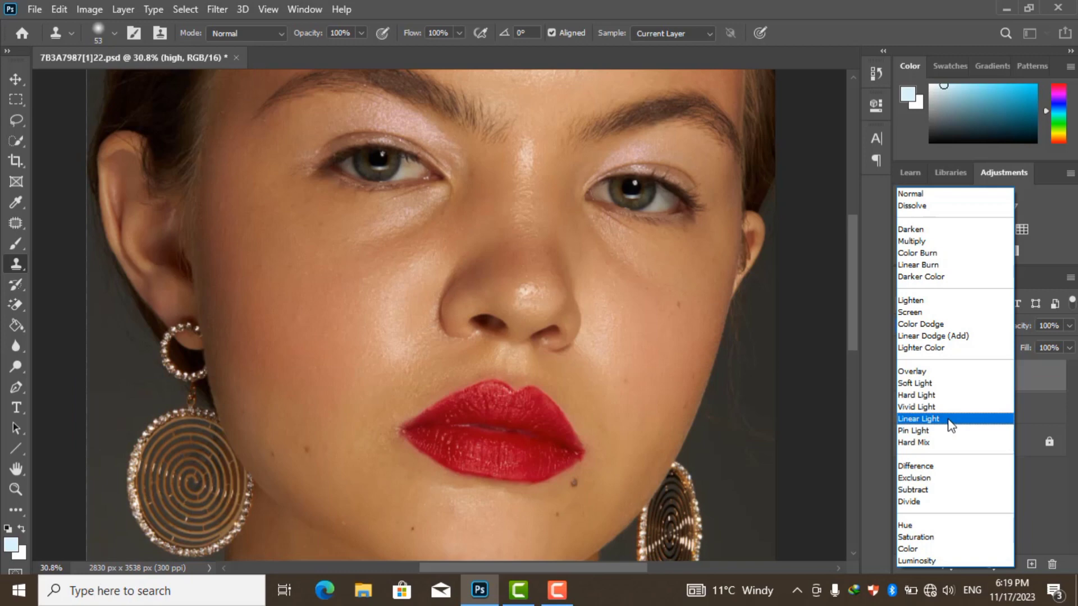
pyautogui.click(948, 419)
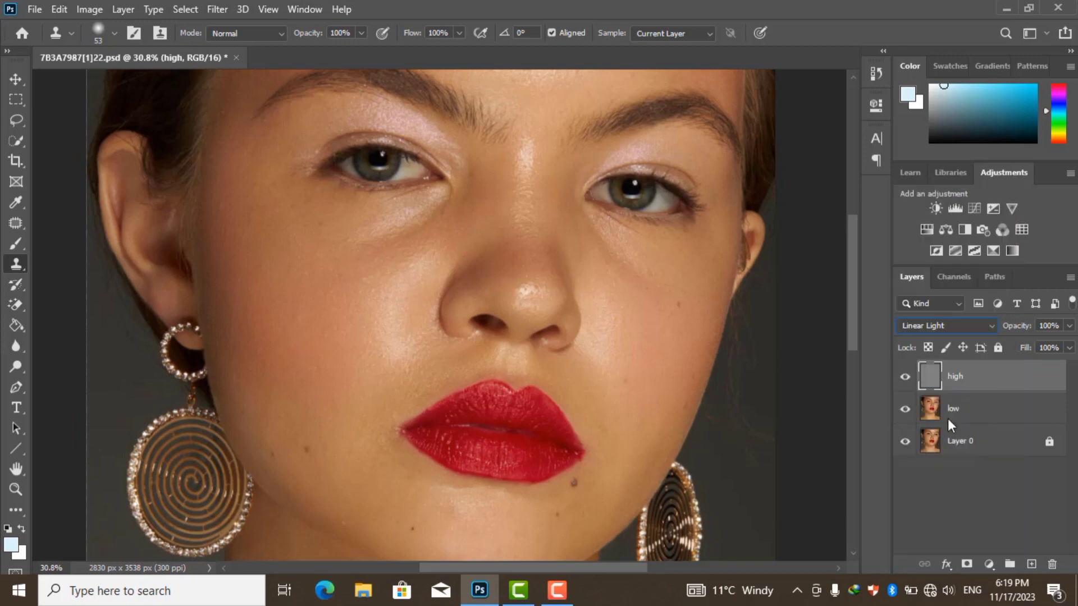
# Group high and low into Group 1 and add an empty layer above low
pyautogui.keyDown('shift'); pyautogui.click(980, 409); pyautogui.keyUp('shift')
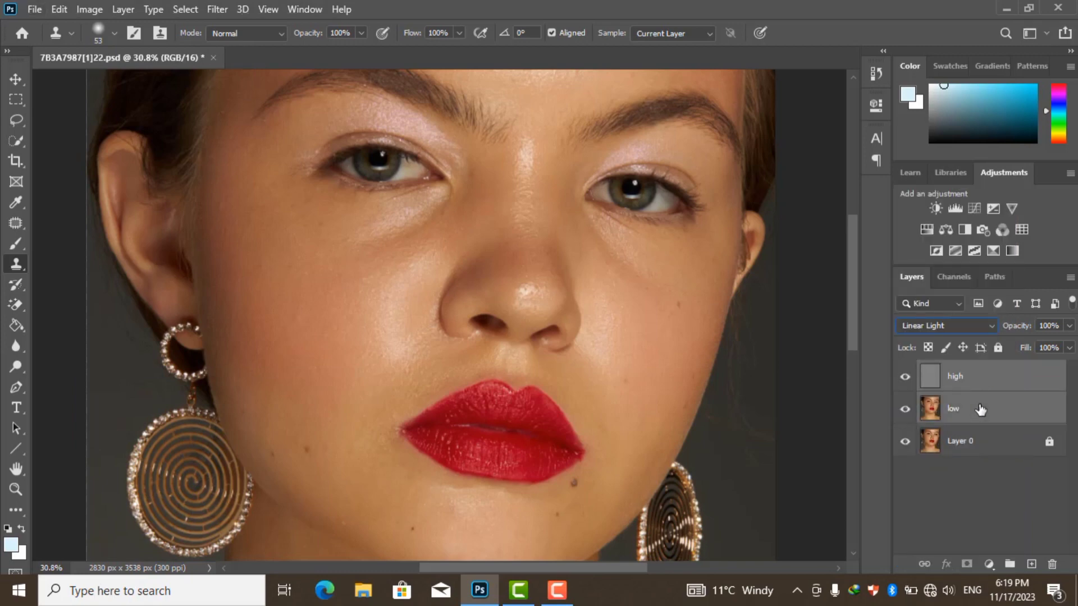
pyautogui.hotkey('ctrl', 'g')
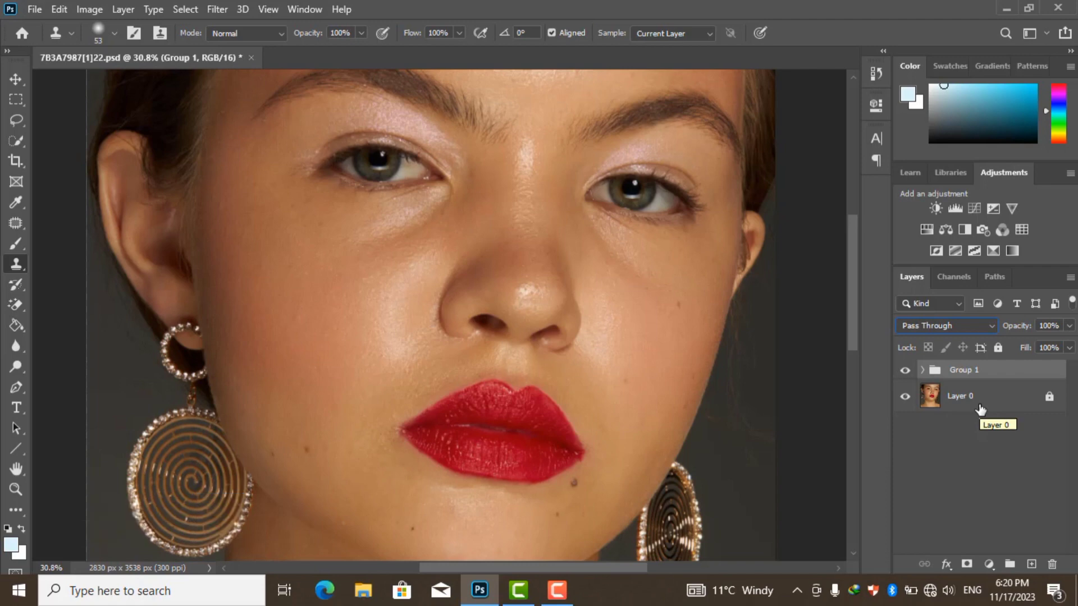
pyautogui.press('v')
pyautogui.click(923, 370)
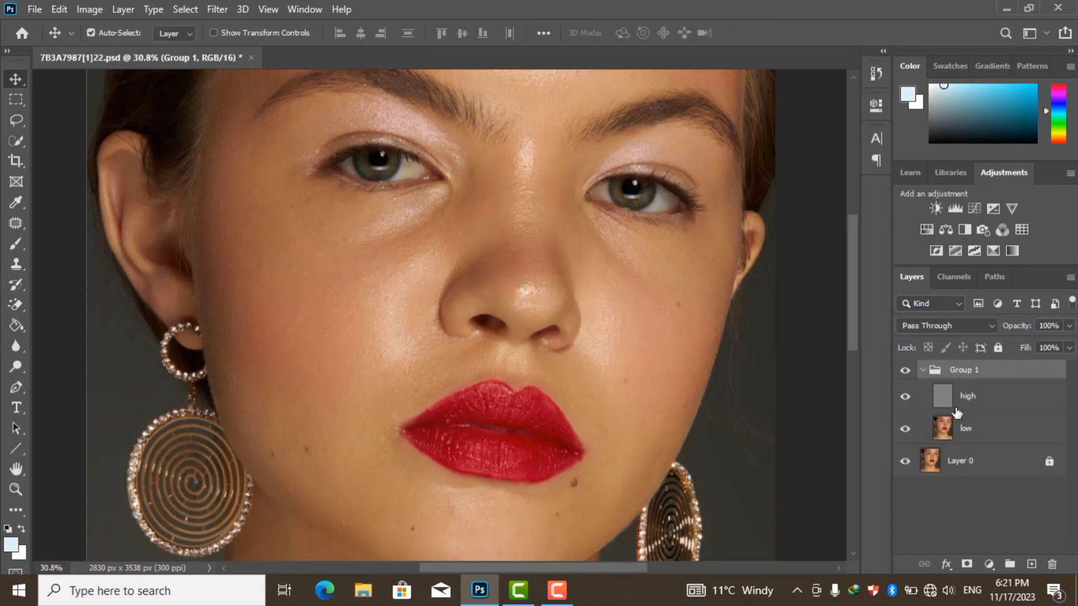
pyautogui.click(979, 430)
pyautogui.click(1030, 564)
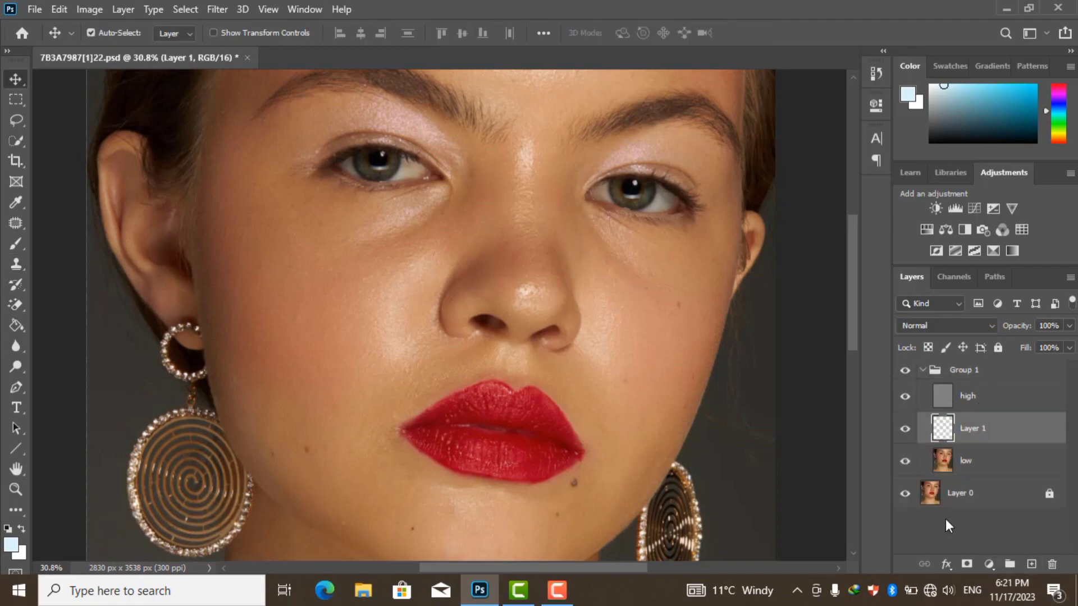
# Switch to the Clone Stamp tool with the high layer selected
pyautogui.scroll(1, 236, 298)
pyautogui.scroll(1, 236, 298)
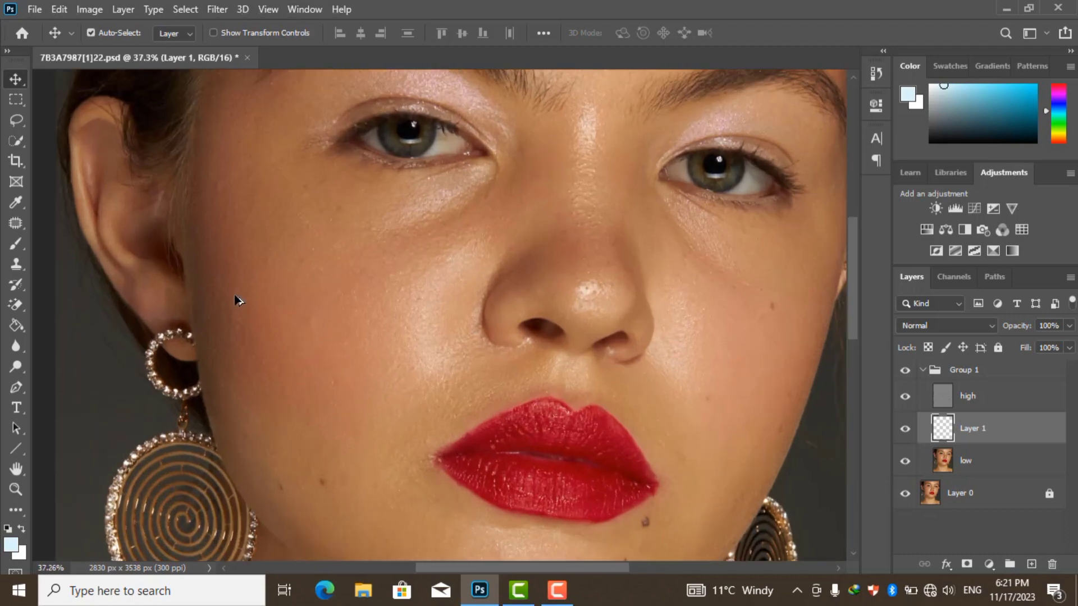
pyautogui.scroll(2, 236, 298)
pyautogui.scroll(1, 235, 300)
pyautogui.scroll(1, 235, 300)
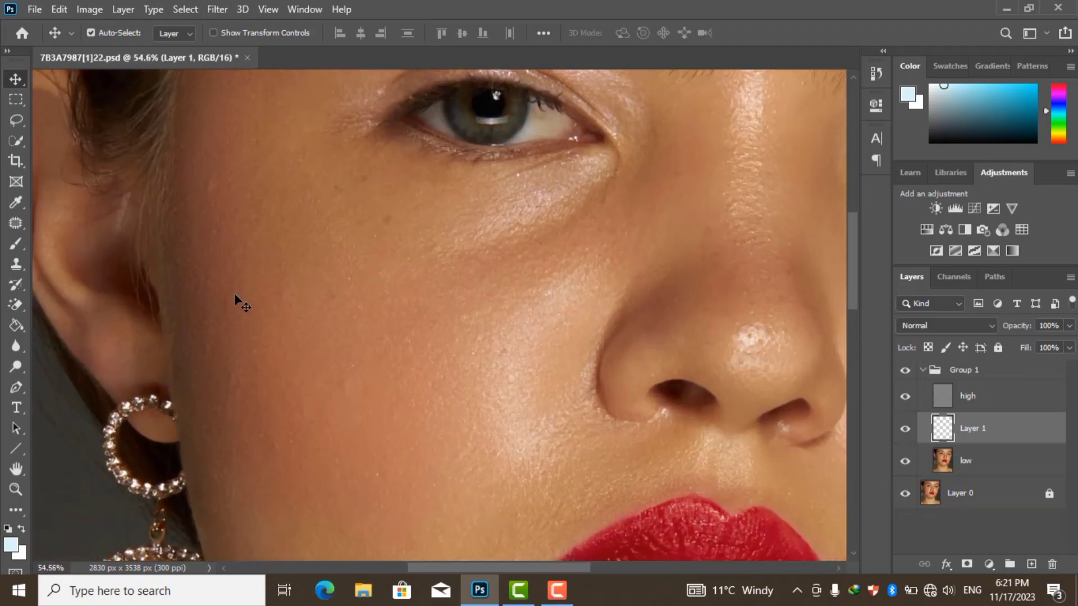
pyautogui.click(17, 264)
pyautogui.scroll(1, 197, 176)
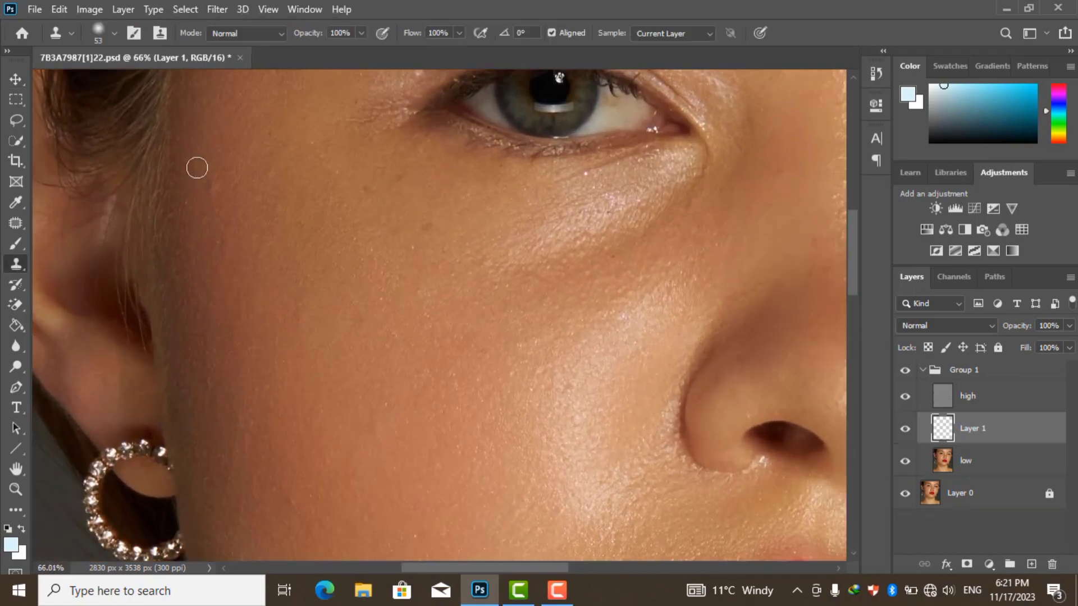
pyautogui.scroll(1, 202, 171)
pyautogui.click(972, 398)
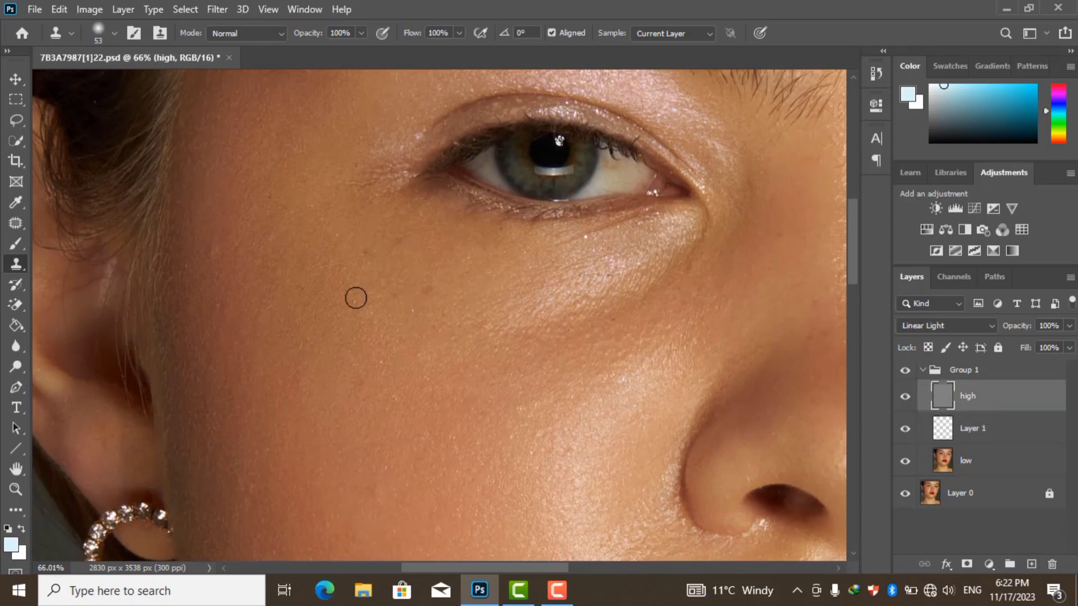
# Sample clean cheek skin, clone over the cheek blemishes, and shrink the brush to 44
pyautogui.press('alt')
pyautogui.keyDown('alt'); pyautogui.click(209, 241); pyautogui.keyUp('alt')
pyautogui.moveTo(325, 247); pyautogui.dragTo(343, 273)
pyautogui.moveTo(337, 214); pyautogui.dragTo(337, 282)
pyautogui.keyDown('alt'); pyautogui.rightClick(337, 258); pyautogui.keyUp('alt')
pyautogui.scroll(-3, 442, 313)
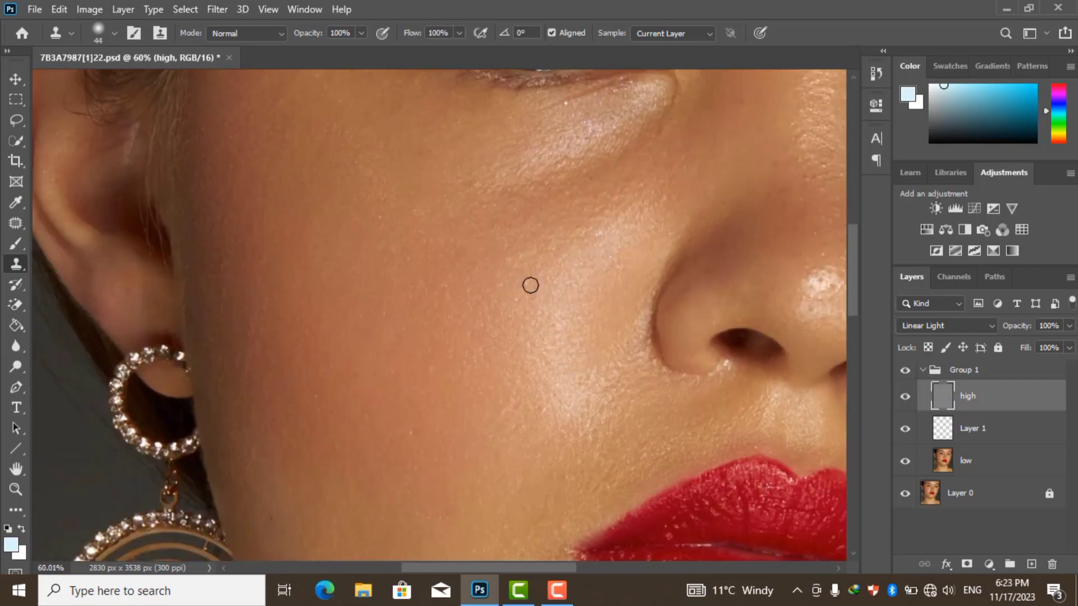
pyautogui.scroll(-2, 529, 284)
pyautogui.scroll(2, 414, 457)
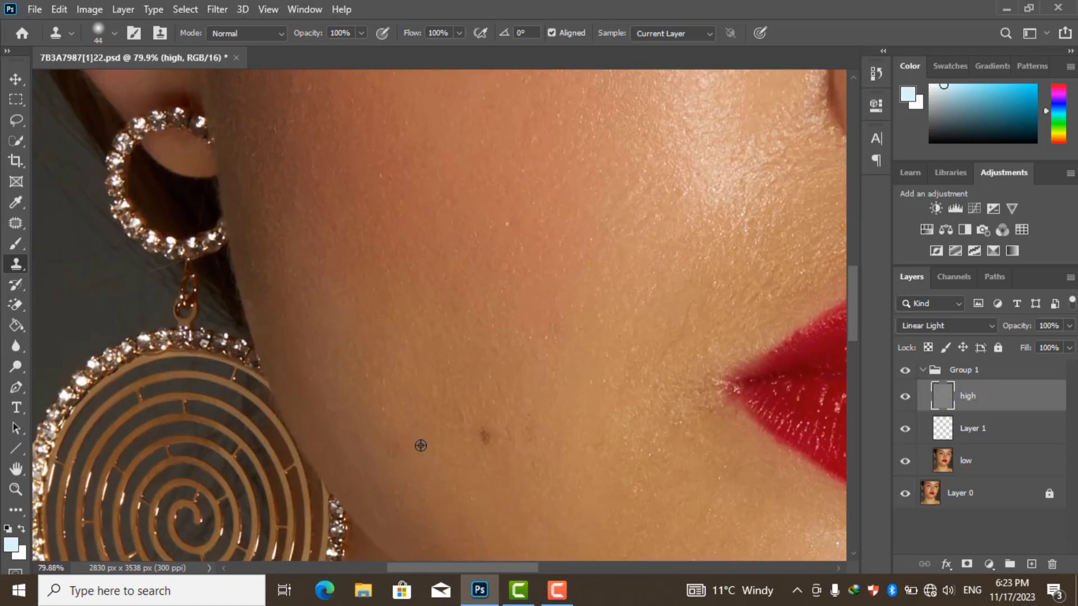
# Clone away the dark spot on the lower cheek
pyautogui.click(421, 447)
pyautogui.scroll(-3, 471, 427)
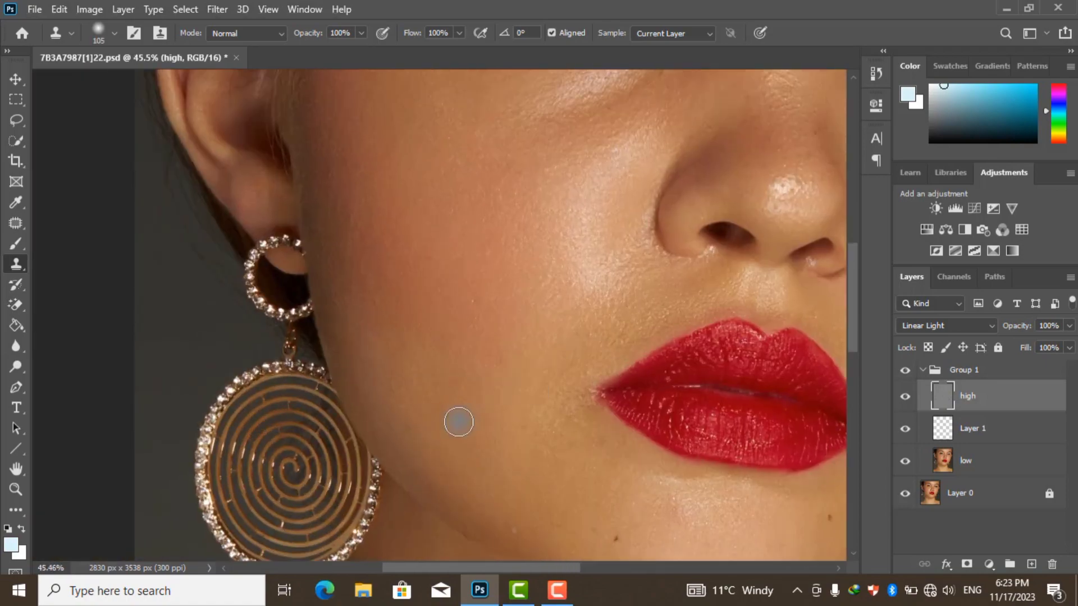
pyautogui.scroll(-3, 449, 404)
pyautogui.scroll(5, 414, 185)
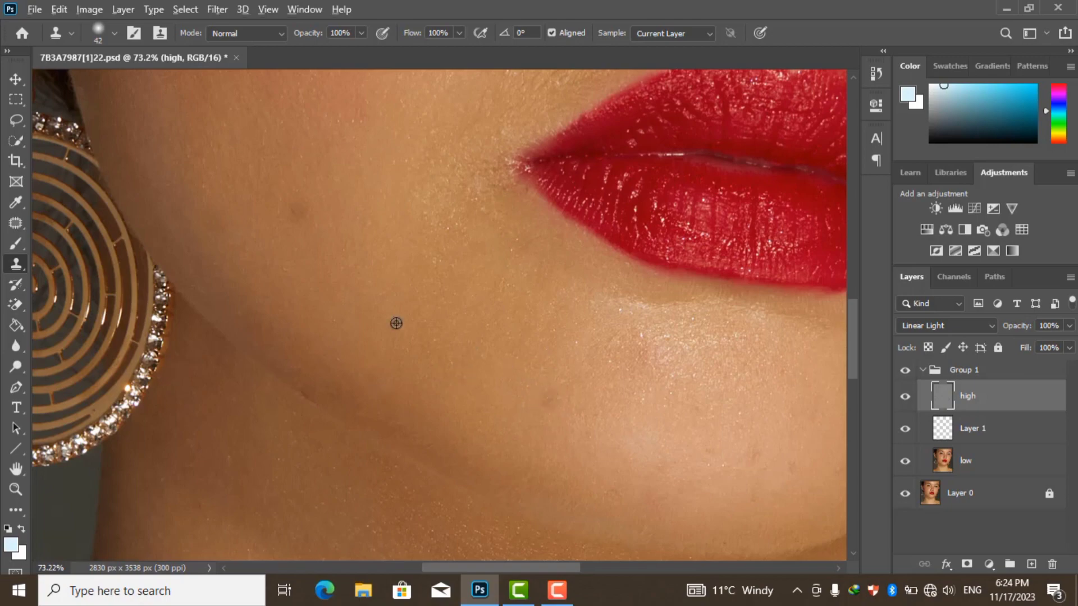
pyautogui.scroll(-3, 394, 322)
pyautogui.scroll(2, 394, 269)
pyautogui.scroll(-2, 450, 303)
pyautogui.scroll(3, 533, 354)
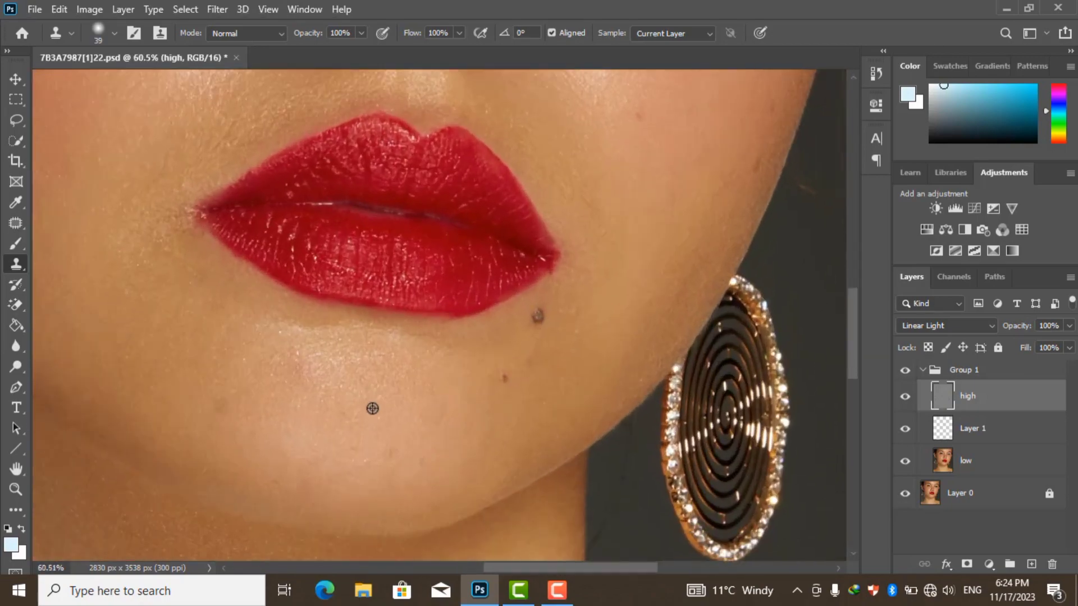
pyautogui.scroll(2, 641, 362)
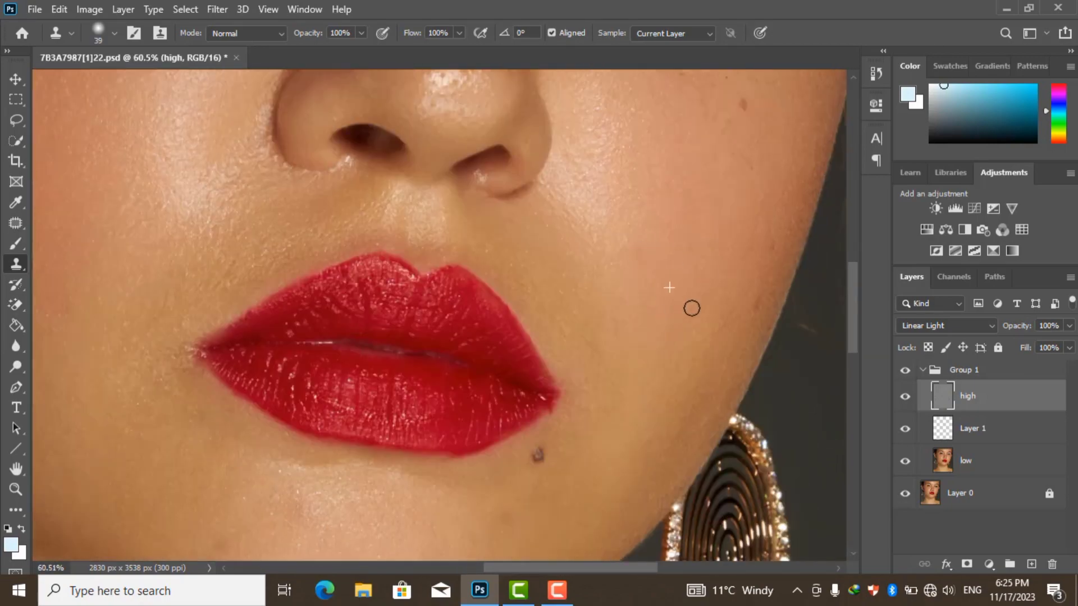
pyautogui.scroll(4, 709, 205)
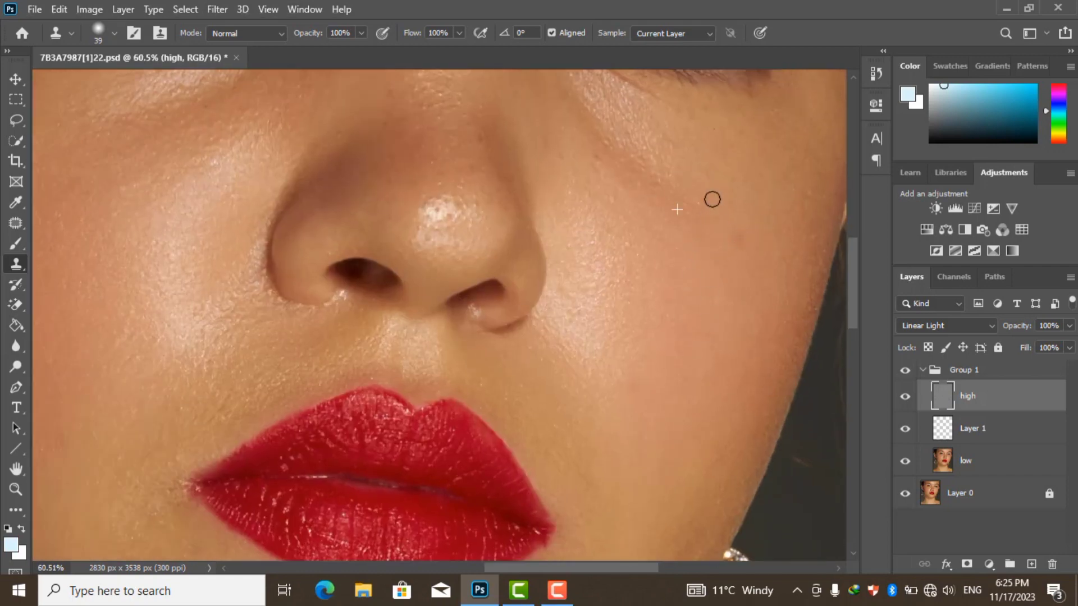
pyautogui.scroll(2, 724, 214)
pyautogui.scroll(1, 599, 219)
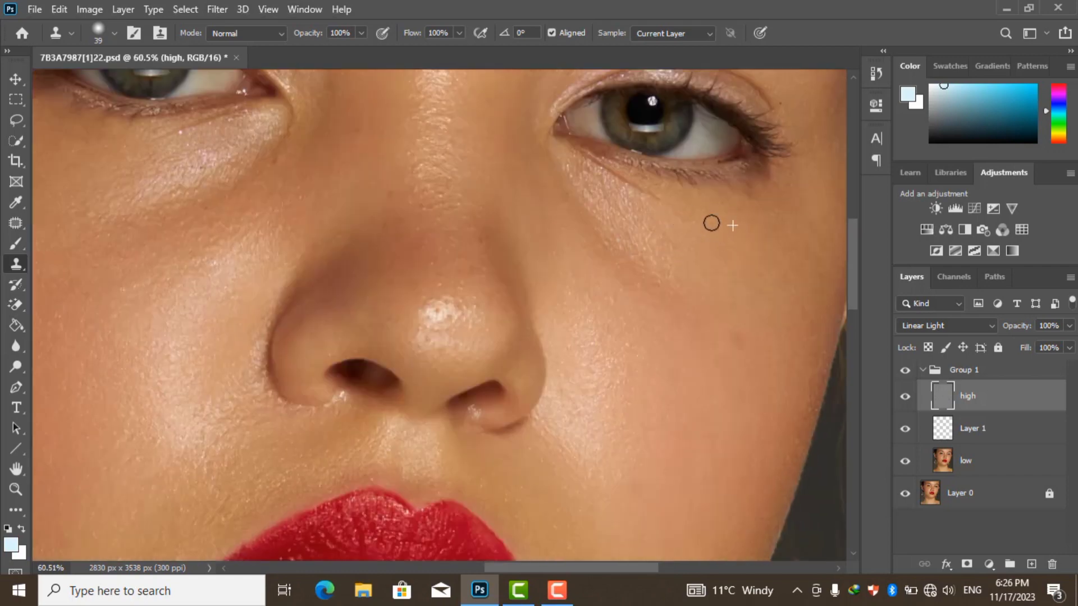
pyautogui.scroll(-3, 712, 224)
pyautogui.scroll(2, 224, 268)
pyautogui.scroll(1, 443, 259)
# Clone over the marks on the nose bridge and forehead
pyautogui.moveTo(443, 259); pyautogui.dragTo(442, 270)
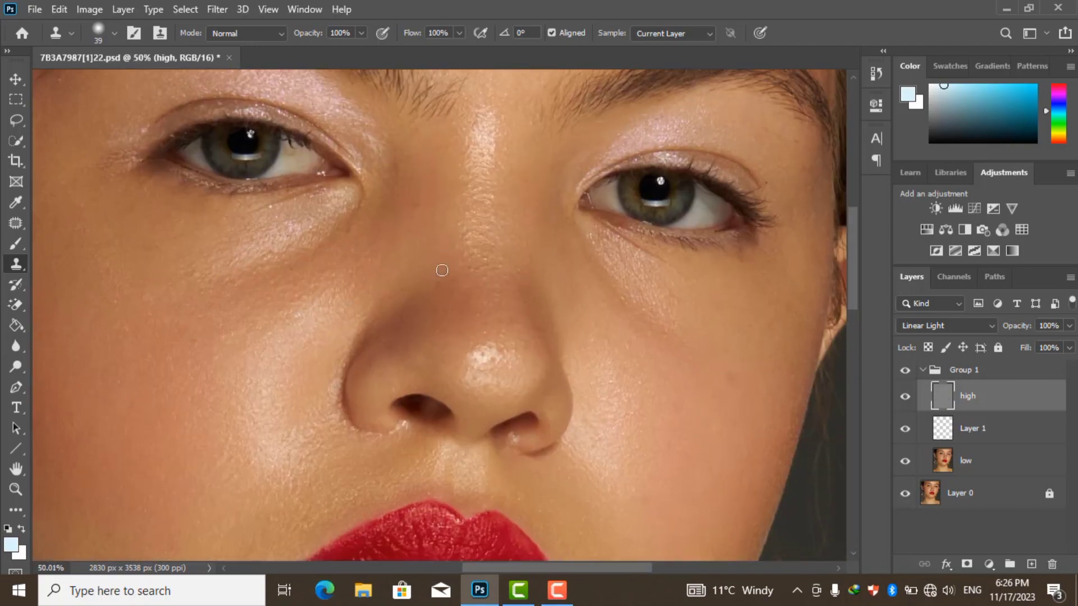
pyautogui.scroll(5, 579, 394)
pyautogui.scroll(-1, 113, 330)
pyautogui.scroll(1, 489, 303)
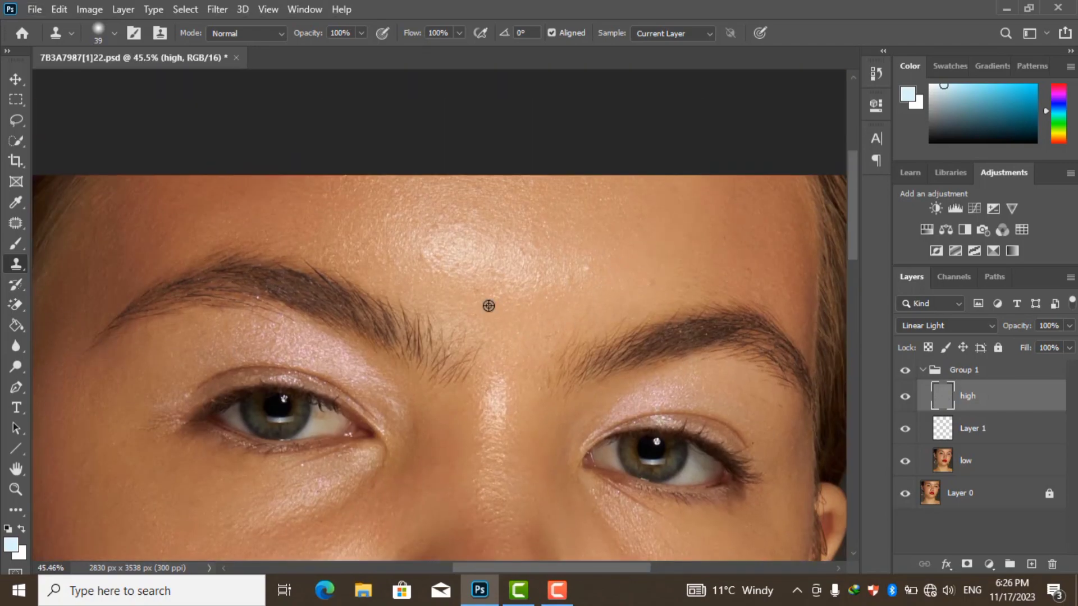
pyautogui.moveTo(489, 271); pyautogui.dragTo(565, 270)
pyautogui.scroll(1, 550, 268)
pyautogui.scroll(-1, 471, 246)
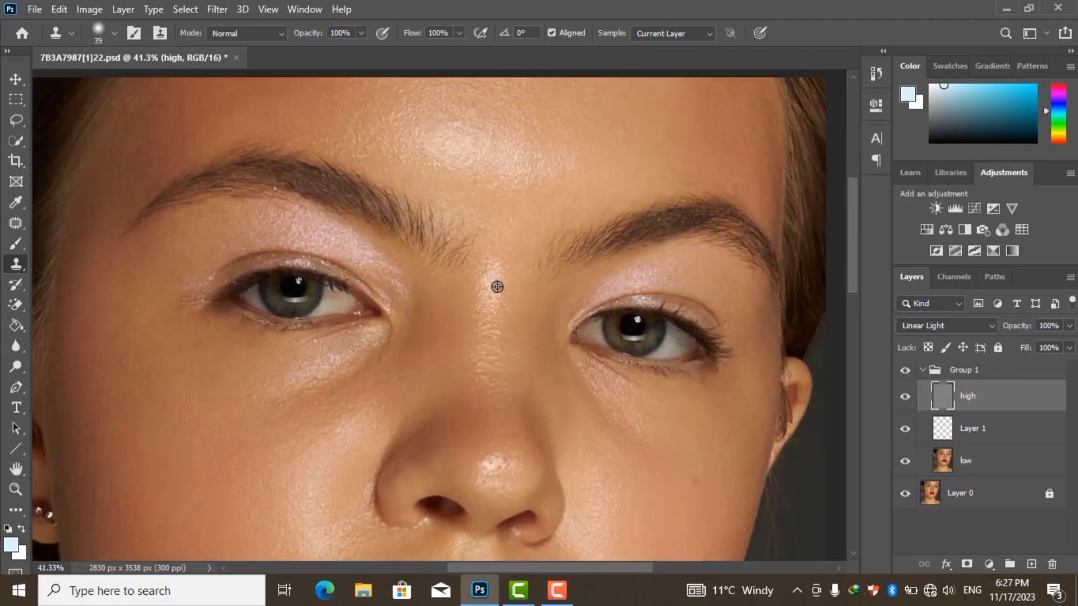
pyautogui.scroll(1, 496, 284)
pyautogui.scroll(-3, 496, 313)
pyautogui.scroll(-2, 495, 314)
pyautogui.scroll(-1, 525, 440)
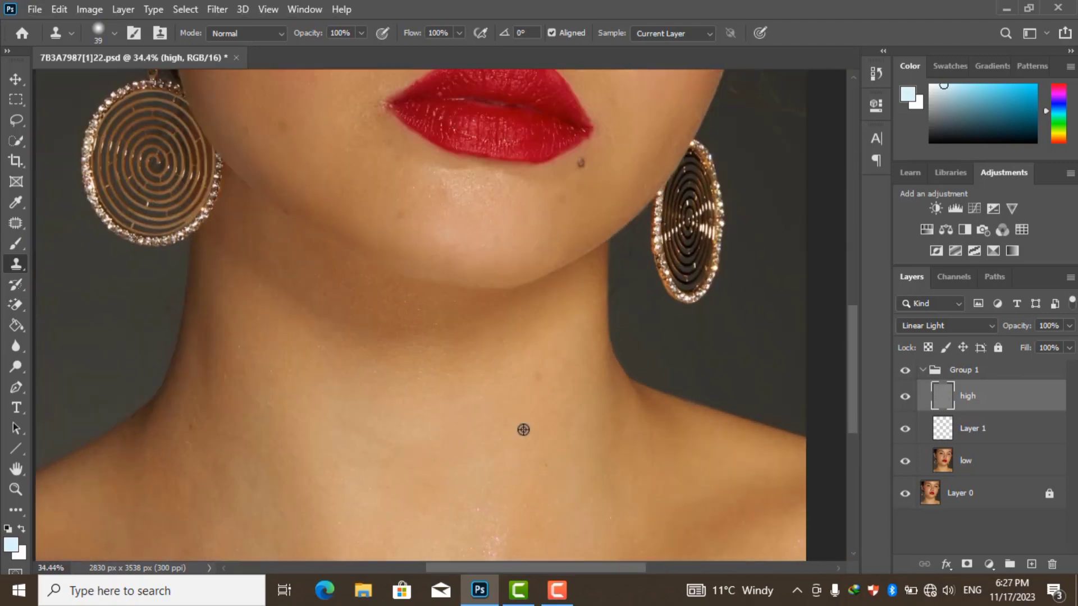
pyautogui.scroll(2, 522, 428)
pyautogui.scroll(-3, 214, 306)
pyautogui.scroll(5, 522, 133)
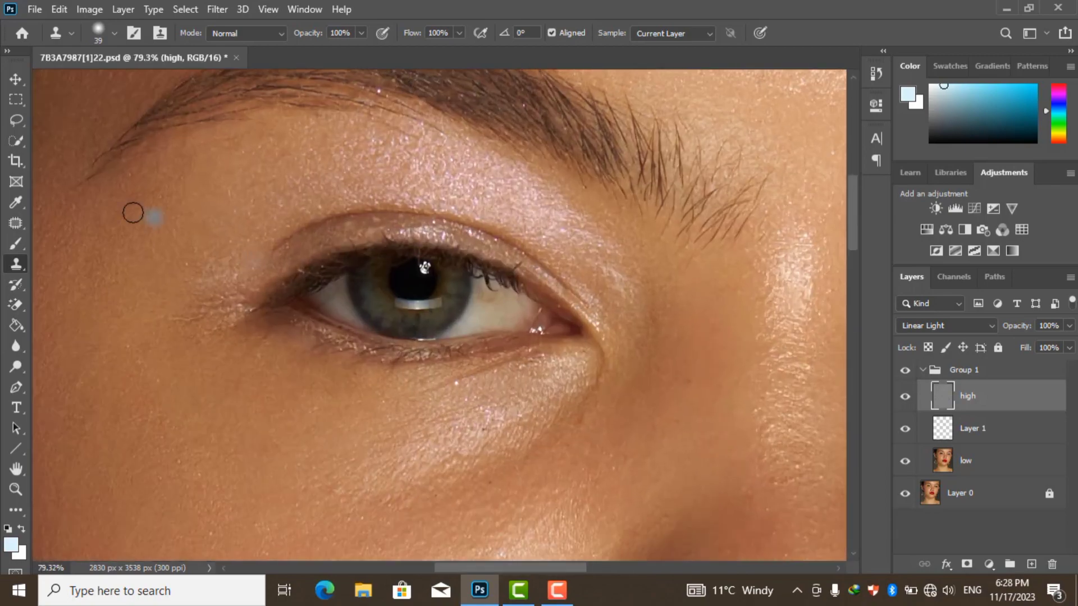
pyautogui.scroll(-1, 135, 212)
pyautogui.scroll(2, 777, 334)
pyautogui.scroll(-1, 670, 348)
pyautogui.scroll(2, 669, 348)
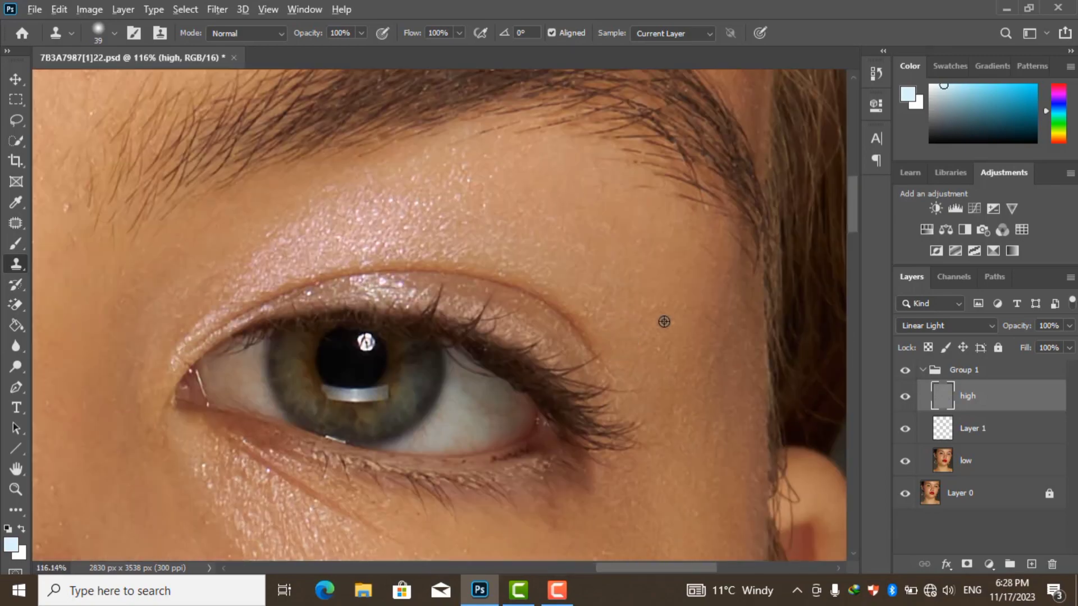
pyautogui.scroll(1, 662, 320)
pyautogui.scroll(-2, 580, 258)
pyautogui.scroll(-1, 511, 359)
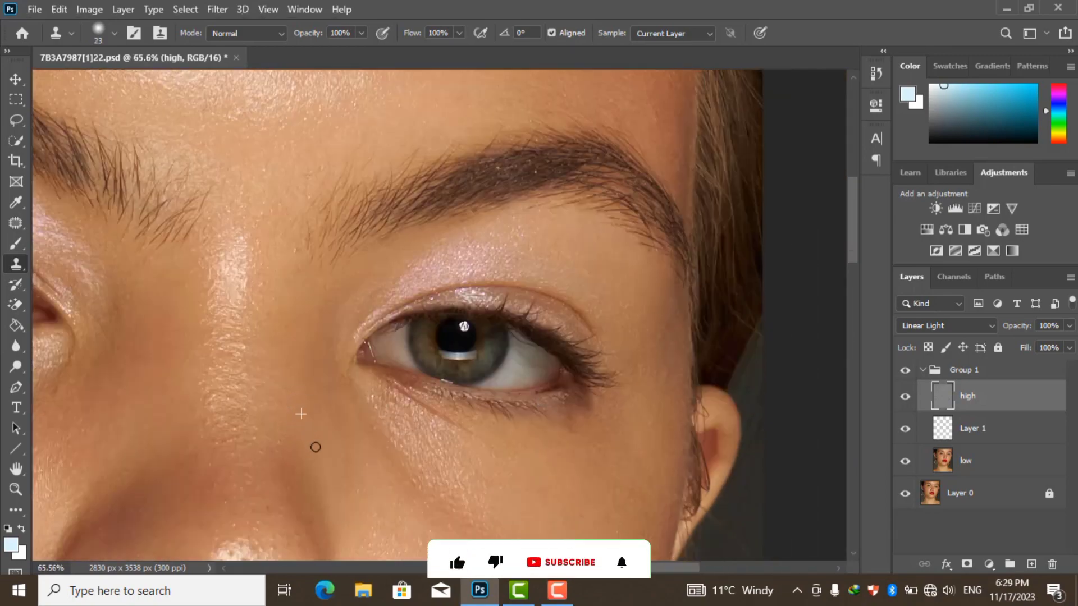
pyautogui.scroll(2, 303, 224)
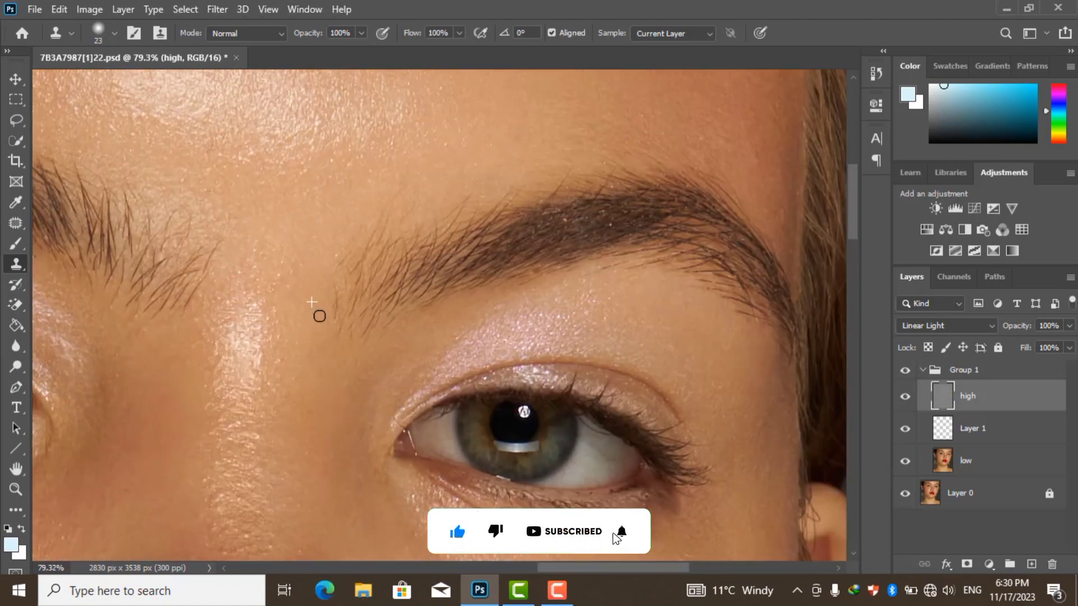
pyautogui.scroll(5, 318, 314)
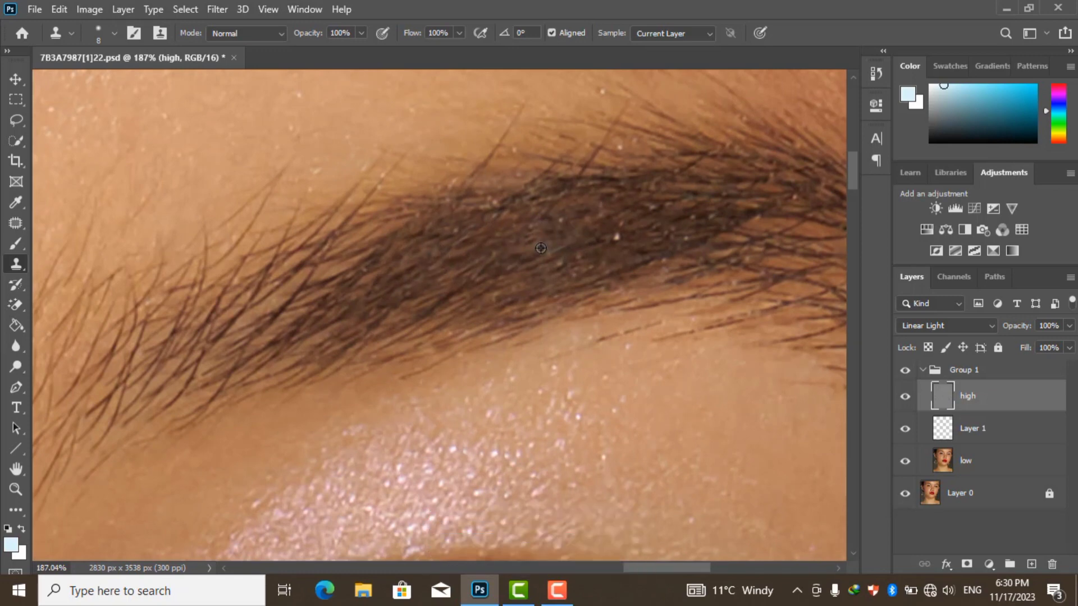
# Clone away the light speck in the eyebrow
pyautogui.click(613, 231)
pyautogui.scroll(-1, 585, 309)
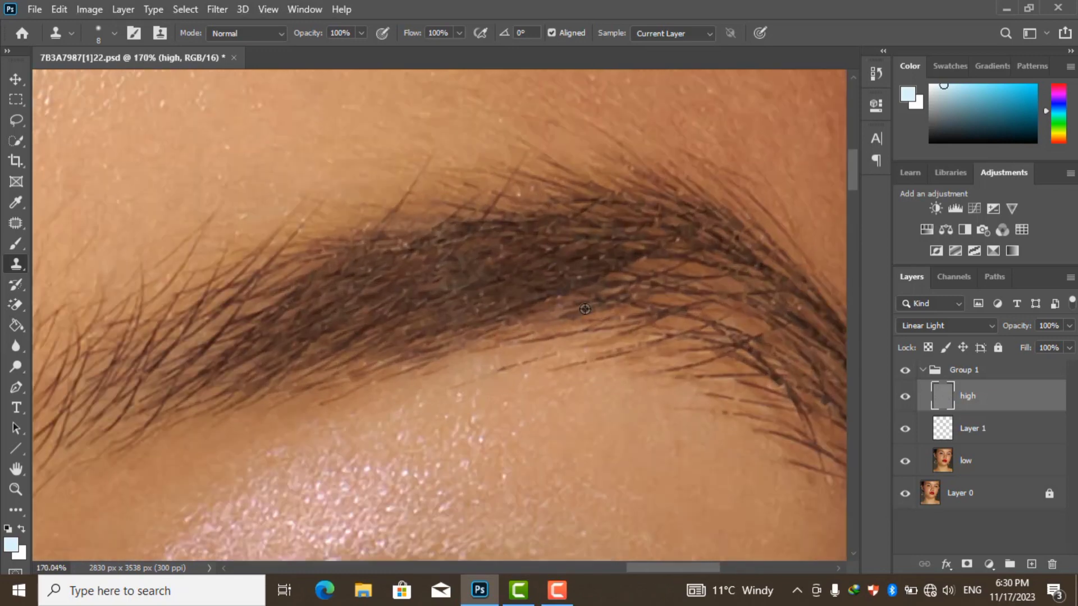
pyautogui.scroll(1, 578, 264)
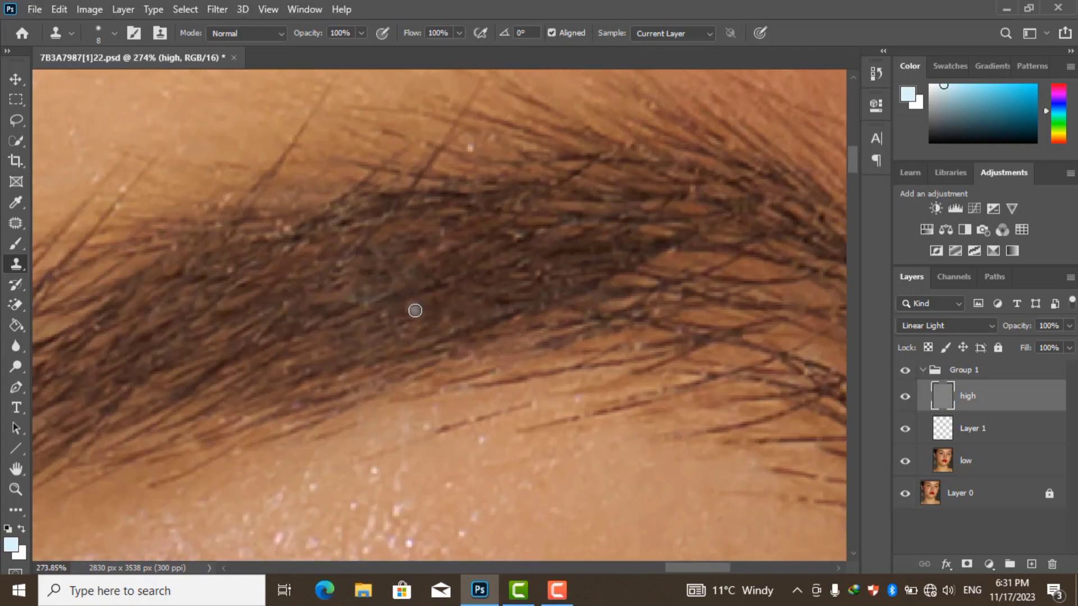
pyautogui.scroll(1, 509, 211)
pyautogui.scroll(-5, 645, 161)
pyautogui.scroll(-2, 440, 525)
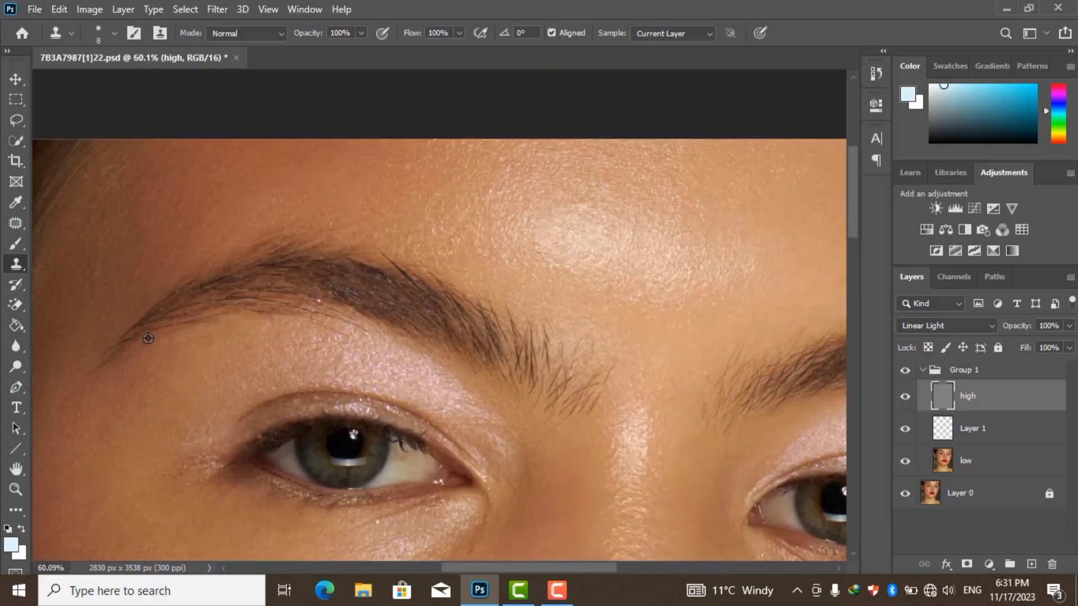
pyautogui.hscroll(-2, 178, 246)
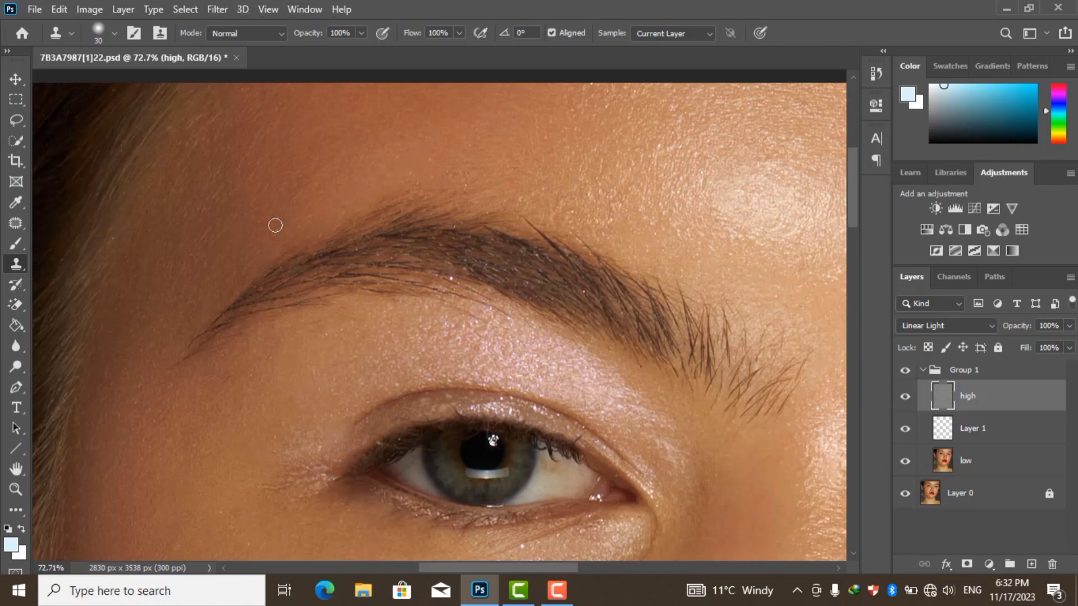
pyautogui.hscroll(1, 424, 171)
pyautogui.scroll(3, 434, 179)
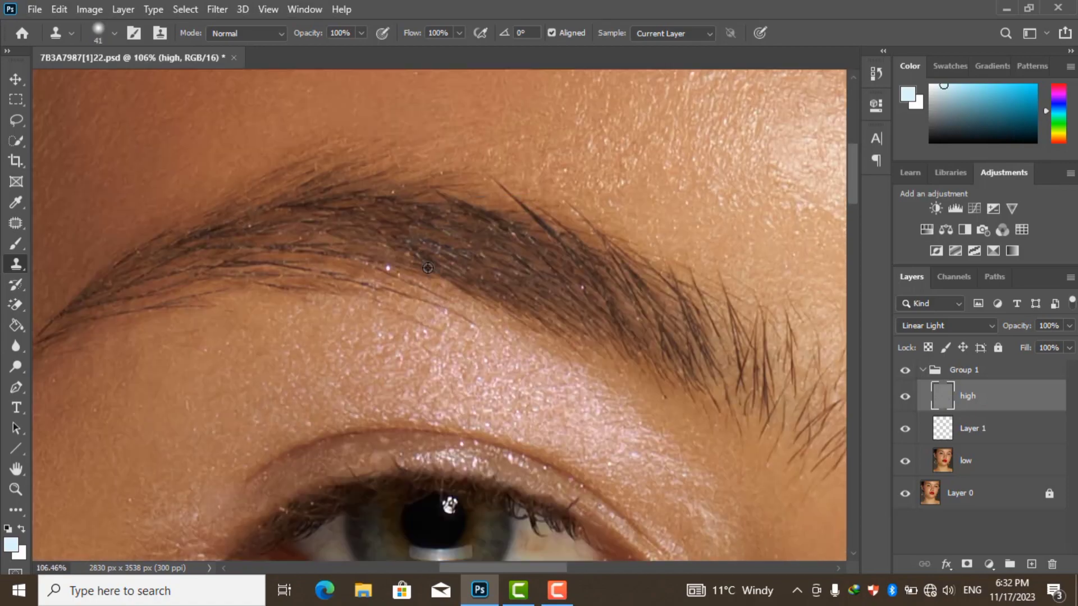
pyautogui.scroll(2, 221, 278)
# Enlarge the clone brush slightly and inspect the remaining brow hairs up close
pyautogui.keyDown('alt'); pyautogui.rightClick(365, 222); pyautogui.keyUp('alt')
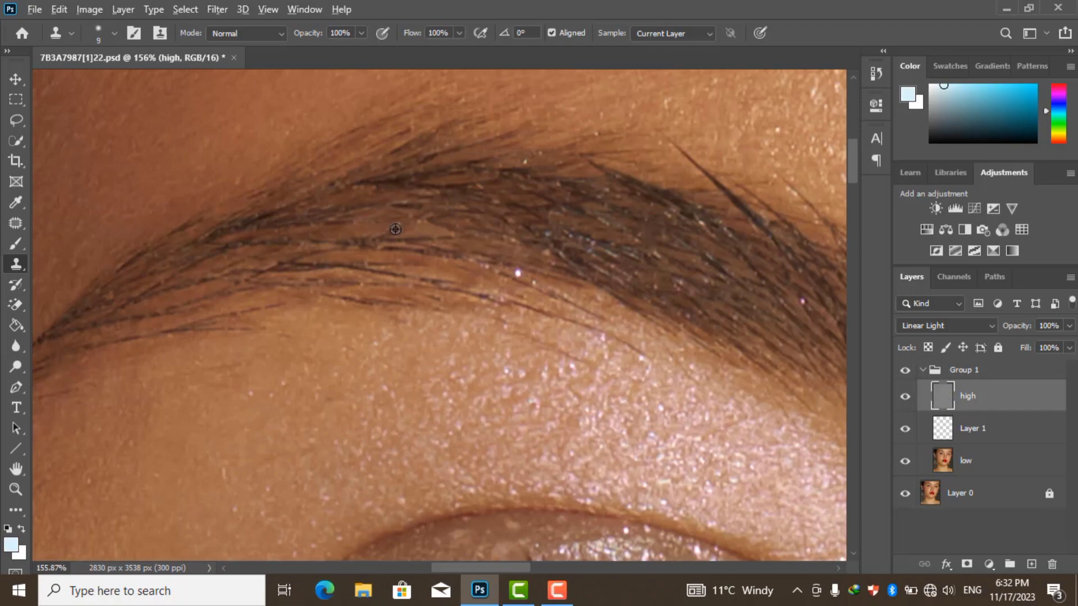
pyautogui.hscroll(1, 452, 315)
pyautogui.scroll(1, 498, 294)
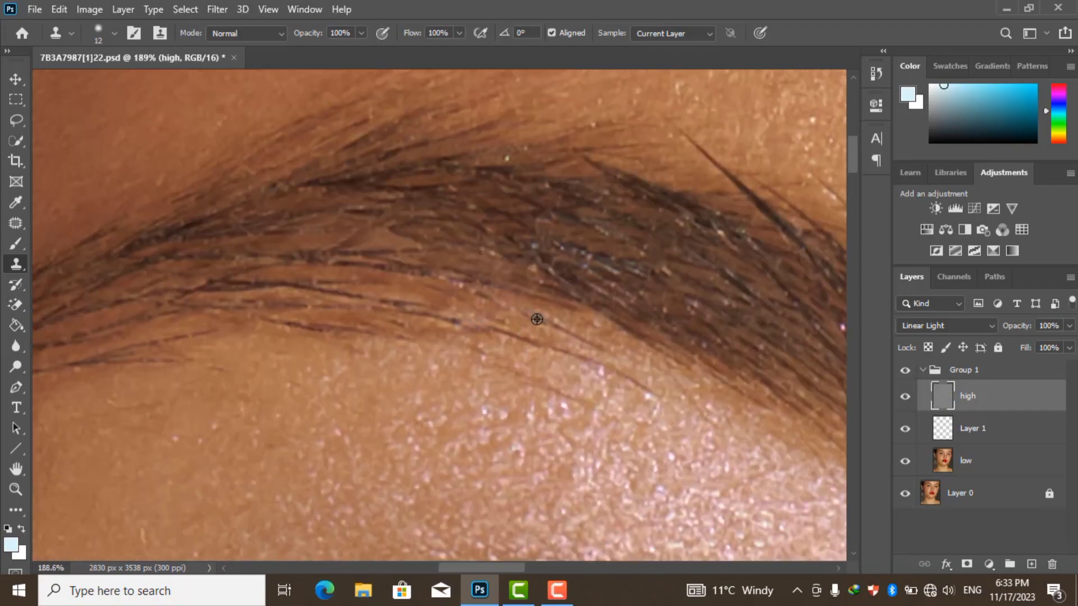
pyautogui.hscroll(1, 475, 197)
pyautogui.scroll(-1, 611, 302)
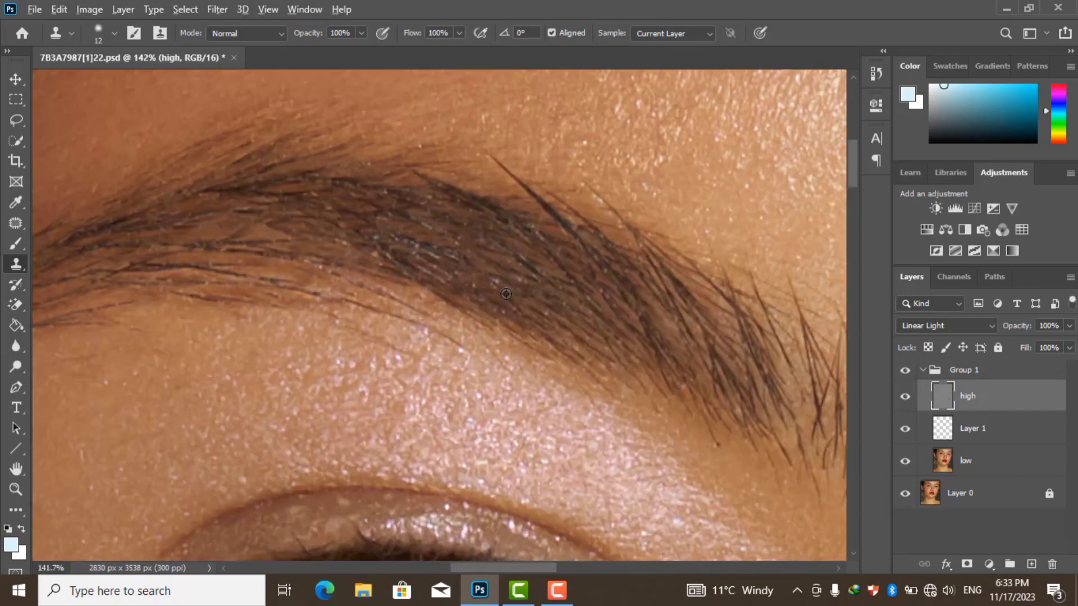
pyautogui.scroll(-10, 366, 249)
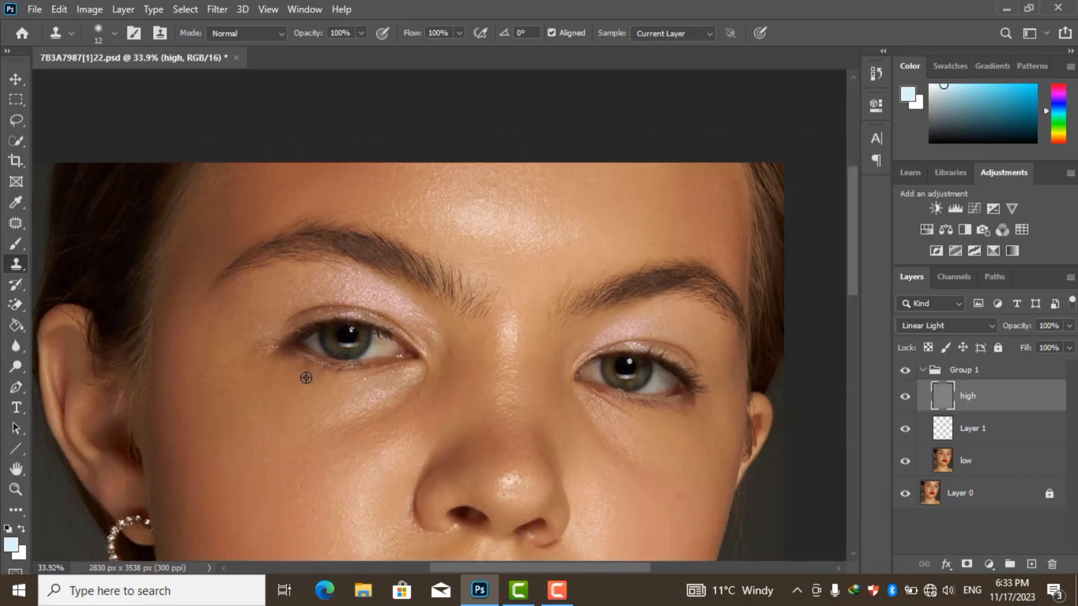
pyautogui.scroll(8, 205, 176)
pyautogui.scroll(-8, 349, 349)
pyautogui.scroll(-2, 348, 349)
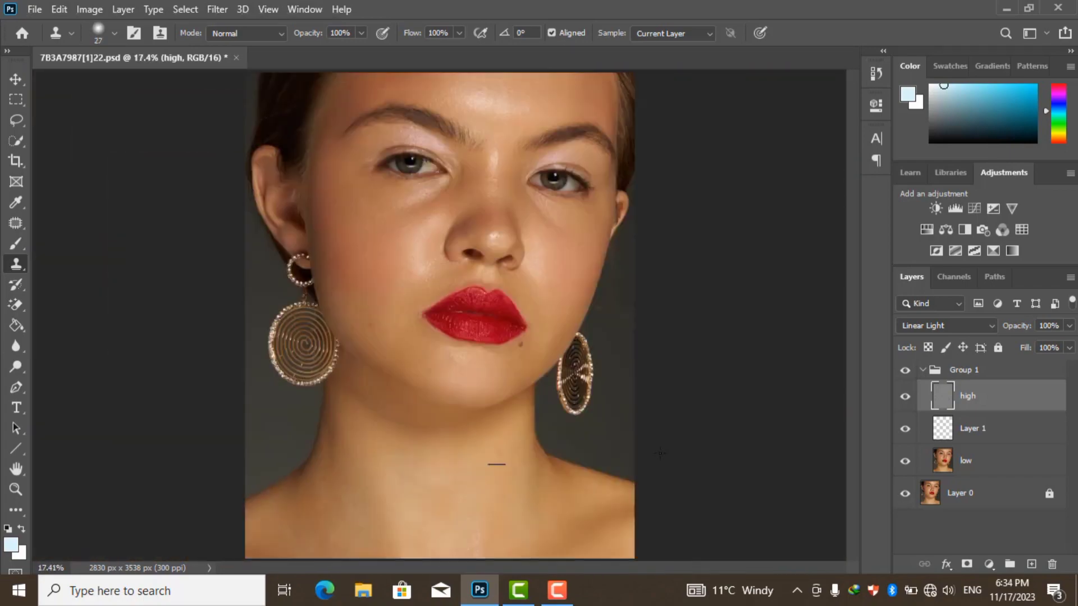
pyautogui.scroll(3, 388, 270)
pyautogui.scroll(5, 428, 187)
pyautogui.scroll(-4, 467, 230)
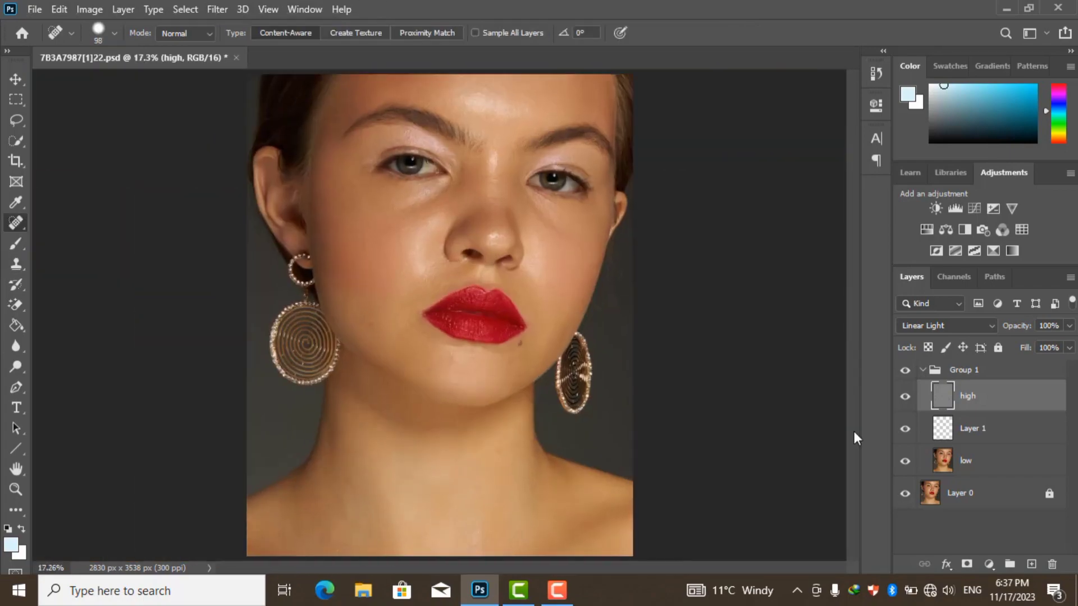
# Select Layer 1 and pick the Mixer Brush with 0% hardness
pyautogui.click(980, 430)
pyautogui.click(18, 245)
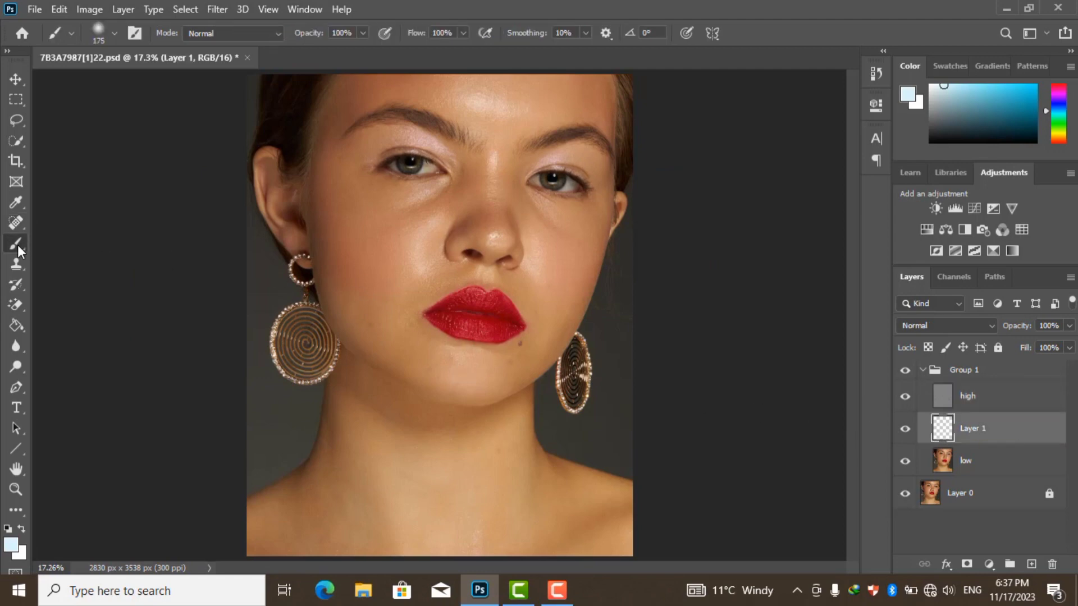
pyautogui.rightClick(18, 245)
pyautogui.click(131, 289)
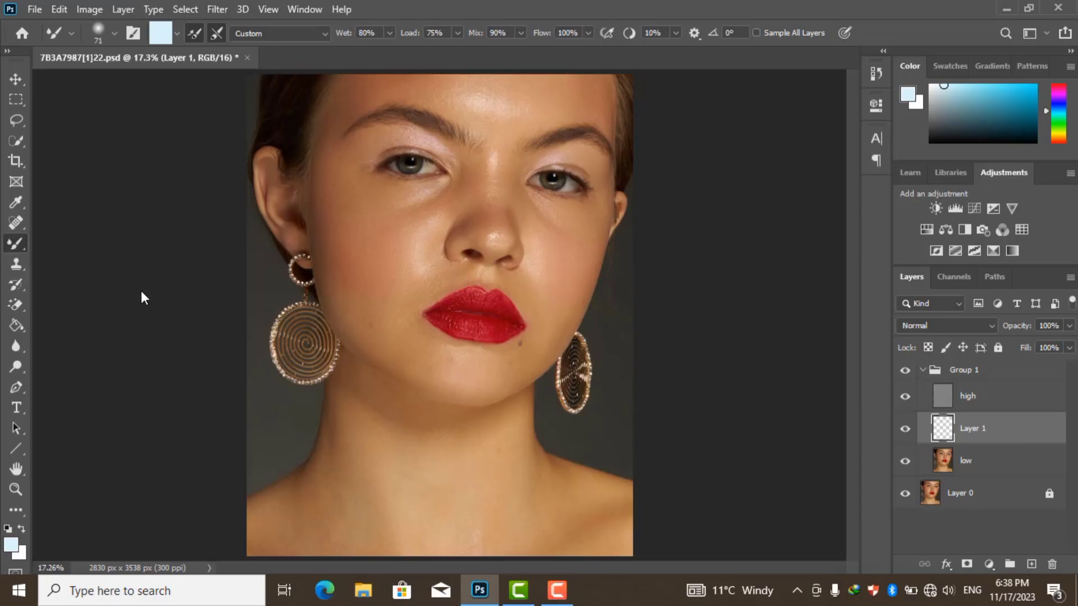
pyautogui.rightClick(429, 283)
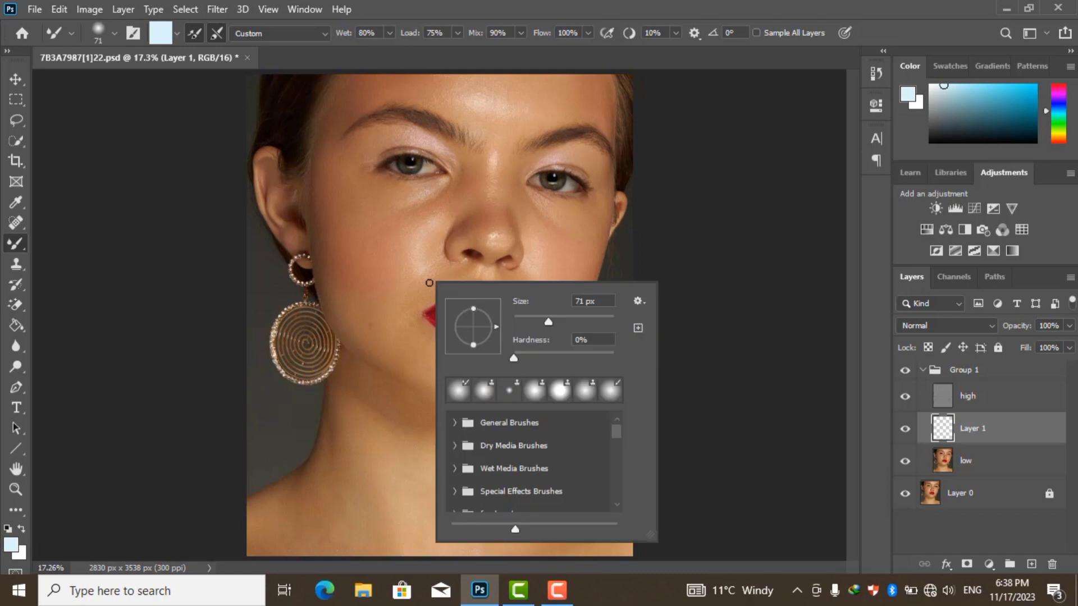
pyautogui.click(510, 358)
# Enable clean after each stroke and set Wet, Load, Mix and Flow to 20%
pyautogui.click(215, 34)
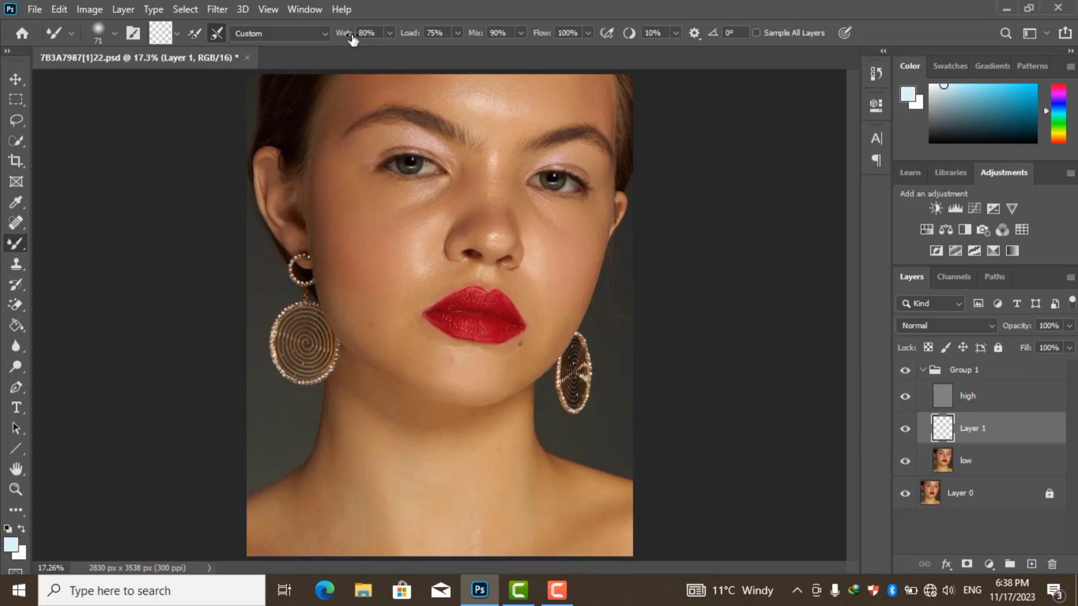
pyautogui.moveTo(355, 35); pyautogui.dragTo(322, 34)
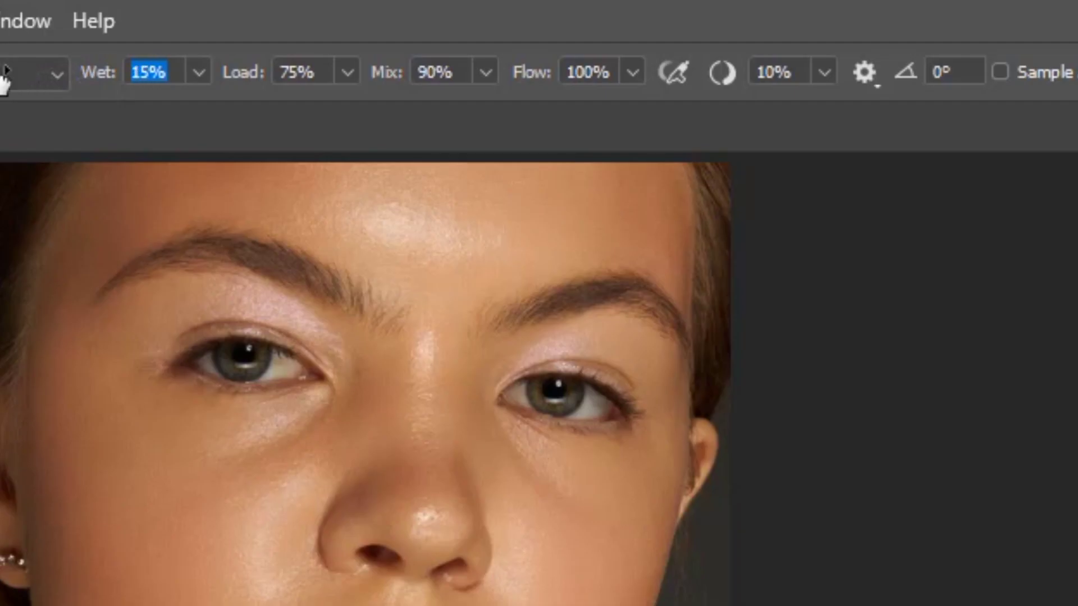
pyautogui.moveTo(258, 72); pyautogui.dragTo(150, 73)
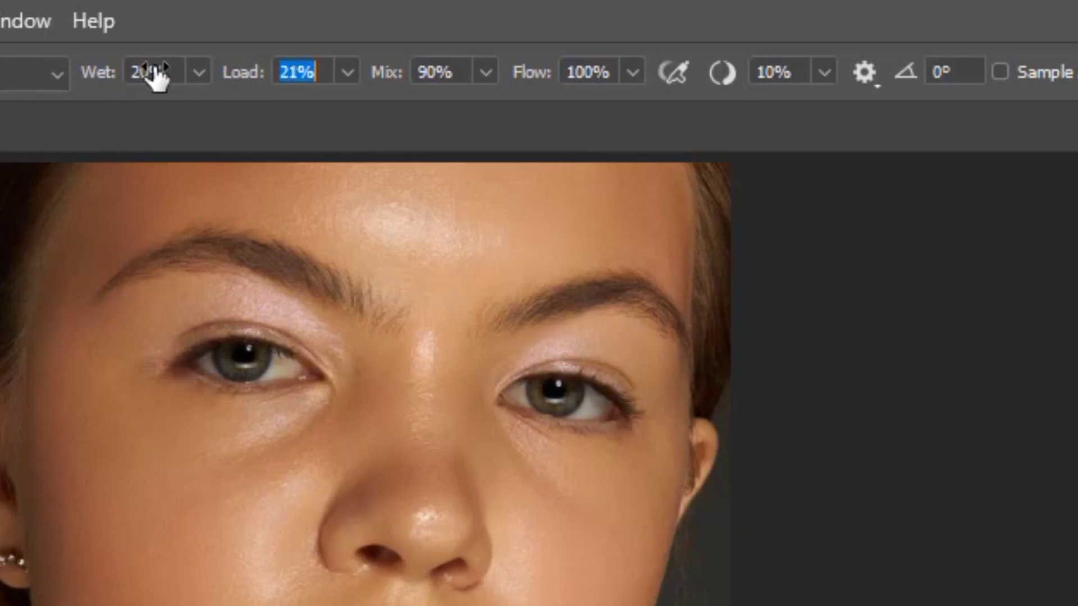
pyautogui.moveTo(389, 73); pyautogui.dragTo(263, 73)
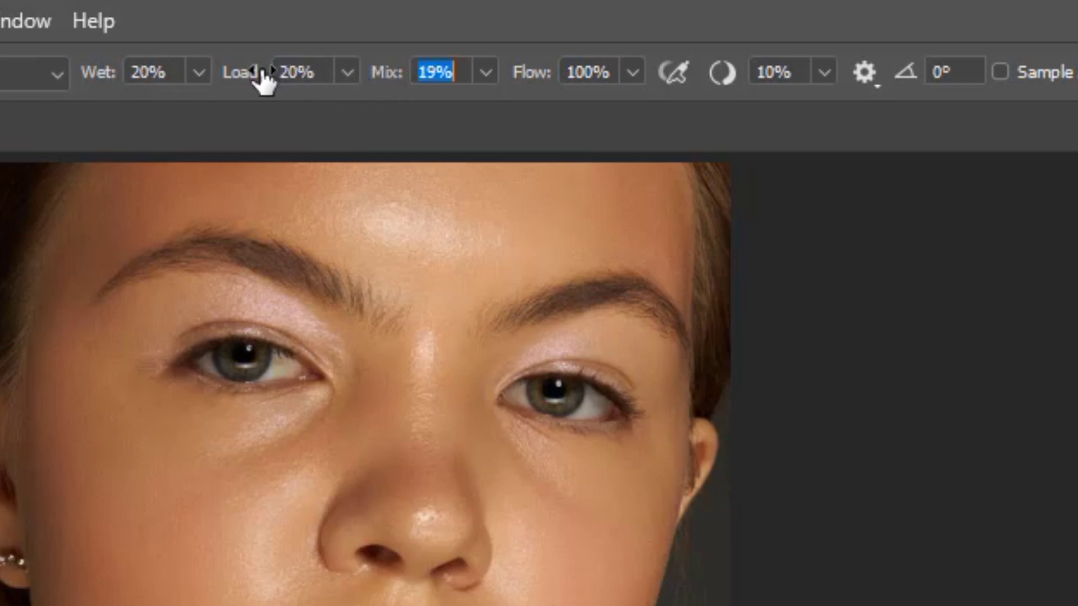
pyautogui.write('20')
pyautogui.click(528, 71)
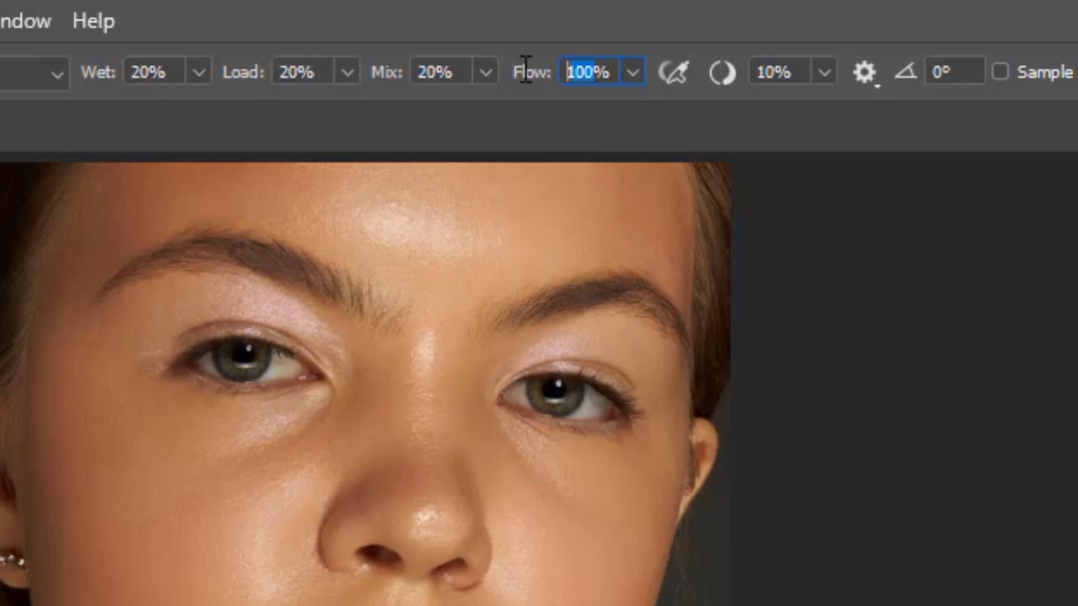
pyautogui.write('20')
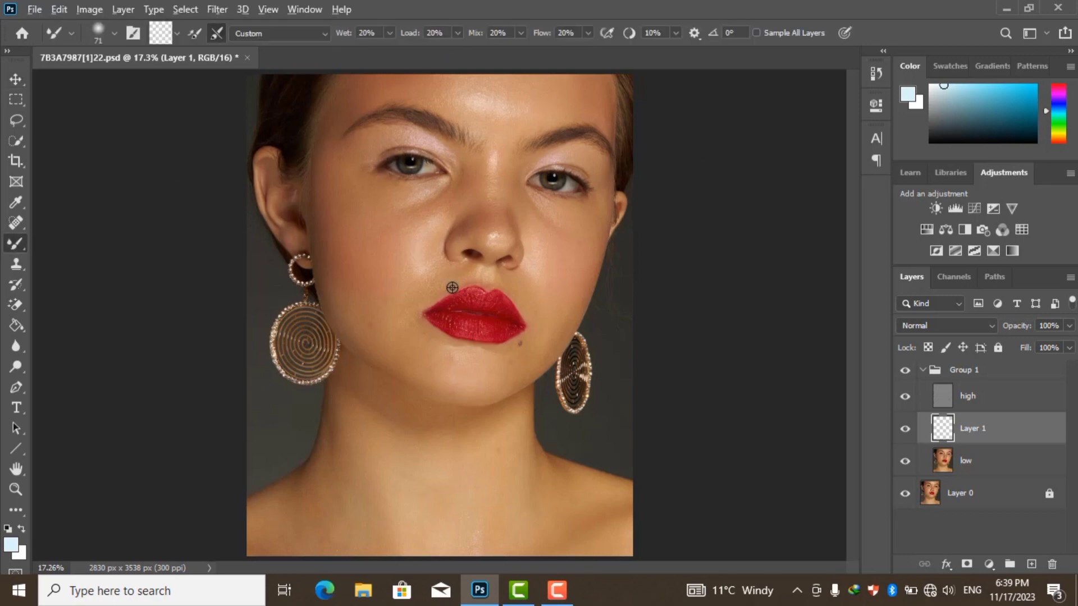
# Hide the 'high' layer and resize the Mixer Brush to 86 px
pyautogui.scroll(3, 453, 288)
pyautogui.scroll(2, 388, 220)
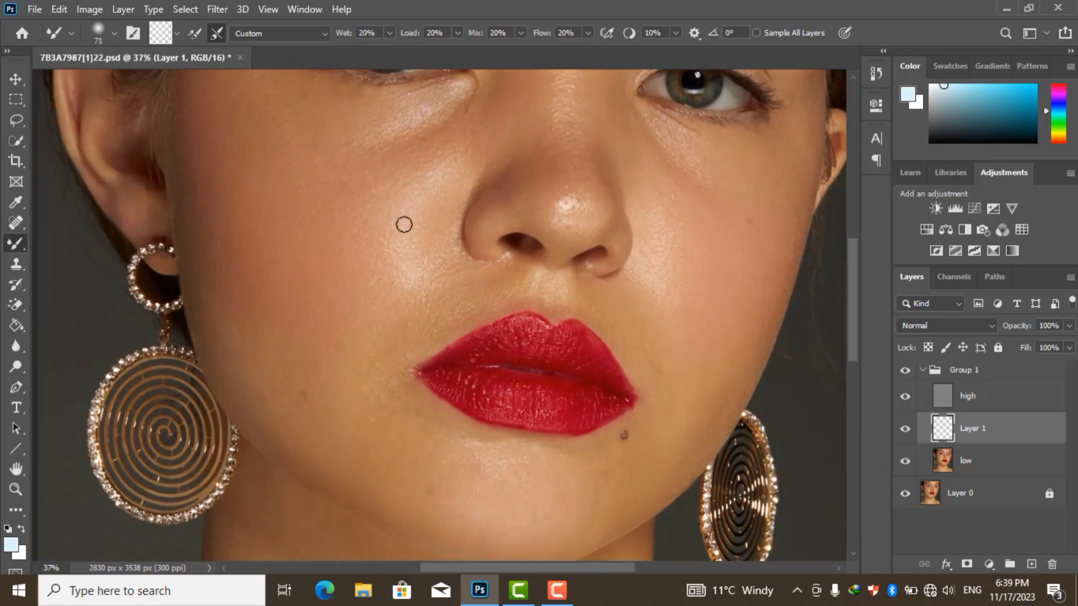
pyautogui.click(905, 396)
pyautogui.scroll(-2, 408, 262)
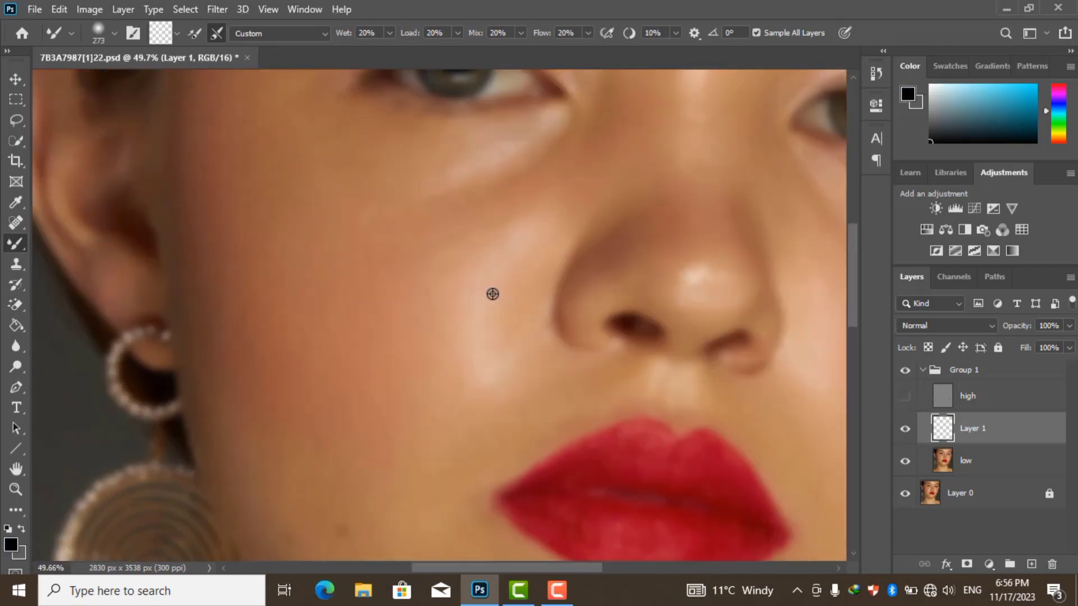
pyautogui.scroll(1, 455, 177)
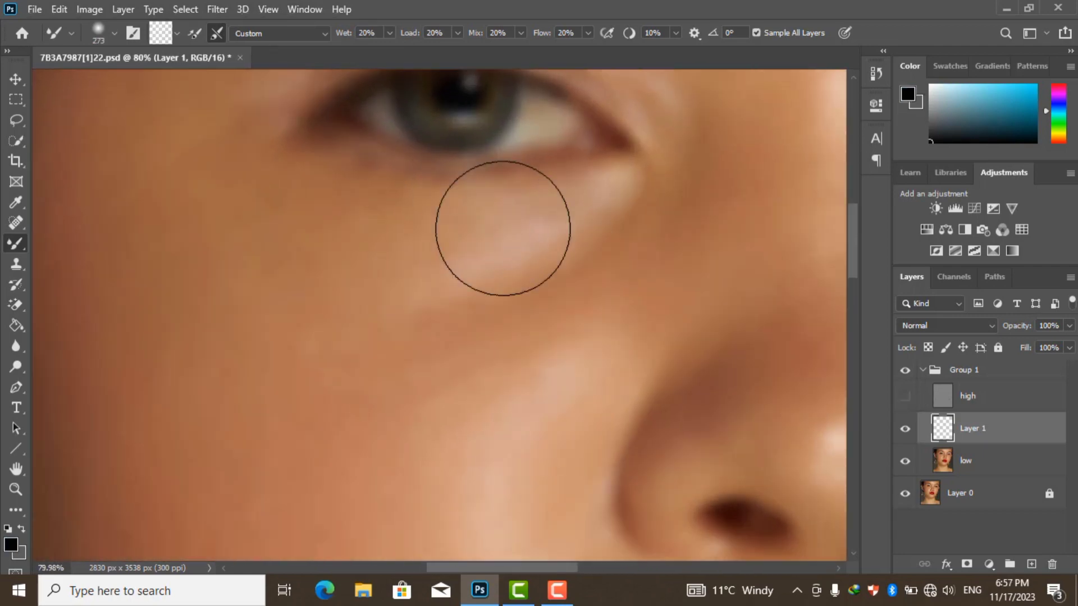
pyautogui.moveTo(533, 249); pyautogui.dragTo(475, 245)
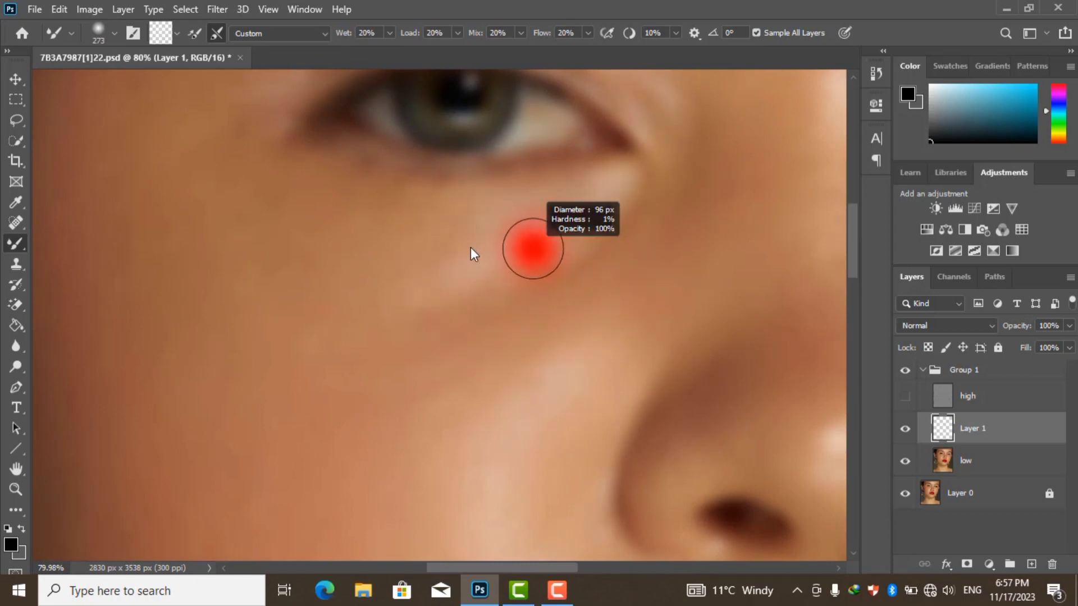
pyautogui.moveTo(475, 245); pyautogui.dragTo(467, 245)
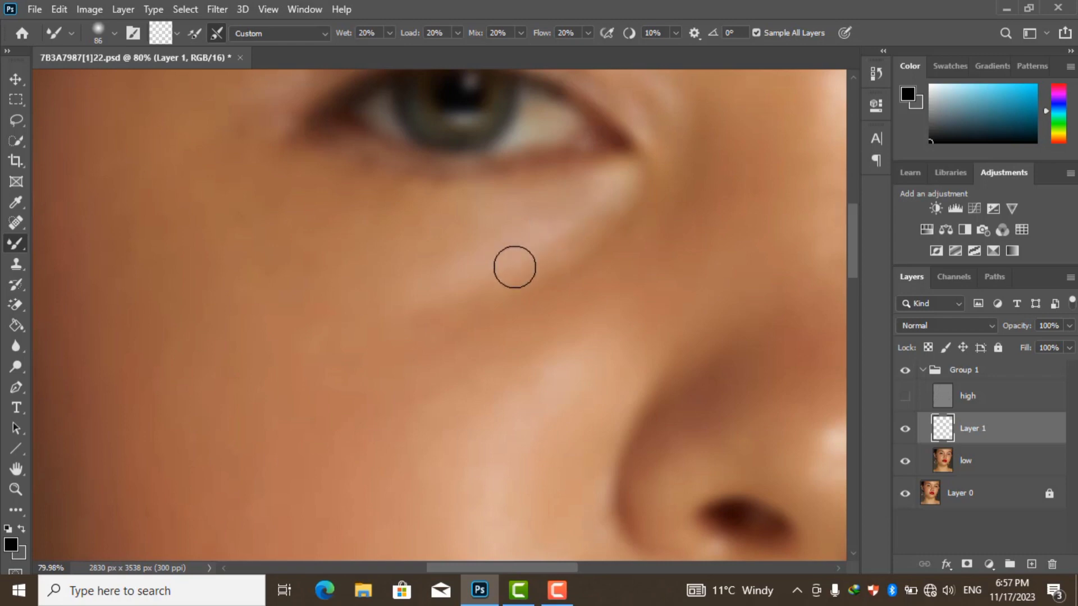
# Blend skin tones over the cheeks, forehead and chin on Layer 1
pyautogui.scroll(-1, 544, 261)
pyautogui.scroll(-3, 545, 261)
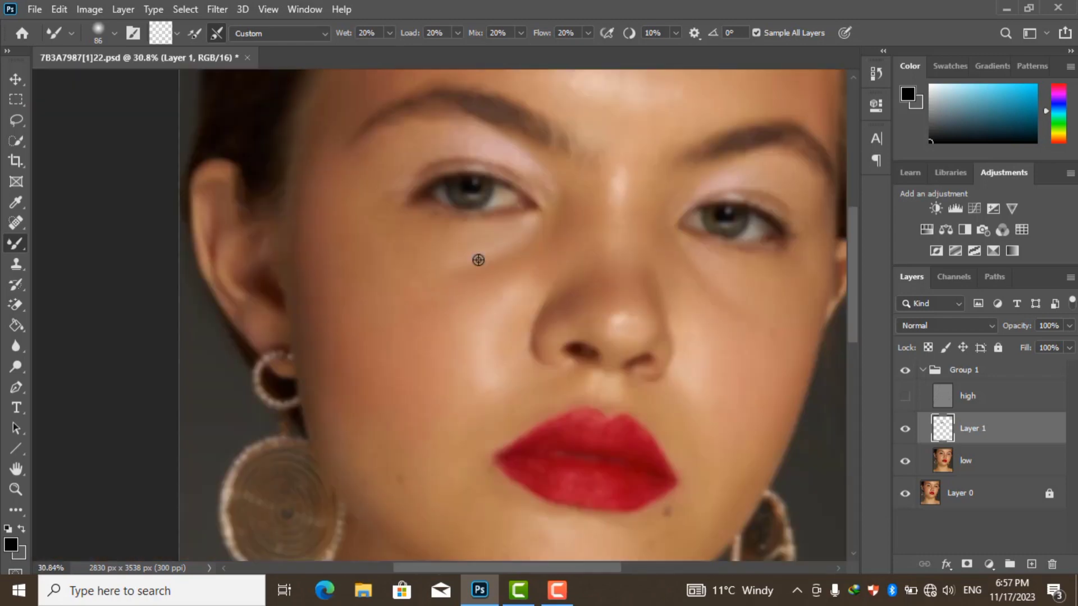
pyautogui.scroll(4, 402, 224)
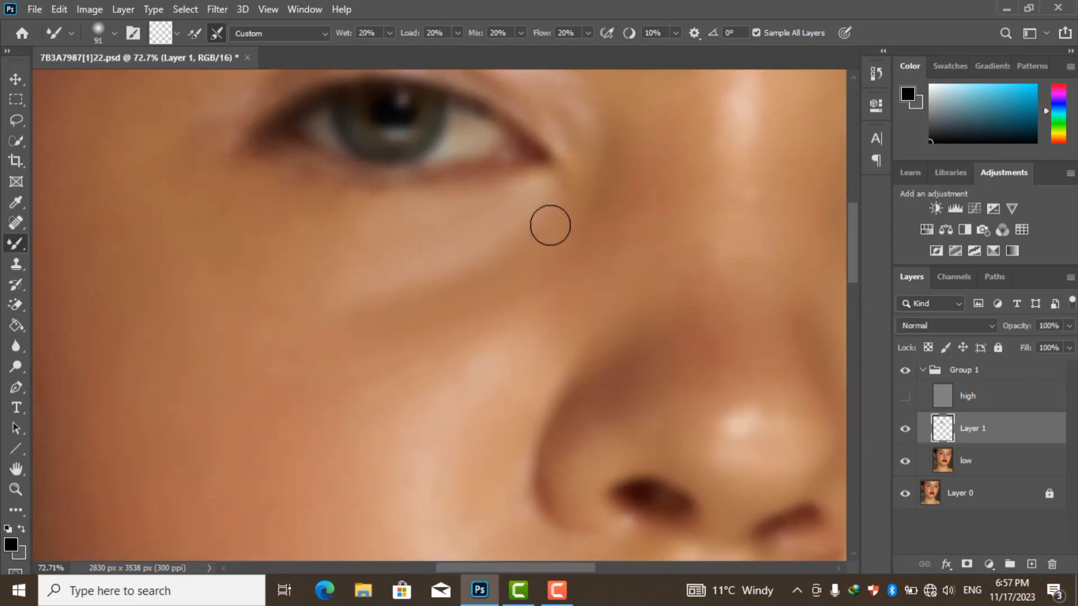
pyautogui.scroll(-3, 410, 281)
pyautogui.scroll(3, 399, 286)
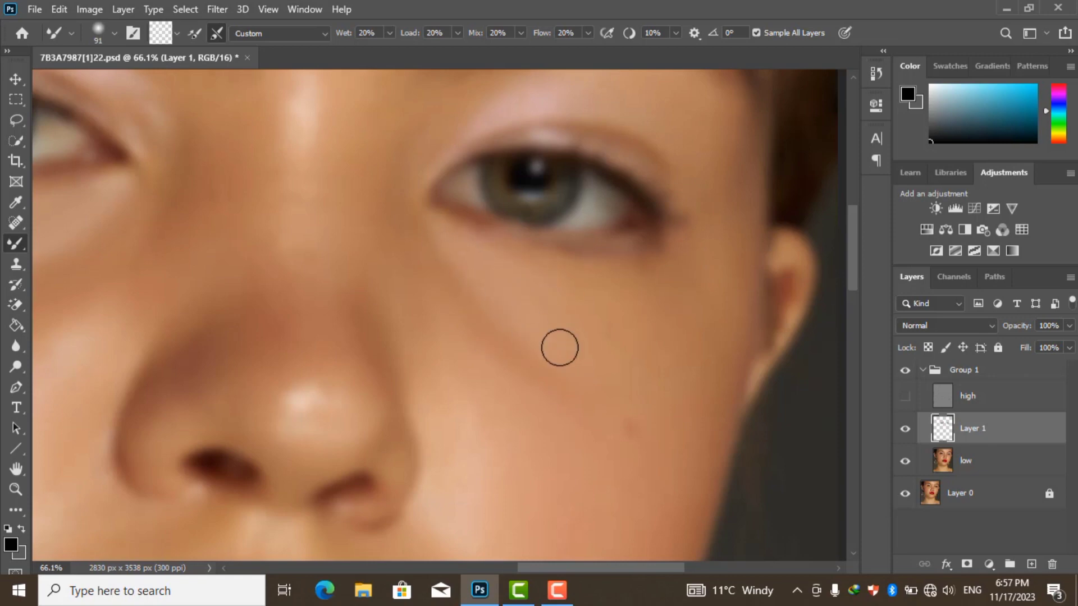
pyautogui.scroll(-3, 516, 303)
pyautogui.scroll(3, 435, 262)
pyautogui.scroll(-3, 433, 277)
pyautogui.scroll(3, 364, 232)
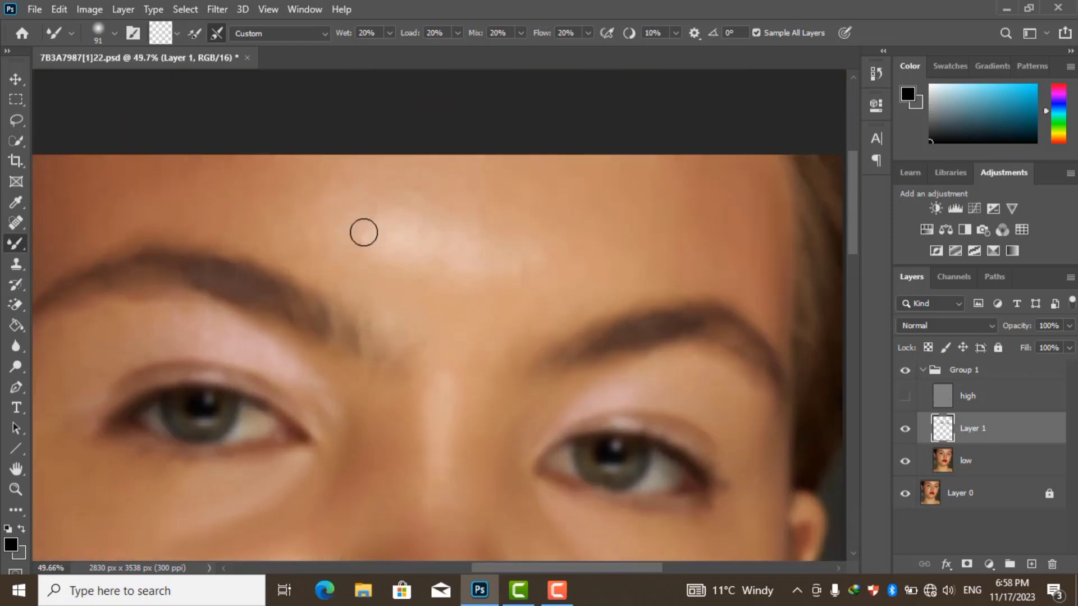
pyautogui.scroll(-1, 405, 203)
pyautogui.scroll(-2, 479, 200)
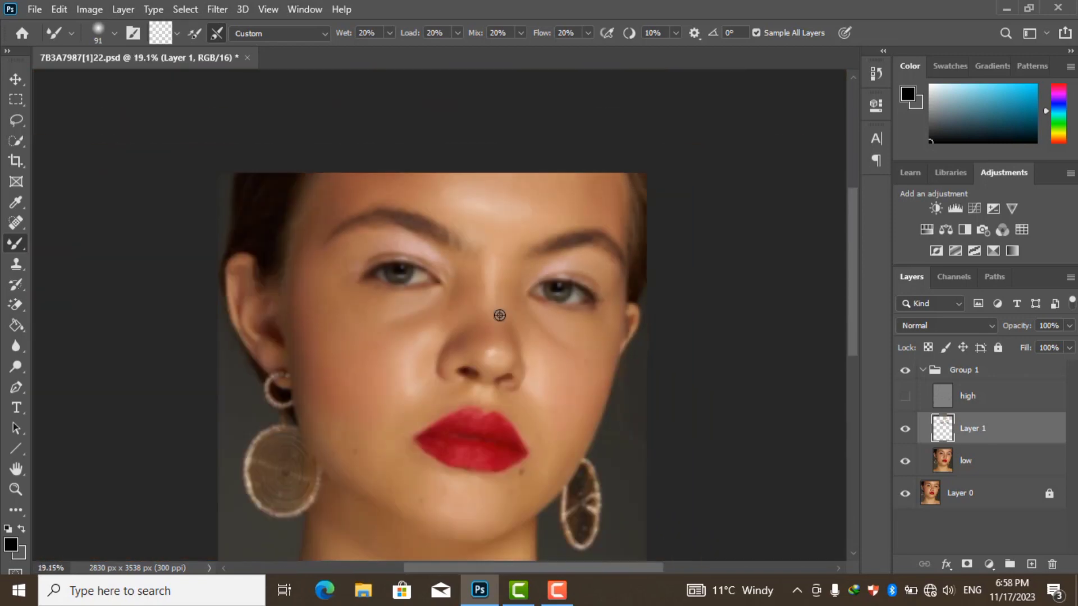
pyautogui.scroll(3, 285, 312)
pyautogui.scroll(1, 542, 383)
pyautogui.scroll(-1, 493, 344)
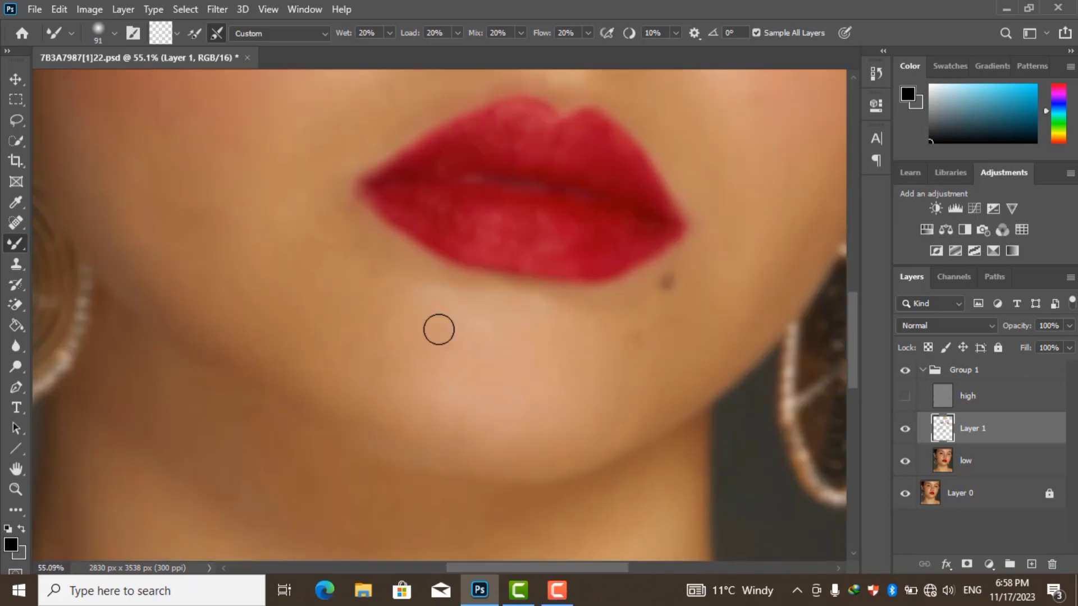
pyautogui.scroll(-3, 500, 336)
pyautogui.scroll(-3, 626, 186)
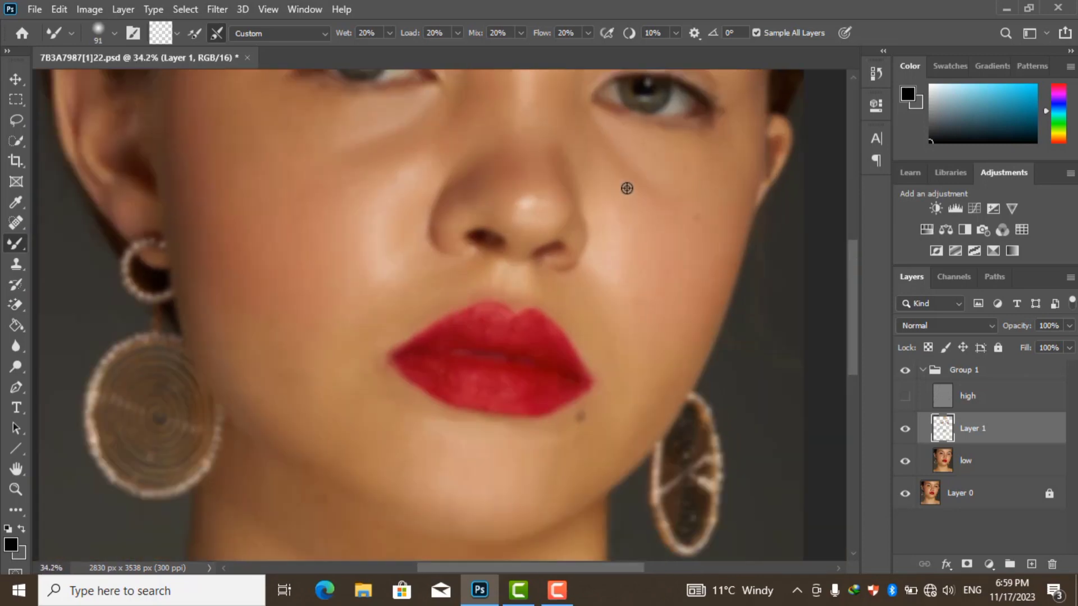
pyautogui.scroll(4, 618, 295)
pyautogui.scroll(-5, 565, 257)
pyautogui.scroll(-2, 565, 257)
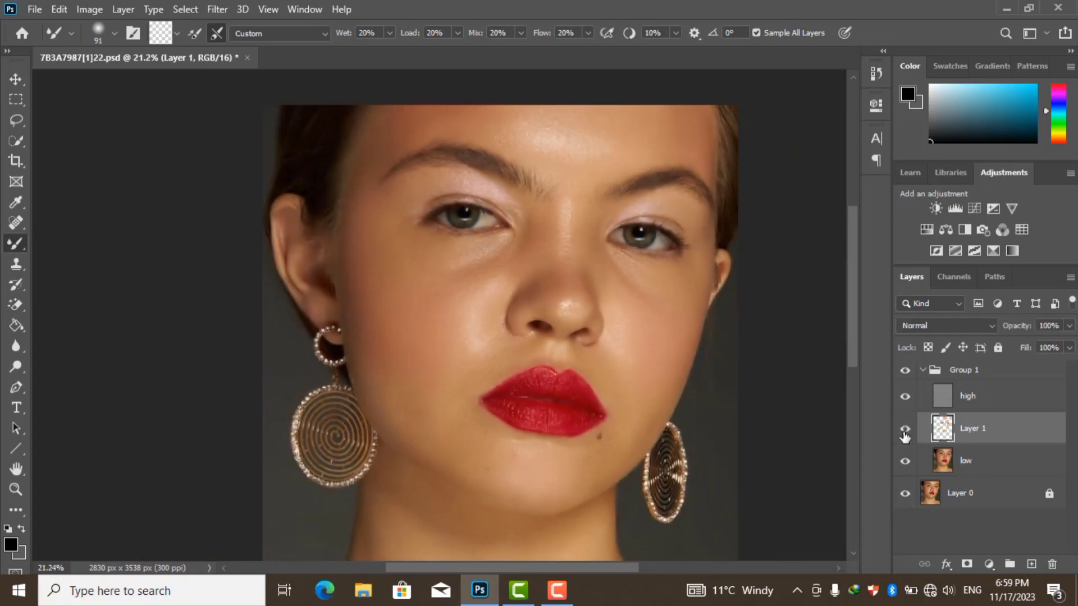
pyautogui.scroll(10, 504, 202)
# Fit the image, show the 'high' layer, collapse Group 1 and add a new layer above it
pyautogui.hotkey('ctrl', '0')
pyautogui.click(905, 396)
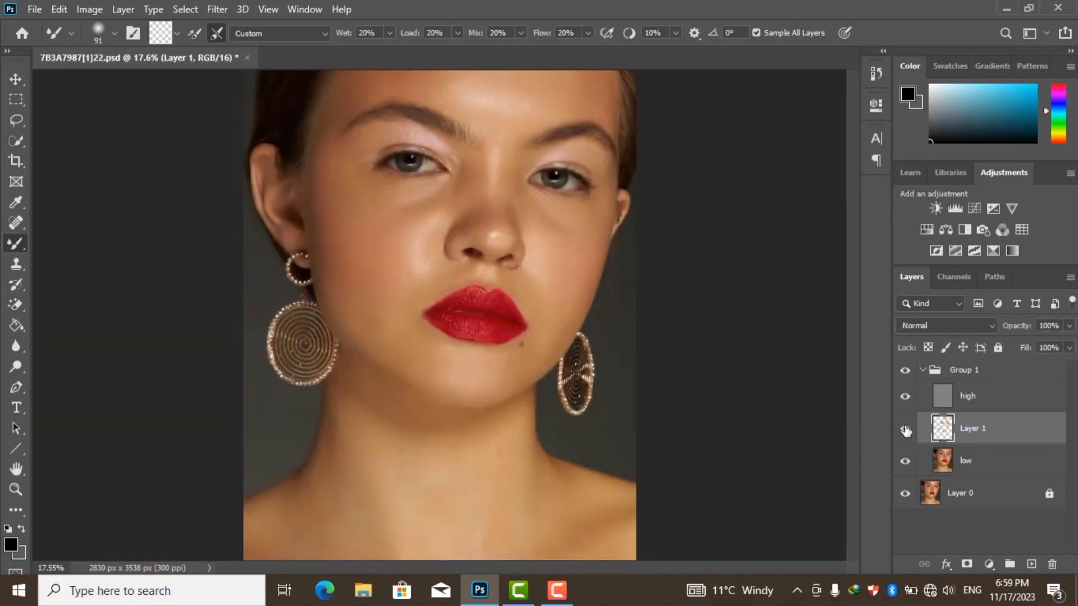
pyautogui.click(994, 370)
pyautogui.click(922, 370)
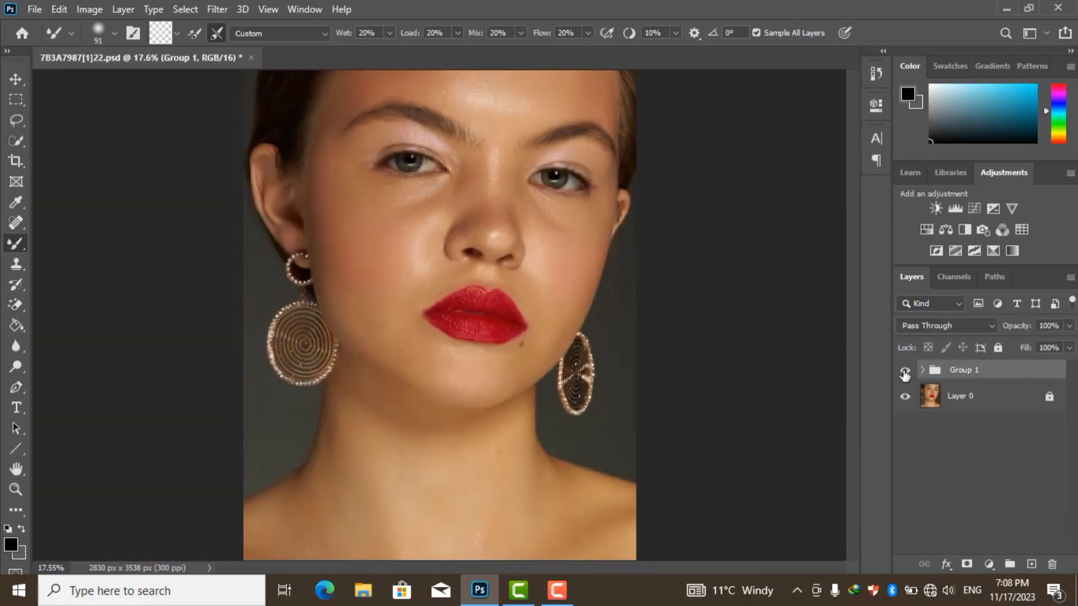
# Set up the Healing Brush with Sample Current & Below and Darken mode
pyautogui.hotkey('ctrl', 'shift', 'alt', 'n')
pyautogui.rightClick(15, 223)
pyautogui.click(73, 231)
pyautogui.click(652, 35)
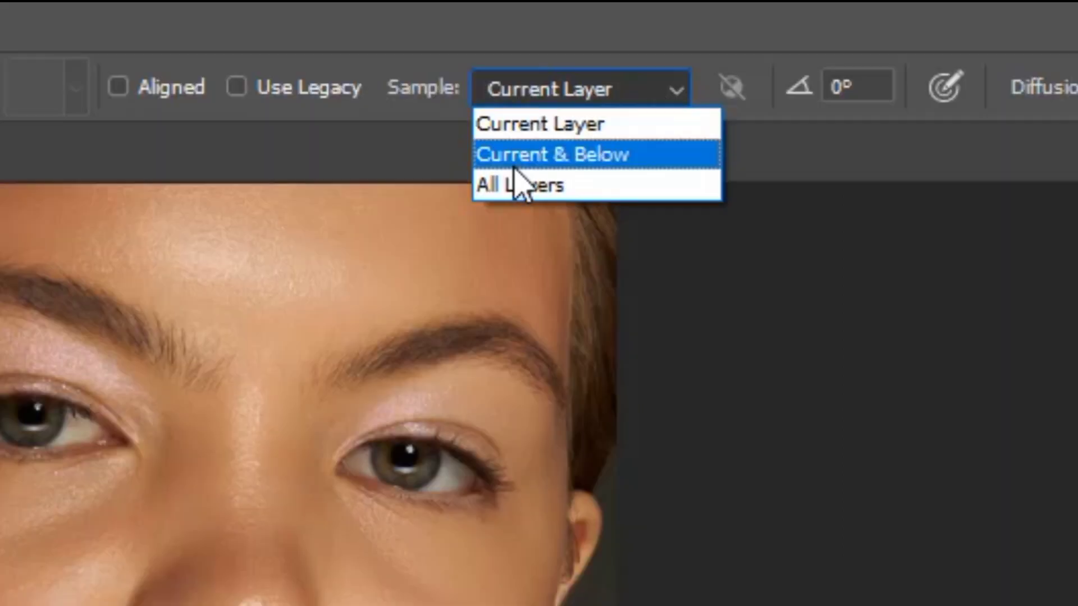
pyautogui.click(599, 60)
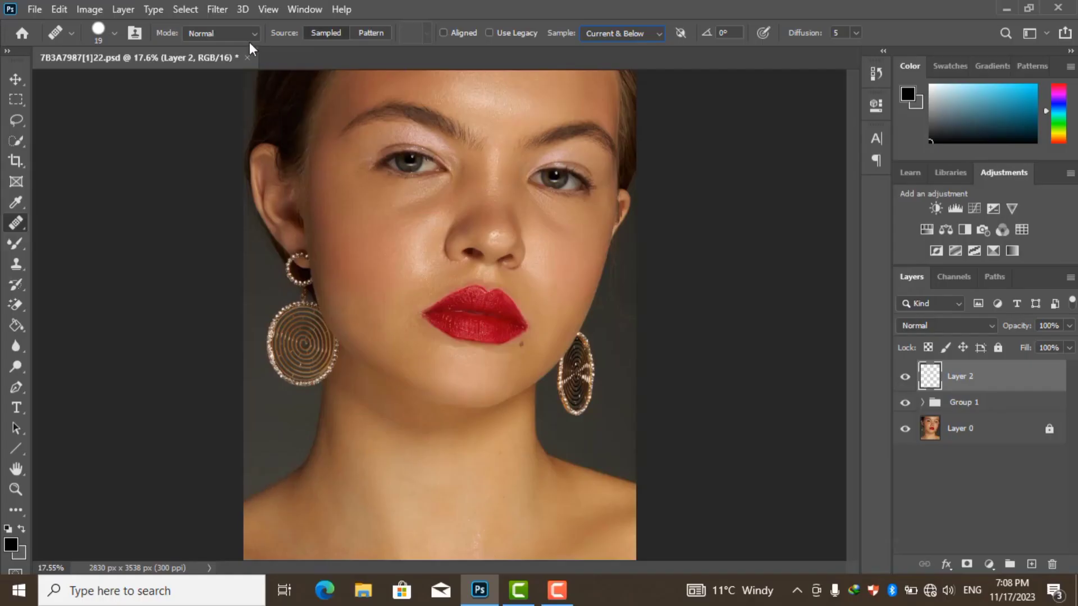
pyautogui.click(247, 34)
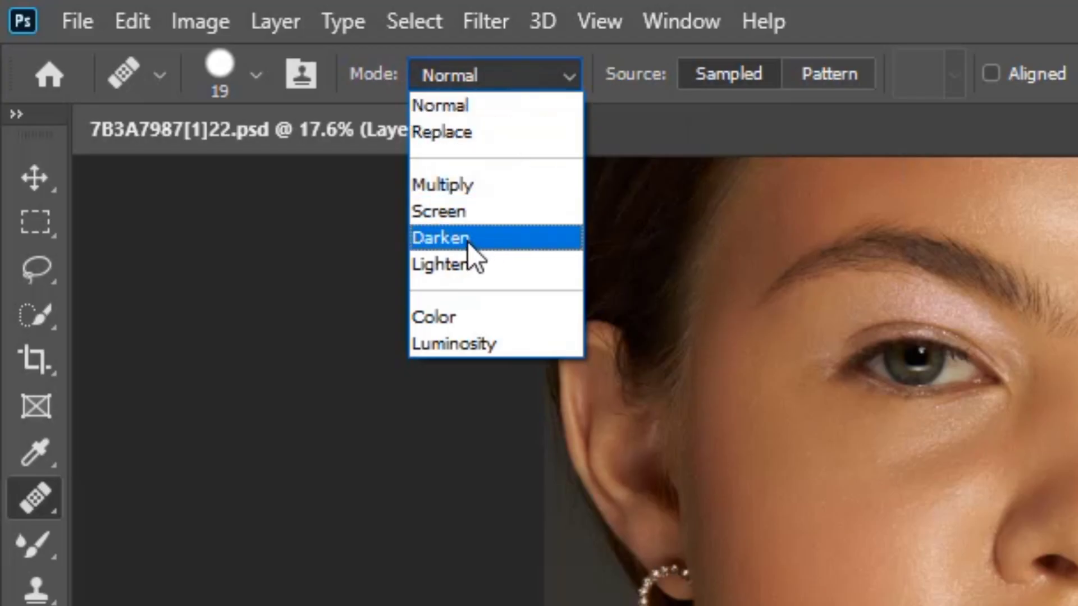
pyautogui.click(467, 242)
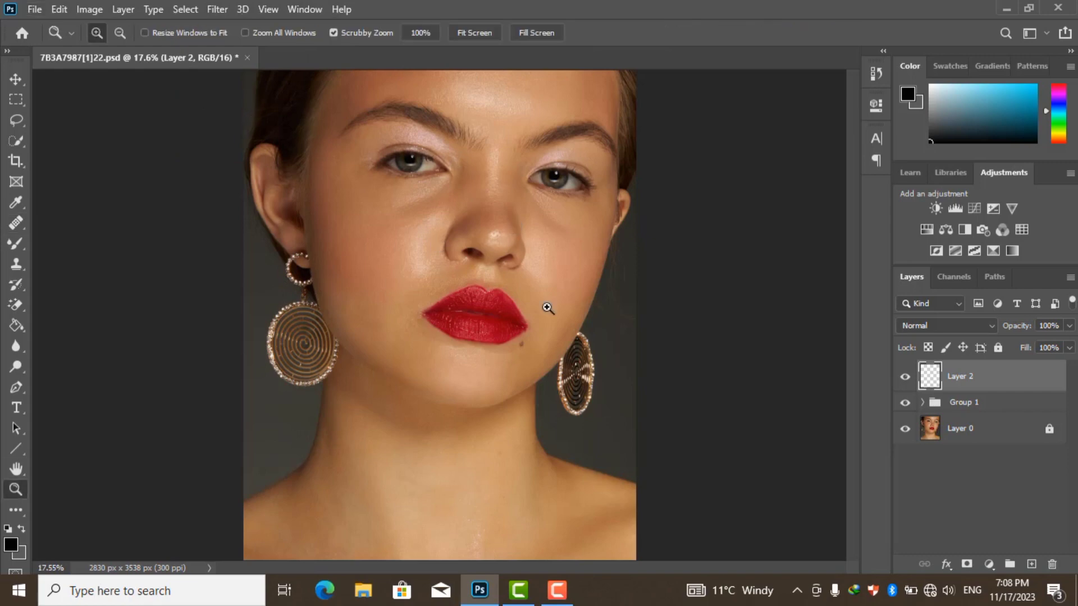
# Zoom in and heal the cheek blemishes beside the nose with an 89 px brush
pyautogui.moveTo(449, 191); pyautogui.dragTo(506, 191)
pyautogui.moveTo(350, 233); pyautogui.dragTo(350, 233)
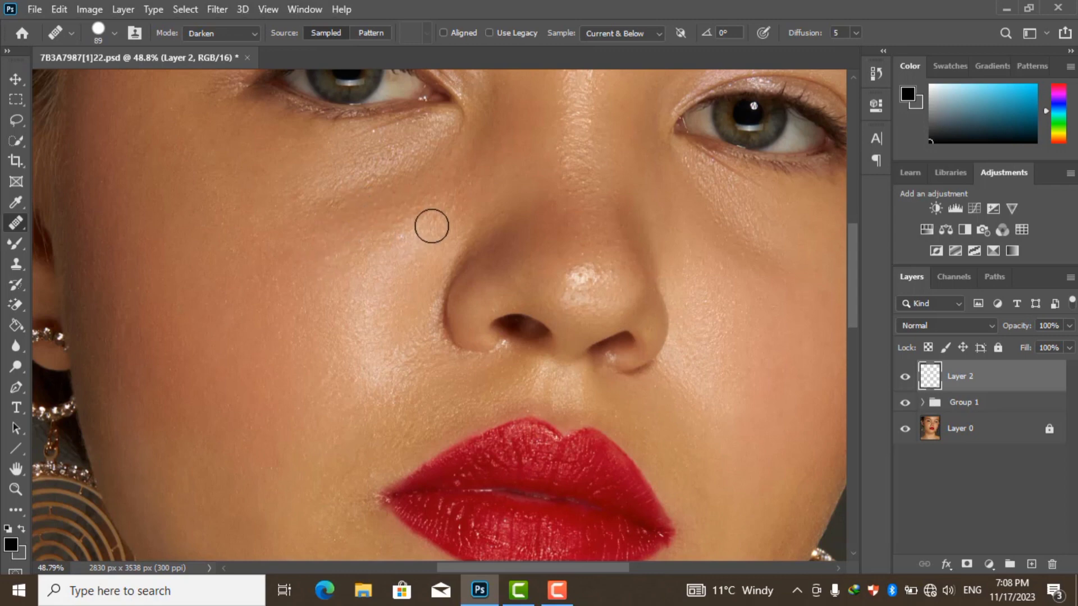
pyautogui.moveTo(432, 226); pyautogui.dragTo(371, 341)
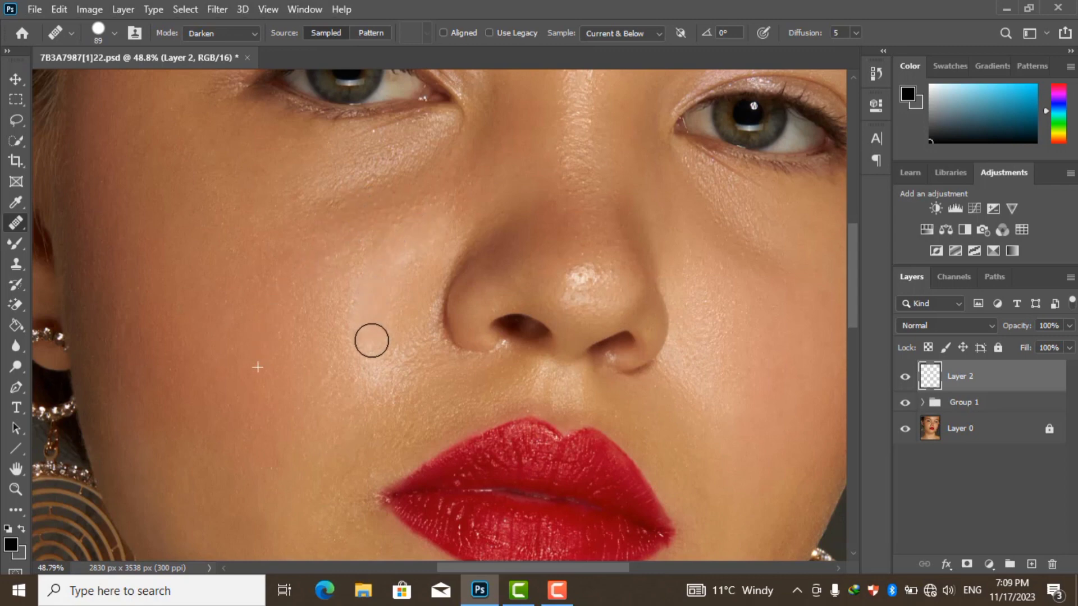
pyautogui.moveTo(372, 367); pyautogui.dragTo(352, 343)
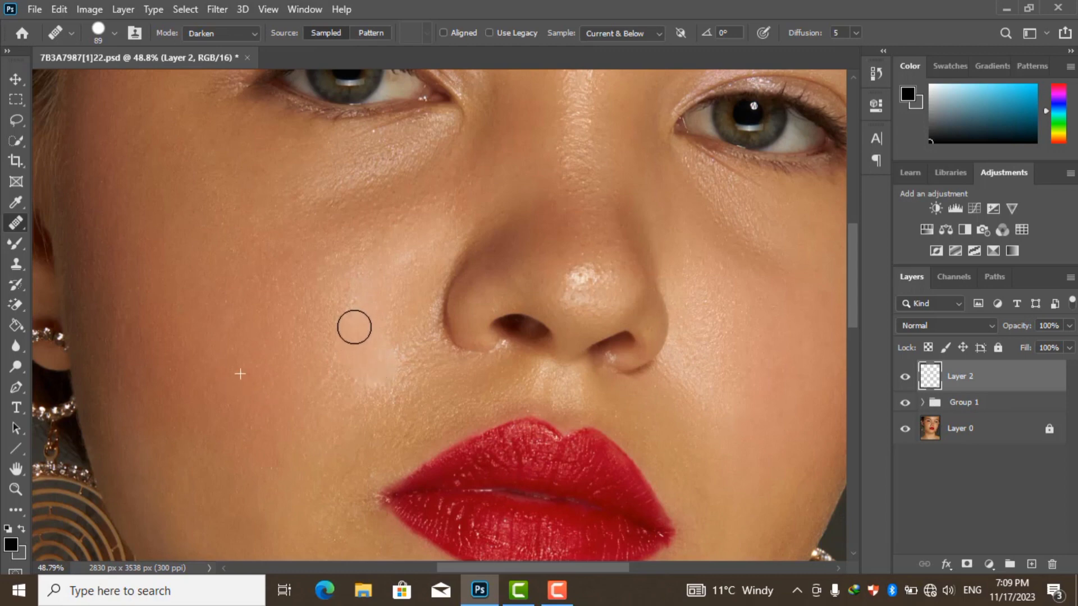
pyautogui.moveTo(366, 282)
pyautogui.mouseDown()
pyautogui.moveTo(380, 306)
pyautogui.moveTo(372, 360)
pyautogui.mouseUp()
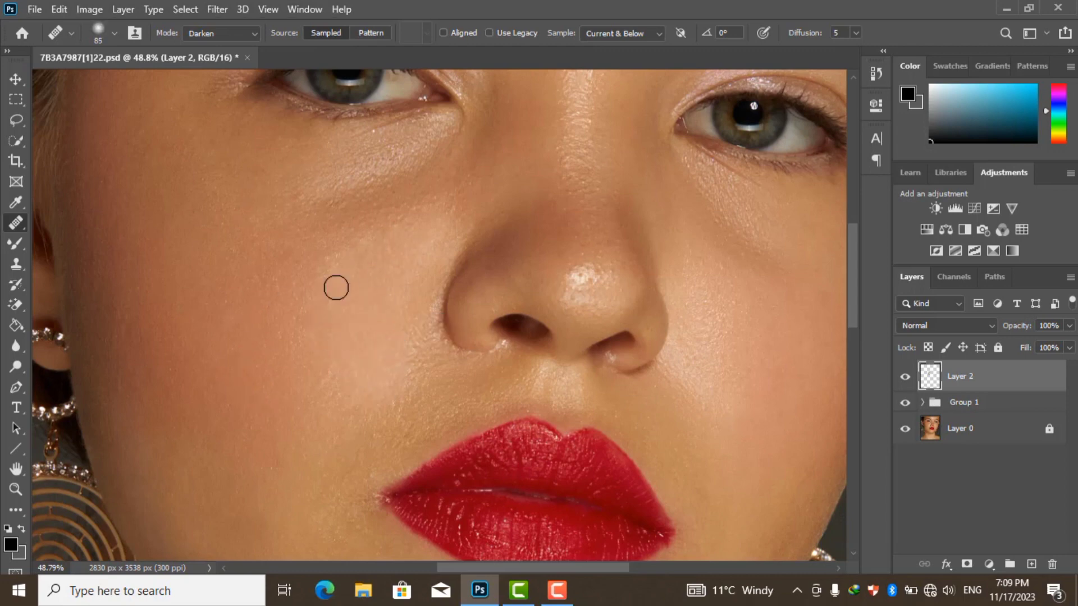
pyautogui.moveTo(429, 318); pyautogui.dragTo(425, 351)
# Move around the face and shrink the healing brush to 35
pyautogui.scroll(2, 285, 253)
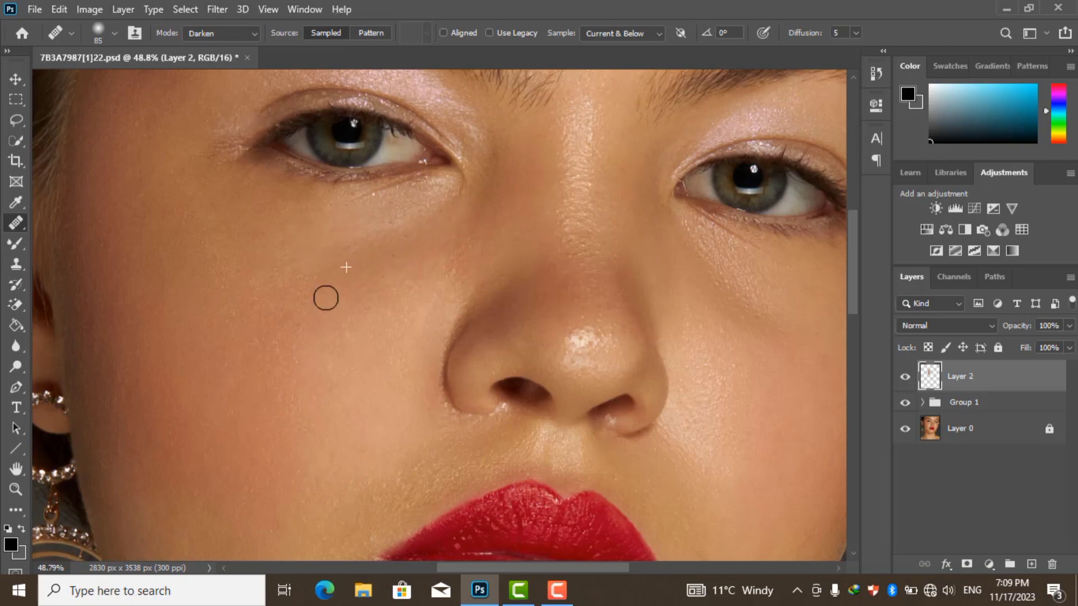
pyautogui.hscroll(5, 437, 272)
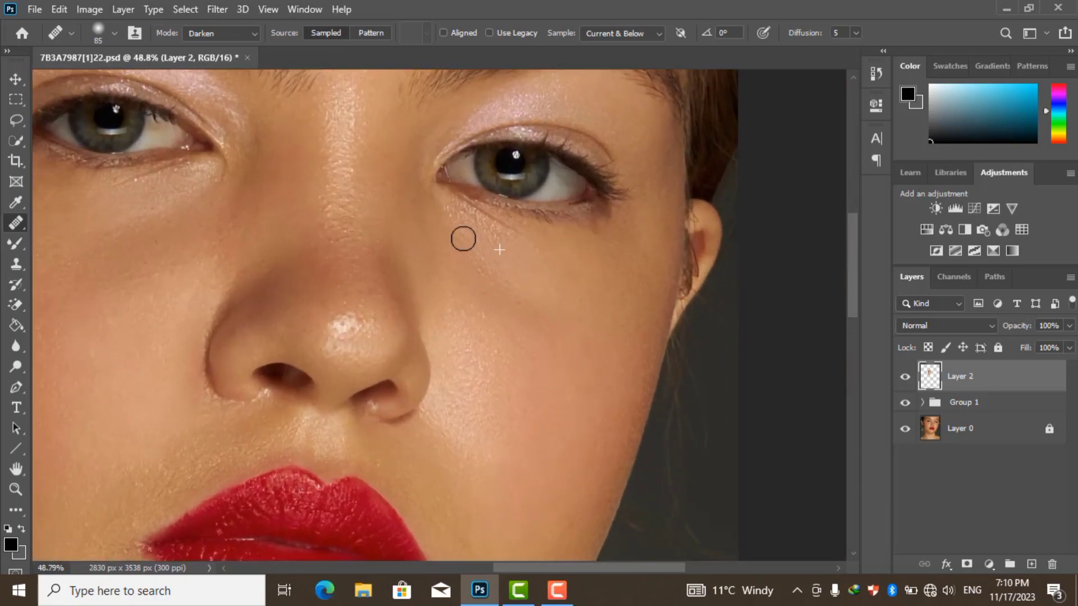
pyautogui.scroll(7, 448, 392)
pyautogui.hscroll(-2, 448, 392)
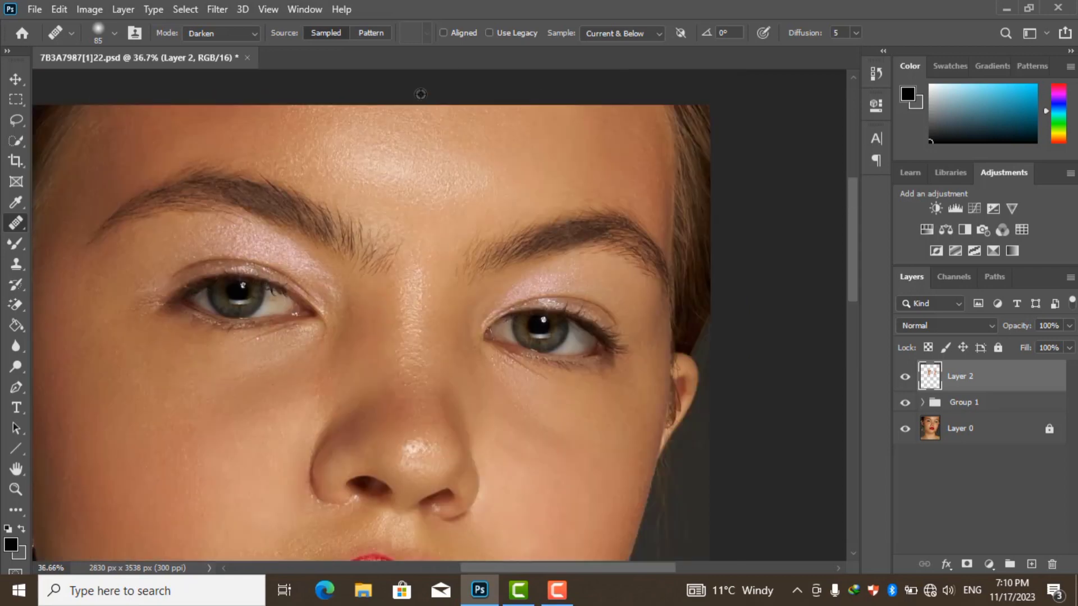
pyautogui.scroll(1, 421, 91)
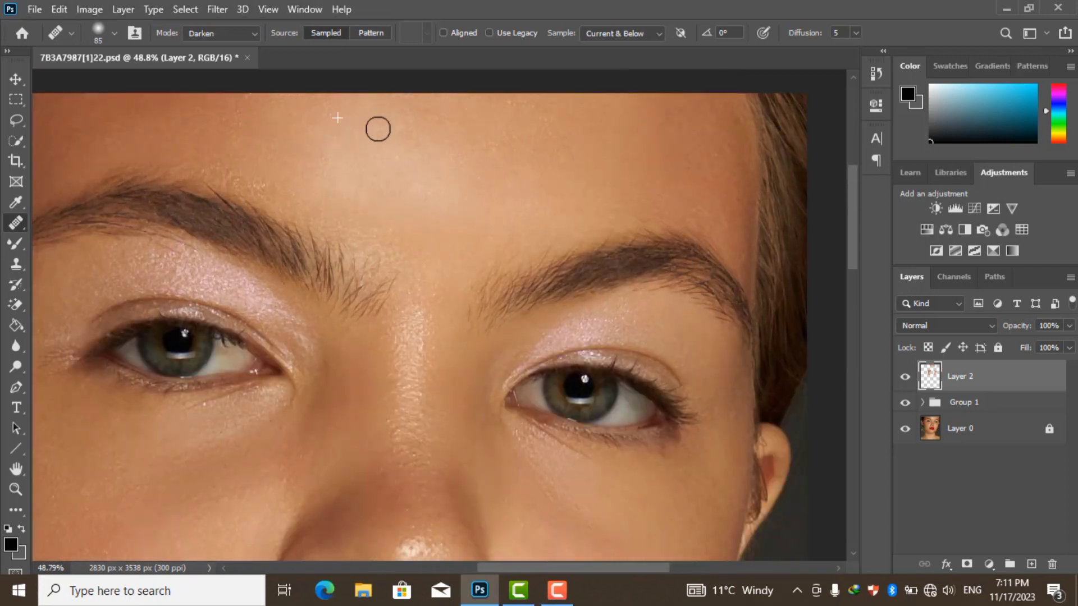
pyautogui.scroll(-5, 536, 119)
pyautogui.scroll(5, 373, 260)
pyautogui.scroll(2, 374, 260)
pyautogui.press('[')
pyautogui.press('[')
pyautogui.press('[')
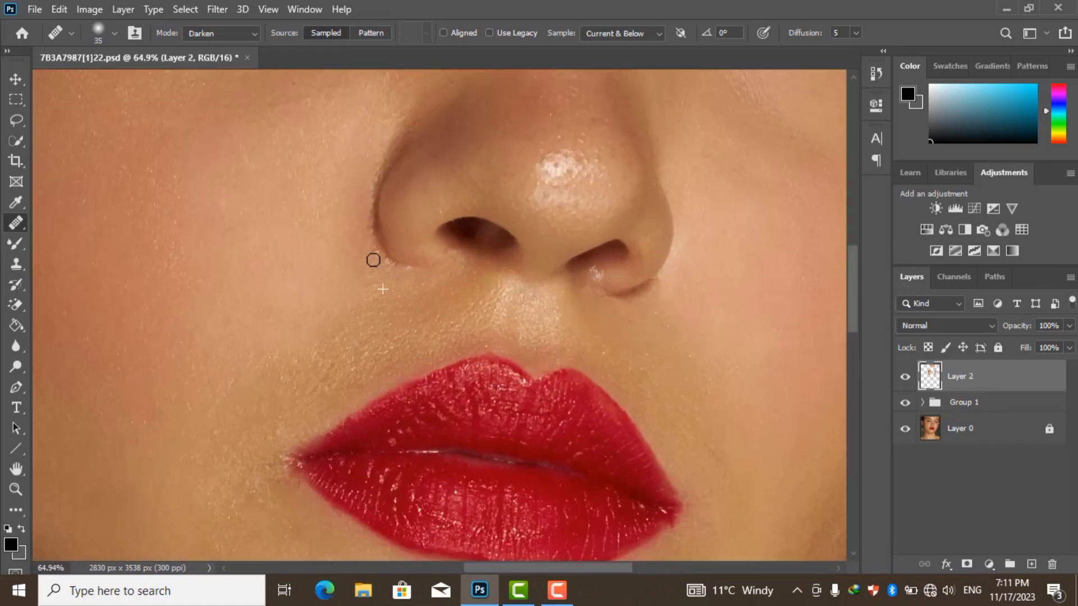
pyautogui.scroll(-3, 599, 268)
pyautogui.scroll(-2, 480, 206)
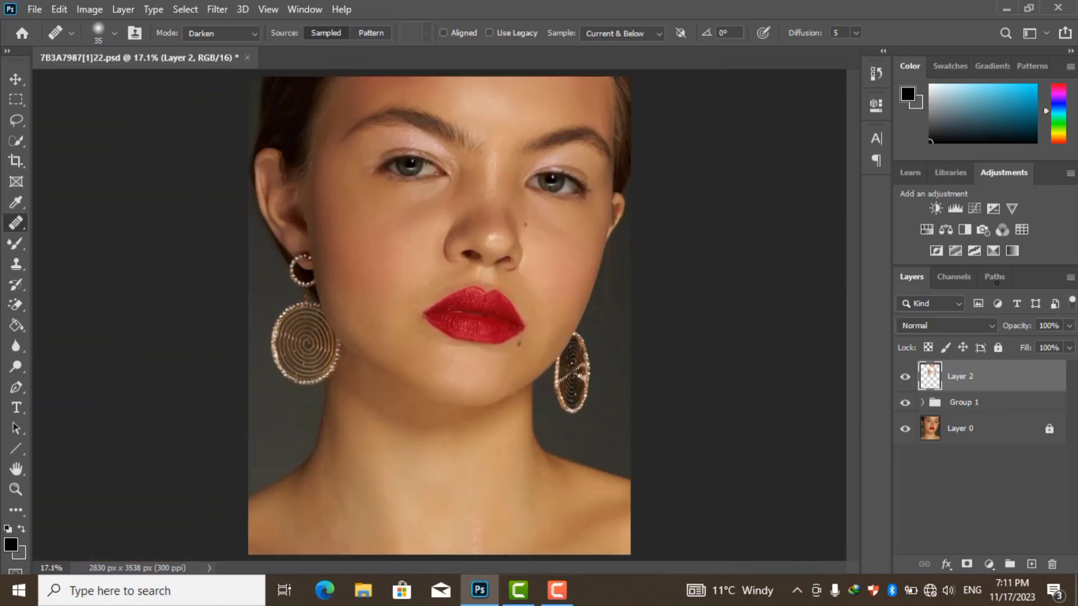
# Split Layer 2's Blend If Underlying Layer sliders to about 60/167
pyautogui.click(905, 377)
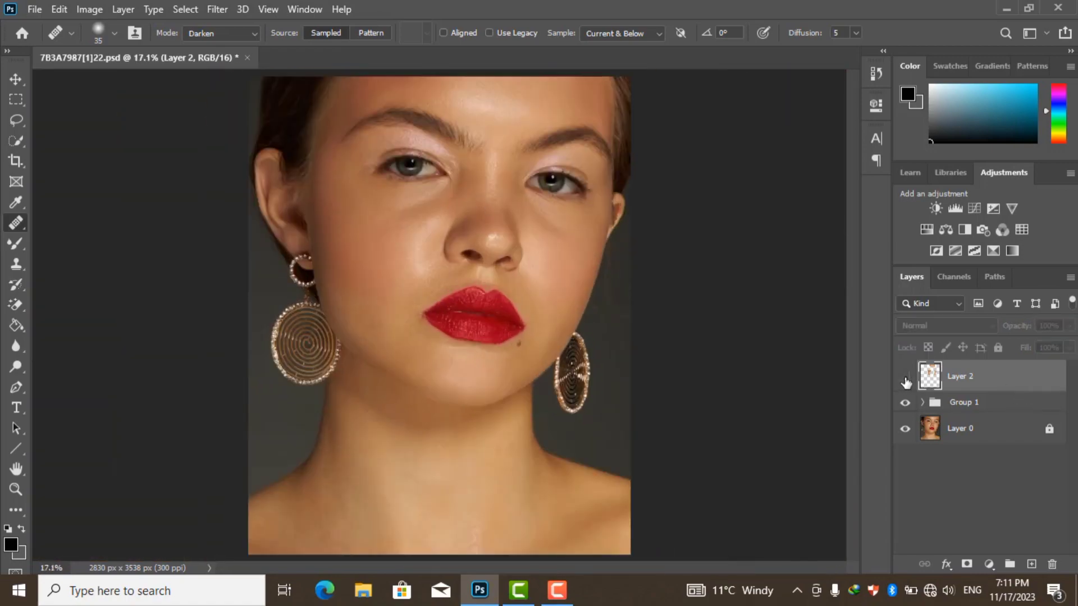
pyautogui.doubleClick(1022, 377)
pyautogui.moveTo(459, 46); pyautogui.dragTo(960, 104)
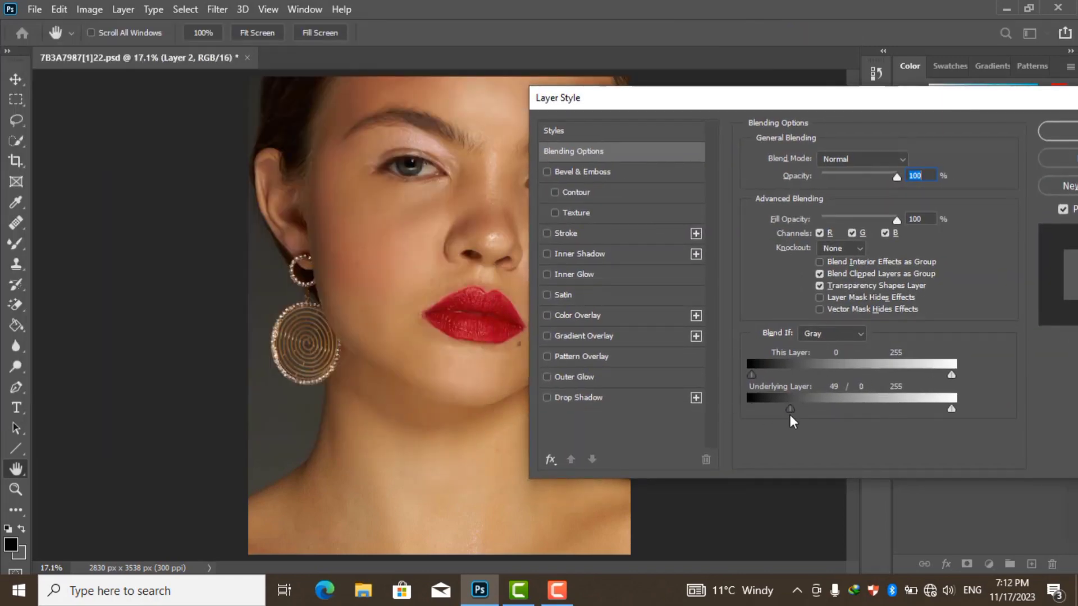
pyautogui.moveTo(790, 416); pyautogui.dragTo(806, 410)
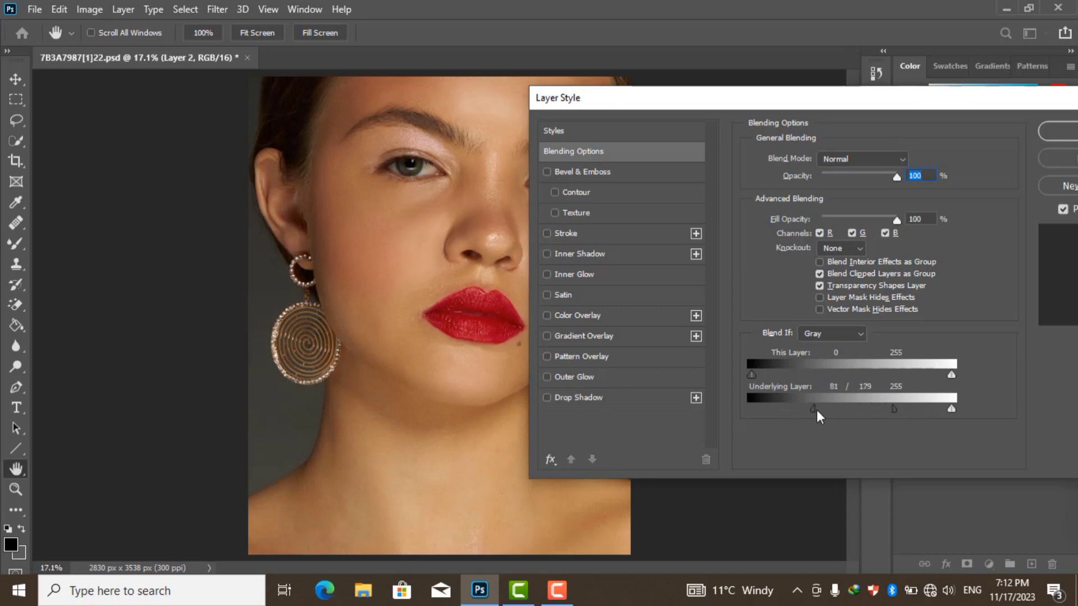
pyautogui.moveTo(813, 409); pyautogui.dragTo(815, 409)
pyautogui.click(1060, 133)
# Set Layer 2's opacity to 70% and fit the image in the window
pyautogui.press('j')
pyautogui.scroll(-3, 437, 249)
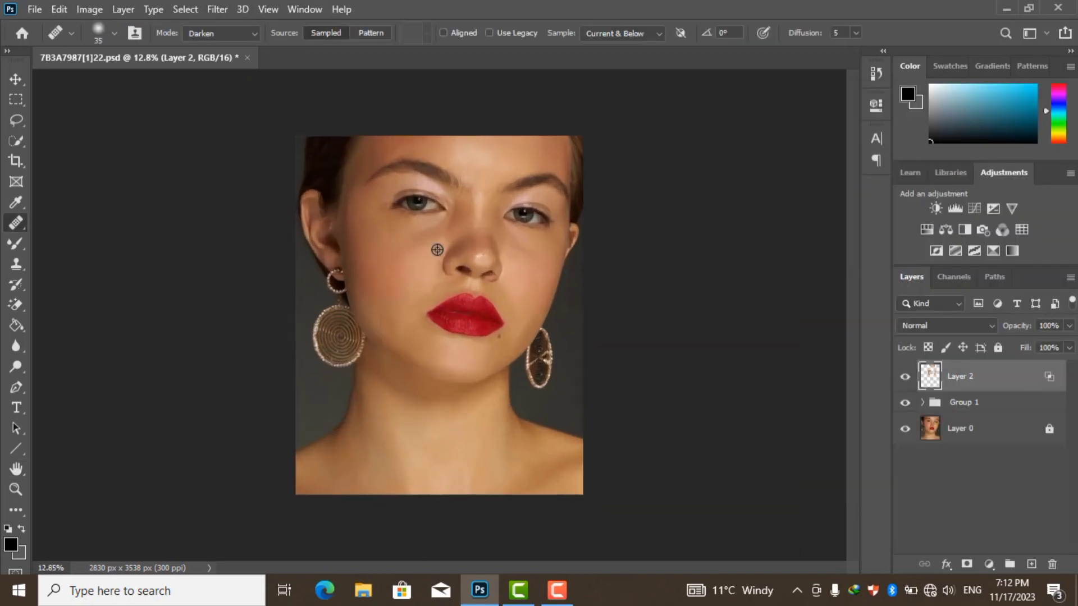
pyautogui.scroll(2, 441, 315)
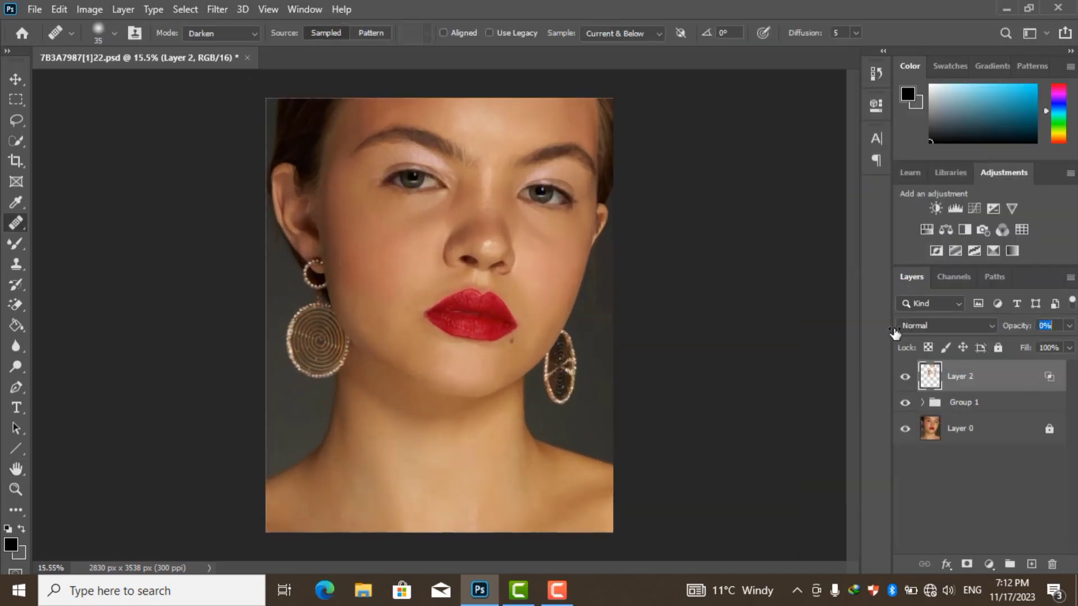
pyautogui.moveTo(895, 334)
pyautogui.mouseDown()
pyautogui.moveTo(947, 339)
pyautogui.moveTo(915, 326)
pyautogui.mouseUp()
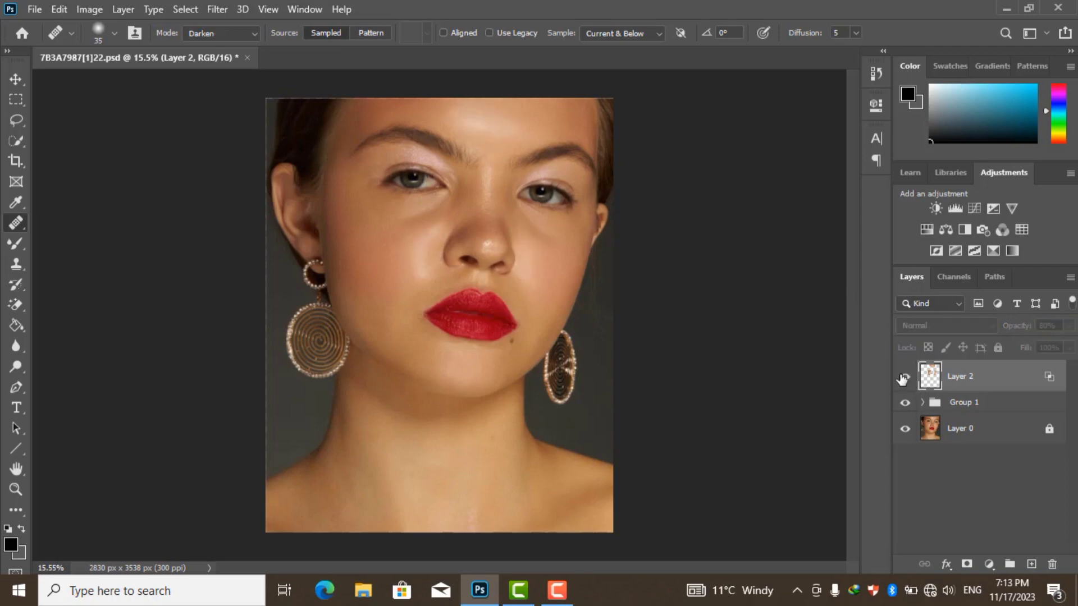
pyautogui.scroll(4, 476, 271)
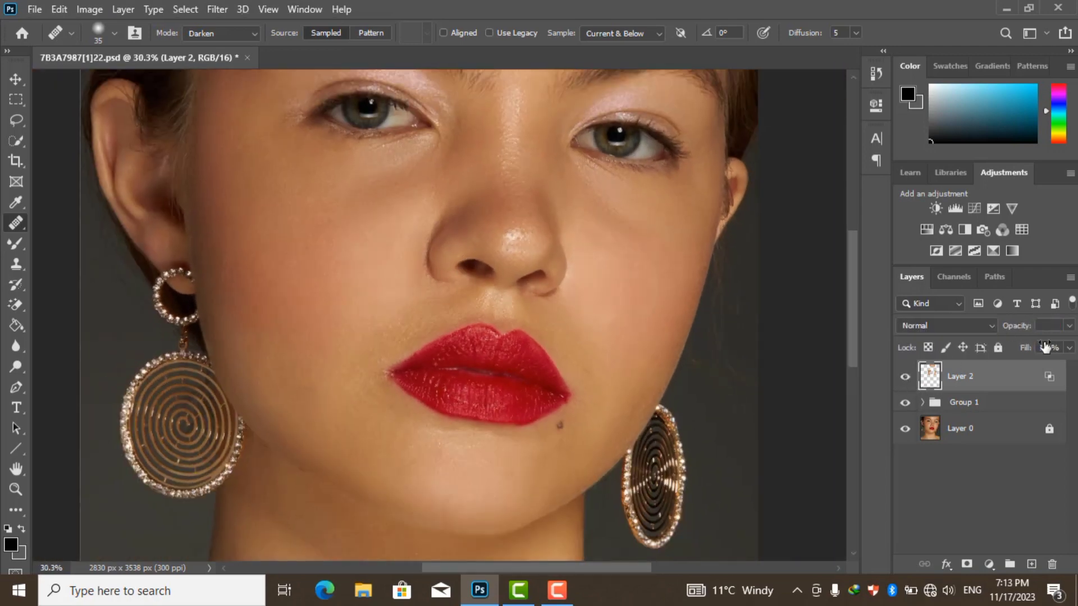
pyautogui.hotkey('ctrl', '0')
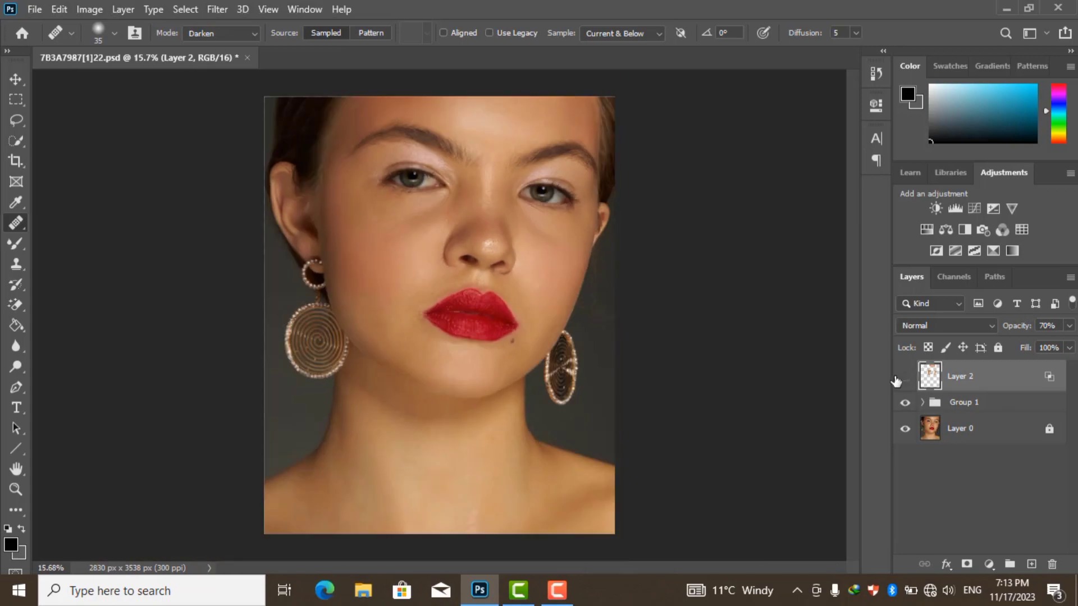
# Stamp all visible layers into a merged layer and patch the under-eye skin
pyautogui.hotkey('ctrl', 'alt', 'shift', 'e')
pyautogui.scroll(1, 430, 182)
pyautogui.scroll(2, 391, 133)
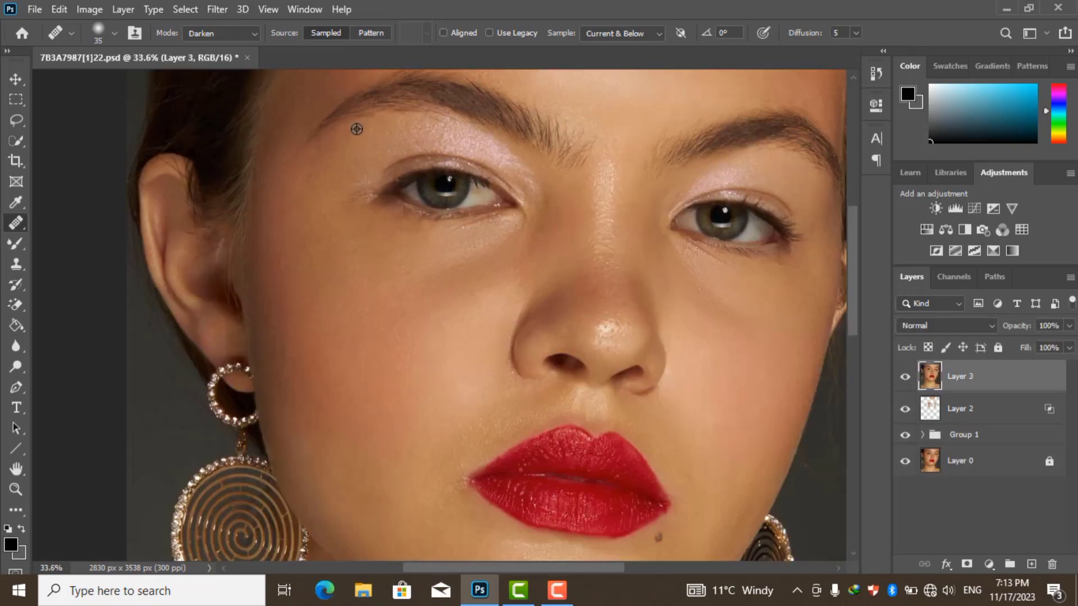
pyautogui.scroll(4, 313, 219)
pyautogui.hotkey('shift', 'j')
pyautogui.hotkey('shift', 'j')
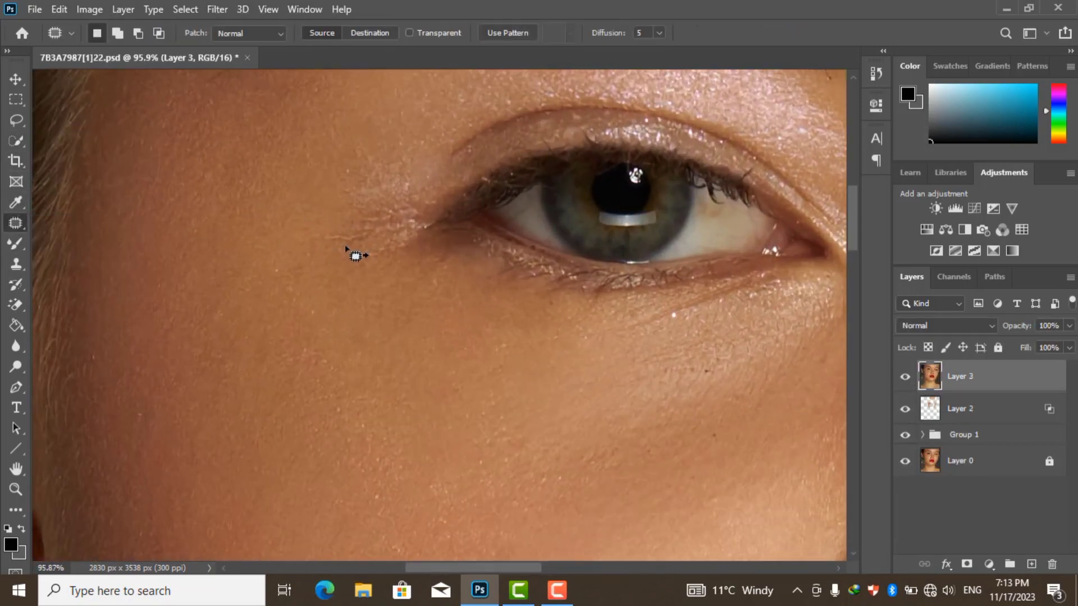
pyautogui.scroll(1, 356, 255)
pyautogui.moveTo(432, 202); pyautogui.dragTo(426, 183)
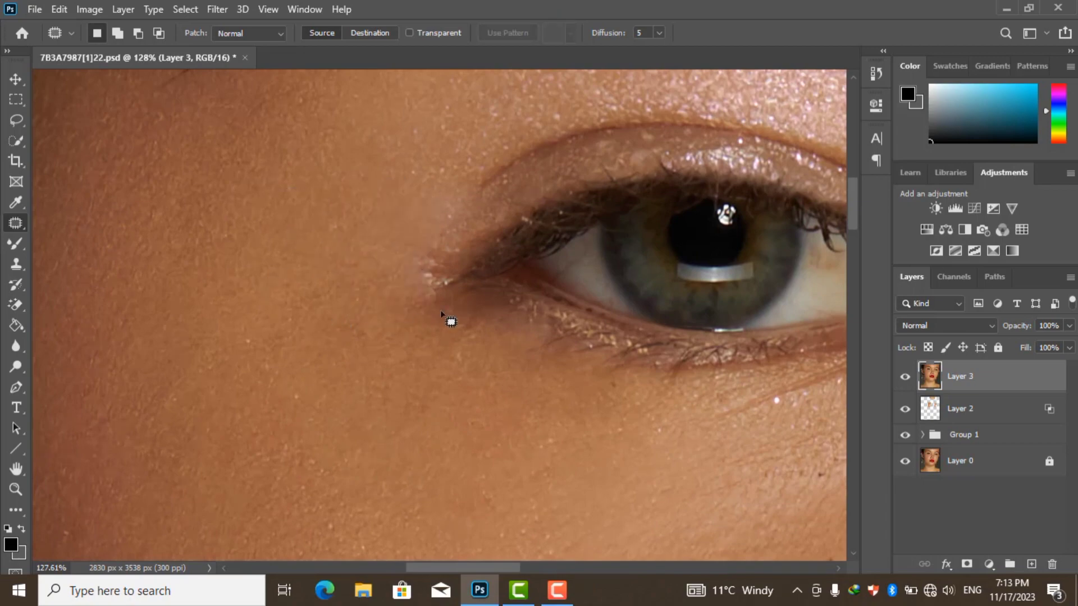
pyautogui.moveTo(382, 224); pyautogui.dragTo(373, 329)
# Outline a small patch near the inner eye corner
pyautogui.scroll(-2, 372, 330)
pyautogui.scroll(1, 322, 236)
pyautogui.moveTo(322, 228); pyautogui.dragTo(325, 223)
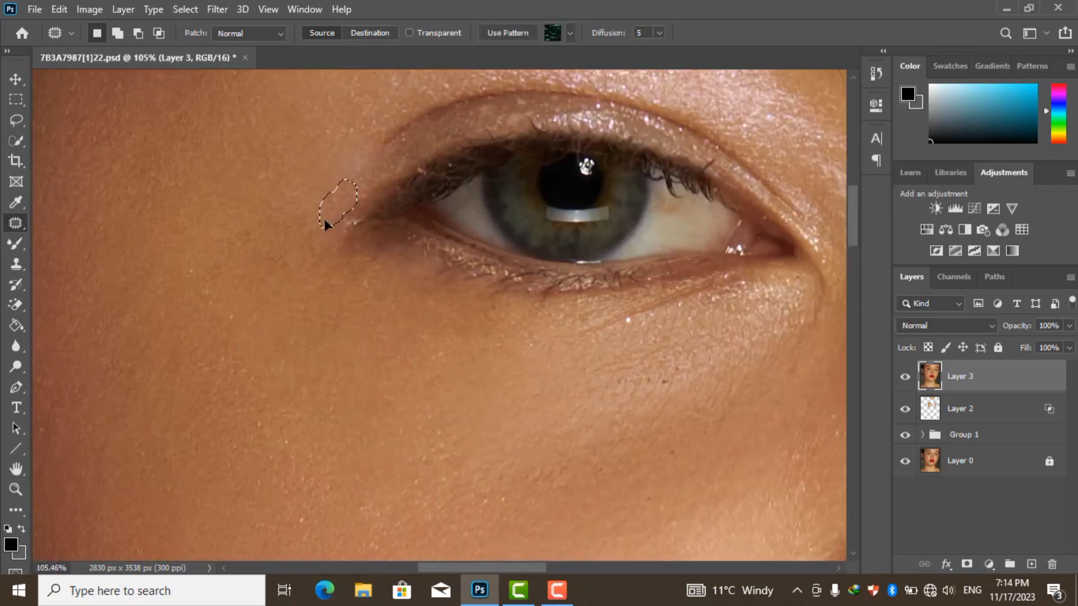
pyautogui.scroll(-2, 246, 279)
pyautogui.scroll(-3, 361, 325)
pyautogui.scroll(4, 578, 373)
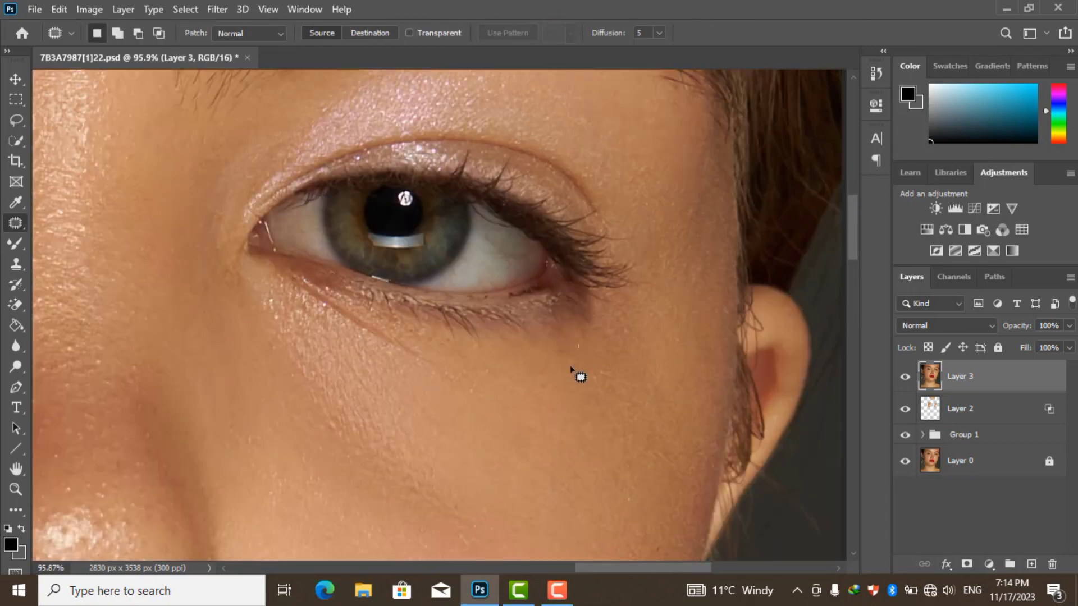
pyautogui.scroll(-4, 418, 384)
pyautogui.scroll(5, 418, 383)
# Patch the blemished skin below the lower lip
pyautogui.rightClick(16, 223)
pyautogui.click(85, 222)
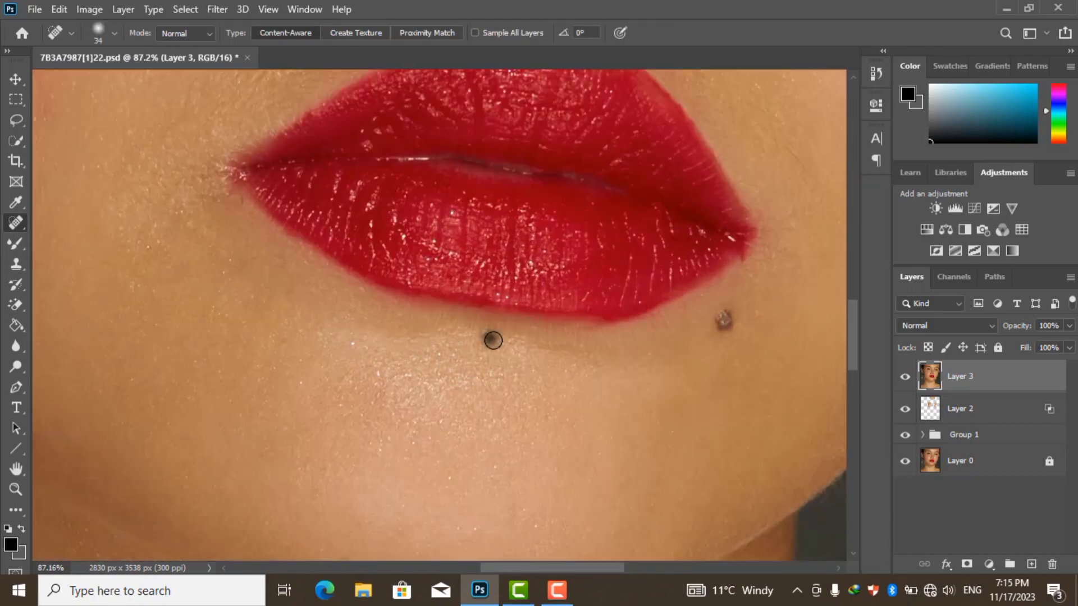
pyautogui.scroll(-2, 492, 337)
pyautogui.scroll(1, 464, 344)
pyautogui.moveTo(371, 337); pyautogui.dragTo(412, 343)
pyautogui.hotkey('shift', 'j')
pyautogui.hotkey('shift', 'j')
pyautogui.scroll(-1, 465, 375)
pyautogui.scroll(2, 449, 365)
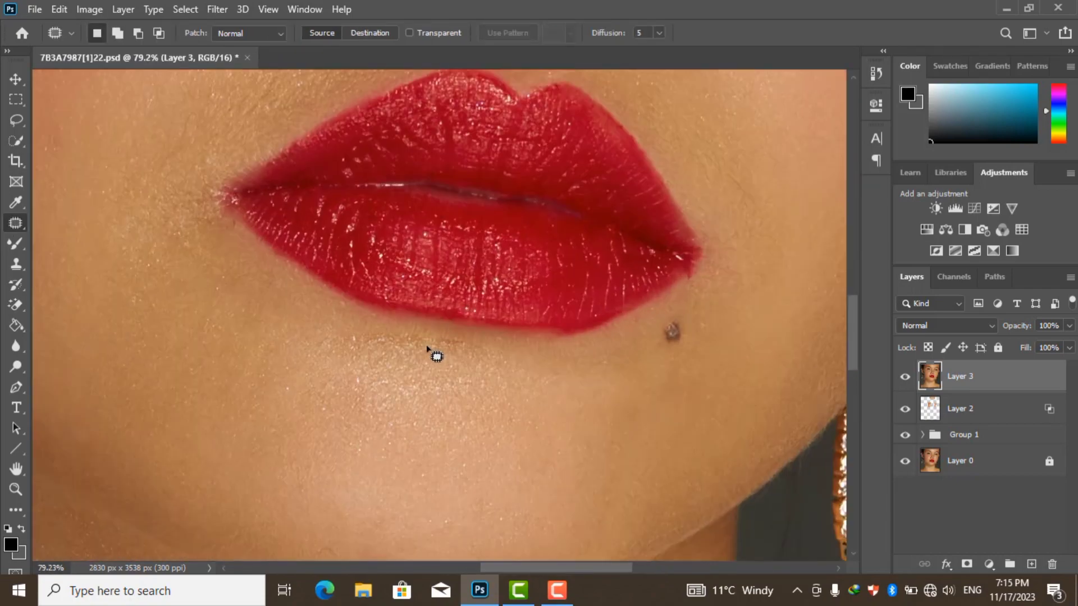
pyautogui.moveTo(521, 370); pyautogui.dragTo(474, 381)
pyautogui.scroll(-3, 475, 380)
pyautogui.scroll(1, 440, 362)
pyautogui.scroll(-1, 393, 362)
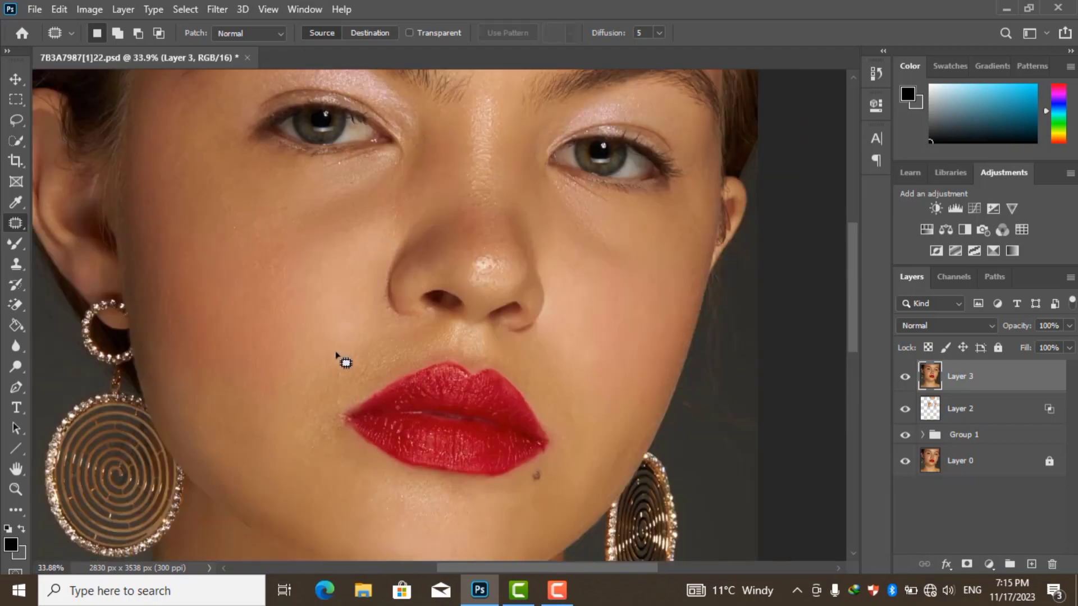
pyautogui.scroll(-2, 427, 337)
pyautogui.scroll(3, 368, 377)
pyautogui.scroll(-2, 289, 282)
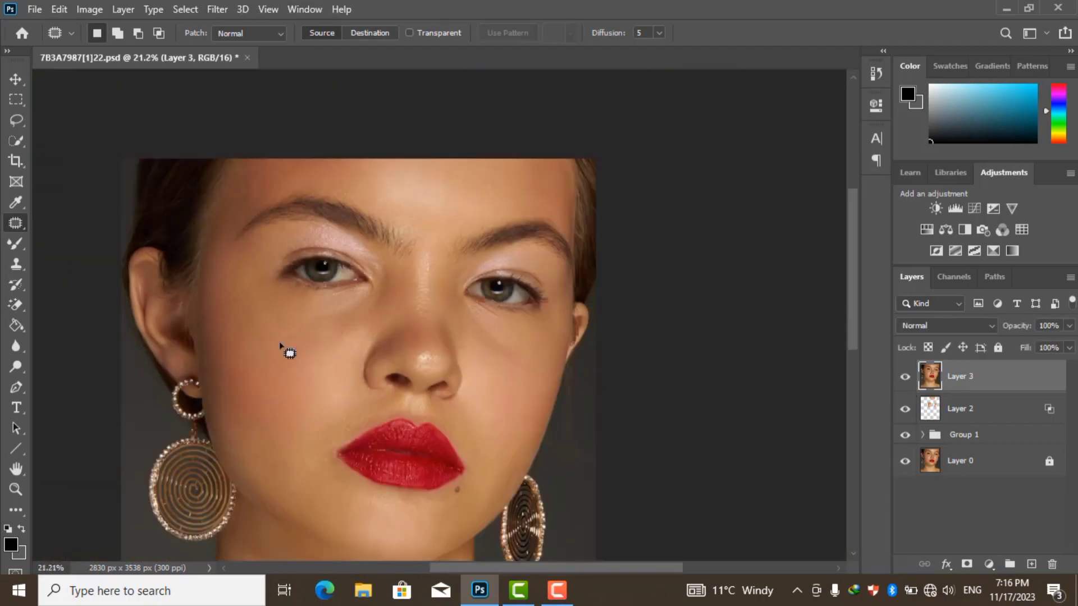
pyautogui.scroll(2, 289, 282)
# Patch the cheek blemishes and the line beneath the eye with clean nearby skin
pyautogui.moveTo(460, 226)
pyautogui.mouseDown()
pyautogui.moveTo(429, 276)
pyautogui.moveTo(356, 271)
pyautogui.mouseUp()
pyautogui.scroll(1, 356, 210)
pyautogui.scroll(-3, 356, 209)
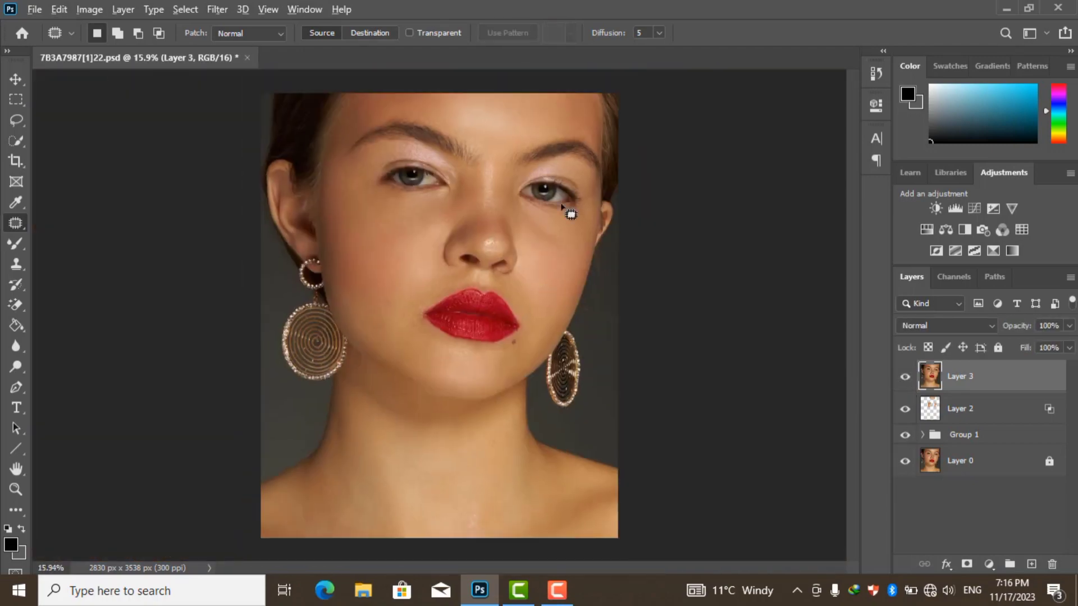
pyautogui.scroll(3, 567, 212)
pyautogui.moveTo(482, 261); pyautogui.dragTo(548, 337)
pyautogui.moveTo(472, 196); pyautogui.dragTo(465, 202)
pyautogui.scroll(1, 503, 281)
pyautogui.moveTo(350, 208); pyautogui.dragTo(444, 304)
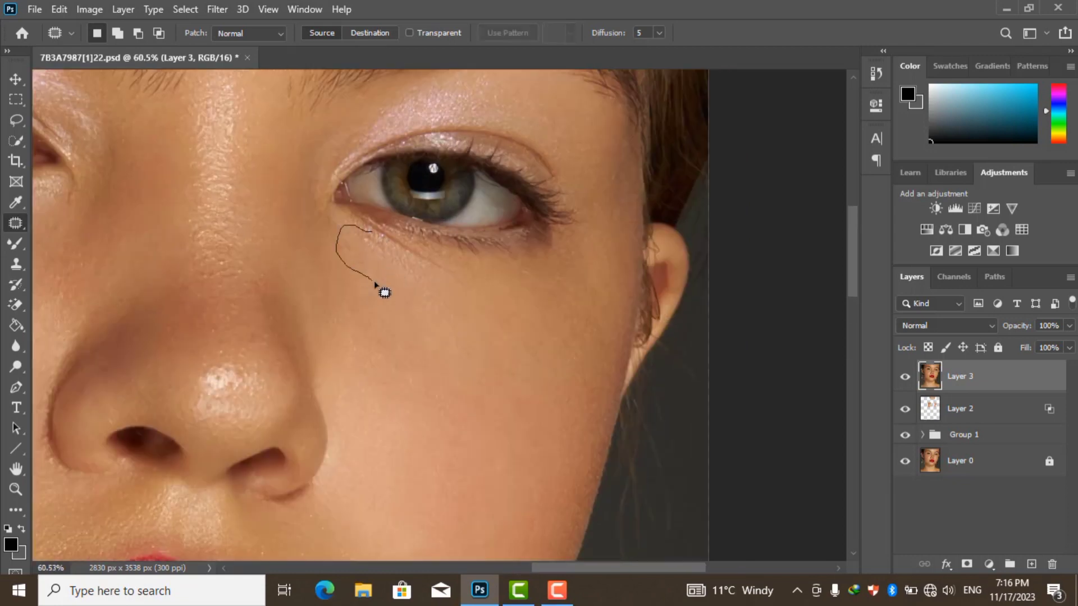
pyautogui.hotkey('ctrl', '0')
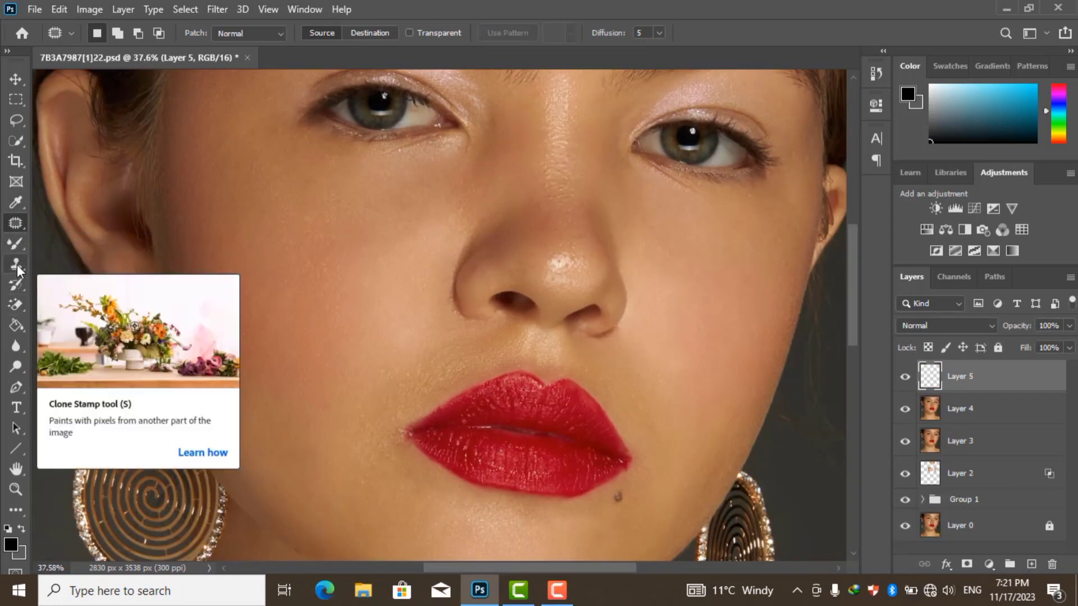
# Heal uneven skin on both cheeks and a spot beside the nostril with the Healing Brush
pyautogui.rightClick(15, 220)
pyautogui.click(67, 233)
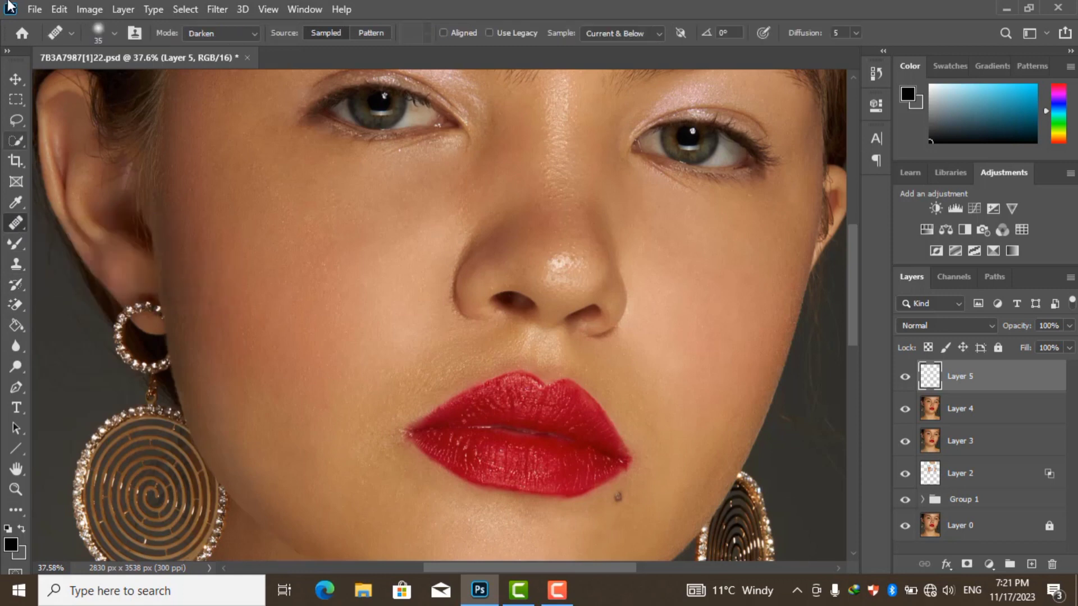
pyautogui.scroll(-1, 373, 250)
pyautogui.moveTo(423, 229)
pyautogui.mouseDown()
pyautogui.moveTo(357, 291)
pyautogui.moveTo(385, 342)
pyautogui.moveTo(351, 268)
pyautogui.moveTo(413, 253)
pyautogui.mouseUp()
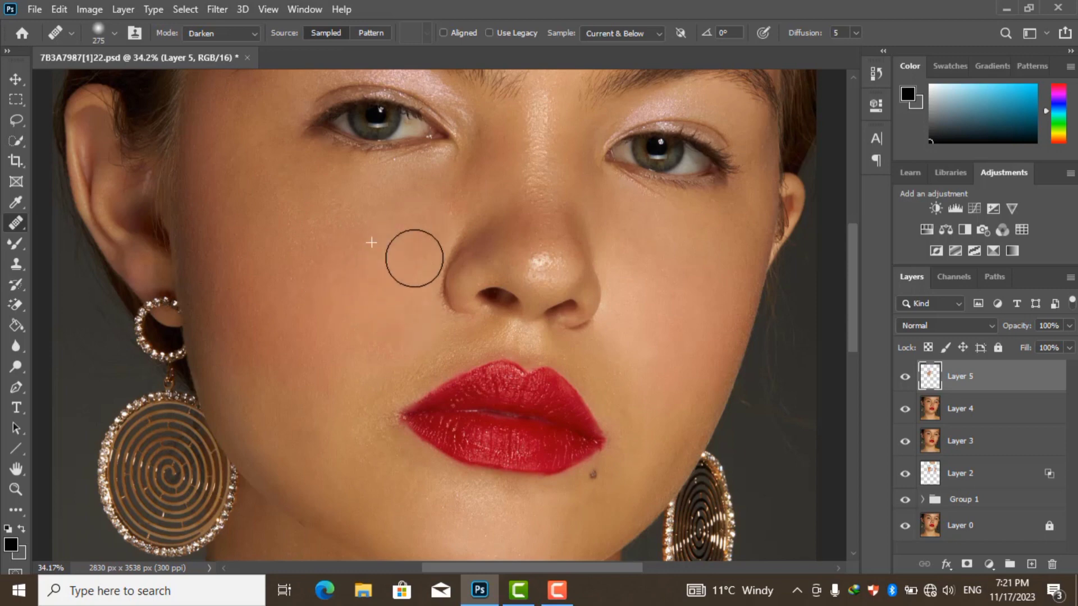
pyautogui.moveTo(633, 269)
pyautogui.mouseDown()
pyautogui.moveTo(637, 290)
pyautogui.moveTo(685, 320)
pyautogui.mouseUp()
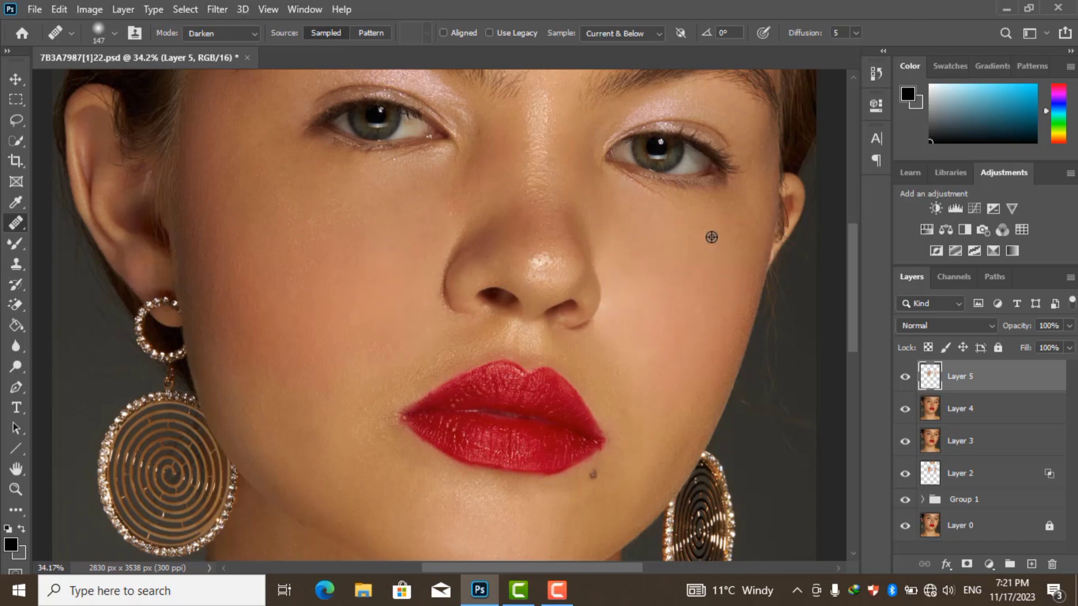
pyautogui.keyDown('alt'); pyautogui.click(600, 340); pyautogui.keyUp('alt')
# Blend the light patch at the top of the forehead
pyautogui.scroll(-4, 691, 313)
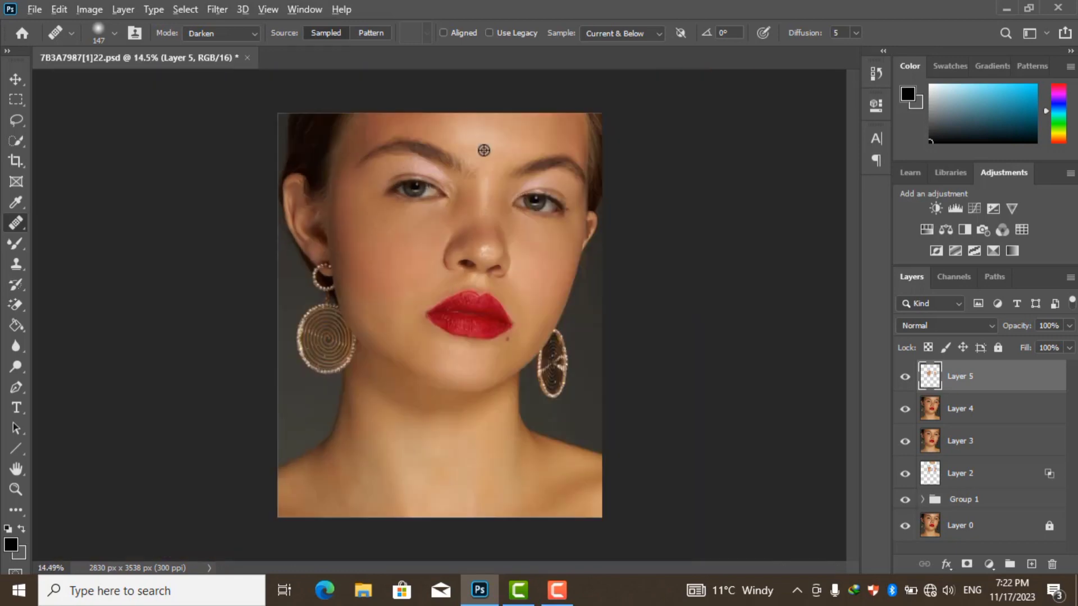
pyautogui.scroll(5, 590, 169)
pyautogui.moveTo(403, 158); pyautogui.dragTo(449, 180)
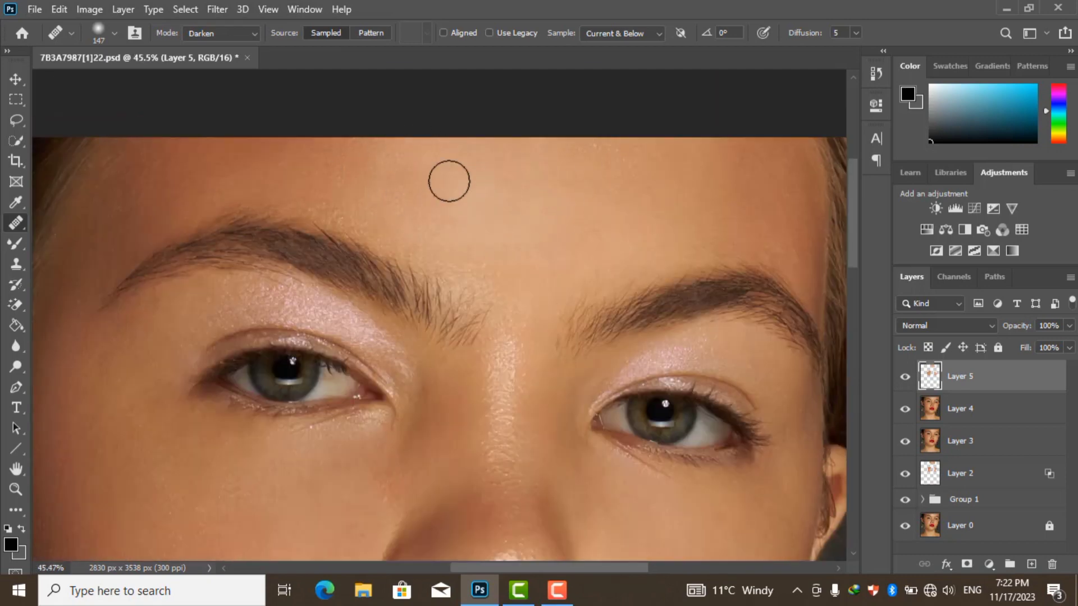
pyautogui.scroll(-5, 476, 227)
pyautogui.scroll(4, 558, 279)
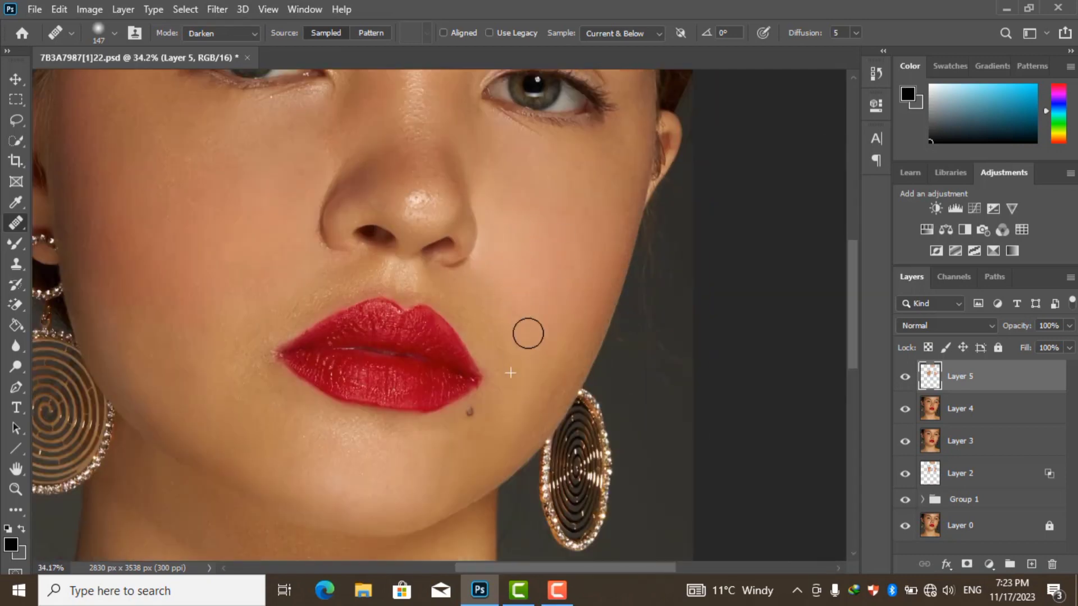
pyautogui.scroll(2, 506, 306)
pyautogui.scroll(-3, 528, 242)
# Lower the healing layer (Layer 5) opacity to 49%
pyautogui.scroll(-2, 747, 375)
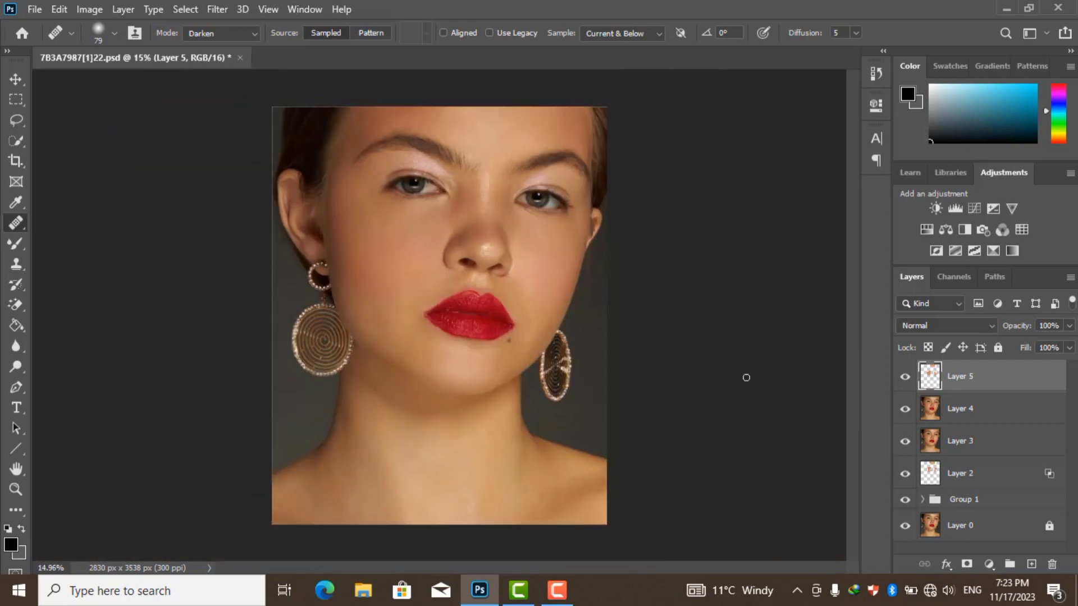
pyautogui.doubleClick(1005, 376)
pyautogui.moveTo(833, 113); pyautogui.dragTo(813, 100)
pyautogui.write('49')
pyautogui.press('Return')
# Stamp visible layers onto merged Layer 6 and clone-stamp the skin around the lips
pyautogui.press('b')
pyautogui.scroll(2, 431, 391)
pyautogui.scroll(2, 432, 391)
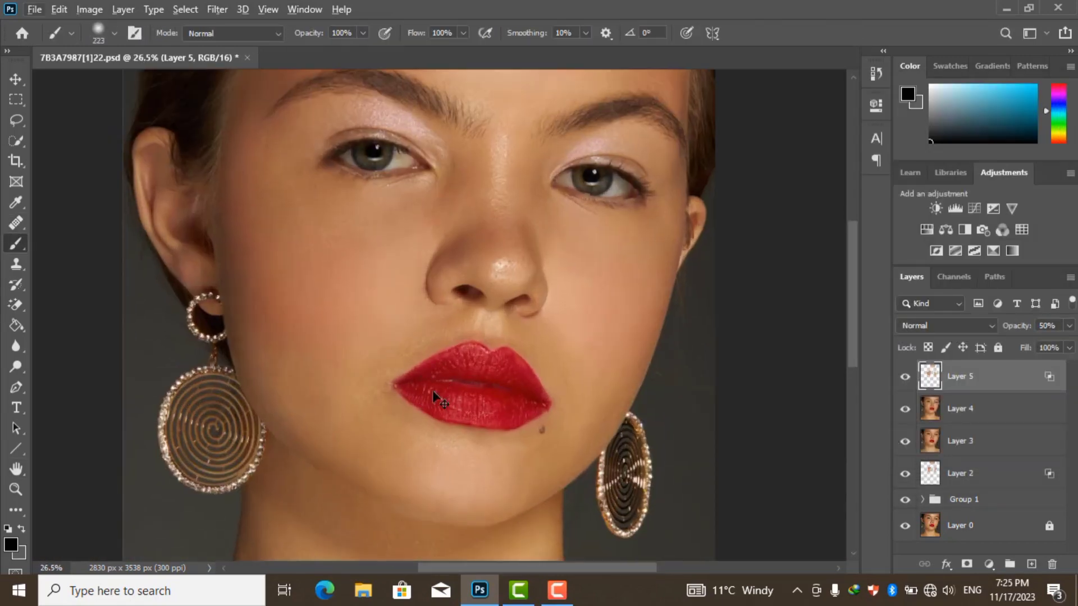
pyautogui.hotkey('ctrl', 'shift', 'alt', 'e')
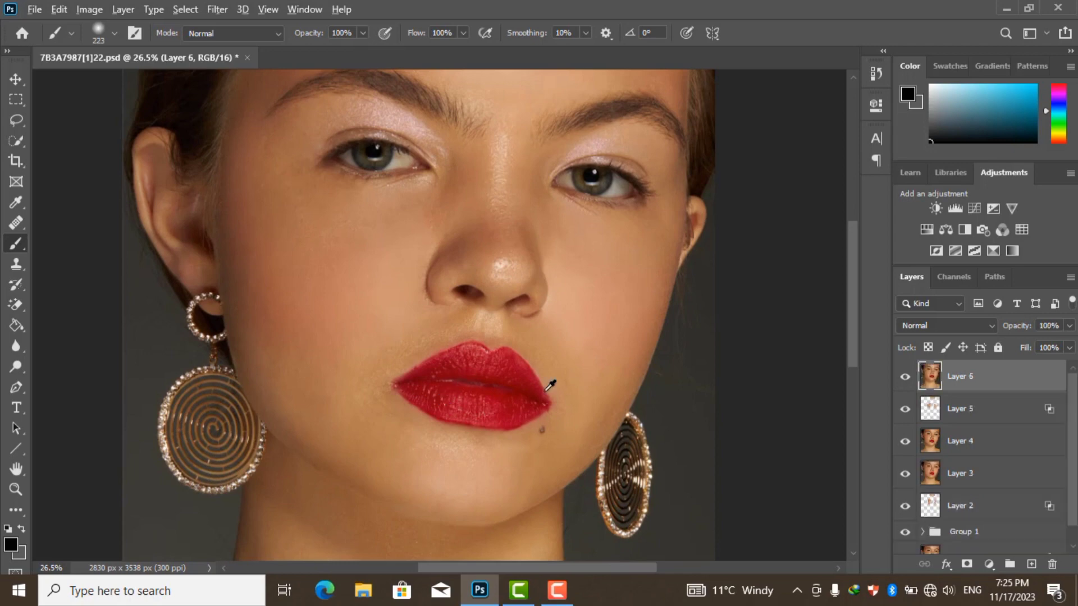
pyautogui.scroll(3, 549, 381)
pyautogui.scroll(3, 561, 391)
pyautogui.scroll(1, 544, 394)
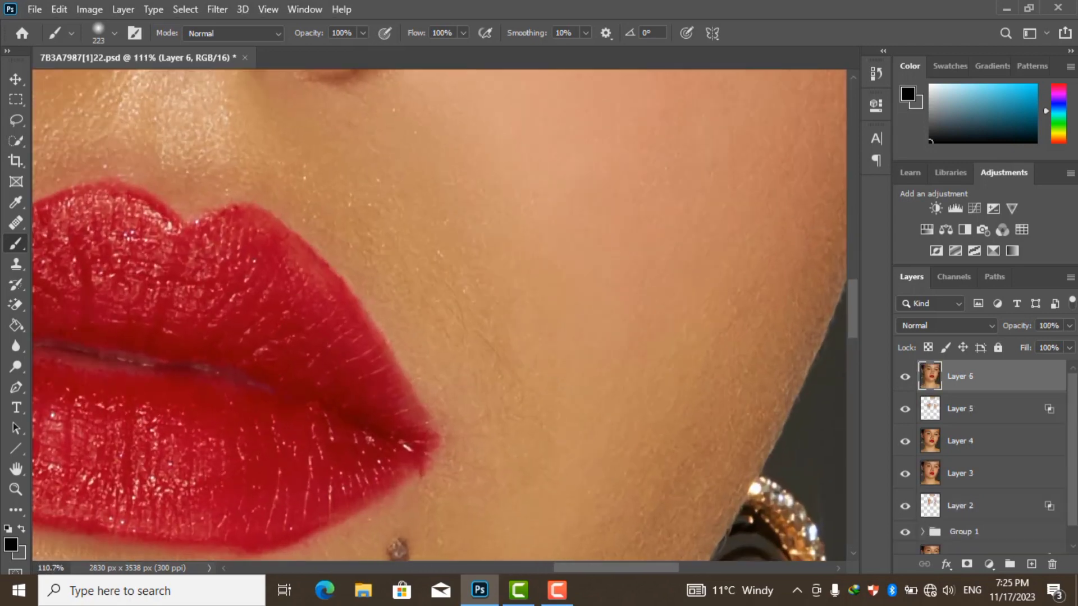
pyautogui.click(16, 264)
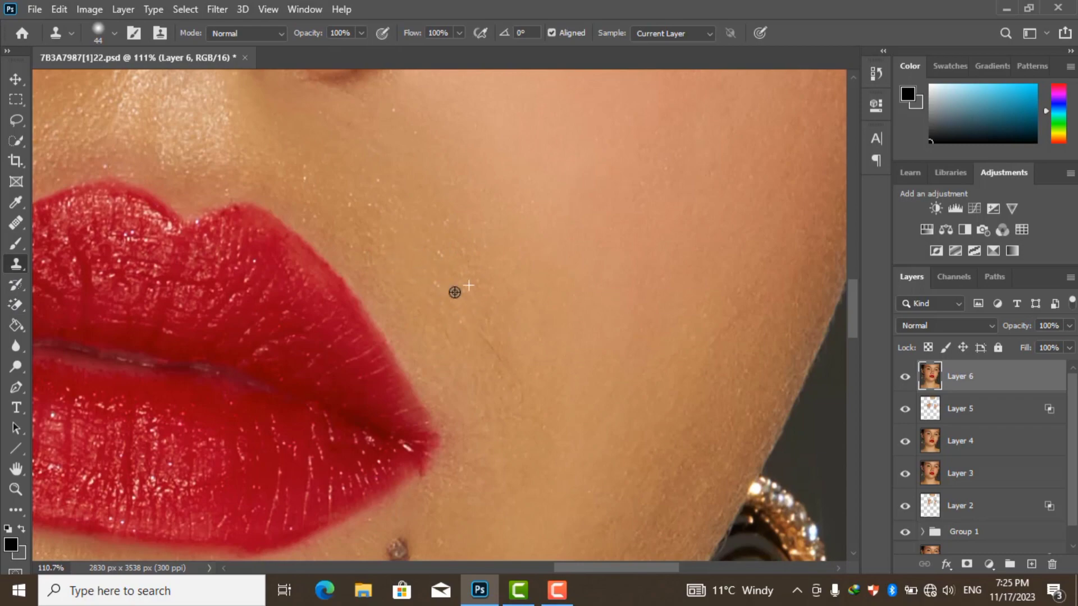
pyautogui.scroll(-2, 501, 372)
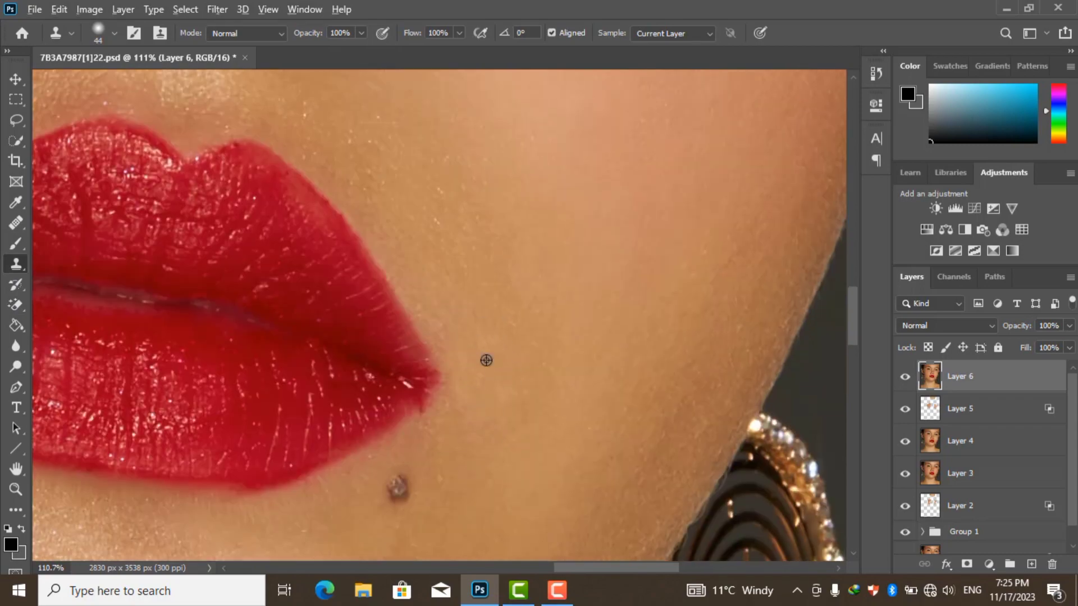
pyautogui.scroll(3, 488, 382)
pyautogui.scroll(1, 502, 399)
pyautogui.scroll(-3, 501, 400)
pyautogui.scroll(-1, 481, 270)
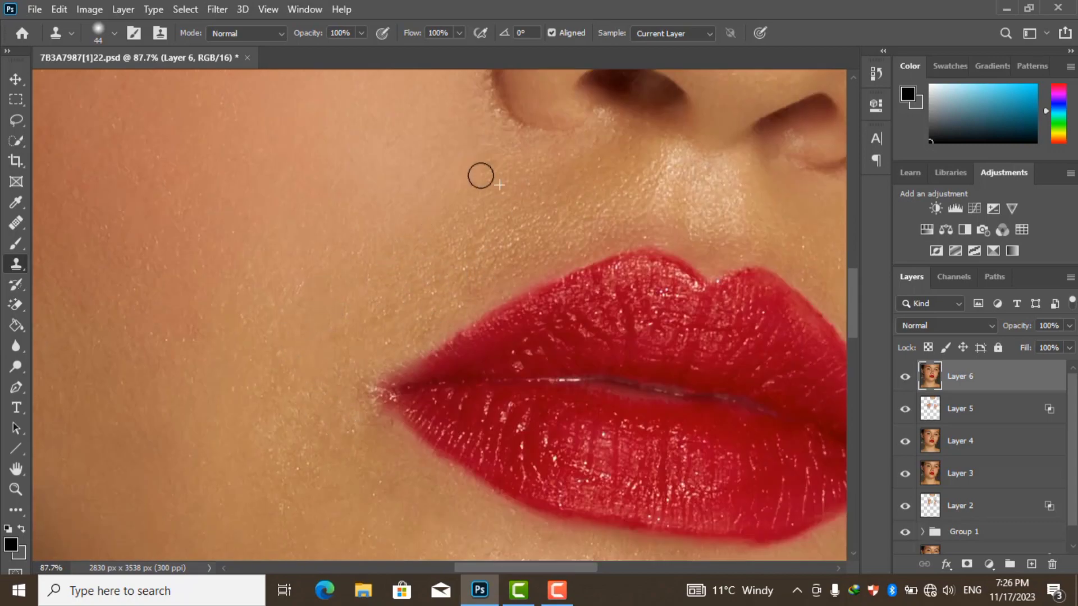
pyautogui.scroll(-5, 481, 175)
pyautogui.scroll(5, 134, 225)
pyautogui.scroll(-5, 696, 280)
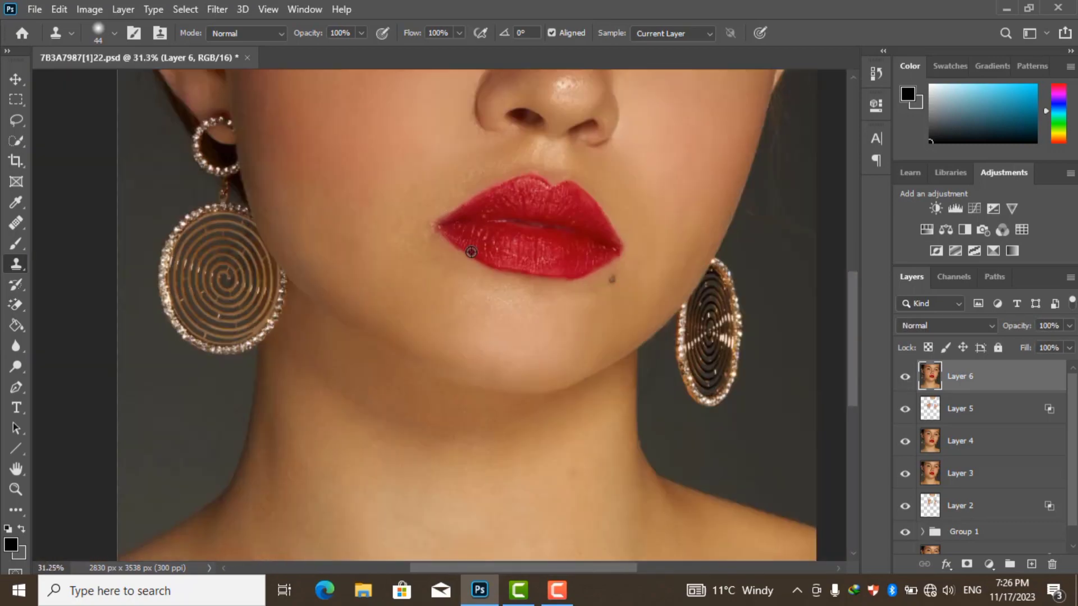
pyautogui.scroll(4, 562, 281)
# Stamp a merged Layer 7 and patch the skin beside the nose
pyautogui.hotkey('ctrl', 'alt', 'shift', 'e')
pyautogui.scroll(-4, 452, 308)
pyautogui.press('j')
pyautogui.scroll(4, 462, 274)
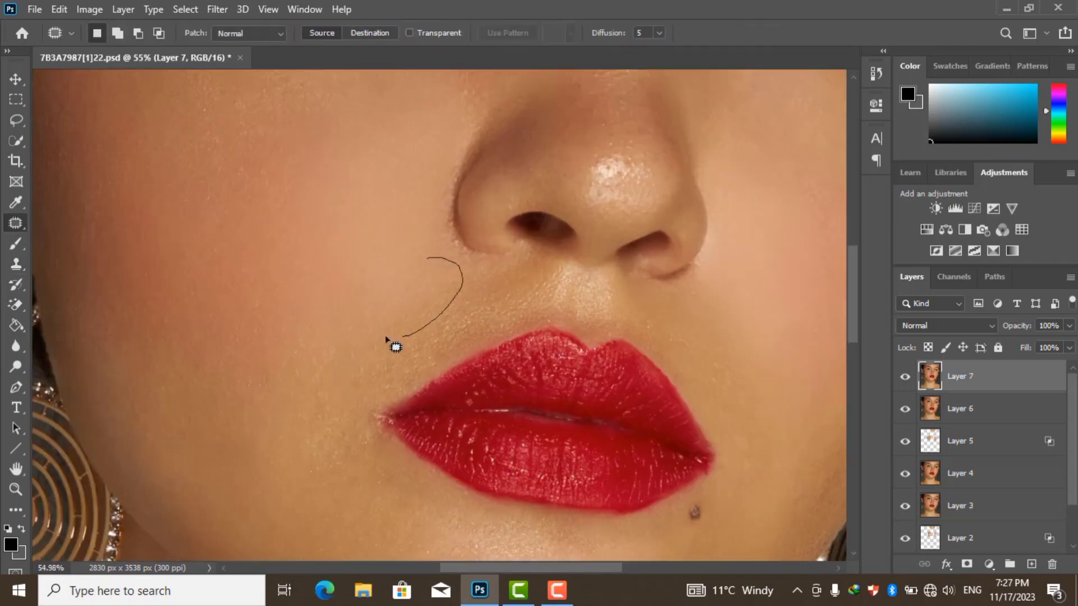
pyautogui.moveTo(388, 339); pyautogui.dragTo(375, 314)
pyautogui.scroll(-5, 320, 320)
pyautogui.scroll(3, 391, 342)
pyautogui.scroll(2, 301, 308)
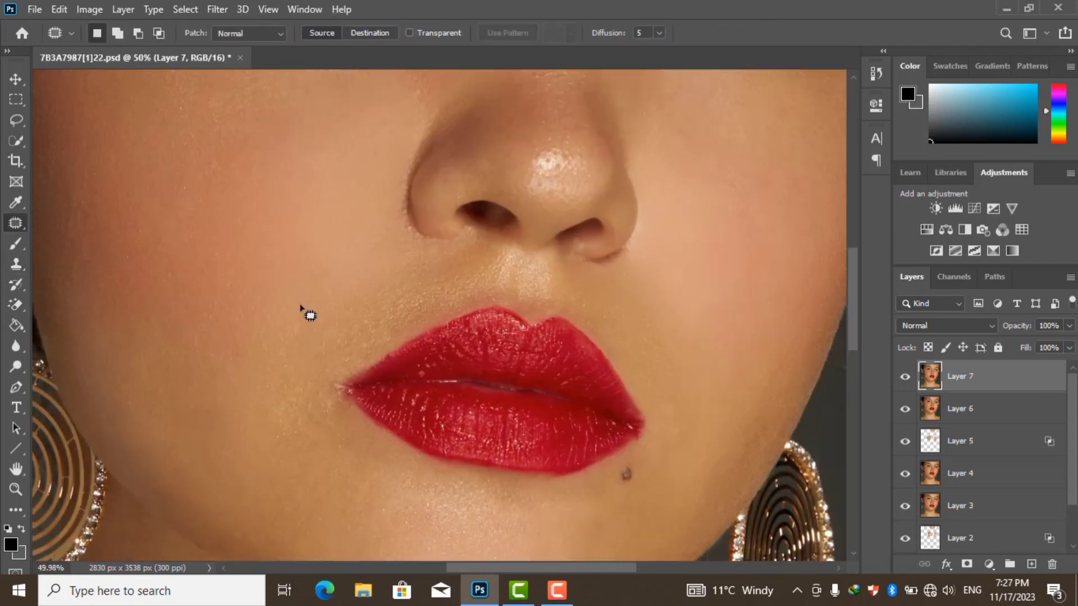
pyautogui.scroll(-1, 424, 284)
pyautogui.scroll(-3, 453, 313)
pyautogui.scroll(-2, 479, 336)
# Hide Layer 7 to compare, then stamp a fresh merged Layer 8
pyautogui.click(906, 379)
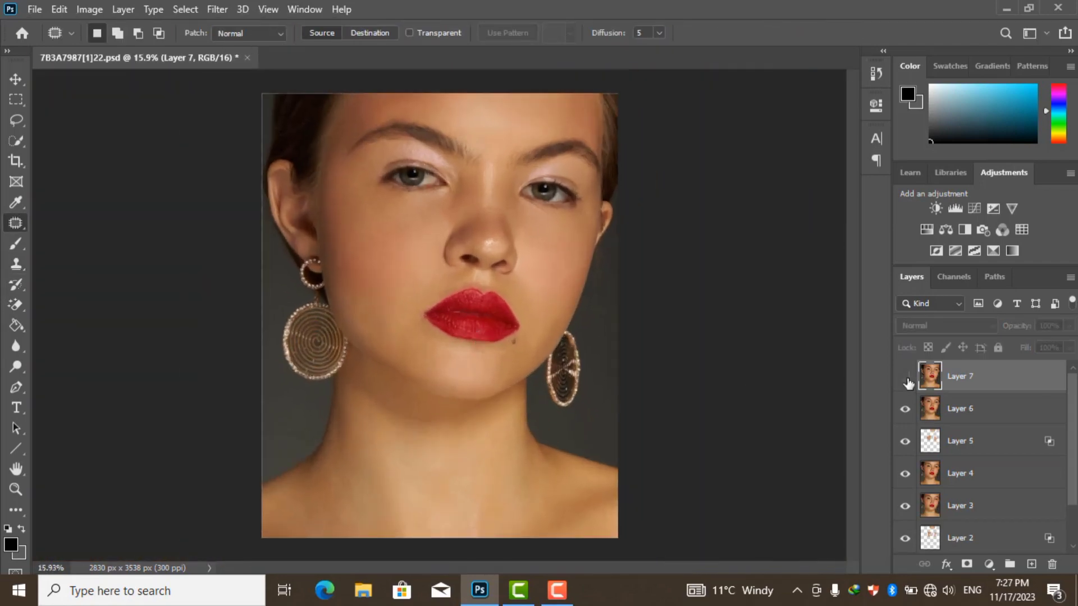
pyautogui.hotkey('ctrl', 'alt', 'shift', 'e')
pyautogui.click(217, 10)
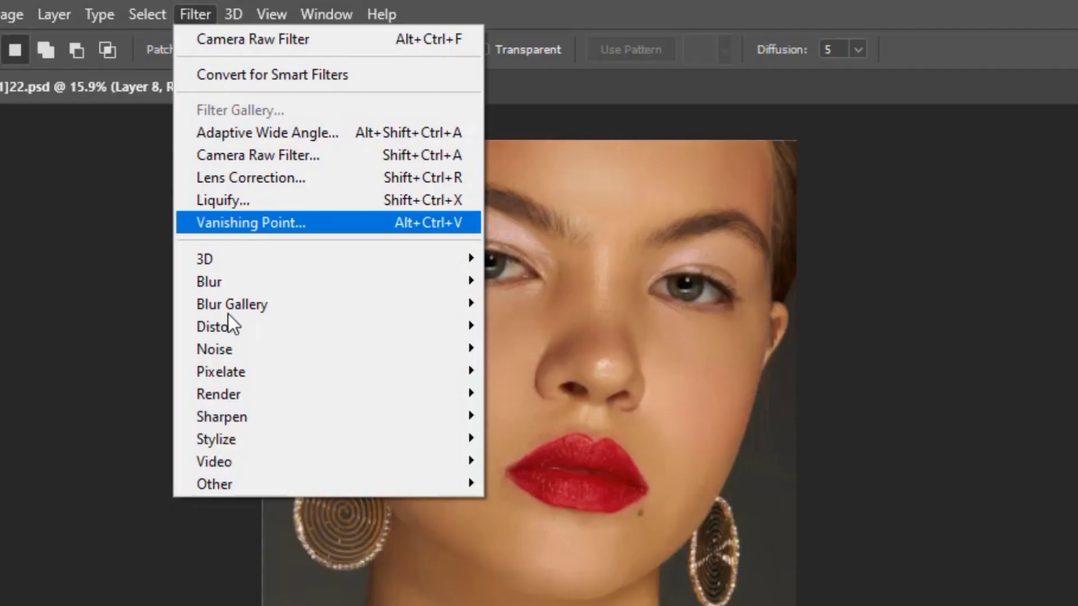
# Apply a 10-pixel High Pass to Layer 8, blend it in Vivid Light and invert it
pyautogui.click(534, 503)
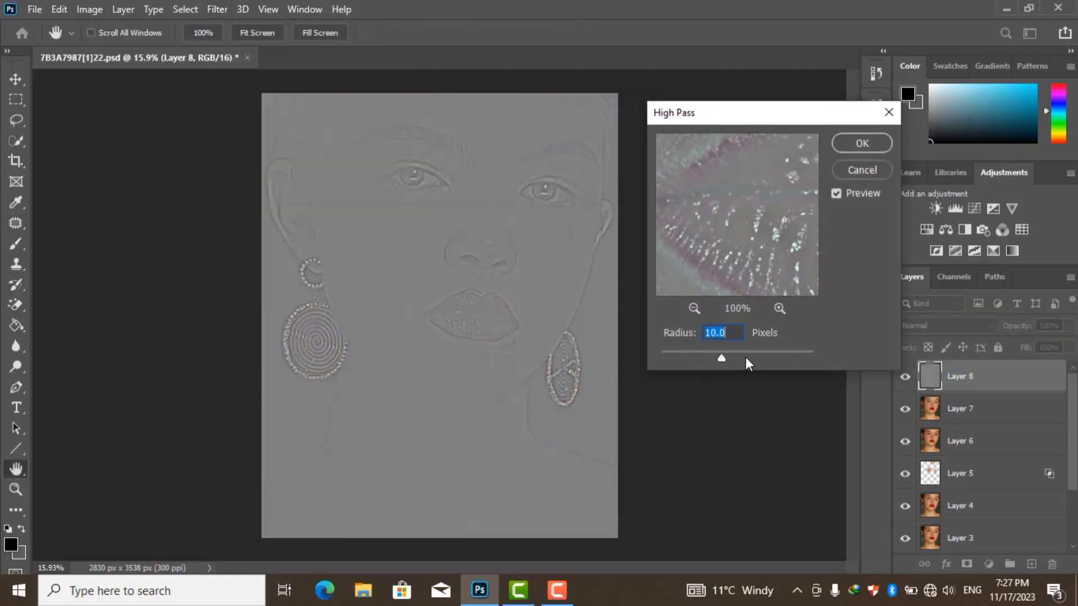
pyautogui.moveTo(722, 358)
pyautogui.mouseDown()
pyautogui.moveTo(747, 356)
pyautogui.moveTo(719, 354)
pyautogui.mouseUp()
pyautogui.click(861, 143)
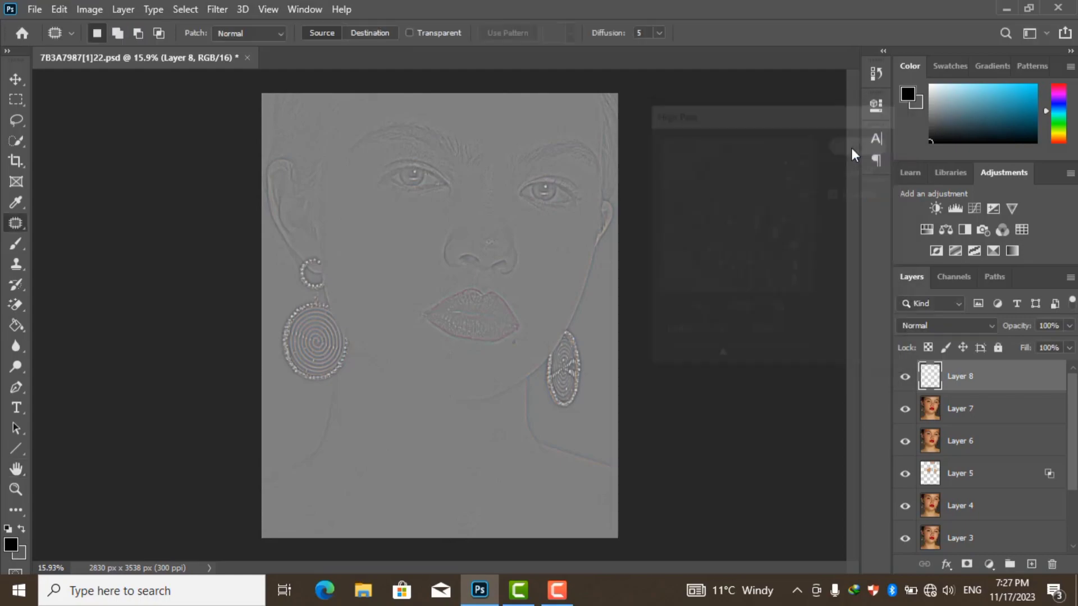
pyautogui.click(932, 326)
pyautogui.click(920, 404)
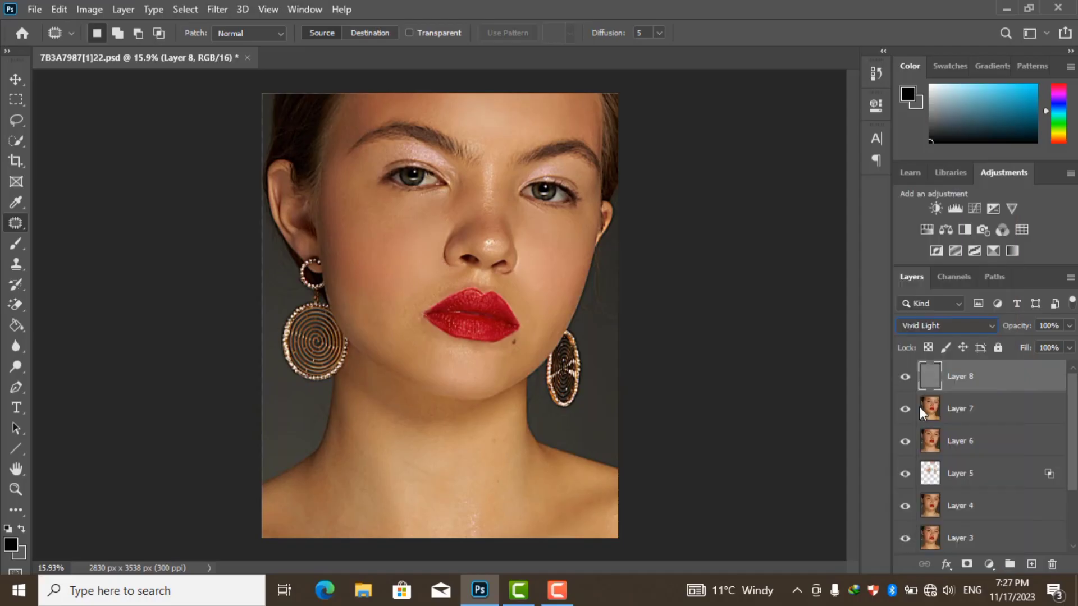
pyautogui.hotkey('ctrl', 'i')
# Apply a Gaussian Blur with radius 9.0 to Layer 8
pyautogui.click(217, 11)
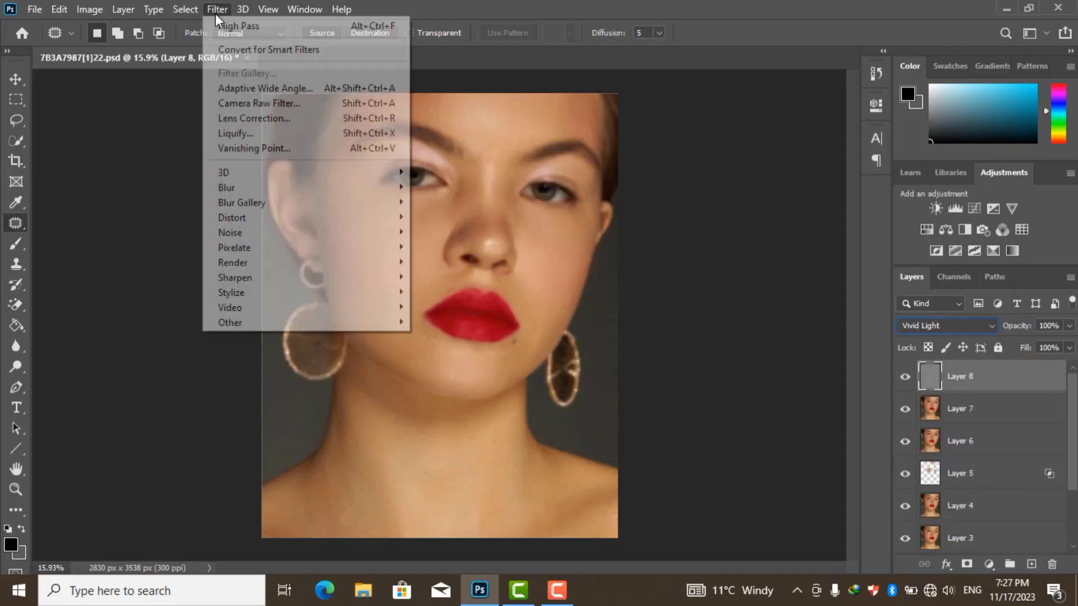
pyautogui.moveTo(337, 299)
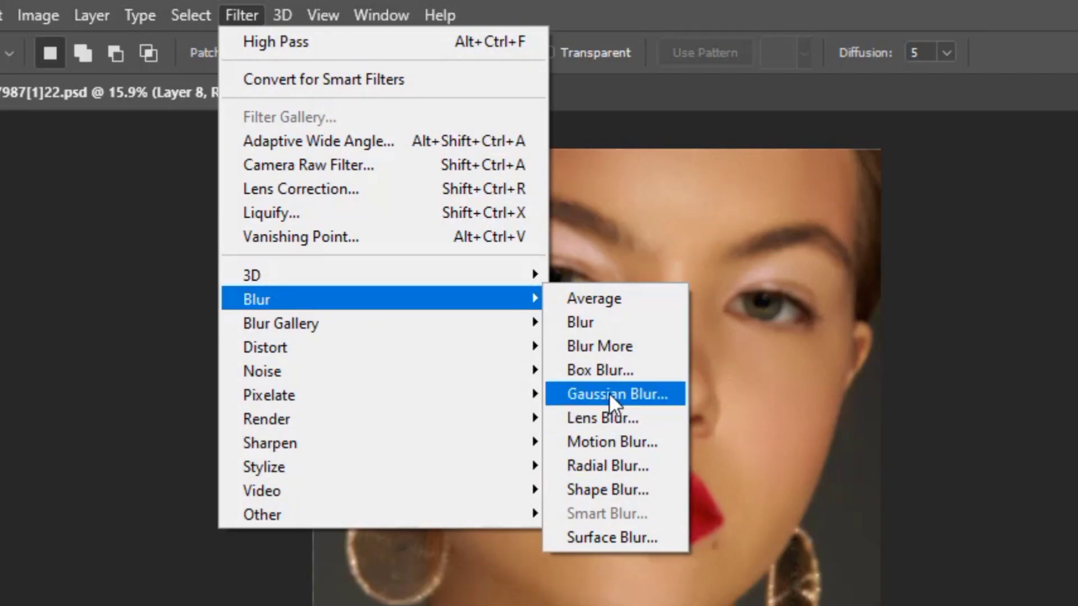
pyautogui.click(609, 392)
pyautogui.moveTo(729, 355)
pyautogui.mouseDown()
pyautogui.moveTo(700, 349)
pyautogui.moveTo(746, 355)
pyautogui.moveTo(706, 349)
pyautogui.mouseUp()
pyautogui.click(872, 140)
pyautogui.press('j')
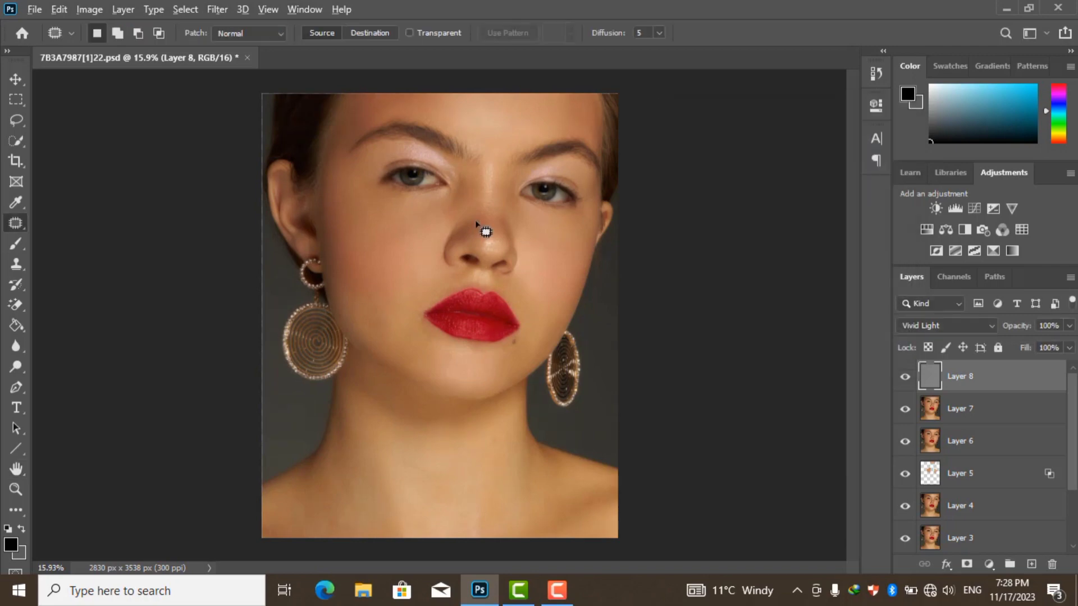
pyautogui.scroll(2, 472, 247)
pyautogui.scroll(2, 449, 260)
# Give Layer 8 a black mask and paint white over the cheek, chin, jaw and upper face
pyautogui.keyDown('alt'); pyautogui.click(962, 567); pyautogui.keyUp('alt')
pyautogui.scroll(-2, 386, 352)
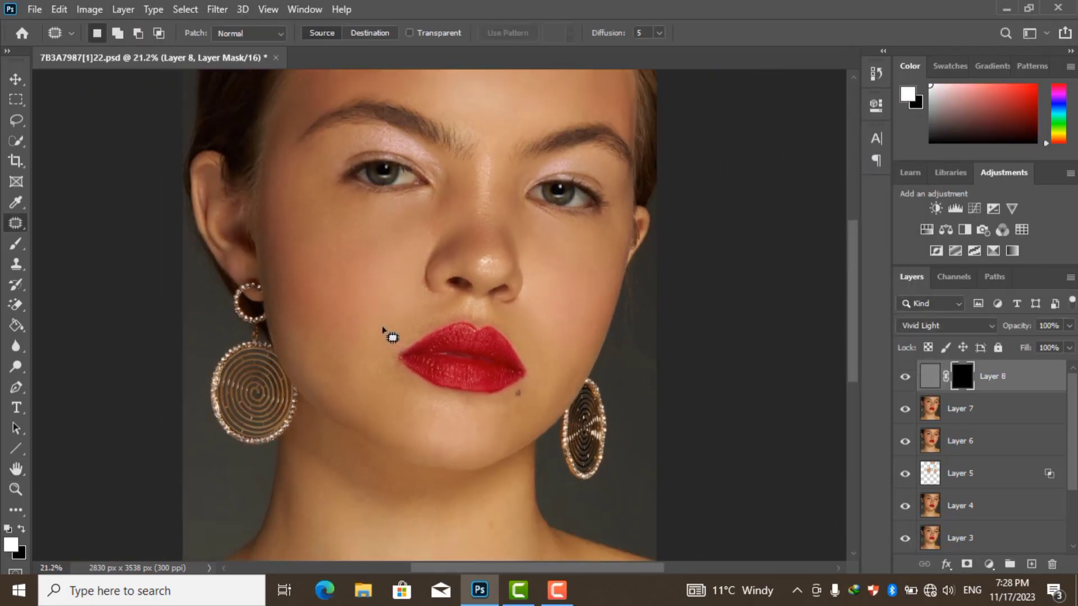
pyautogui.scroll(1, 385, 352)
pyautogui.press('b')
pyautogui.click(398, 311)
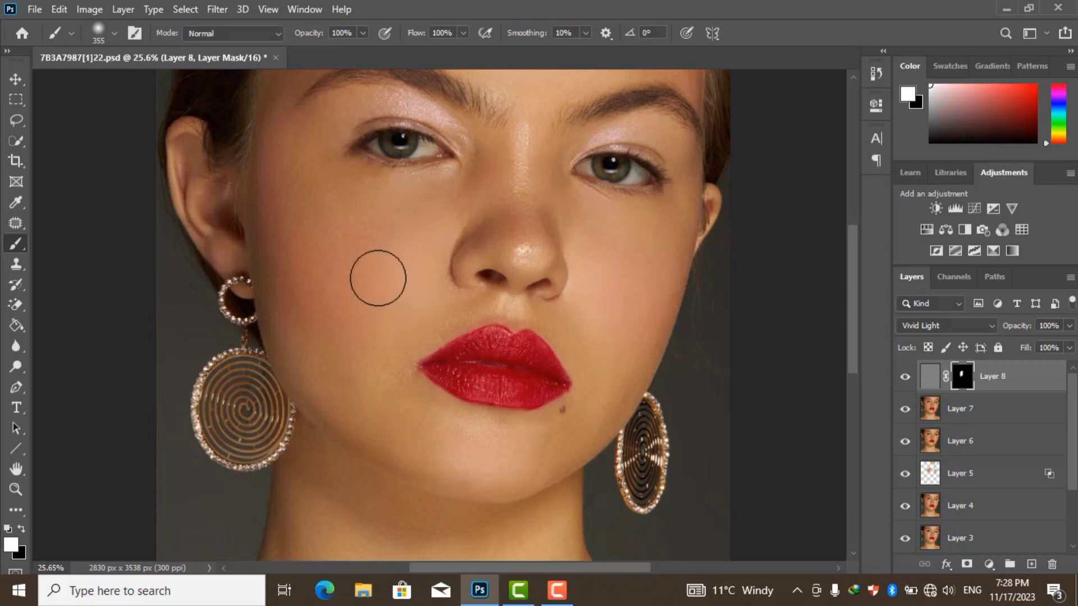
pyautogui.moveTo(353, 391); pyautogui.dragTo(505, 393)
pyautogui.scroll(1, 542, 402)
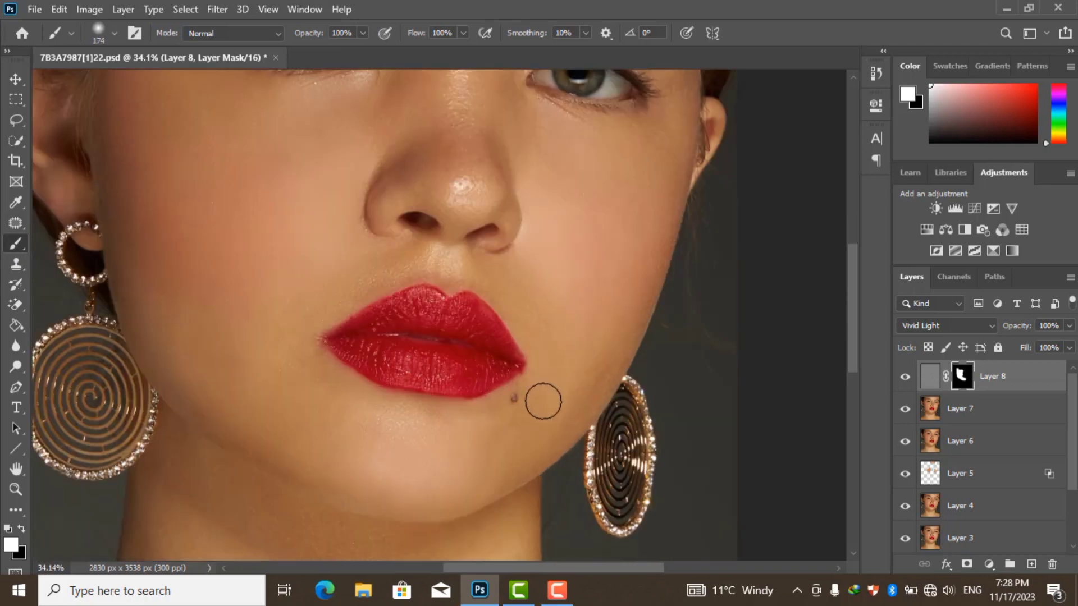
pyautogui.hscroll(2, 382, 247)
pyautogui.moveTo(475, 132); pyautogui.dragTo(522, 212)
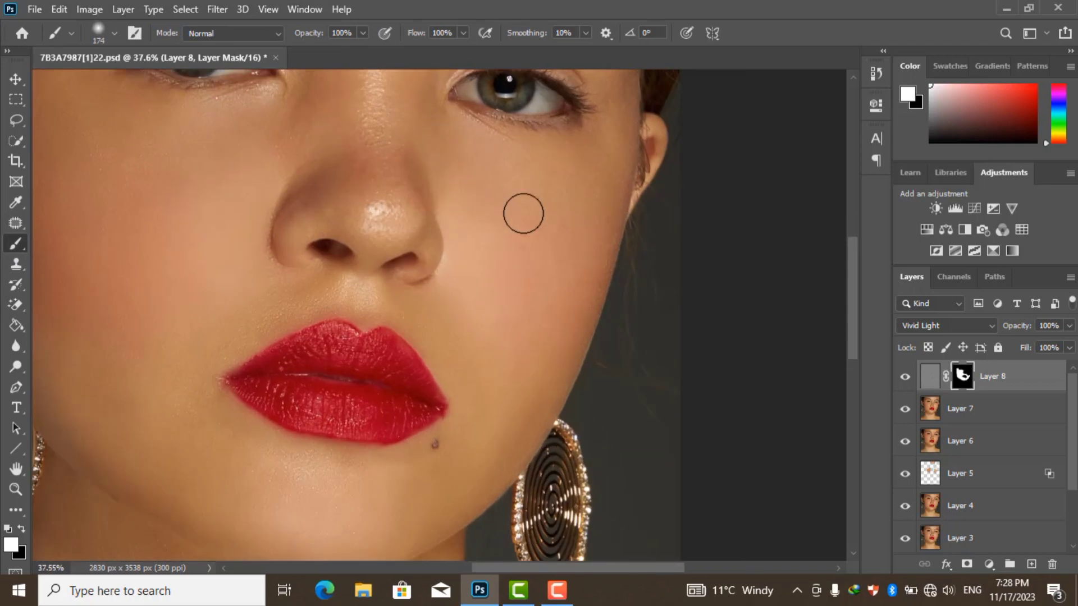
# Review the painted smoothing and start adjusting Layer 8's opacity
pyautogui.scroll(-1, 470, 272)
pyautogui.scroll(2, 470, 272)
pyautogui.scroll(-1, 324, 156)
pyautogui.scroll(3, 421, 205)
pyautogui.scroll(2, 413, 156)
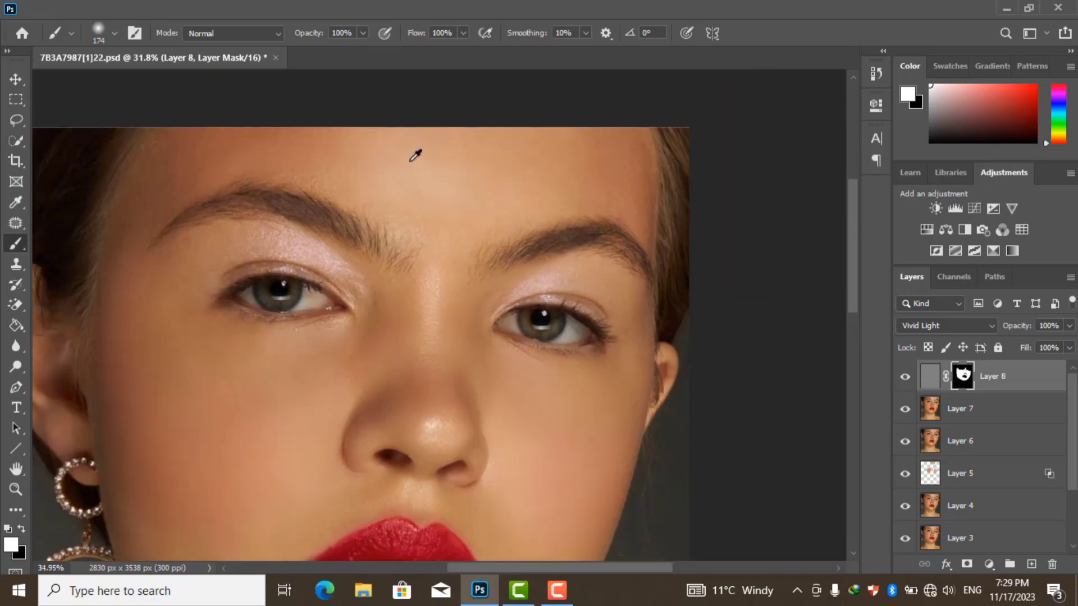
pyautogui.scroll(-1, 645, 251)
pyautogui.scroll(2, 393, 253)
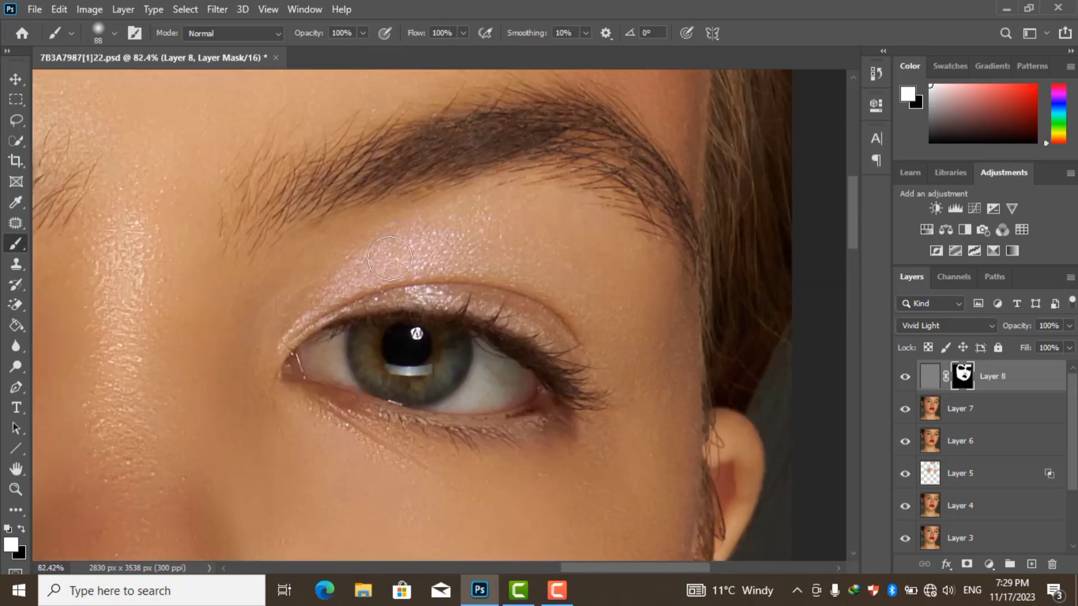
pyautogui.scroll(-2, 163, 234)
pyautogui.scroll(2, 255, 198)
pyautogui.scroll(-3, 510, 350)
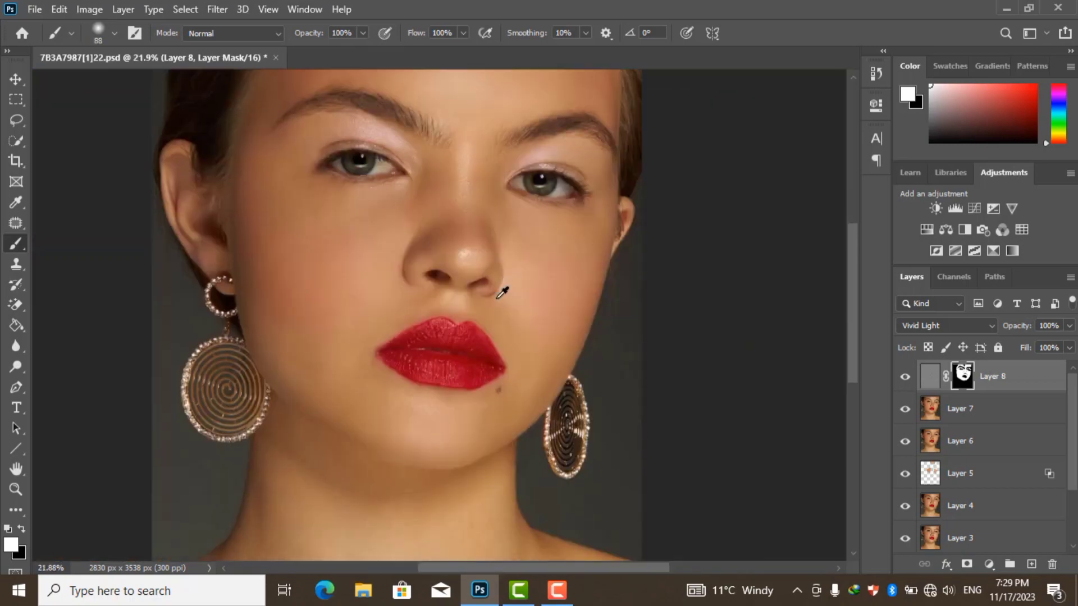
pyautogui.scroll(1, 439, 491)
pyautogui.scroll(1, 561, 483)
pyautogui.scroll(-1, 624, 250)
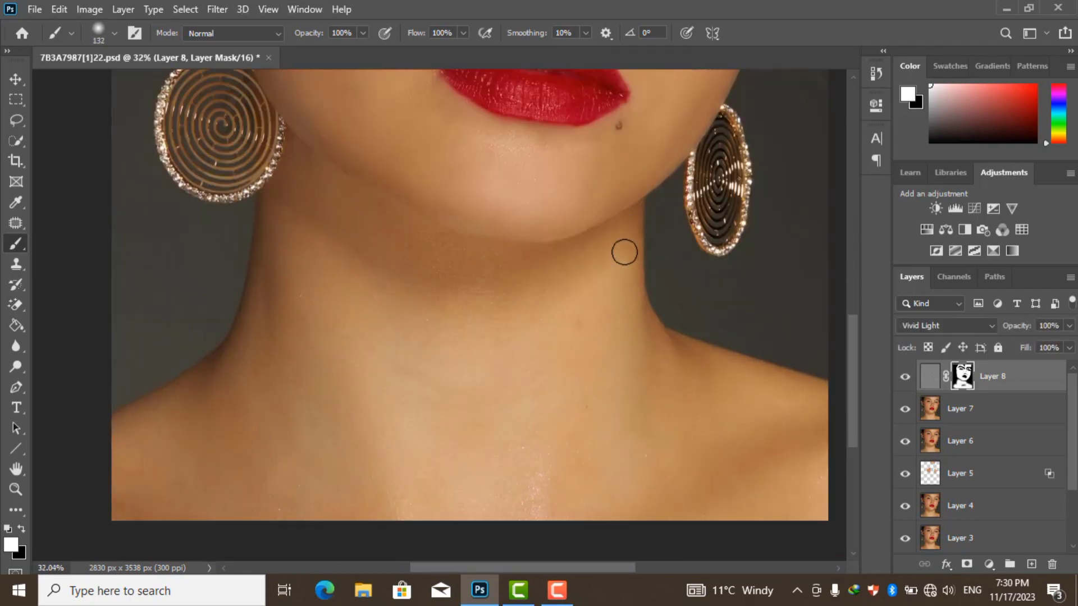
pyautogui.scroll(-2, 431, 356)
pyautogui.scroll(-1, 438, 337)
pyautogui.click(904, 377)
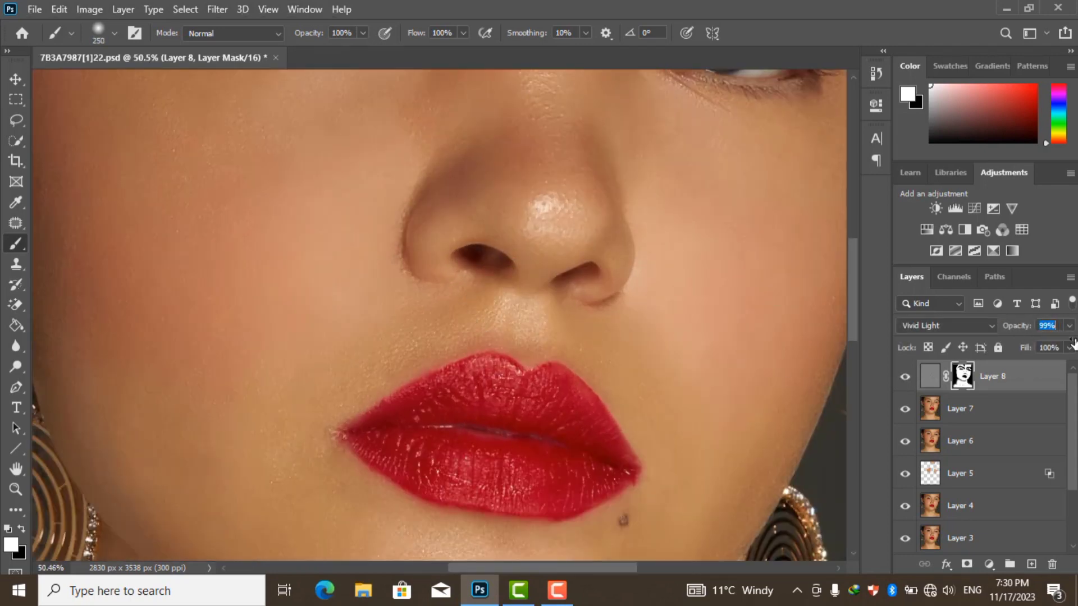
pyautogui.scroll(-2, 492, 275)
# In Camera Raw, raise exposure to +0.45, nudge blacks and lift the tone curve
pyautogui.click(217, 9)
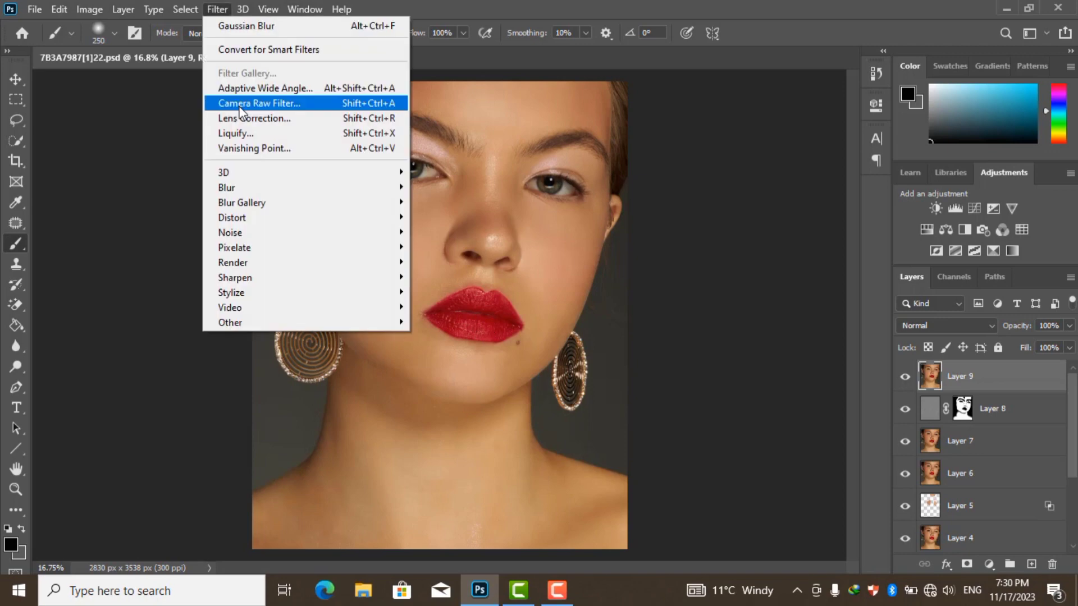
pyautogui.click(241, 105)
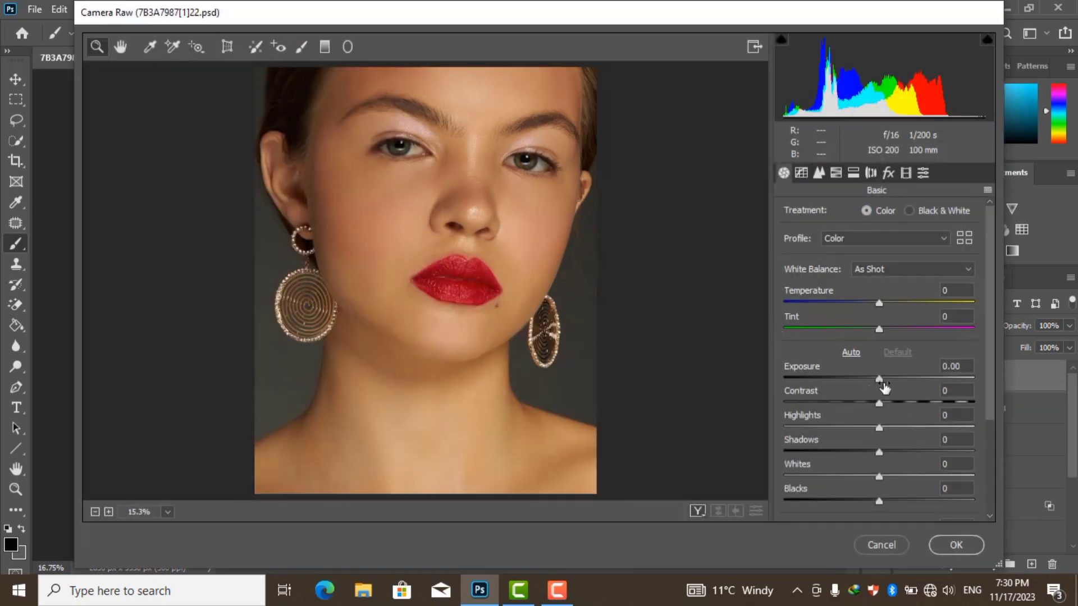
pyautogui.moveTo(880, 378); pyautogui.dragTo(888, 379)
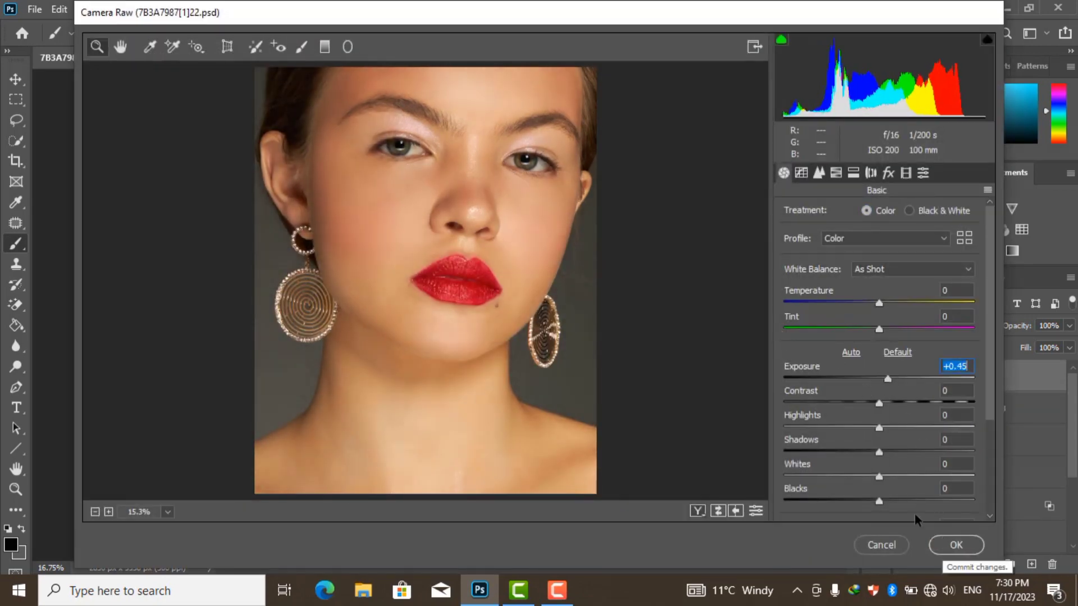
pyautogui.moveTo(879, 501)
pyautogui.mouseDown()
pyautogui.moveTo(896, 501)
pyautogui.moveTo(883, 501)
pyautogui.mouseUp()
pyautogui.click(801, 173)
pyautogui.moveTo(889, 378); pyautogui.dragTo(888, 372)
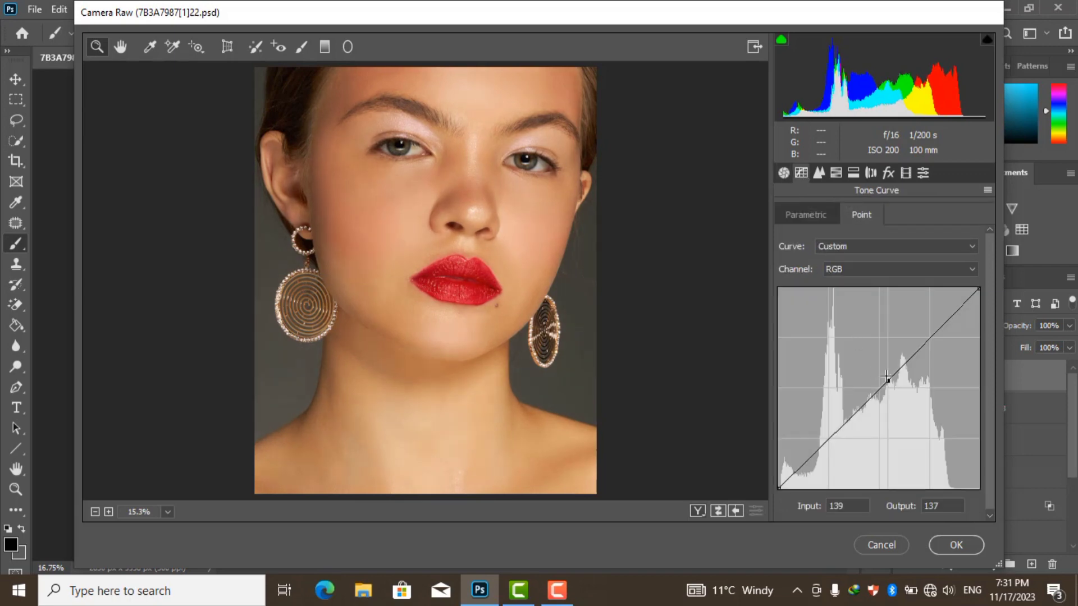
pyautogui.moveTo(826, 439); pyautogui.dragTo(828, 430)
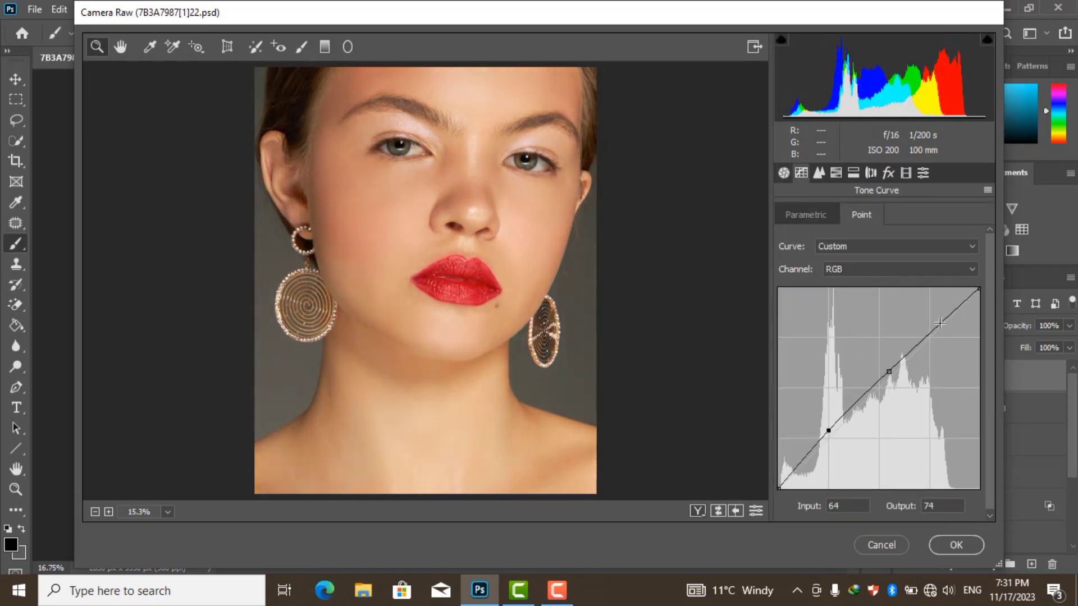
pyautogui.moveTo(940, 323); pyautogui.dragTo(936, 321)
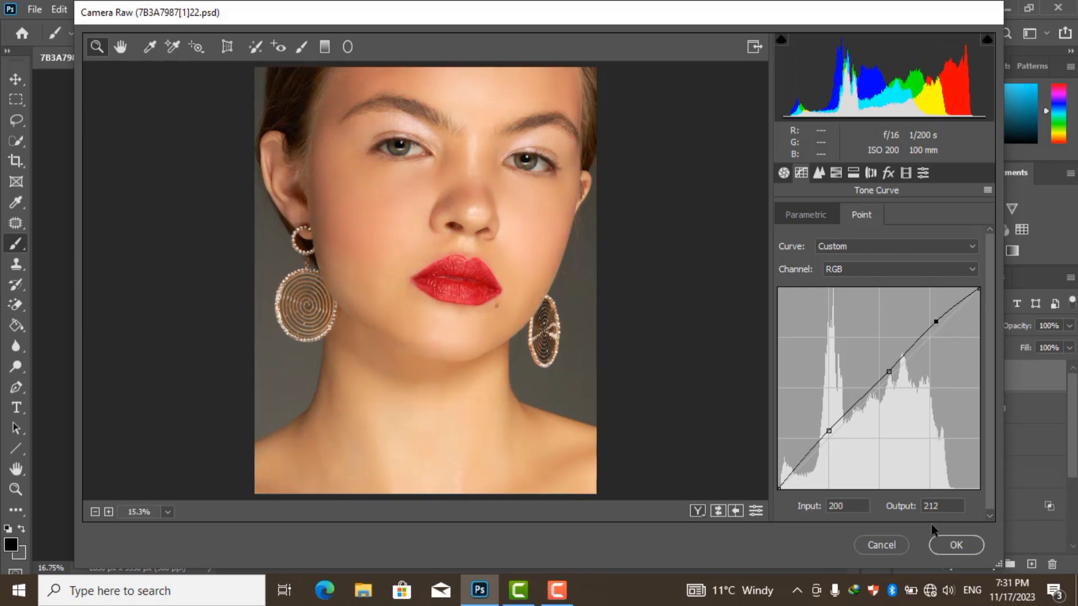
pyautogui.click(942, 539)
# Stamp a merged Layer 10 and apply Camera Raw luminance noise reduction of 82
pyautogui.scroll(-3, 443, 351)
pyautogui.scroll(2, 618, 409)
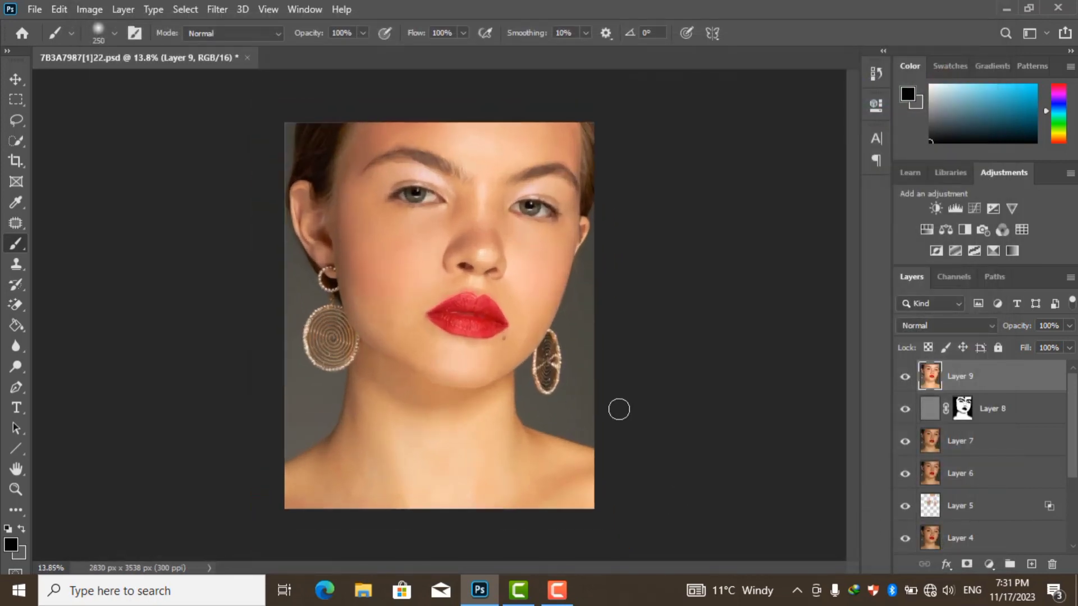
pyautogui.hotkey('ctrl', 'shift', 'alt', 'e')
pyautogui.click(217, 9)
pyautogui.click(243, 106)
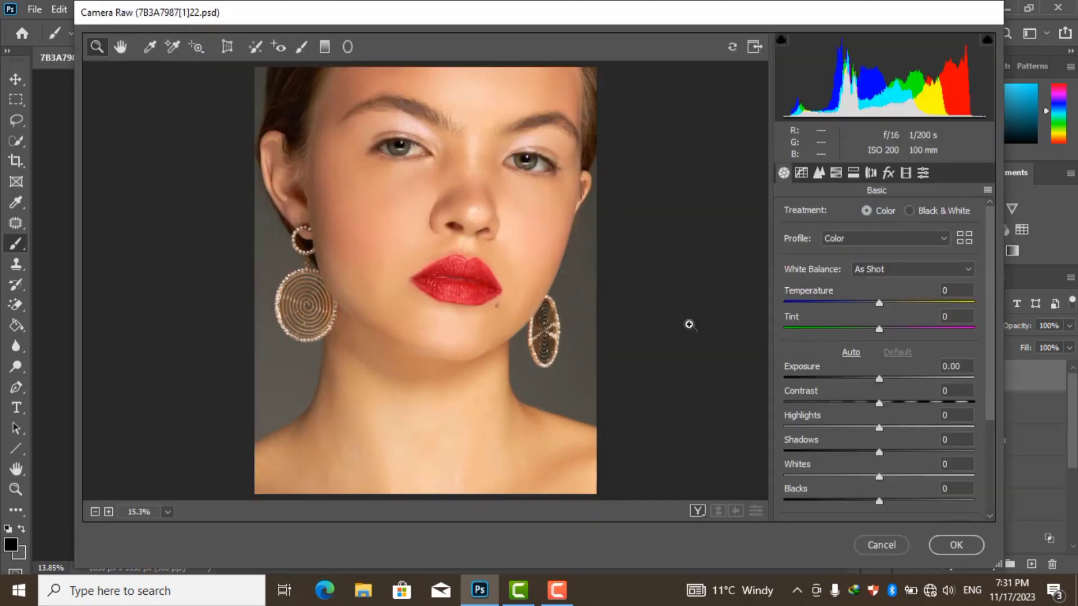
pyautogui.click(819, 172)
pyautogui.moveTo(916, 368); pyautogui.dragTo(922, 368)
pyautogui.click(953, 380)
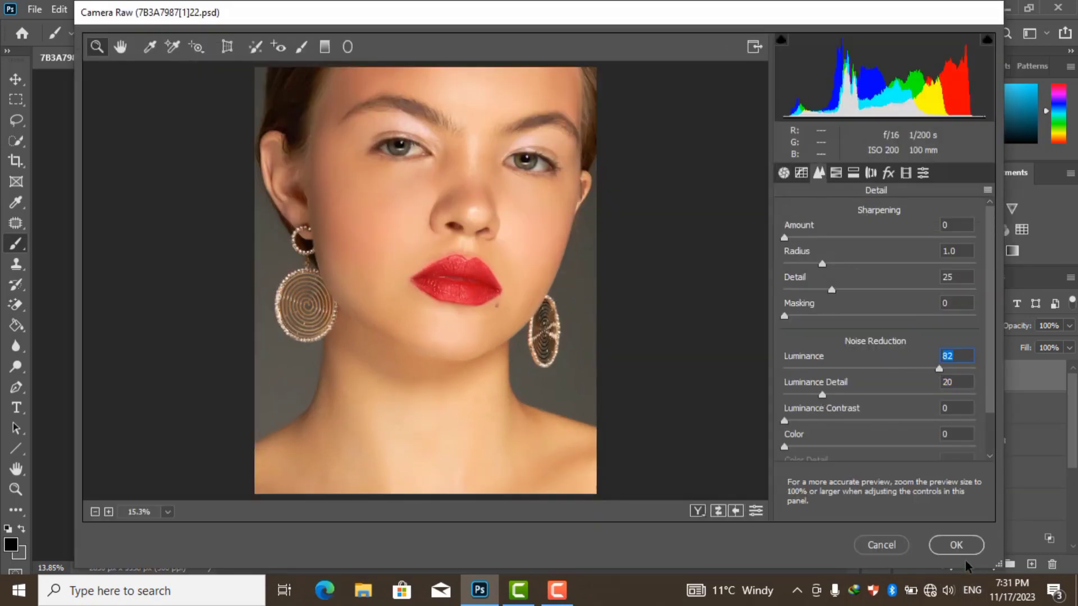
pyautogui.click(958, 546)
pyautogui.scroll(4, 430, 303)
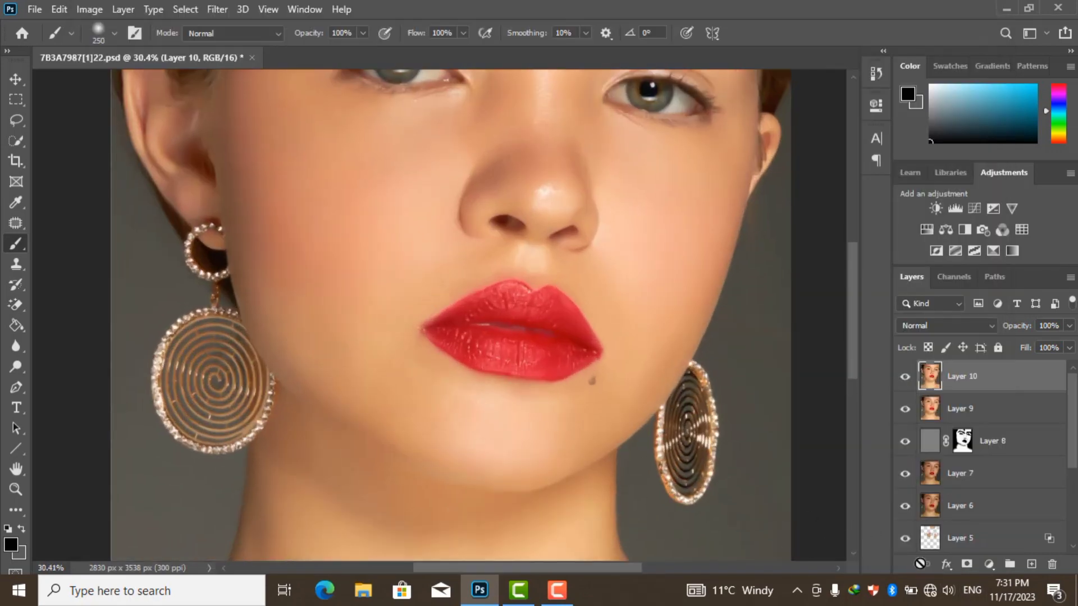
# Add a black mask to Layer 10 and paint white over the facial skin
pyautogui.keyDown('alt'); pyautogui.click(967, 564); pyautogui.keyUp('alt')
pyautogui.press('x')
pyautogui.scroll(-3, 511, 77)
pyautogui.scroll(2, 461, 110)
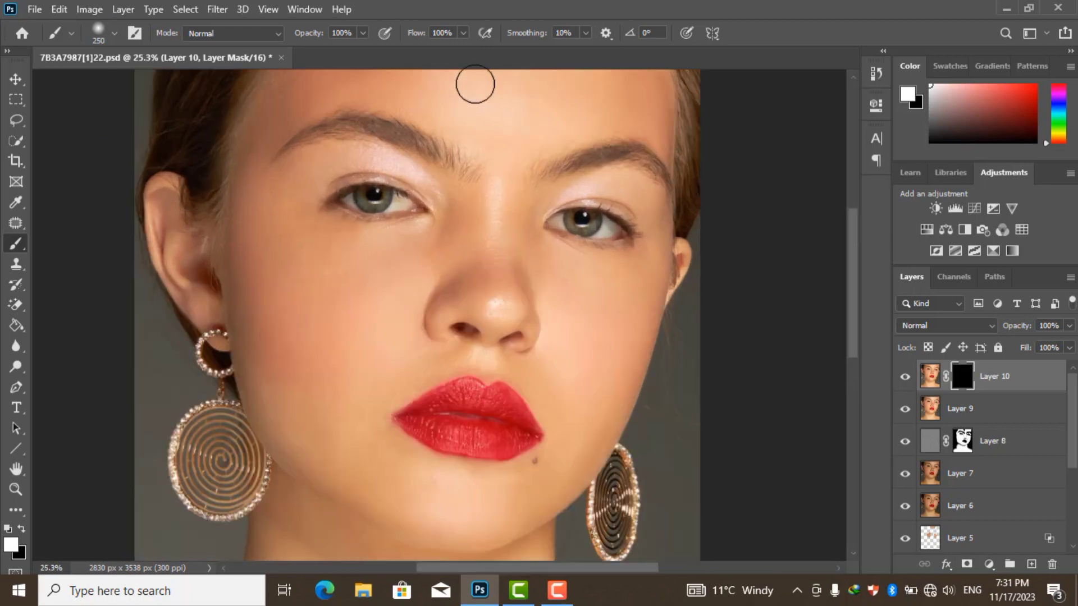
pyautogui.scroll(2, 475, 84)
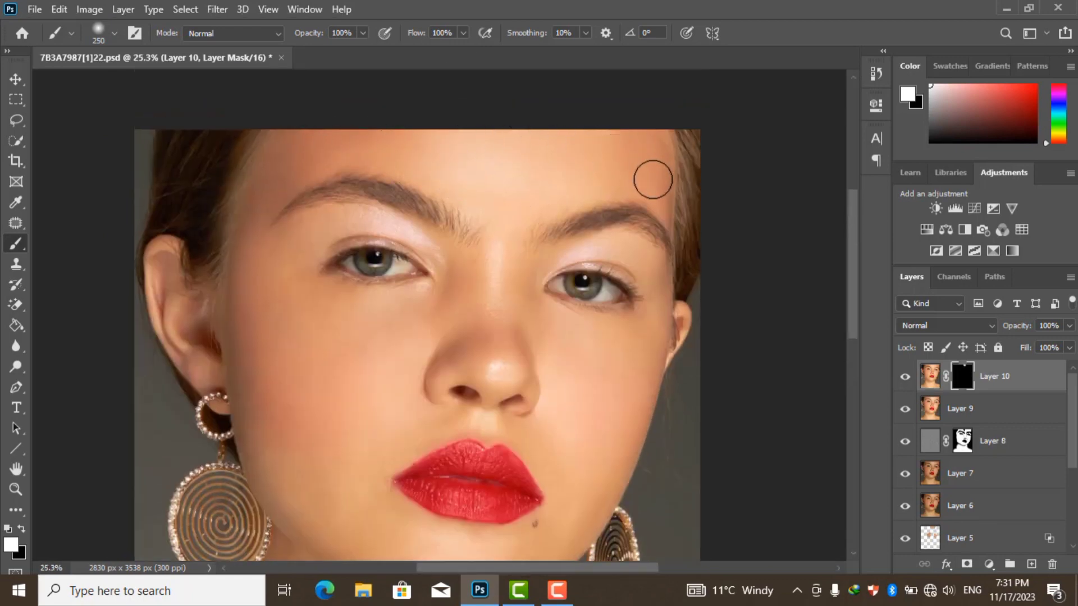
pyautogui.press(']')
pyautogui.scroll(-3, 256, 252)
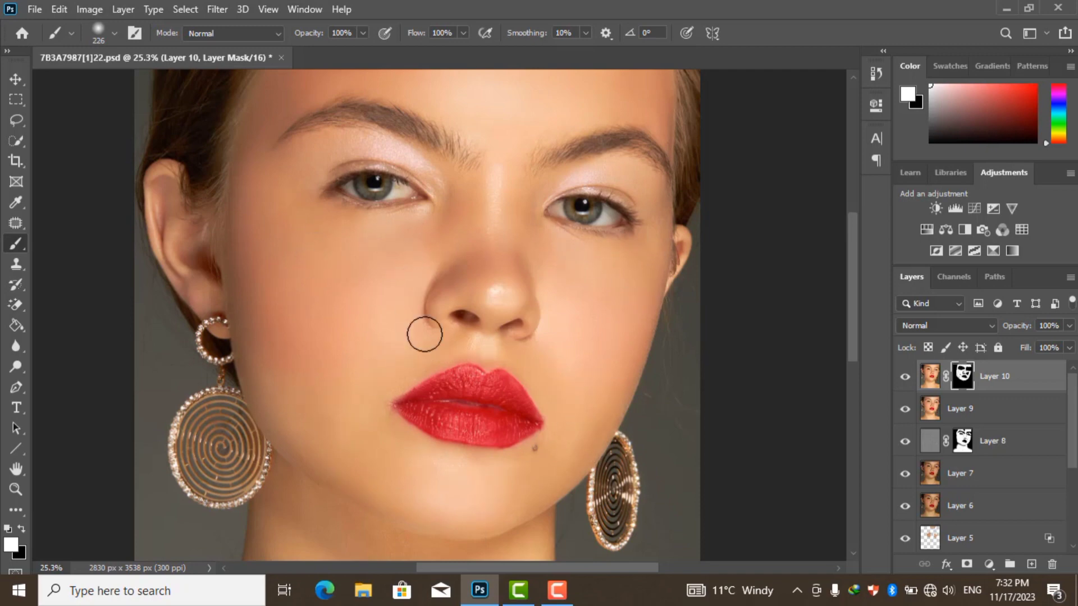
pyautogui.scroll(2, 598, 162)
pyautogui.scroll(-3, 393, 281)
pyautogui.scroll(2, 404, 304)
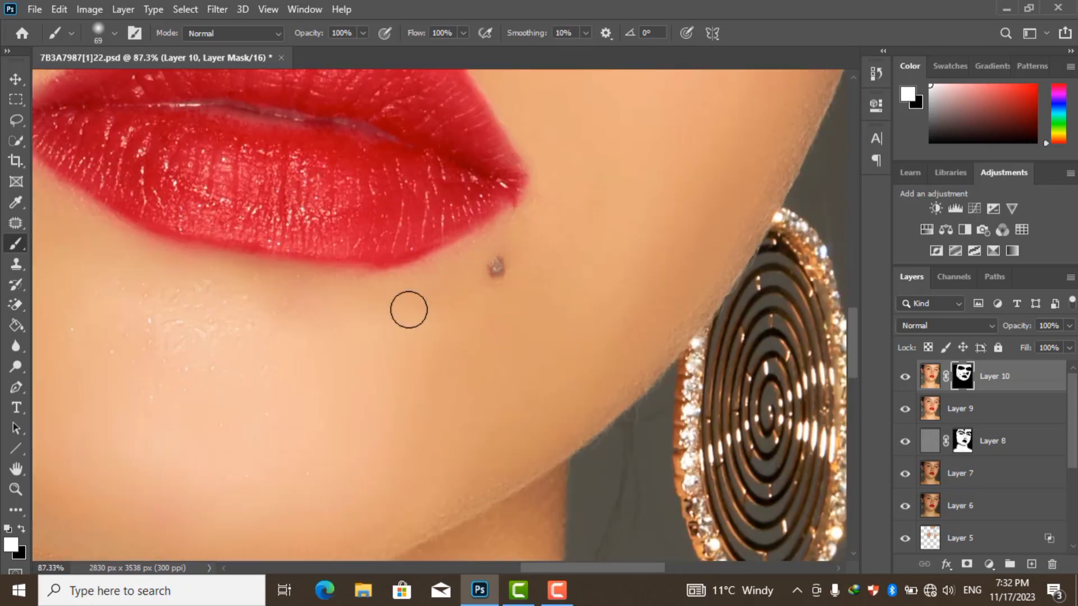
pyautogui.scroll(-2, 409, 308)
pyautogui.scroll(-3, 585, 308)
pyautogui.press('[')
pyautogui.press('[')
pyautogui.press('[')
pyautogui.press('x')
pyautogui.scroll(5, 447, 242)
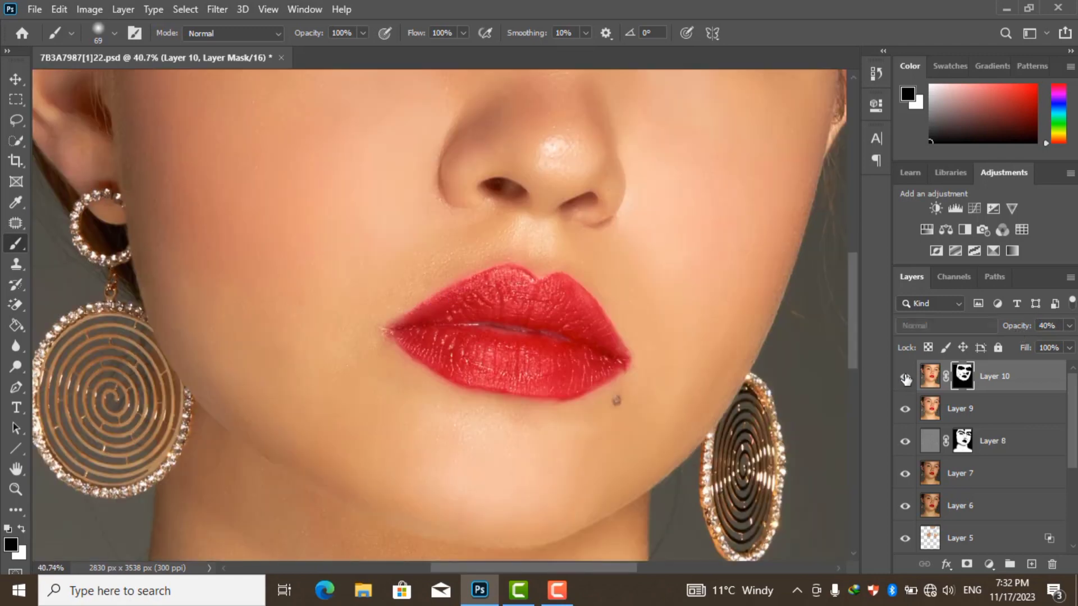
# Adjust Layer 10's opacity so the noise reduction blends in at 60%
pyautogui.write('100')
pyautogui.press('Return')
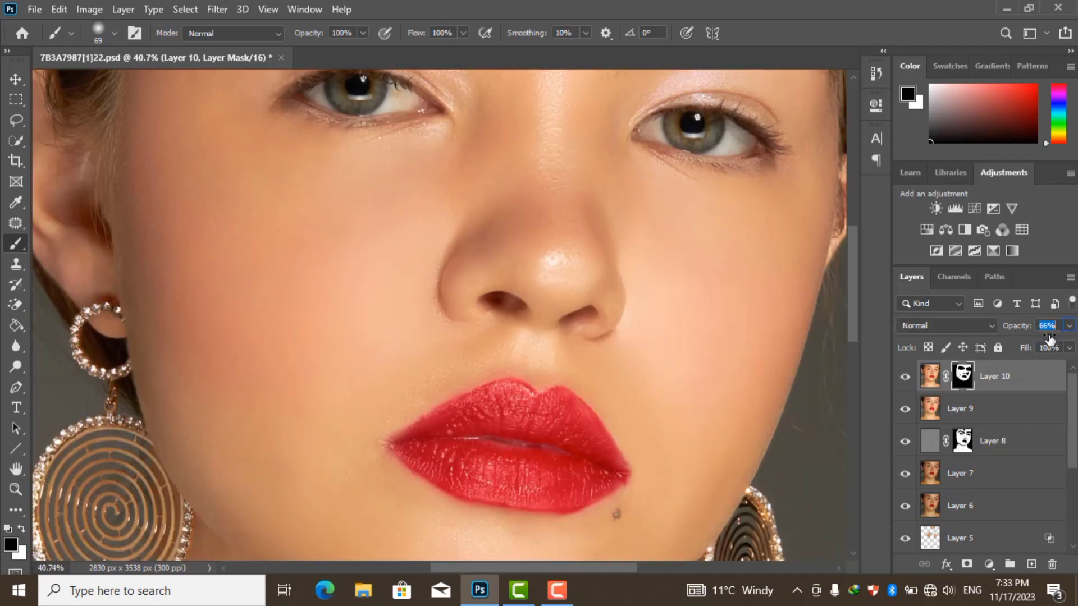
pyautogui.scroll(-3, 600, 334)
pyautogui.scroll(-2, 600, 333)
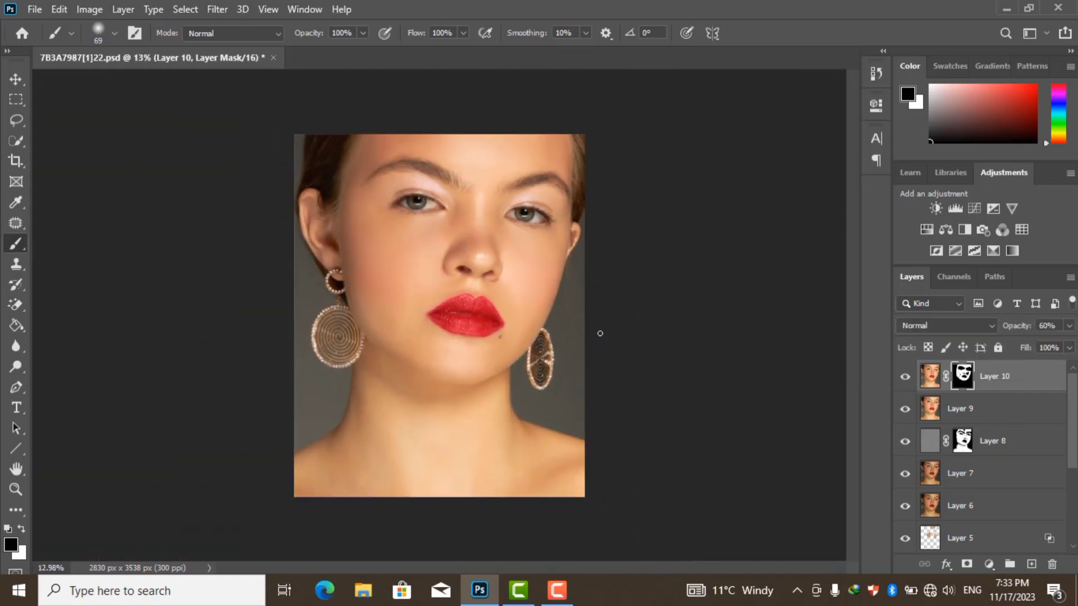
# Stamp a merged Layer 11, apply a ~16.6 px High Pass, set Vivid Light and invert it
pyautogui.hotkey('ctrl', 'shift', 'alt', 'e')
pyautogui.click(218, 9)
pyautogui.click(444, 337)
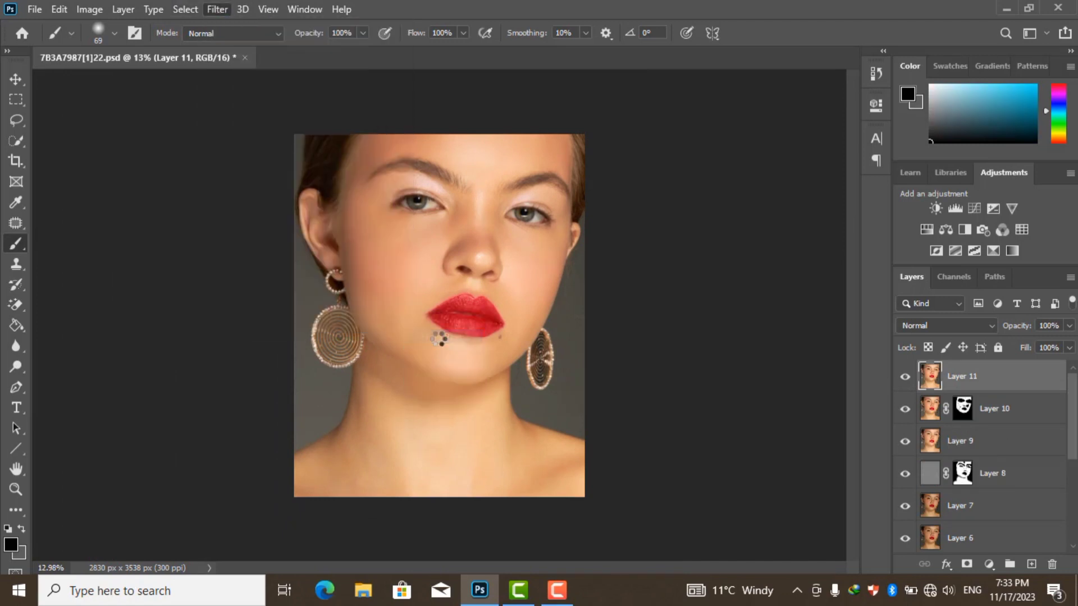
pyautogui.moveTo(704, 355); pyautogui.dragTo(738, 355)
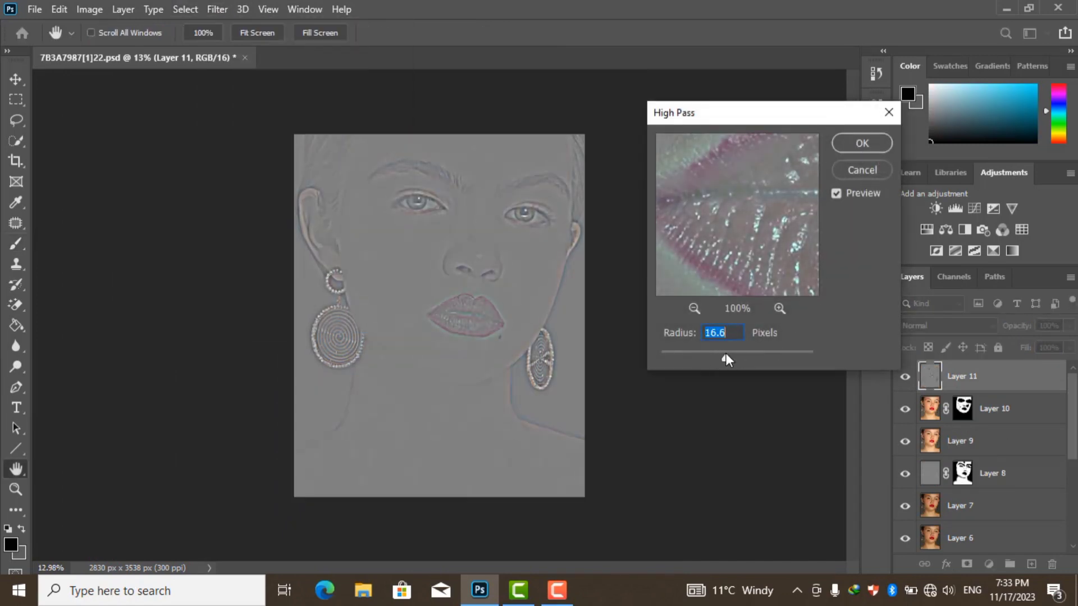
pyautogui.click(862, 143)
pyautogui.click(921, 324)
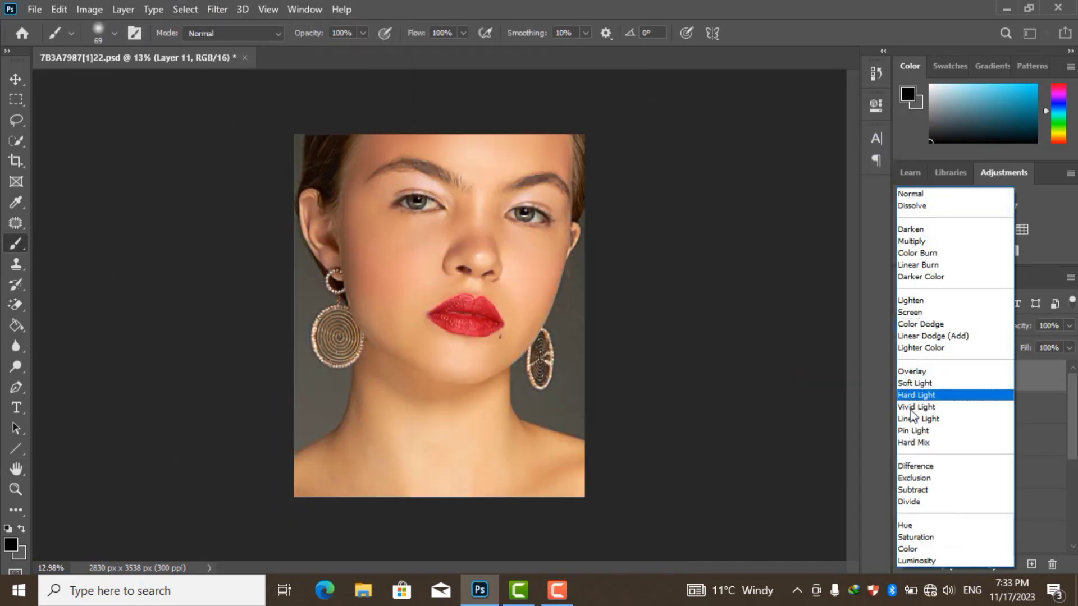
pyautogui.click(911, 409)
pyautogui.hotkey('ctrl', 'i')
# Apply a Gaussian Blur of about 10 pixels to Layer 11
pyautogui.click(217, 9)
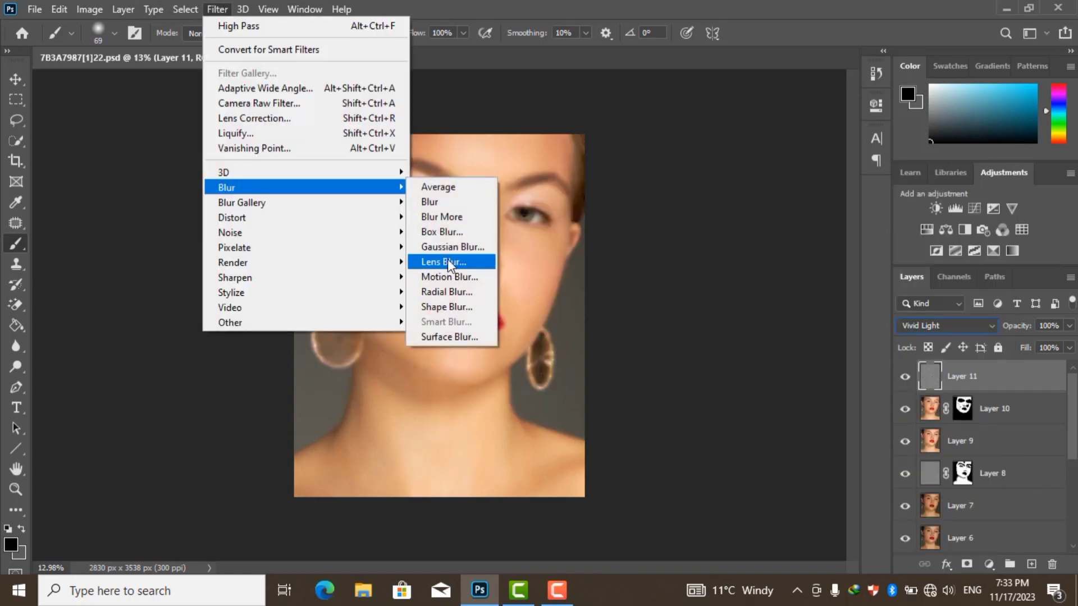
pyautogui.click(452, 247)
pyautogui.scroll(5, 449, 242)
pyautogui.moveTo(708, 354); pyautogui.dragTo(720, 348)
pyautogui.scroll(-3, 380, 240)
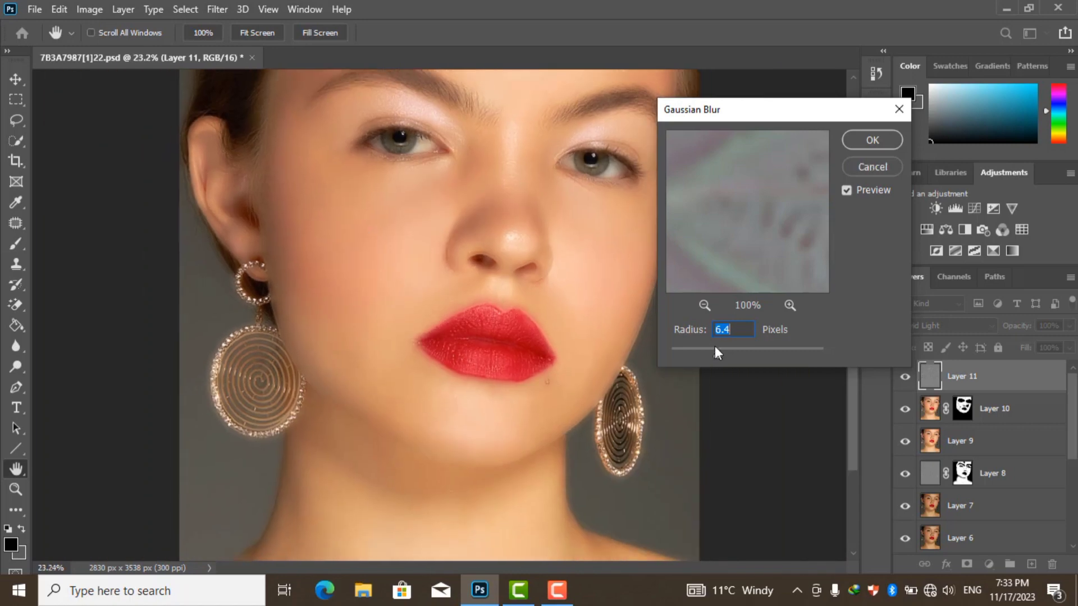
pyautogui.click(746, 349)
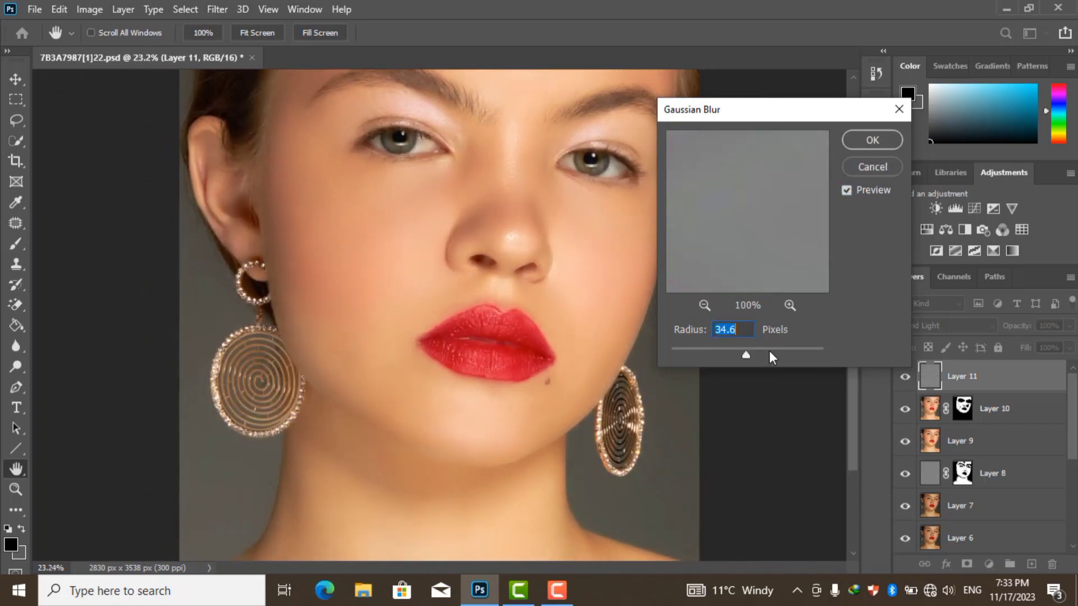
pyautogui.moveTo(736, 348); pyautogui.dragTo(730, 349)
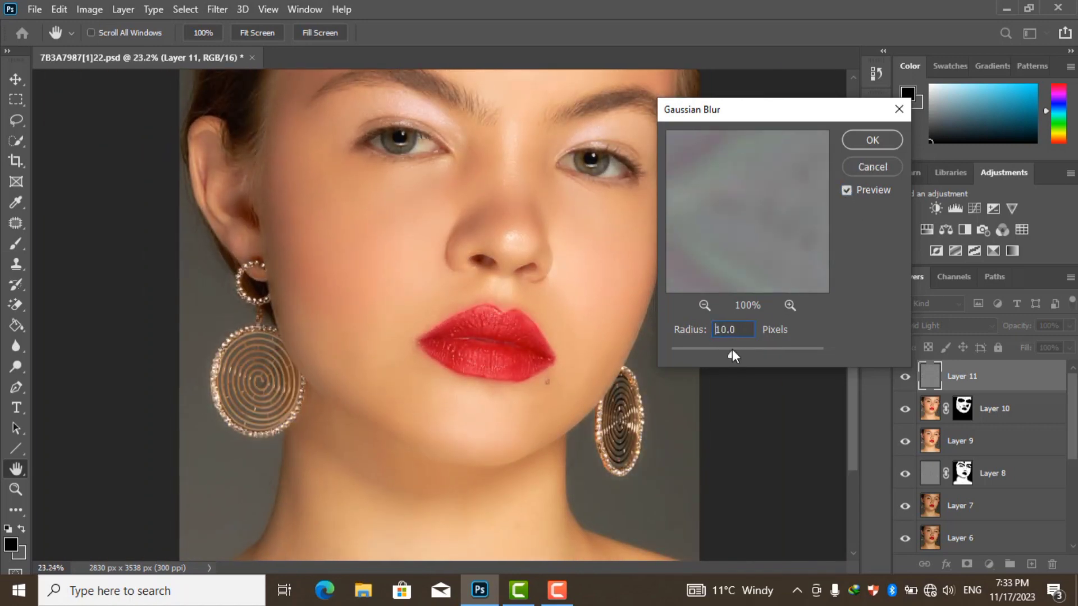
pyautogui.click(871, 141)
# Hide Layer 11 behind a black mask and paint white over the face skin
pyautogui.press('b')
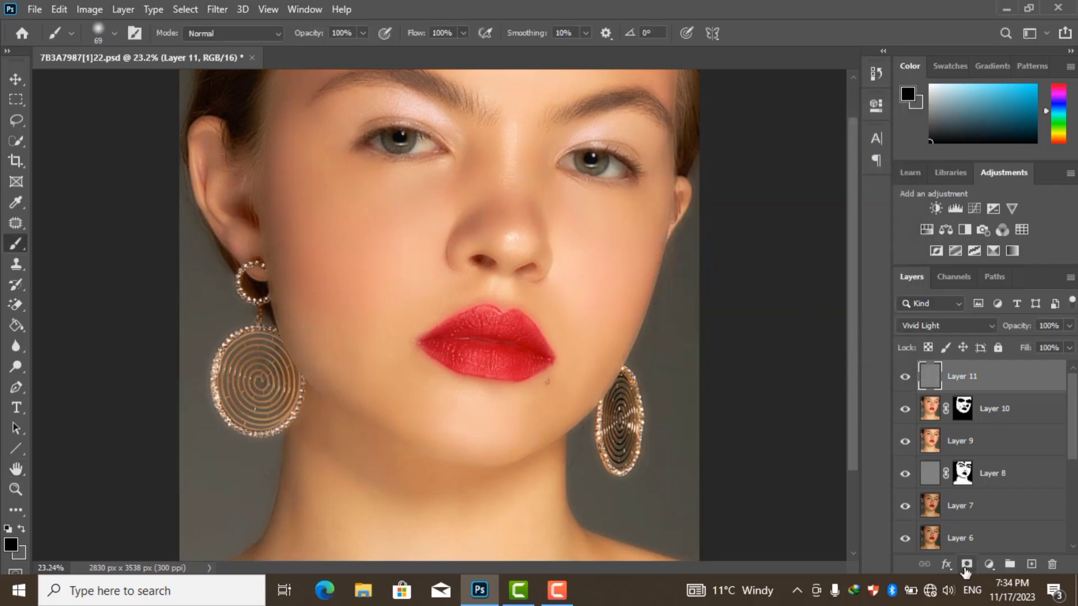
pyautogui.keyDown('alt'); pyautogui.click(967, 563); pyautogui.keyUp('alt')
pyautogui.scroll(-1, 493, 135)
pyautogui.scroll(-1, 454, 112)
pyautogui.scroll(1, 453, 112)
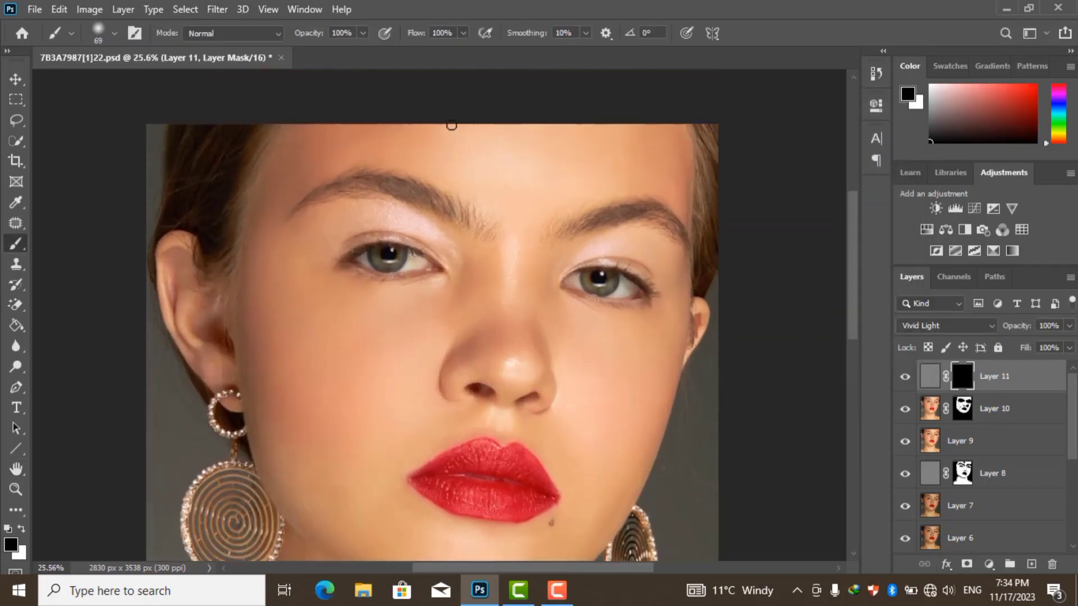
pyautogui.scroll(6, 449, 119)
pyautogui.press('x')
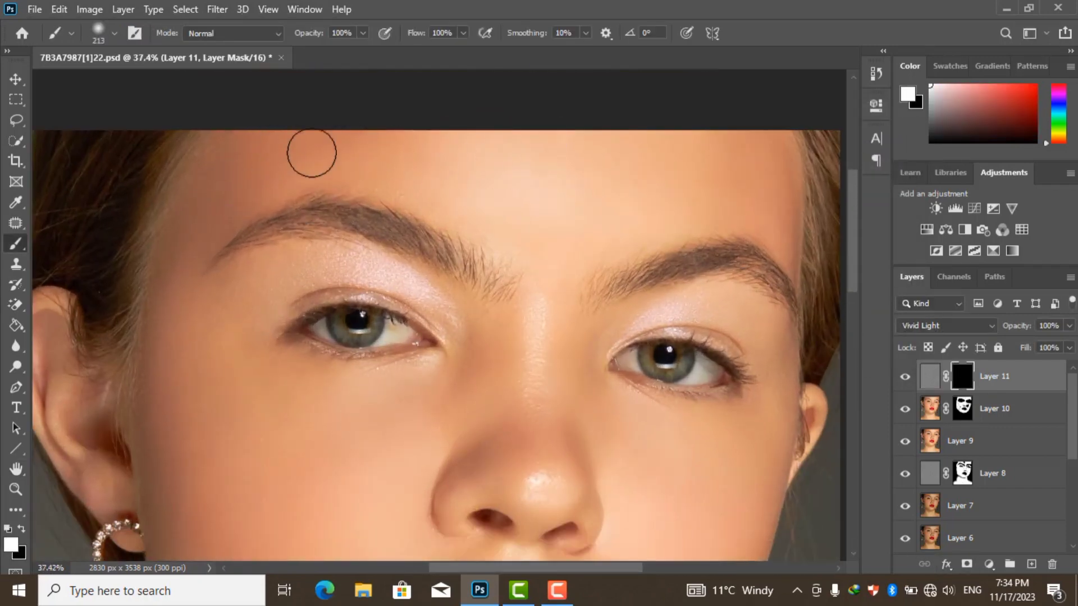
pyautogui.scroll(-2, 552, 441)
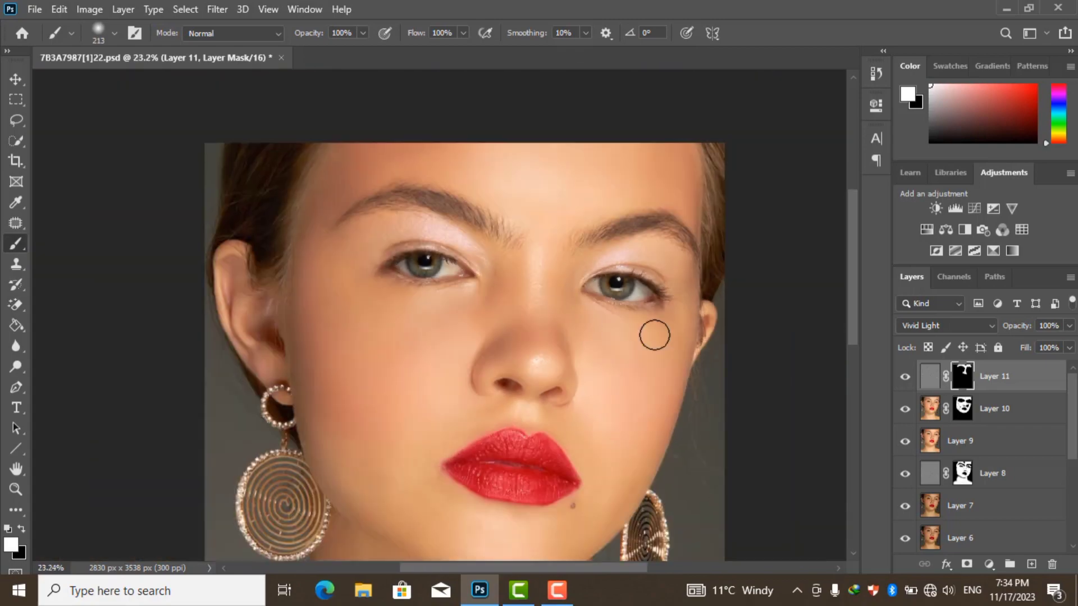
pyautogui.scroll(1, 393, 365)
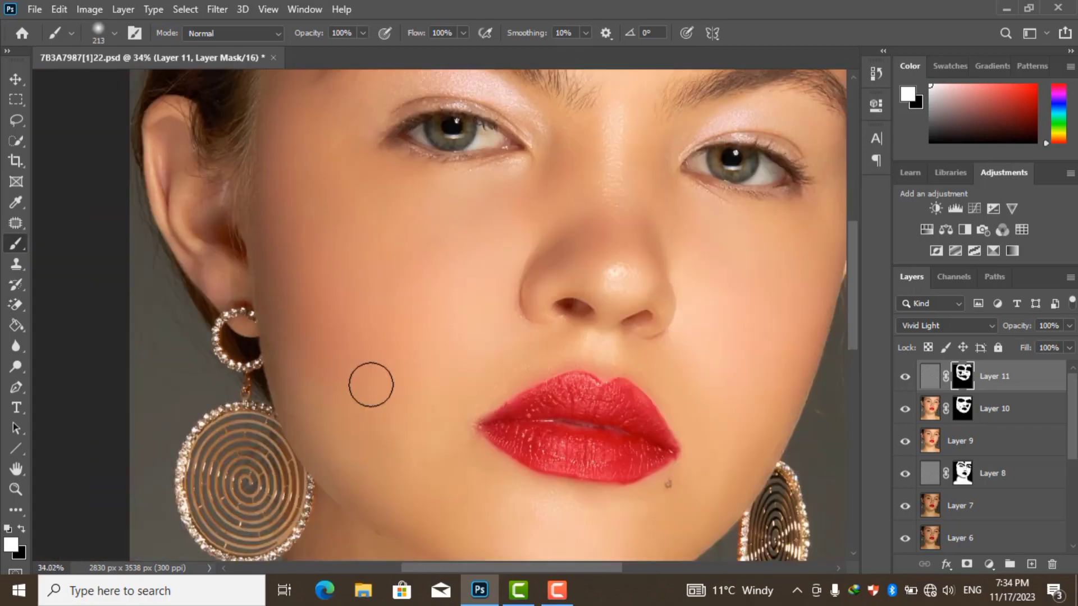
pyautogui.scroll(-1, 368, 380)
pyautogui.scroll(3, 506, 315)
pyautogui.press('x')
pyautogui.scroll(-5, 578, 337)
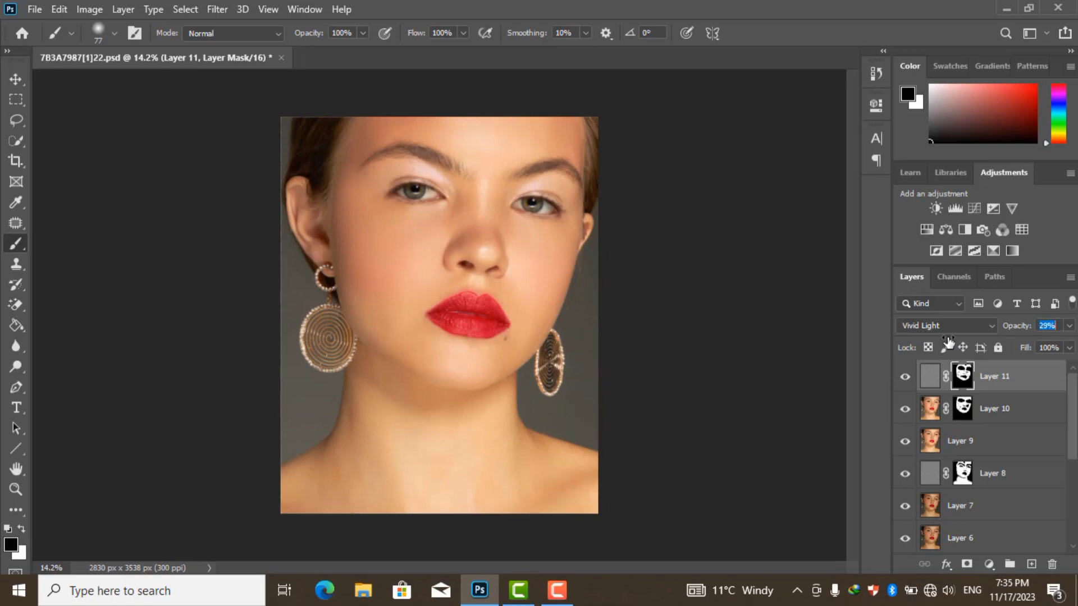
# Compare Layer 11 on and off, then lower its opacity to 50%
pyautogui.click(905, 376)
pyautogui.scroll(5, 414, 243)
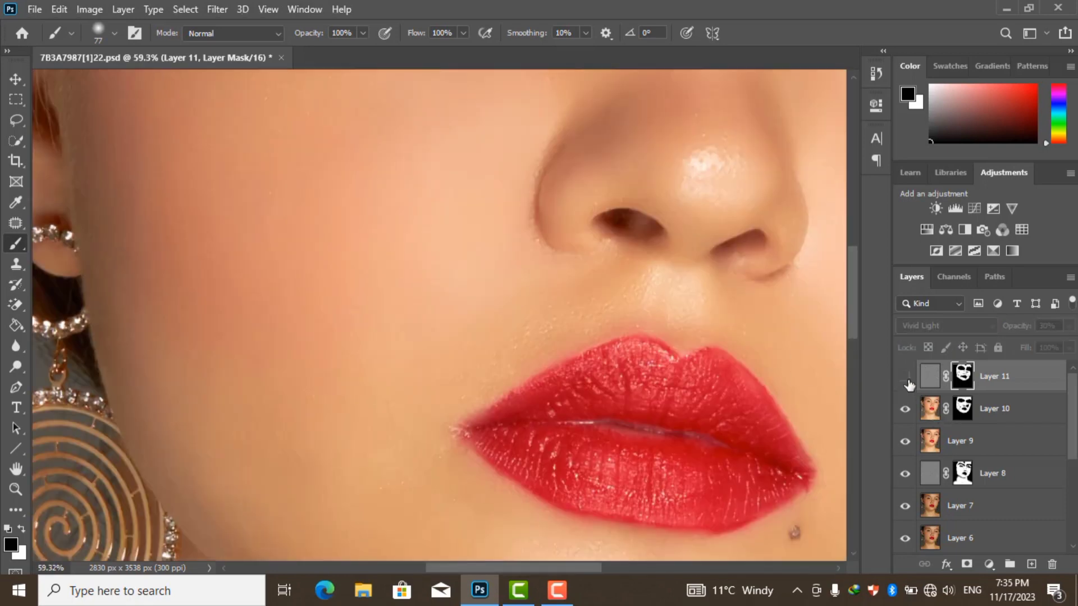
pyautogui.click(905, 378)
pyautogui.scroll(-5, 385, 301)
pyautogui.scroll(5, 562, 314)
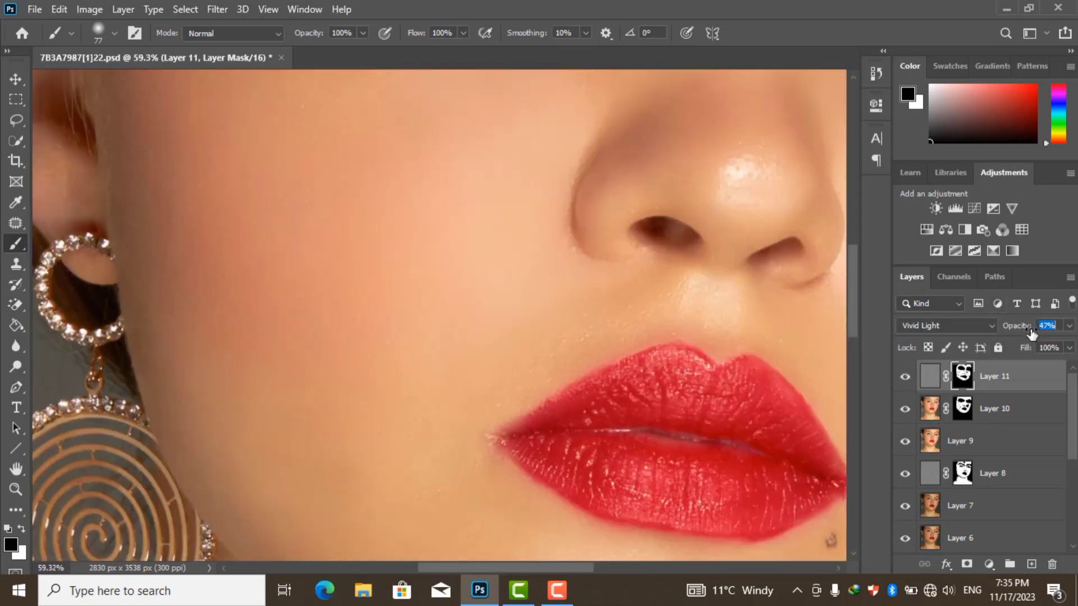
pyautogui.click(905, 376)
# Stamp the visible layers into Layer 12 and toggle visibility to compare the result
pyautogui.click(905, 376)
pyautogui.scroll(-5, 505, 293)
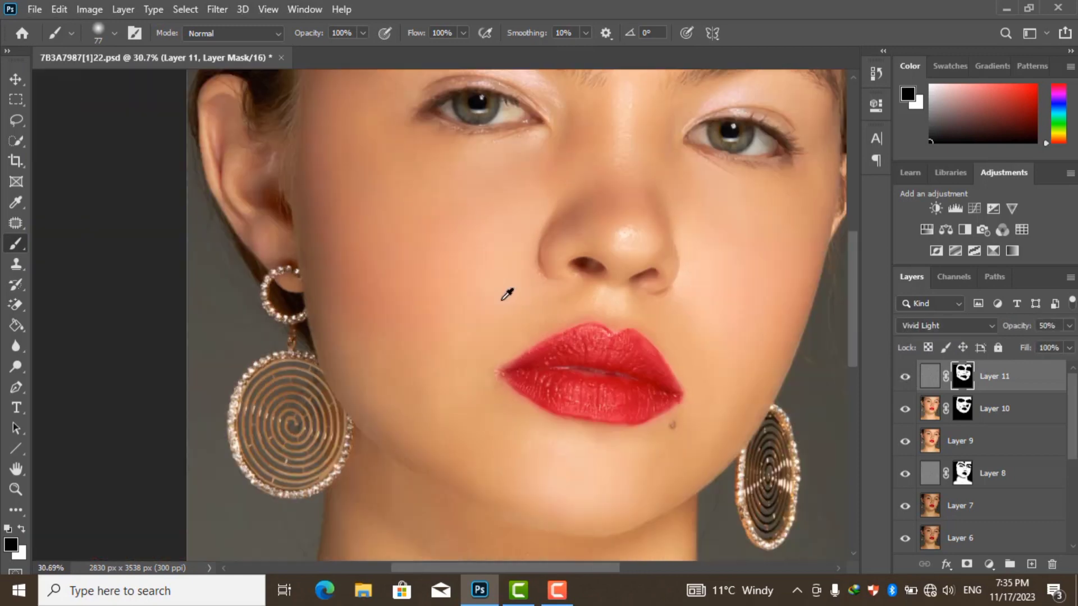
pyautogui.scroll(1, 581, 336)
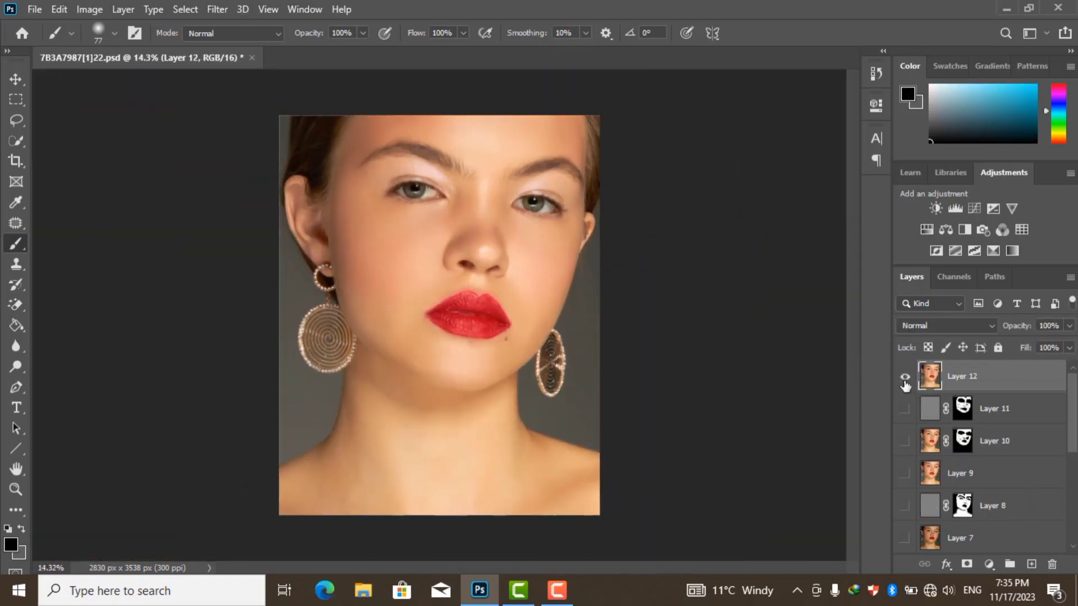
pyautogui.keyDown('alt'); pyautogui.click(905, 377); pyautogui.keyUp('alt')
pyautogui.click(905, 378)
pyautogui.scroll(2, 438, 319)
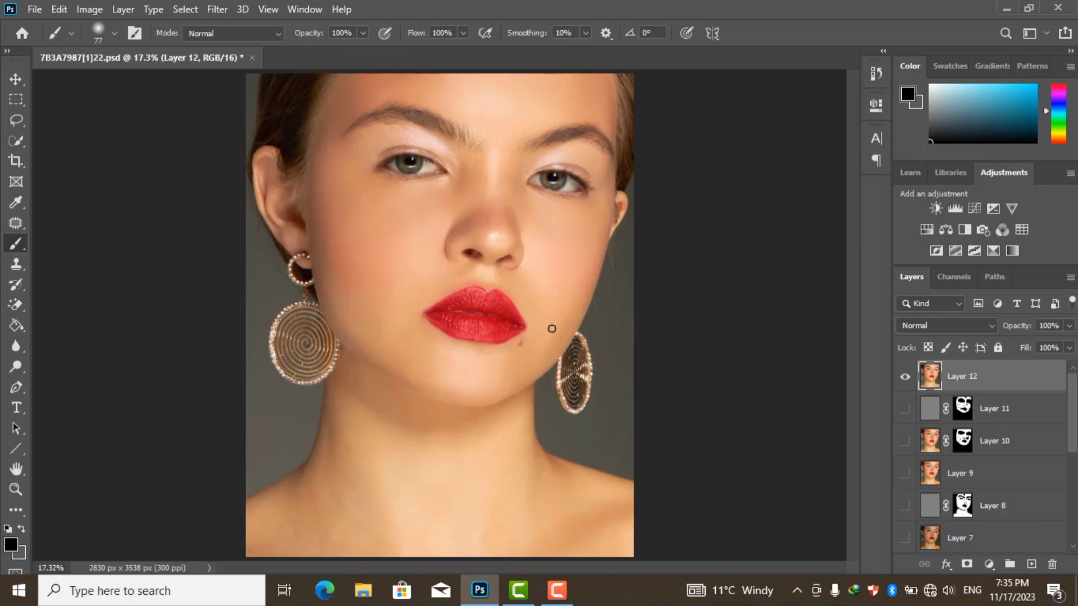
pyautogui.keyDown('alt'); pyautogui.click(905, 413); pyautogui.keyUp('alt')
# Open Liquify on the merged Layer 12
pyautogui.click(217, 8)
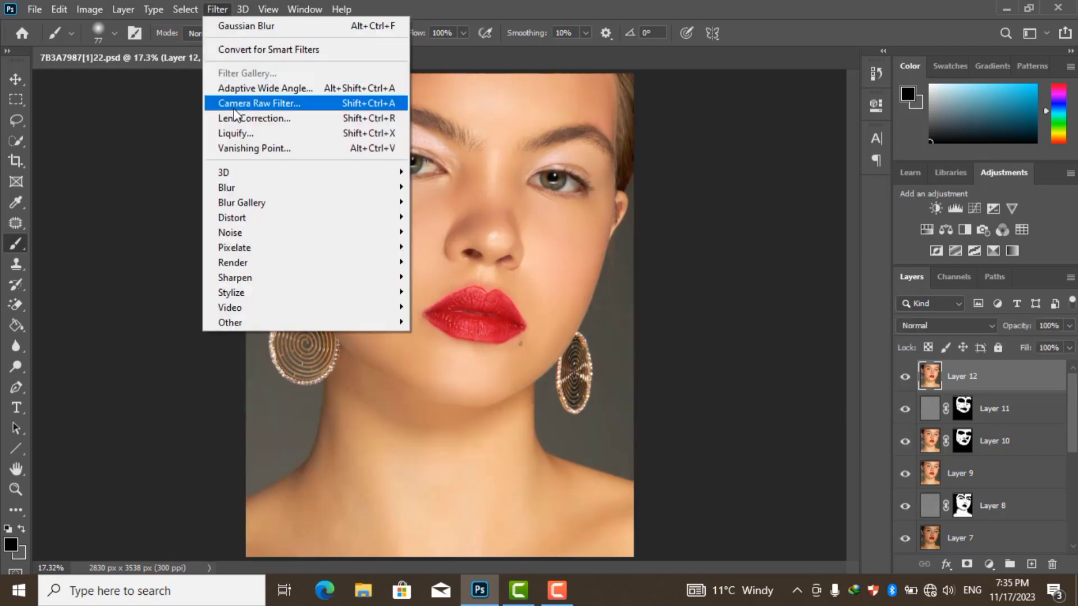
pyautogui.press('Escape')
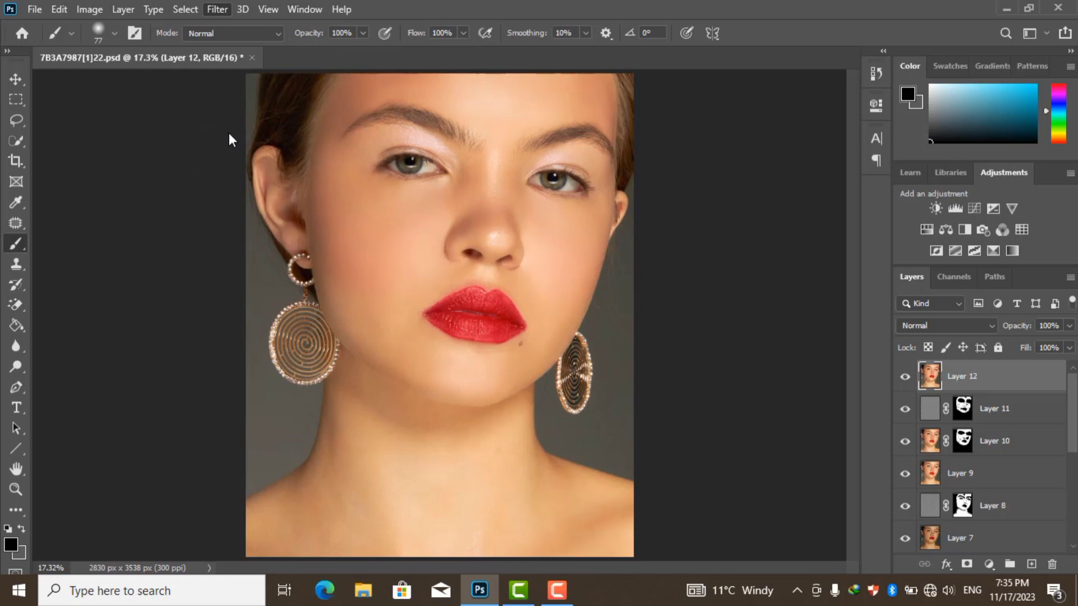
pyautogui.hotkey('ctrl', 'shift', 'x')
# Narrow the nose to a Face-Aware Nose Width of -41 and preview the warp
pyautogui.press('a')
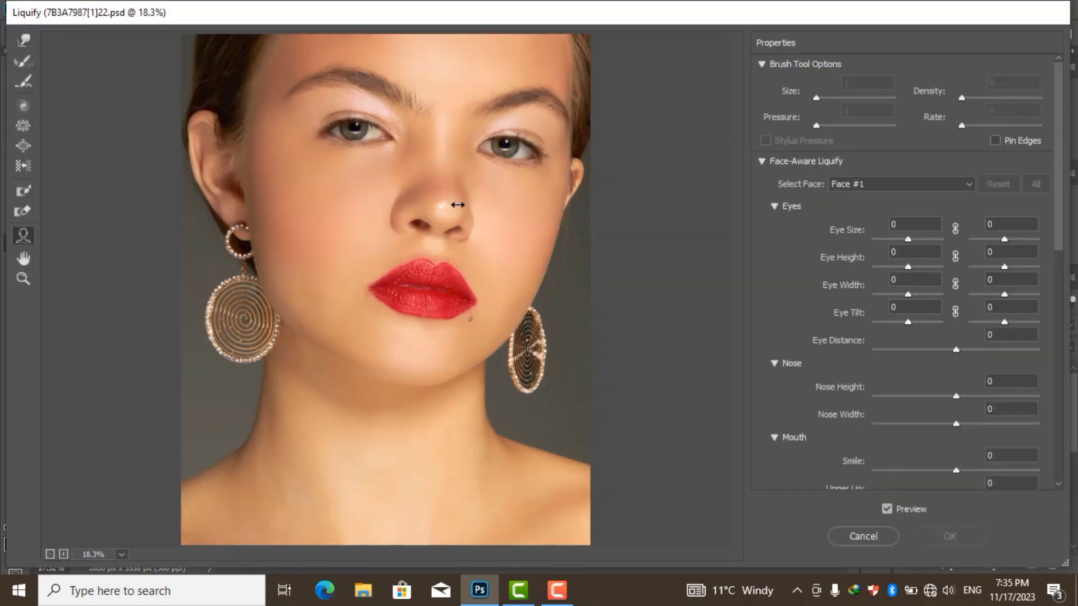
pyautogui.moveTo(457, 205); pyautogui.dragTo(446, 206)
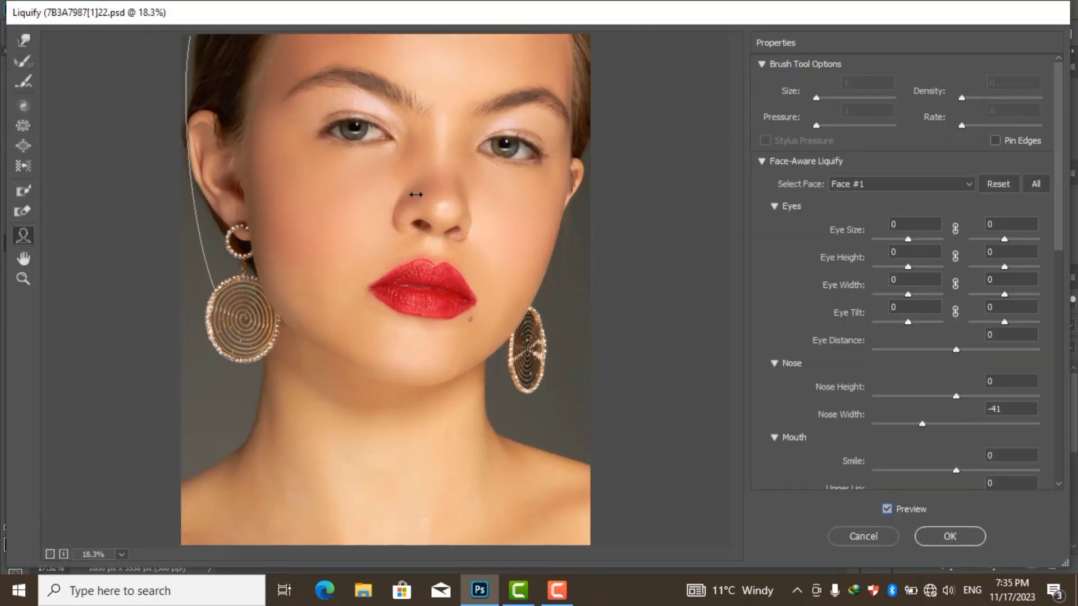
pyautogui.hotkey('ctrl', '+')
pyautogui.hotkey('ctrl', '+')
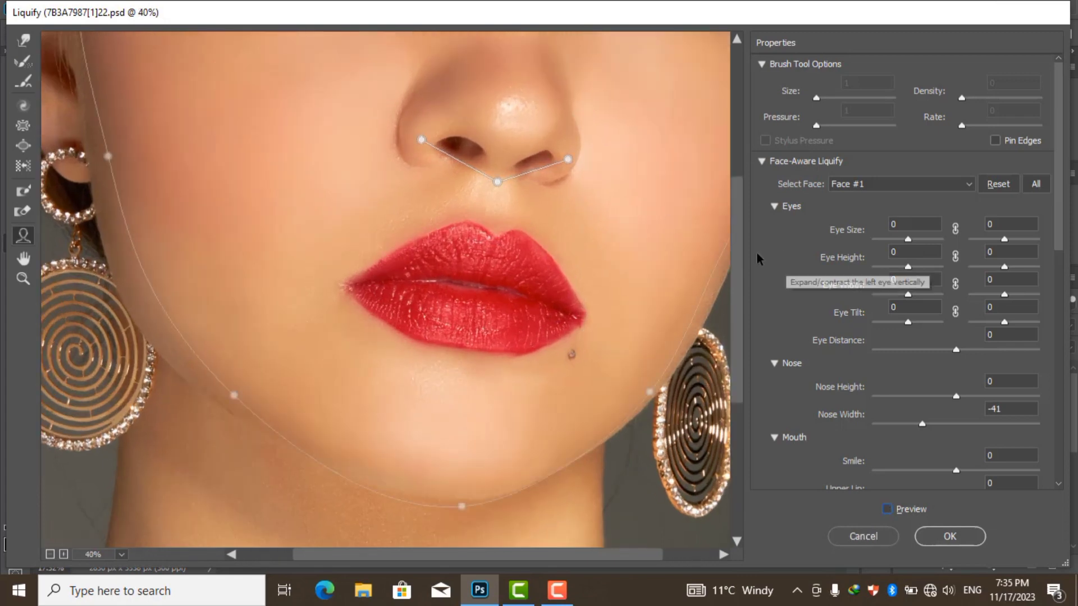
pyautogui.moveTo(737, 242); pyautogui.dragTo(736, 193)
pyautogui.click(22, 45)
pyautogui.press('p')
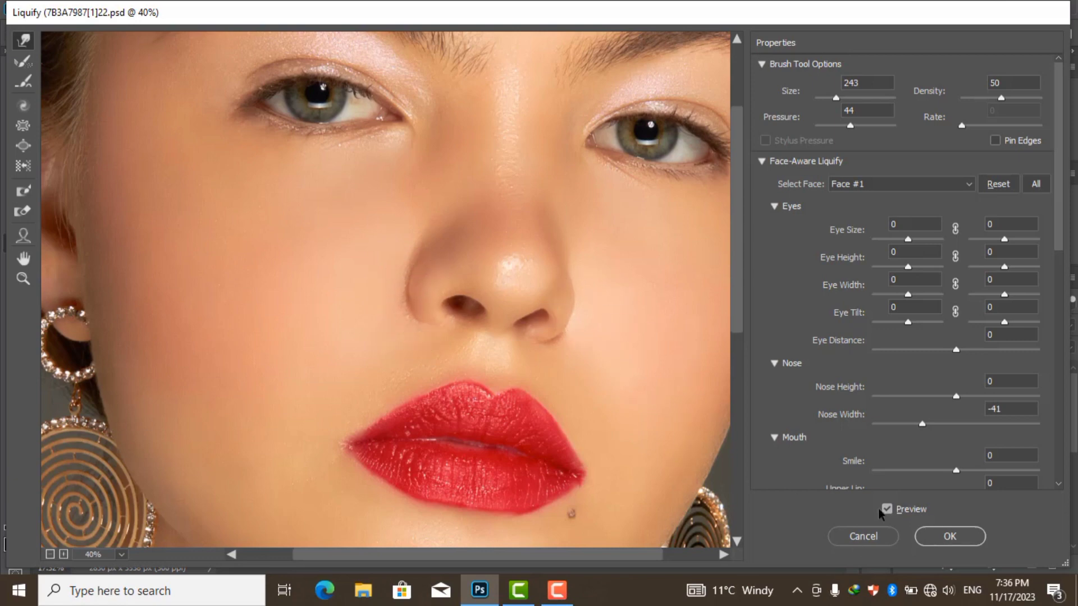
# Inspect the whole warped portrait and apply the Liquify changes
pyautogui.hotkey('ctrl', '0')
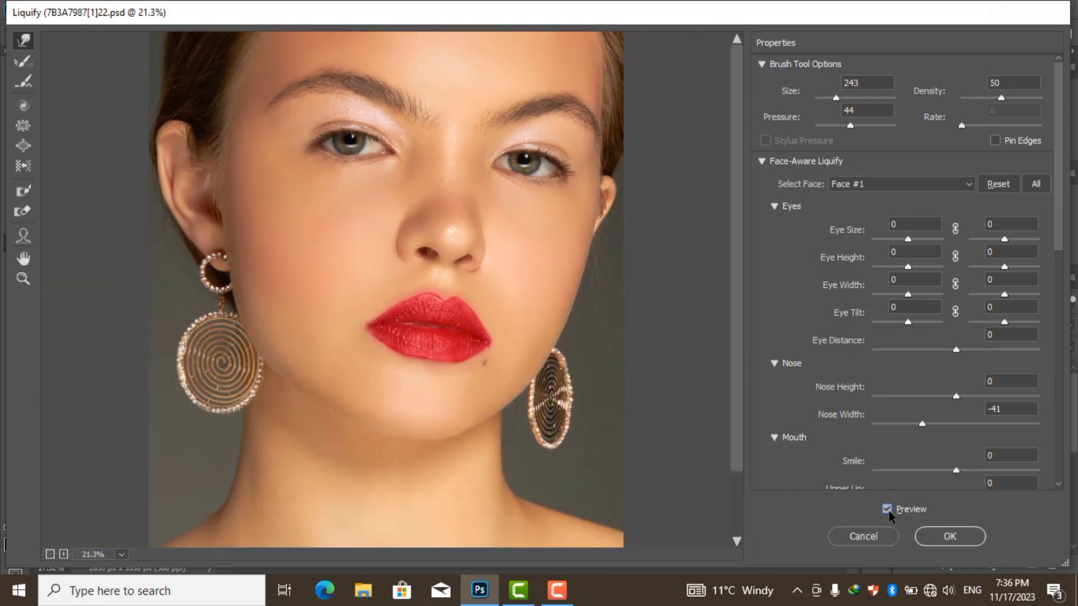
pyautogui.scroll(1, 361, 85)
pyautogui.scroll(-1, 361, 84)
pyautogui.scroll(1, 270, 73)
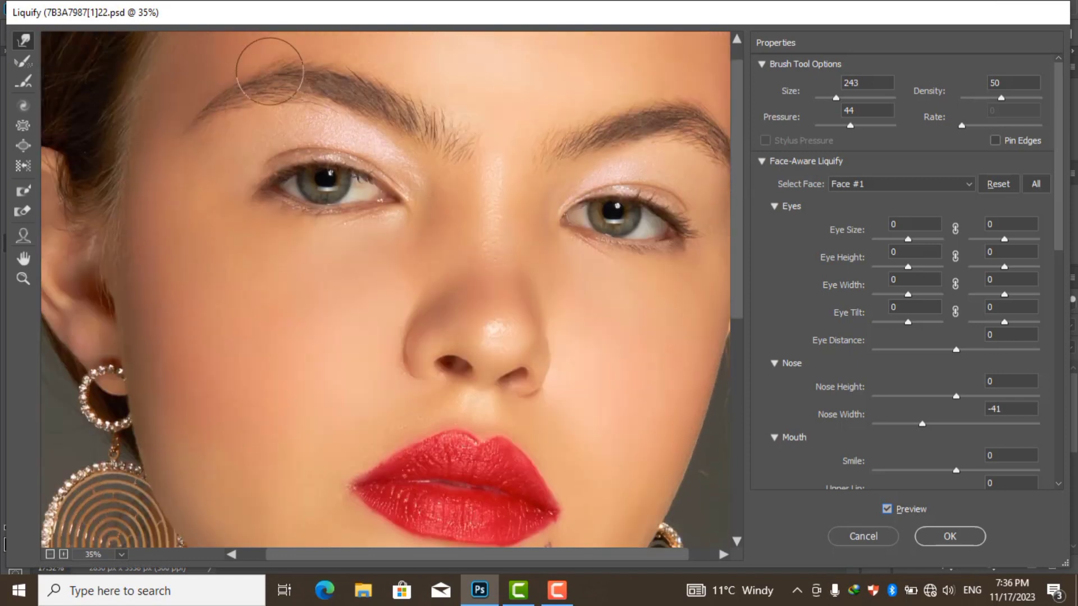
pyautogui.scroll(1, 259, 59)
pyautogui.scroll(-1, 259, 59)
pyautogui.scroll(1, 173, 89)
pyautogui.scroll(1, 225, 84)
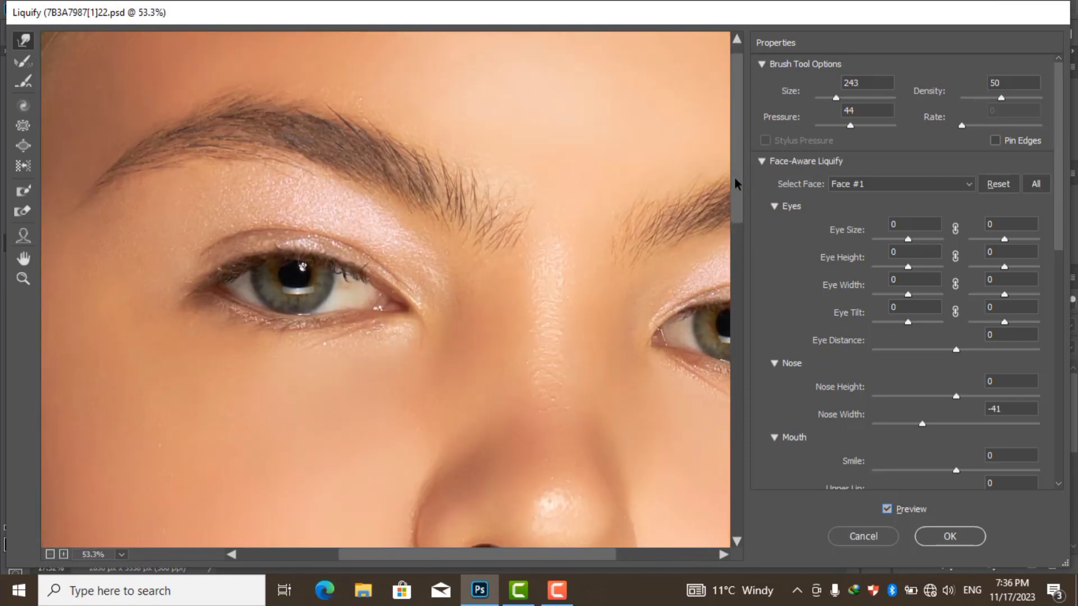
pyautogui.scroll(1, 238, 86)
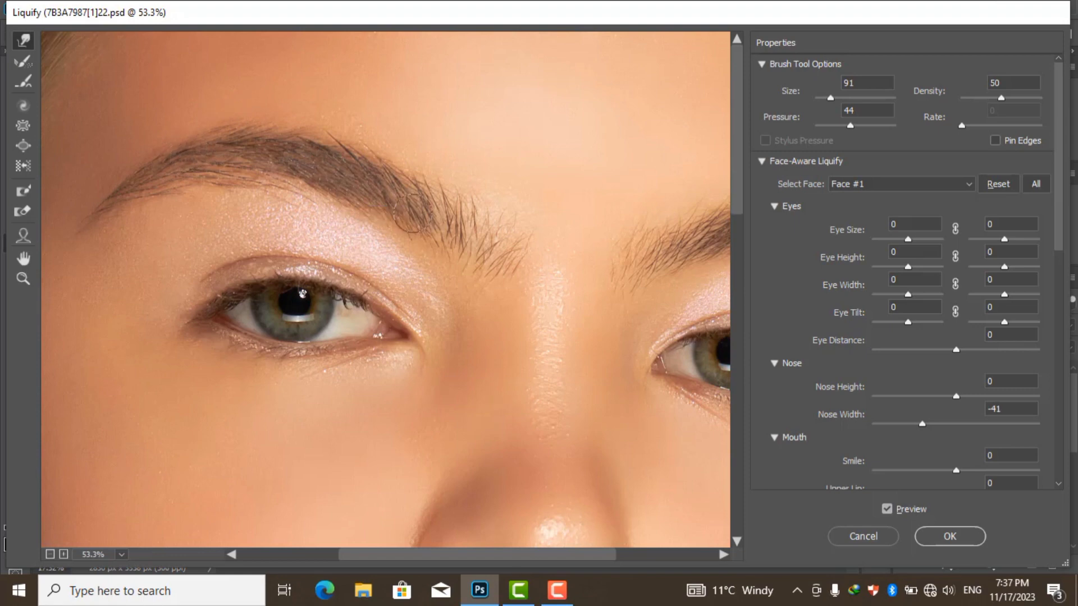
pyautogui.moveTo(480, 555); pyautogui.dragTo(581, 555)
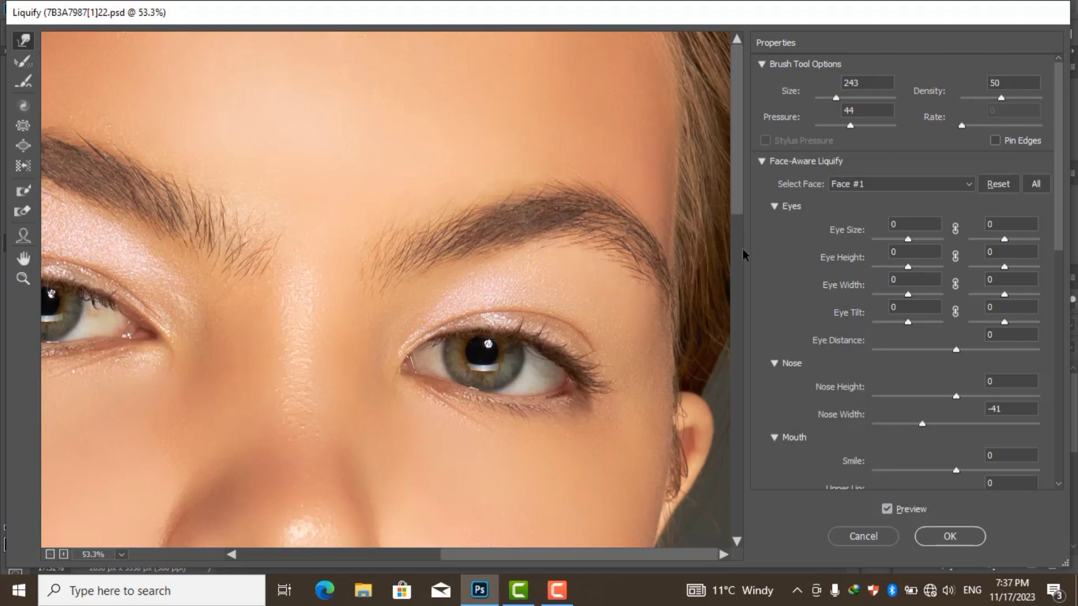
pyautogui.scroll(3, 649, 168)
pyautogui.hscroll(5, 360, 481)
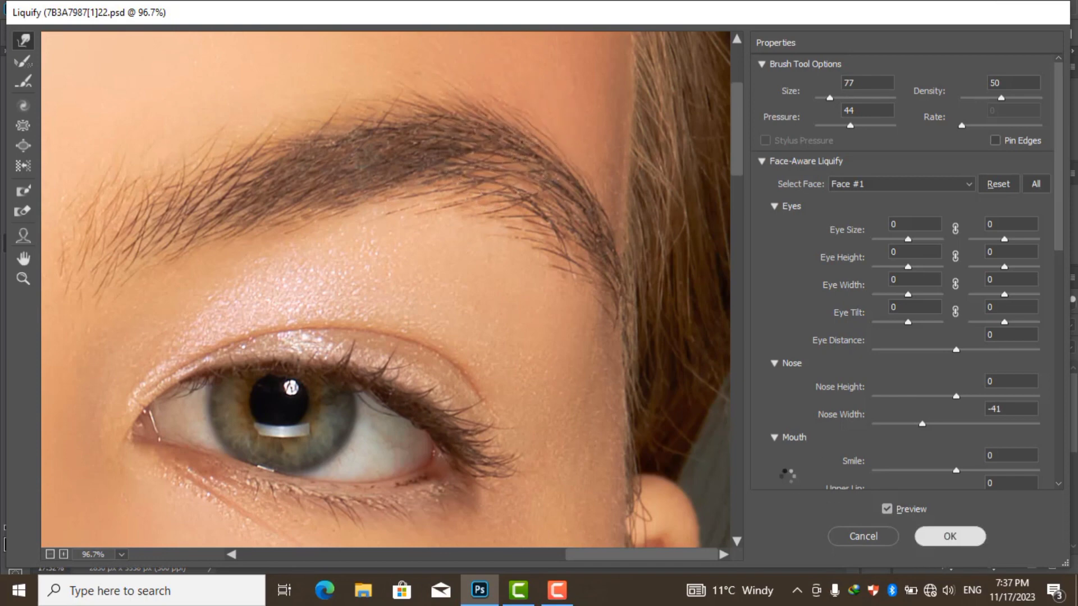
pyautogui.click(950, 536)
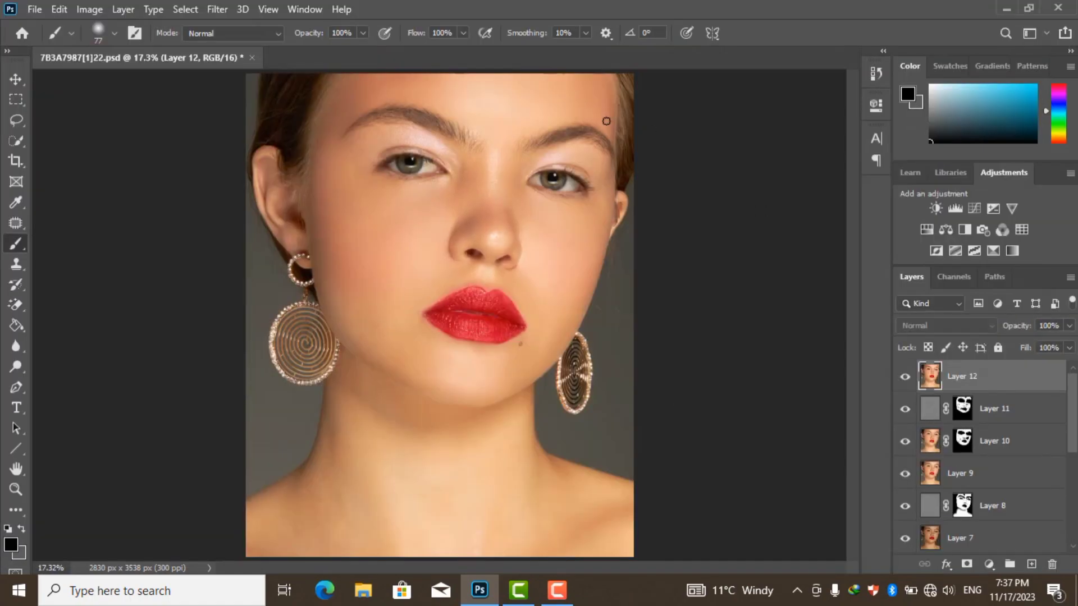
# Shrink the brush to about 10 px and set brown 66483e as the painting colour
pyautogui.scroll(10, 606, 121)
pyautogui.rightClick(16, 243)
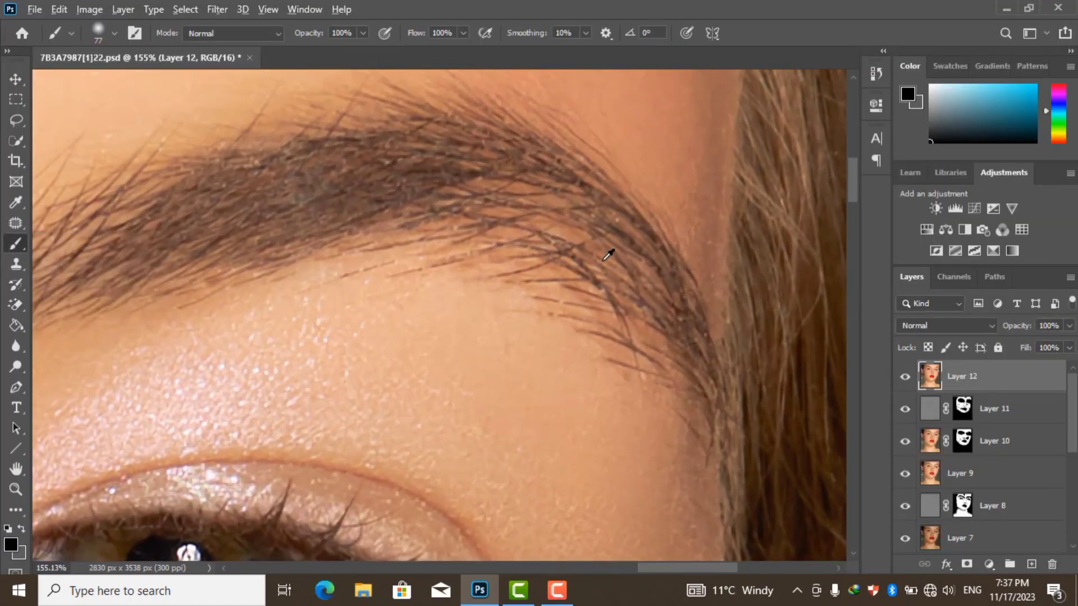
pyautogui.moveTo(597, 257); pyautogui.dragTo(546, 188)
pyautogui.press('i')
pyautogui.click(10, 543)
pyautogui.press('Return')
pyautogui.press('b')
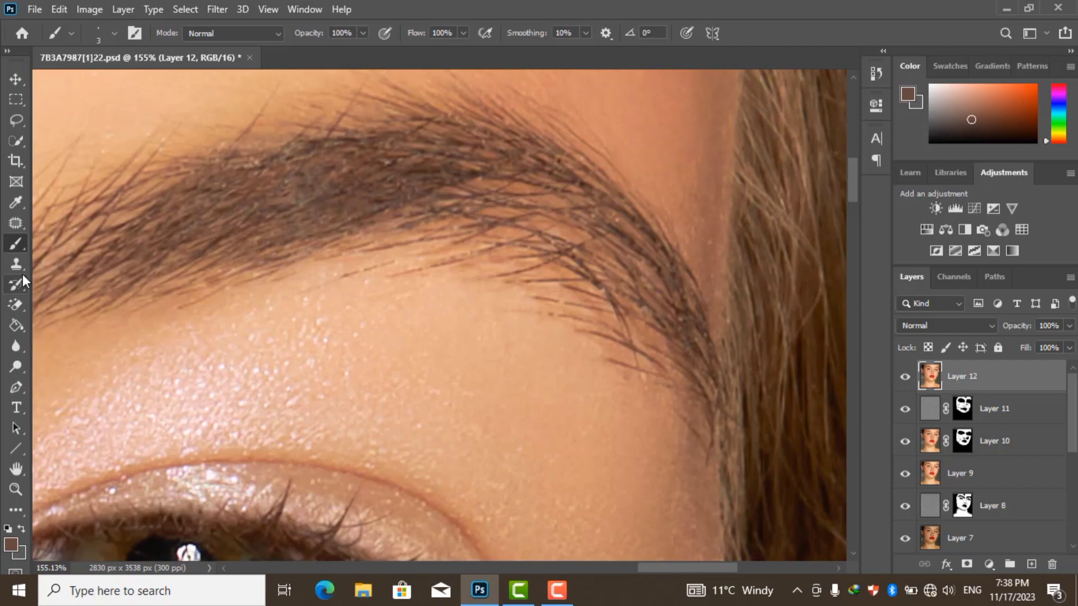
# Paint and clone along the eyebrow edge to tidy it
pyautogui.scroll(-3, 466, 213)
pyautogui.scroll(4, 465, 212)
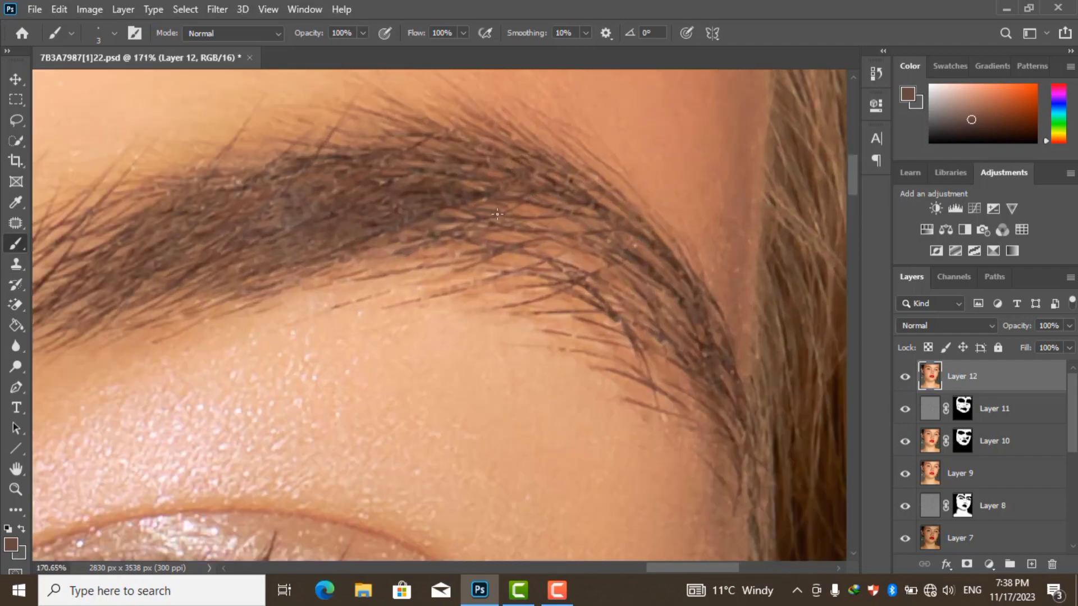
pyautogui.scroll(-1, 538, 238)
pyautogui.scroll(-3, 614, 272)
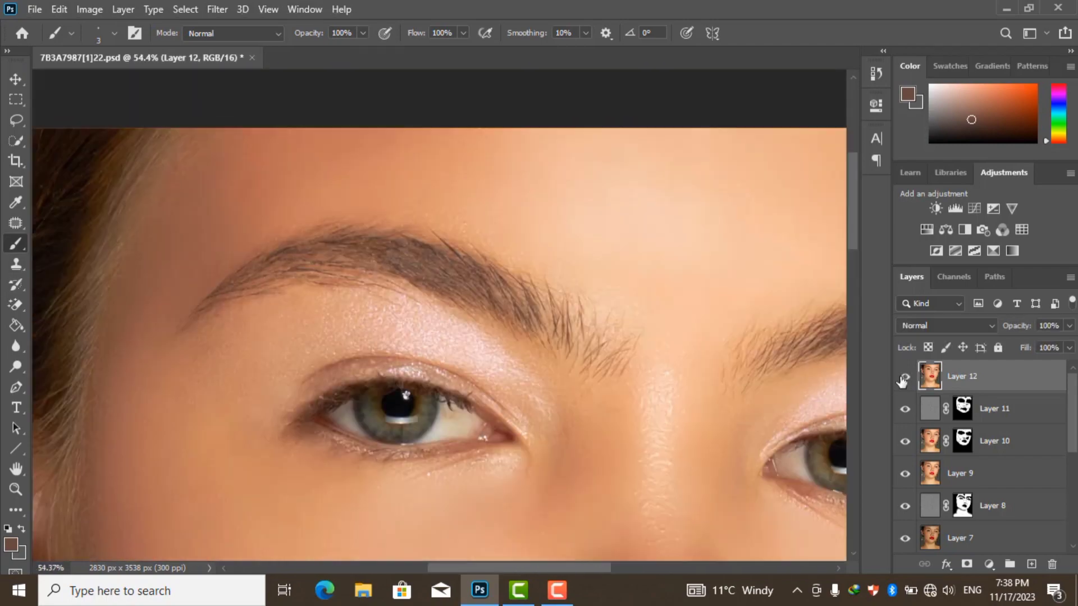
pyautogui.scroll(3, 614, 271)
pyautogui.click(17, 264)
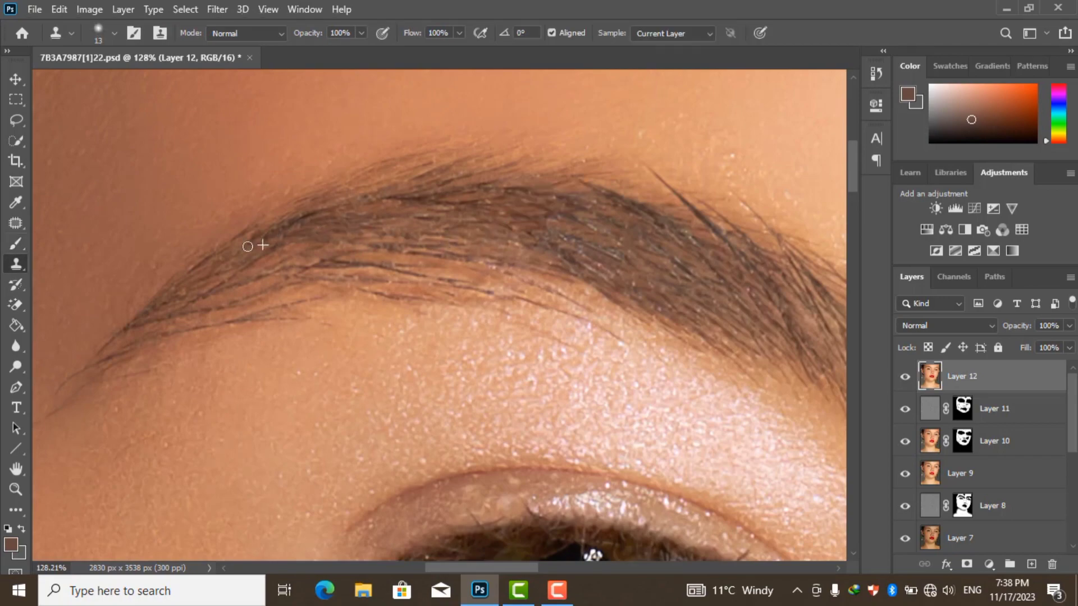
pyautogui.scroll(-1, 248, 246)
pyautogui.scroll(-2, 247, 246)
pyautogui.scroll(3, 436, 208)
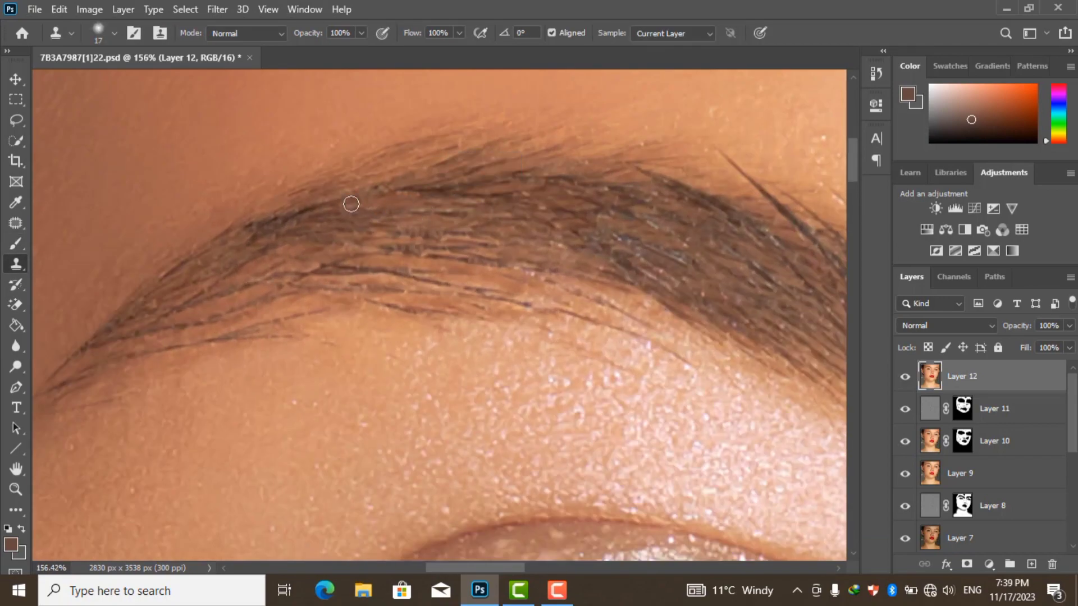
pyautogui.scroll(-2, 351, 204)
# Patch the eyebrow edge with the Patch tool and clear the selection
pyautogui.press('j')
pyautogui.scroll(2, 331, 205)
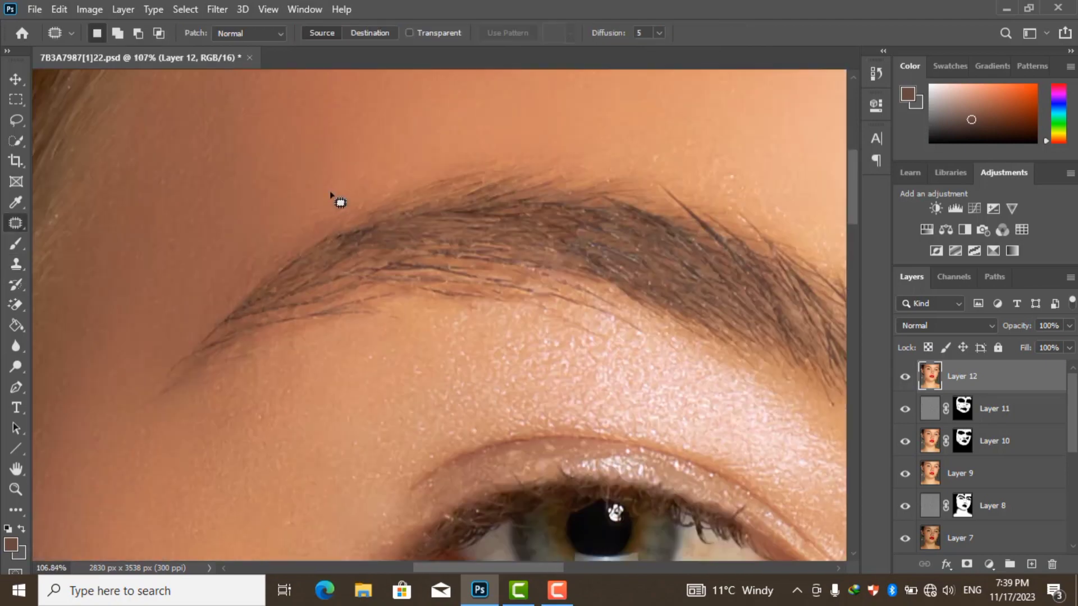
pyautogui.scroll(3, 359, 230)
pyautogui.moveTo(328, 230)
pyautogui.mouseDown()
pyautogui.moveTo(382, 223)
pyautogui.moveTo(238, 291)
pyautogui.mouseUp()
pyautogui.scroll(-3, 237, 292)
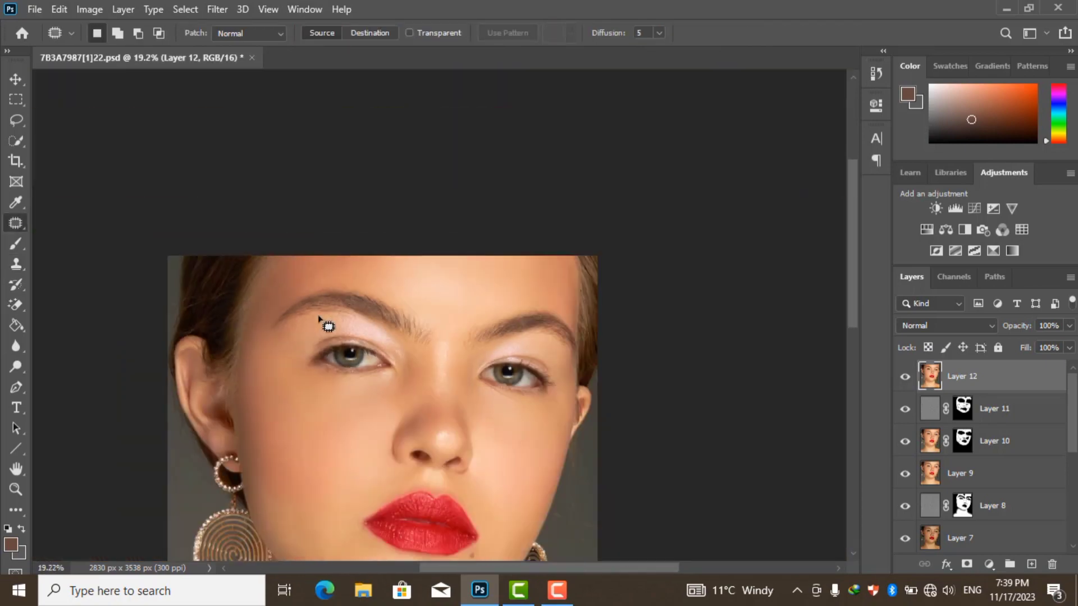
pyautogui.scroll(3, 325, 320)
pyautogui.hotkey('ctrl', 'd')
# Sample the skin colour at the brow edge and stamp visible layers into Layer 13
pyautogui.press('b')
pyautogui.scroll(1, 364, 180)
pyautogui.keyDown('alt'); pyautogui.click(370, 181); pyautogui.keyUp('alt')
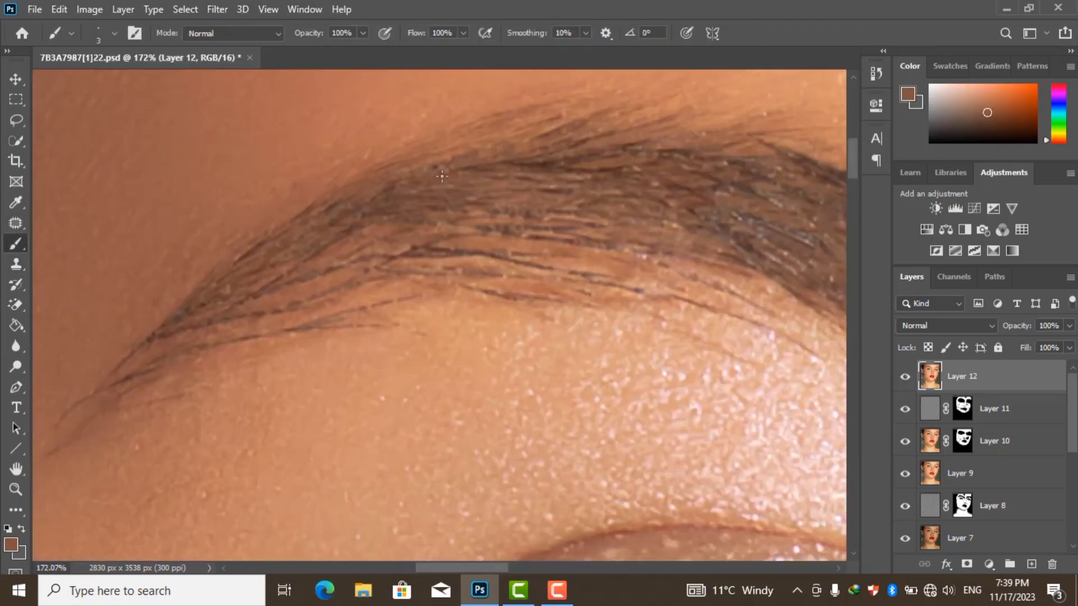
pyautogui.scroll(-5, 442, 175)
pyautogui.hotkey('ctrl', 'shift', 'alt', 'e')
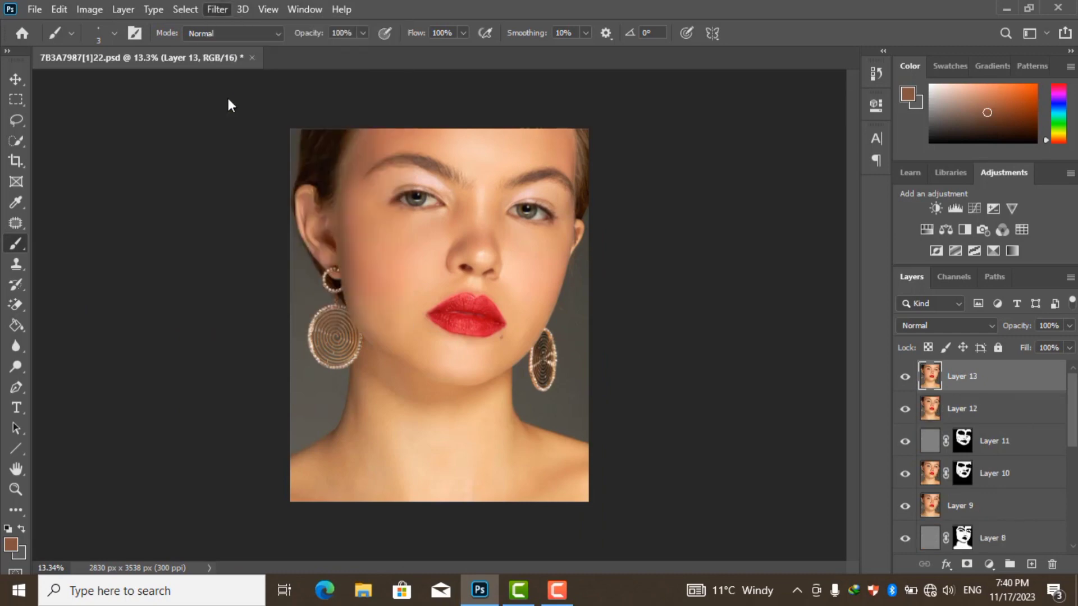
# Brighten Layer 13 in Camera Raw: Exposure +0.90, Contrast +17, Shadows +11, Blacks +23, Clarity +14
pyautogui.hotkey('ctrl', 'shift', 'a')
pyautogui.moveTo(904, 384)
pyautogui.mouseDown()
pyautogui.moveTo(890, 406)
pyautogui.moveTo(904, 408)
pyautogui.mouseUp()
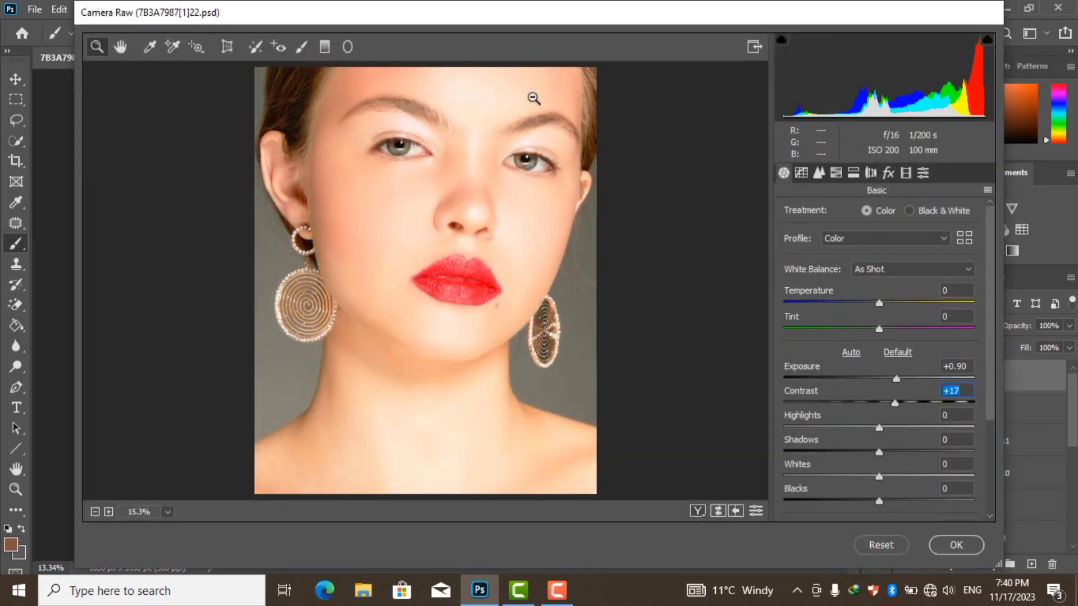
pyautogui.moveTo(534, 101); pyautogui.dragTo(565, 209)
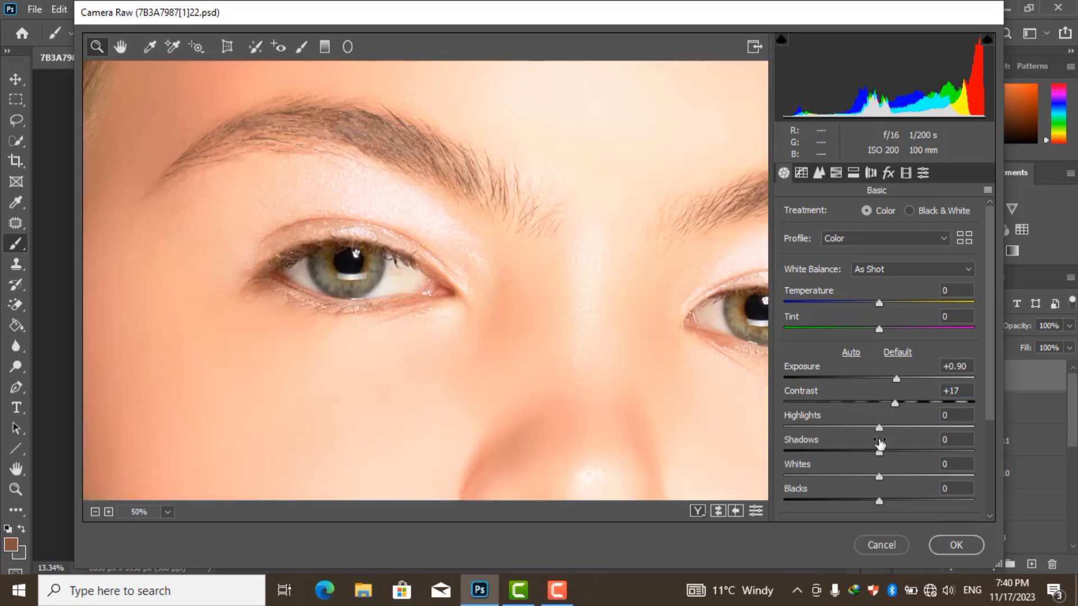
pyautogui.moveTo(879, 445); pyautogui.dragTo(889, 444)
pyautogui.moveTo(879, 501); pyautogui.dragTo(891, 502)
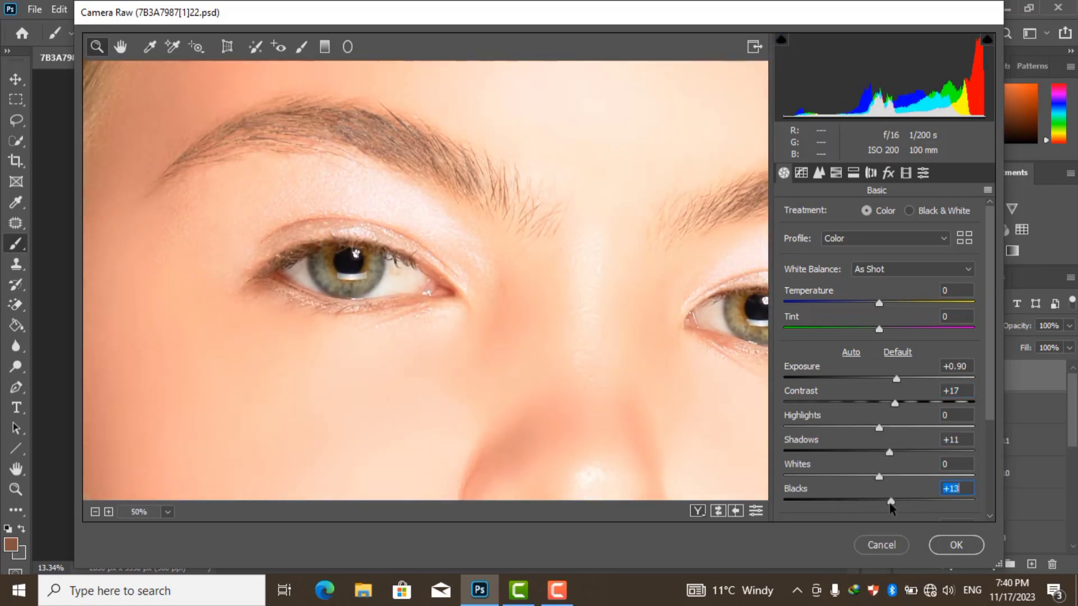
pyautogui.scroll(-3, 879, 413)
pyautogui.moveTo(909, 411); pyautogui.dragTo(905, 412)
pyautogui.moveTo(879, 422)
pyautogui.mouseDown()
pyautogui.moveTo(891, 424)
pyautogui.moveTo(880, 446)
pyautogui.mouseUp()
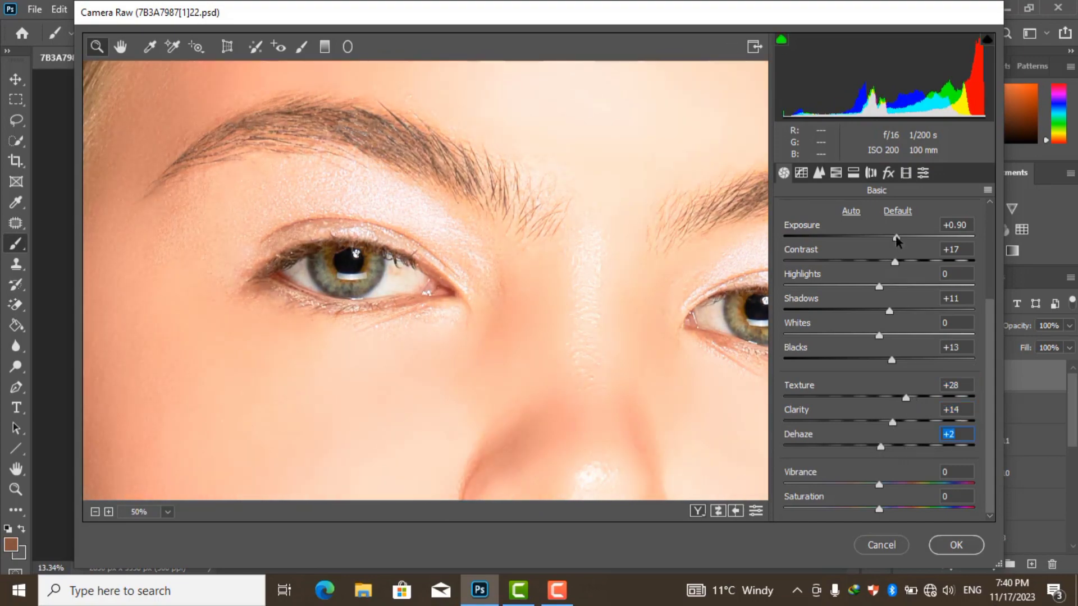
pyautogui.moveTo(897, 237); pyautogui.dragTo(901, 237)
pyautogui.moveTo(891, 360); pyautogui.dragTo(901, 360)
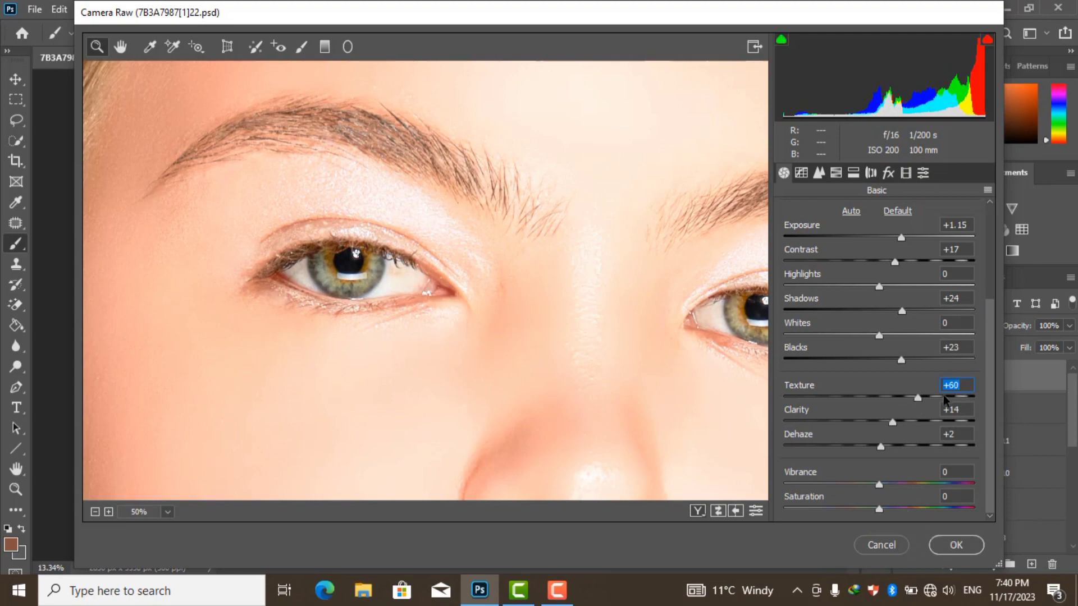
pyautogui.click(954, 544)
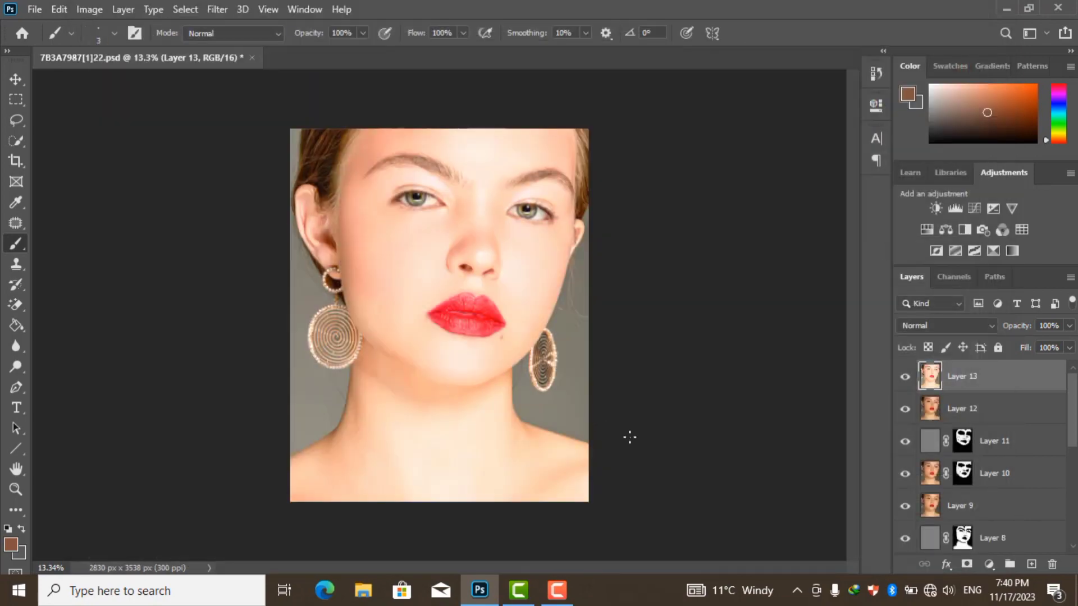
# Mask the brightening to the irises with white paint, then stamp visible layers into Layer 14
pyautogui.click(963, 376)
pyautogui.scroll(10, 415, 199)
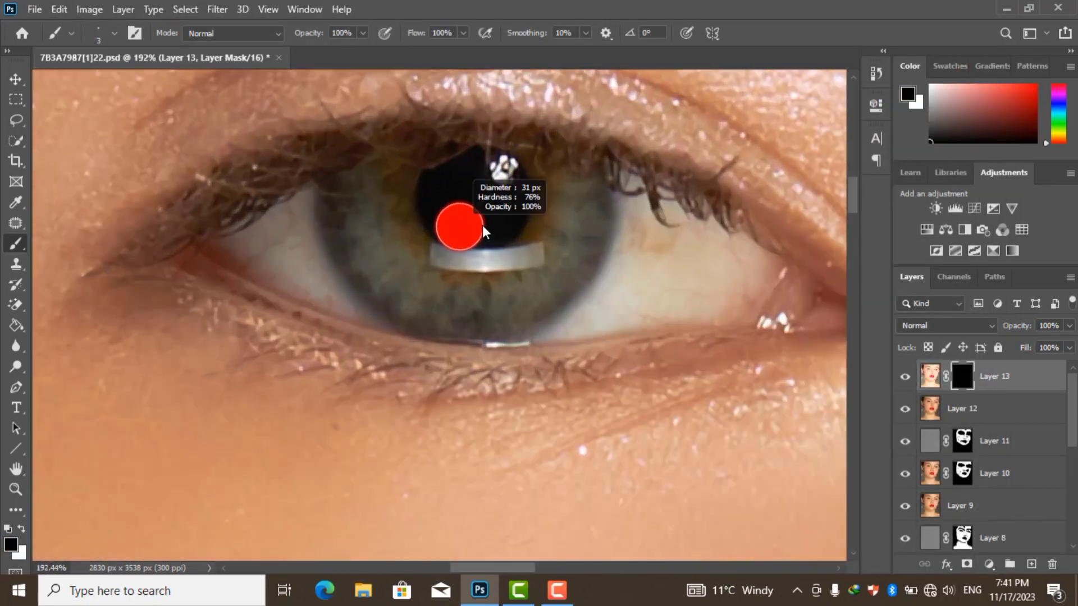
pyautogui.press('x')
pyautogui.moveTo(342, 198)
pyautogui.mouseDown()
pyautogui.moveTo(395, 177)
pyautogui.moveTo(361, 265)
pyautogui.moveTo(386, 293)
pyautogui.moveTo(510, 304)
pyautogui.moveTo(546, 185)
pyautogui.moveTo(506, 275)
pyautogui.moveTo(488, 240)
pyautogui.mouseUp()
pyautogui.scroll(1, 489, 241)
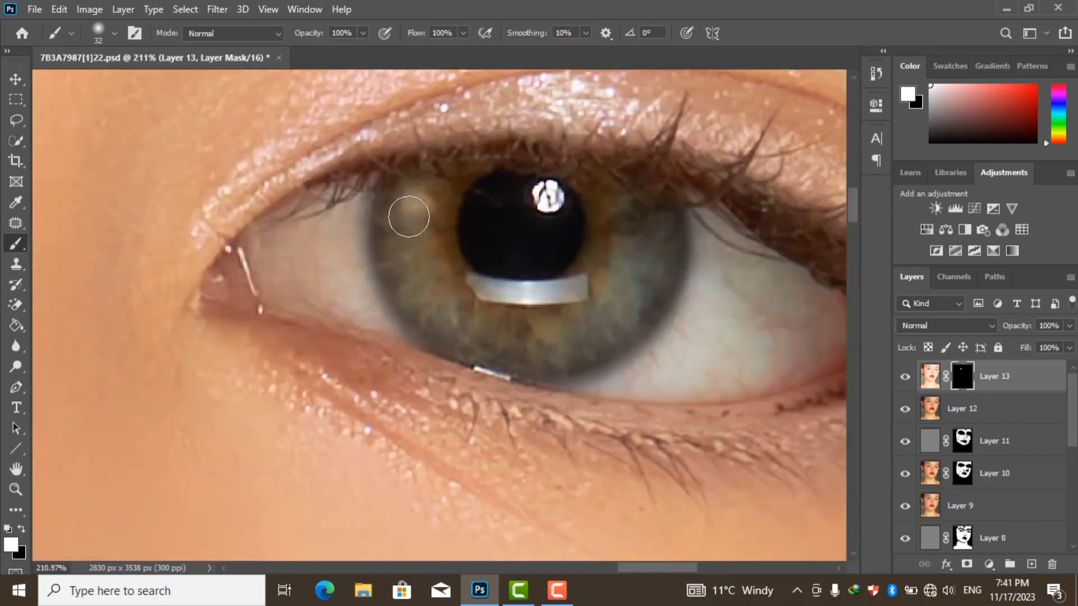
pyautogui.moveTo(409, 211)
pyautogui.mouseDown()
pyautogui.moveTo(480, 196)
pyautogui.moveTo(486, 221)
pyautogui.mouseUp()
pyautogui.press('x')
pyautogui.scroll(-3, 486, 221)
pyautogui.scroll(-3, 420, 413)
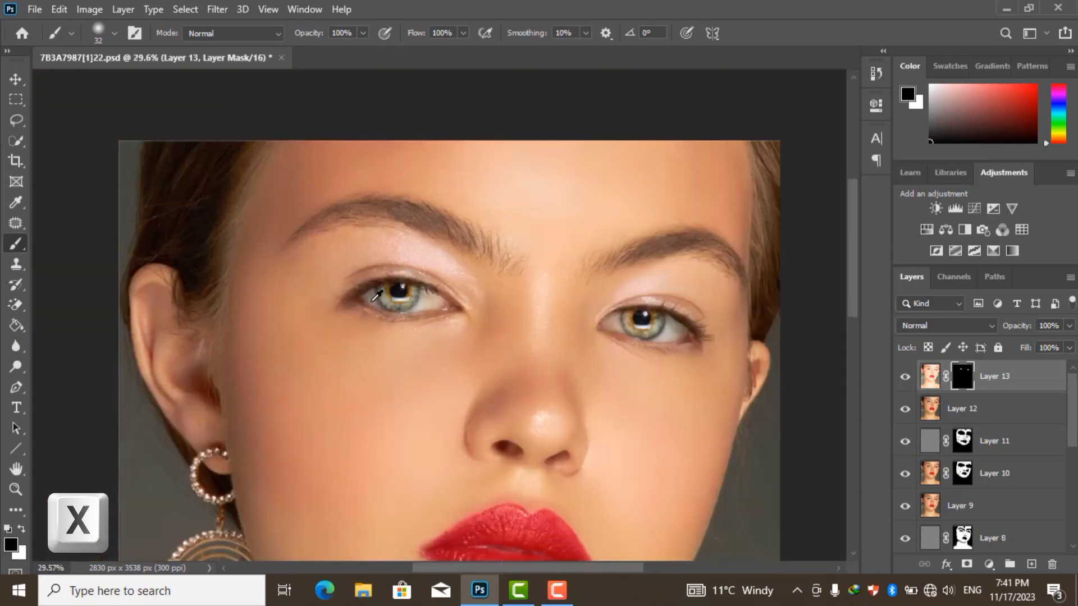
pyautogui.scroll(-2, 419, 413)
pyautogui.hotkey('ctrl', 'shift', 'alt', 'e')
pyautogui.click(217, 9)
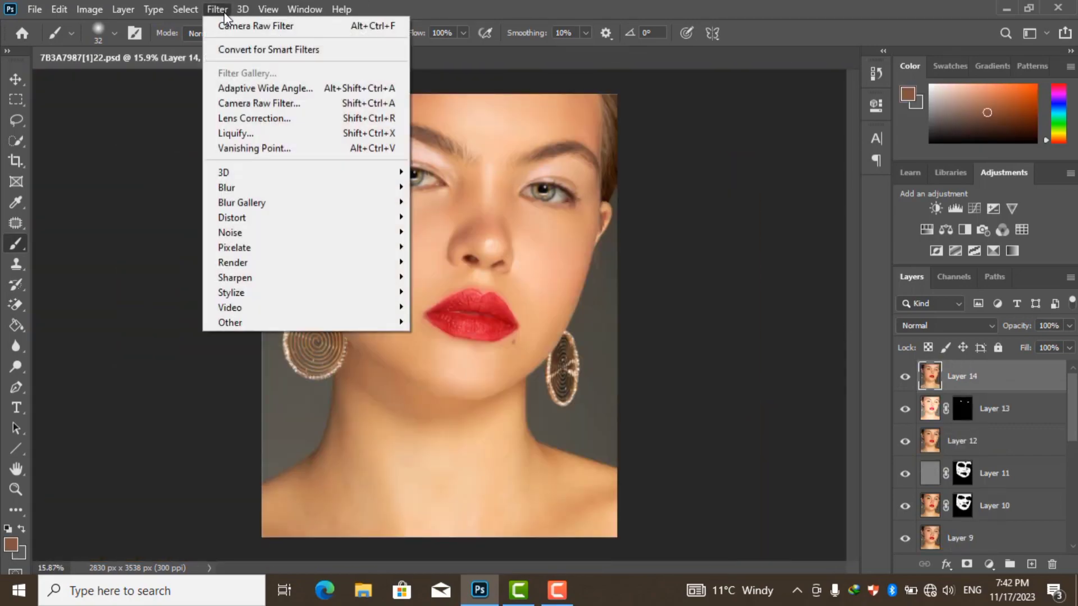
# In Camera Raw HSL, shift the Reds hue, Reds luminance to -16 and Oranges hue to -13
pyautogui.press('Escape')
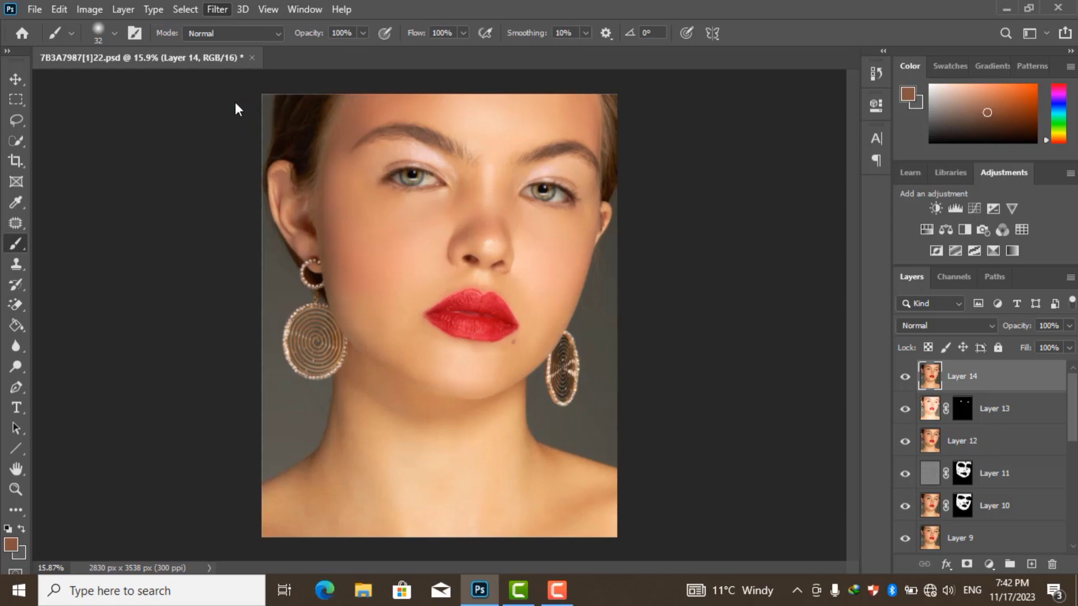
pyautogui.hotkey('ctrl', 'shift', 'a')
pyautogui.click(836, 173)
pyautogui.click(793, 215)
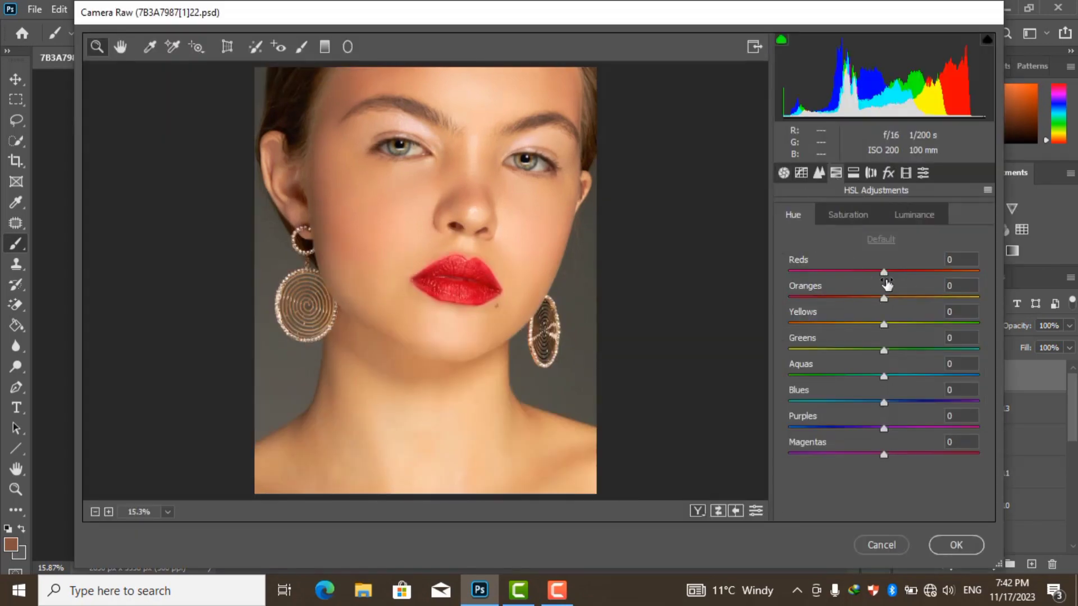
pyautogui.moveTo(884, 273); pyautogui.dragTo(885, 274)
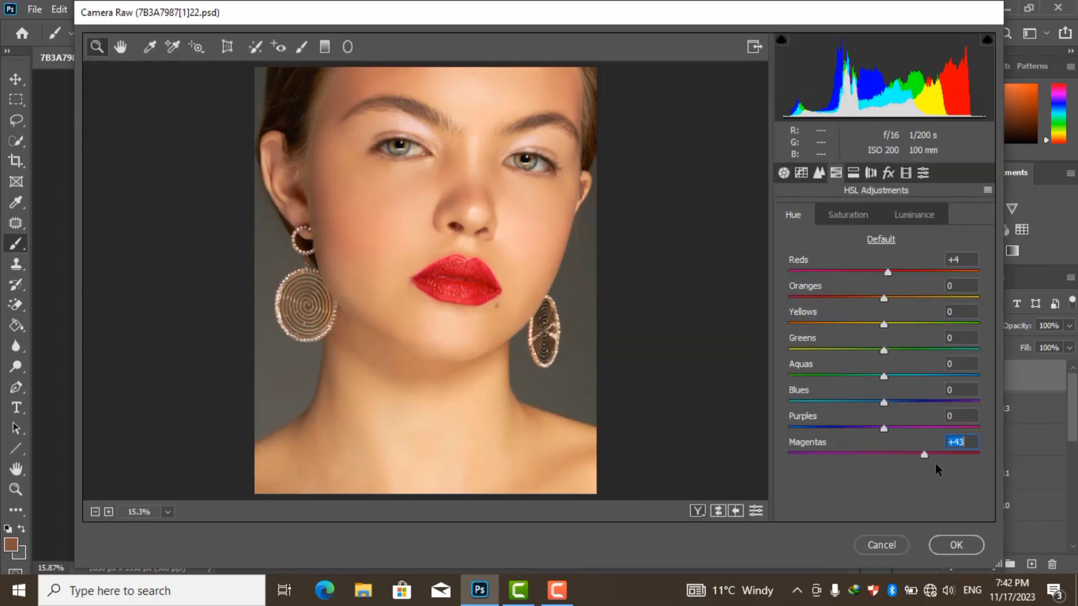
pyautogui.click(847, 215)
pyautogui.click(914, 214)
pyautogui.moveTo(883, 272); pyautogui.dragTo(868, 279)
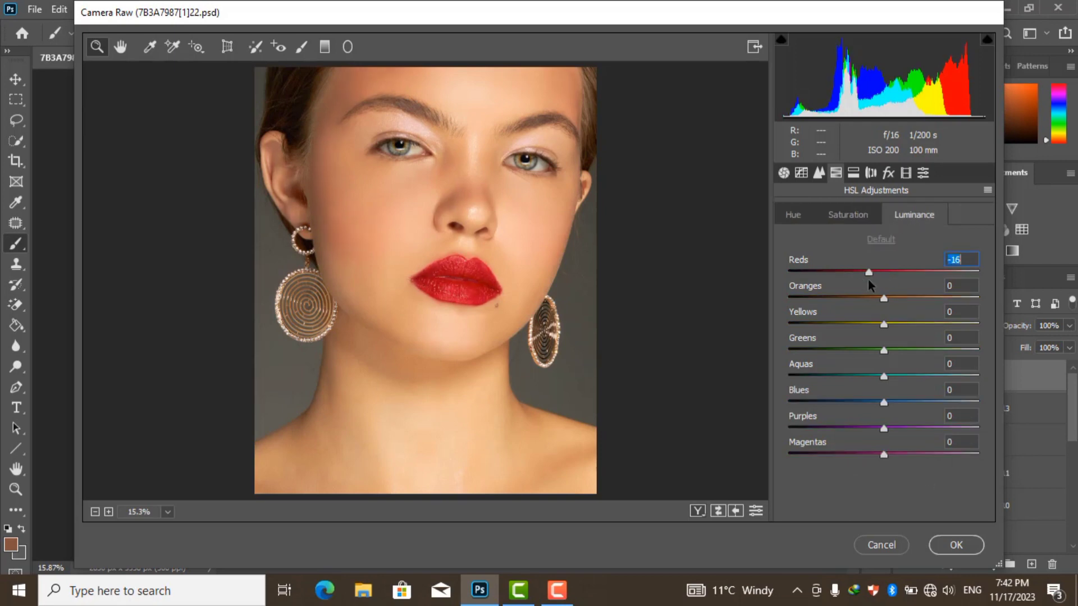
pyautogui.click(848, 214)
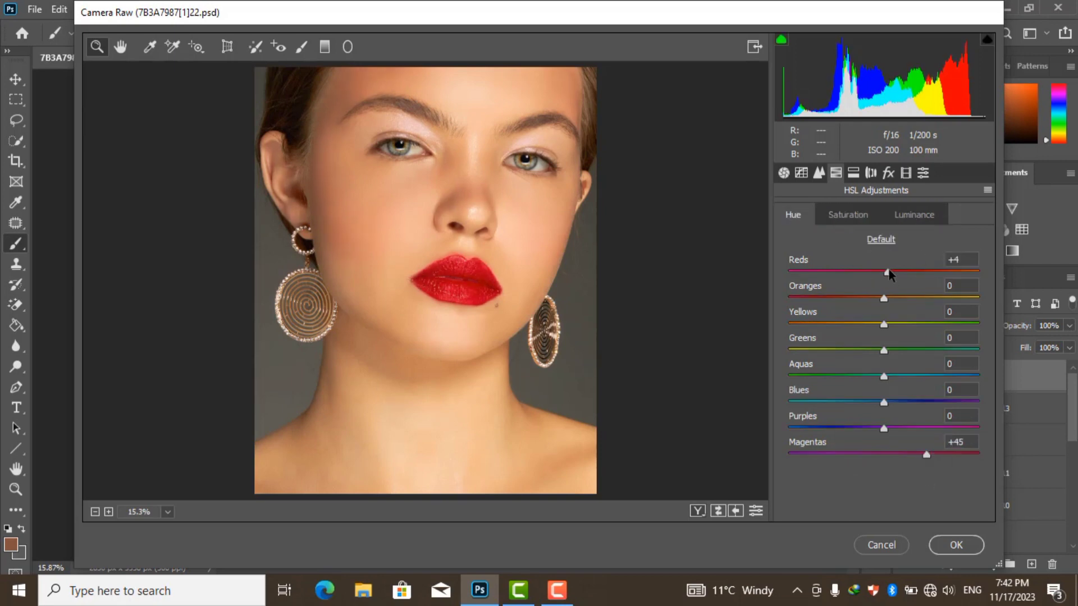
pyautogui.moveTo(885, 298); pyautogui.dragTo(873, 298)
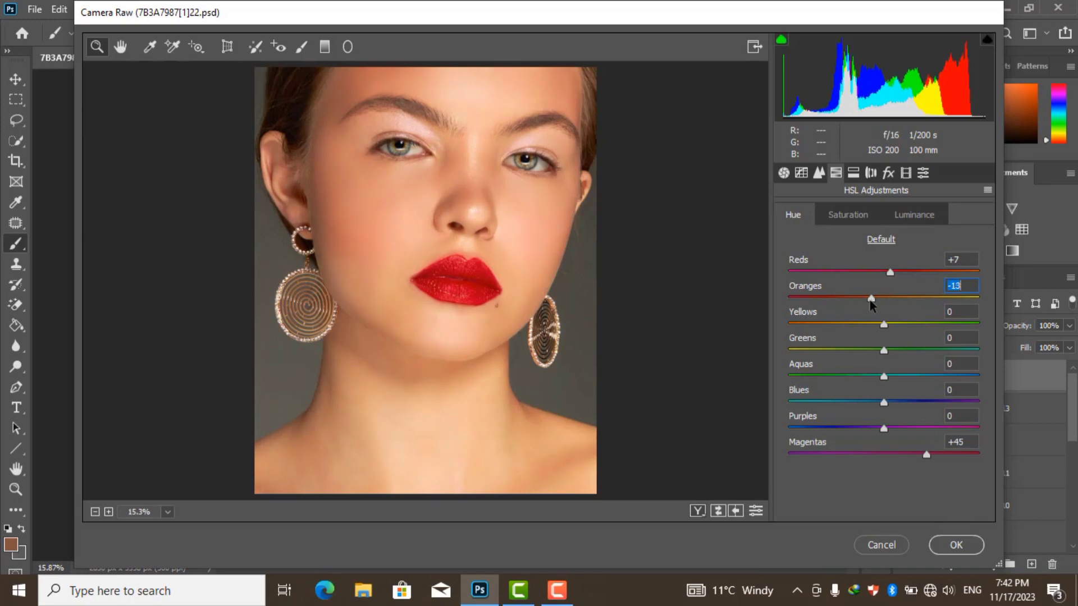
pyautogui.click(956, 545)
# Hide the recoloured layer behind a black mask and paint white over the lower and upper lips
pyautogui.keyDown('alt'); pyautogui.click(966, 564); pyautogui.keyUp('alt')
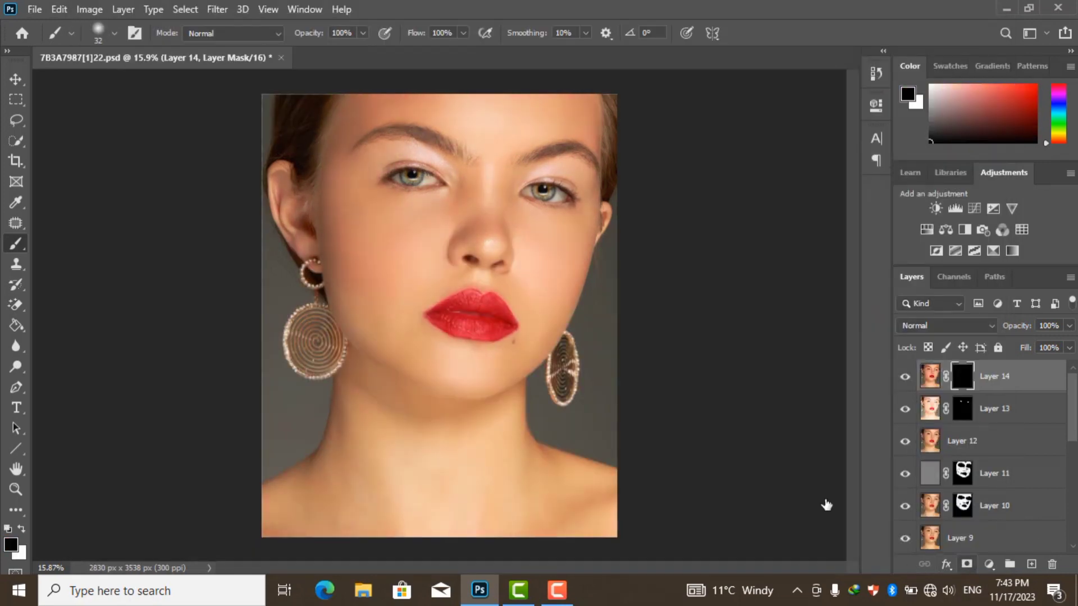
pyautogui.scroll(5, 460, 314)
pyautogui.press(']')
pyautogui.press(']')
pyautogui.press(']')
pyautogui.moveTo(444, 348); pyautogui.dragTo(453, 356)
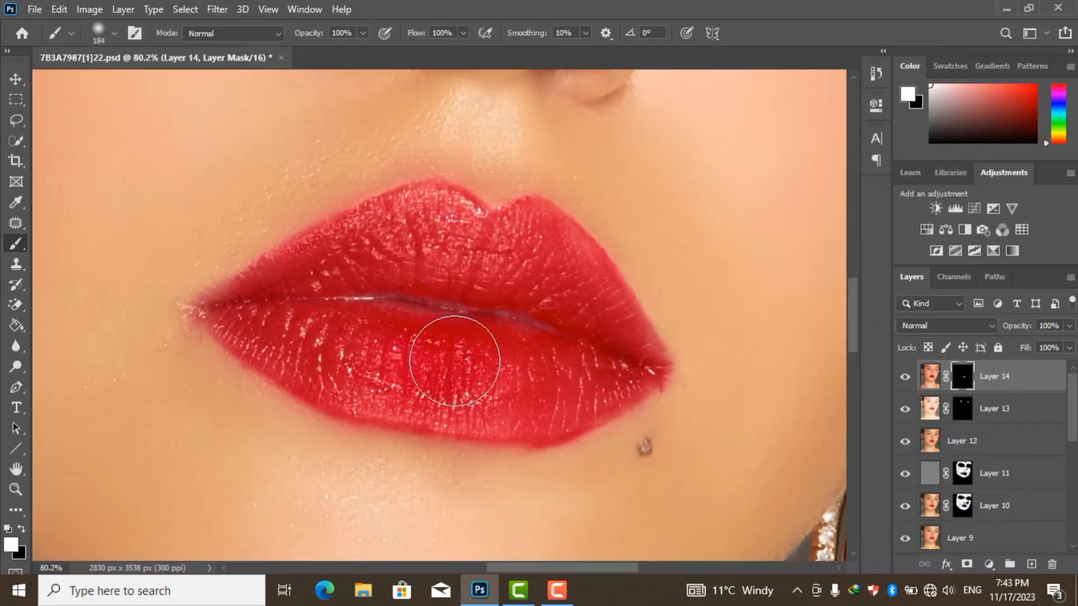
pyautogui.press('[')
pyautogui.press('[')
pyautogui.moveTo(253, 313)
pyautogui.mouseDown()
pyautogui.moveTo(541, 233)
pyautogui.moveTo(404, 241)
pyautogui.moveTo(433, 221)
pyautogui.mouseUp()
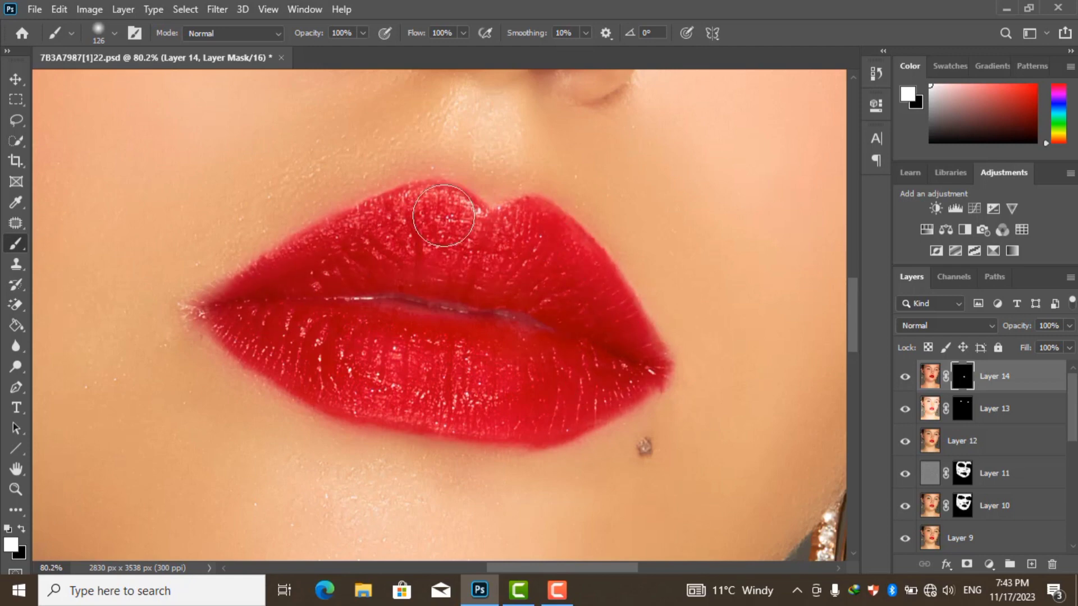
pyautogui.scroll(-5, 469, 397)
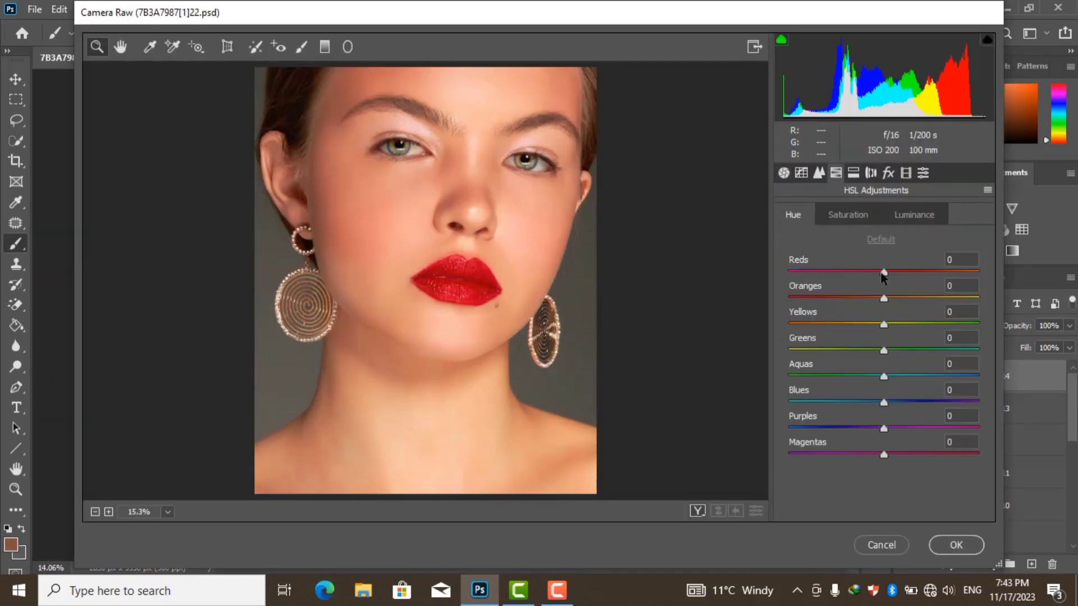
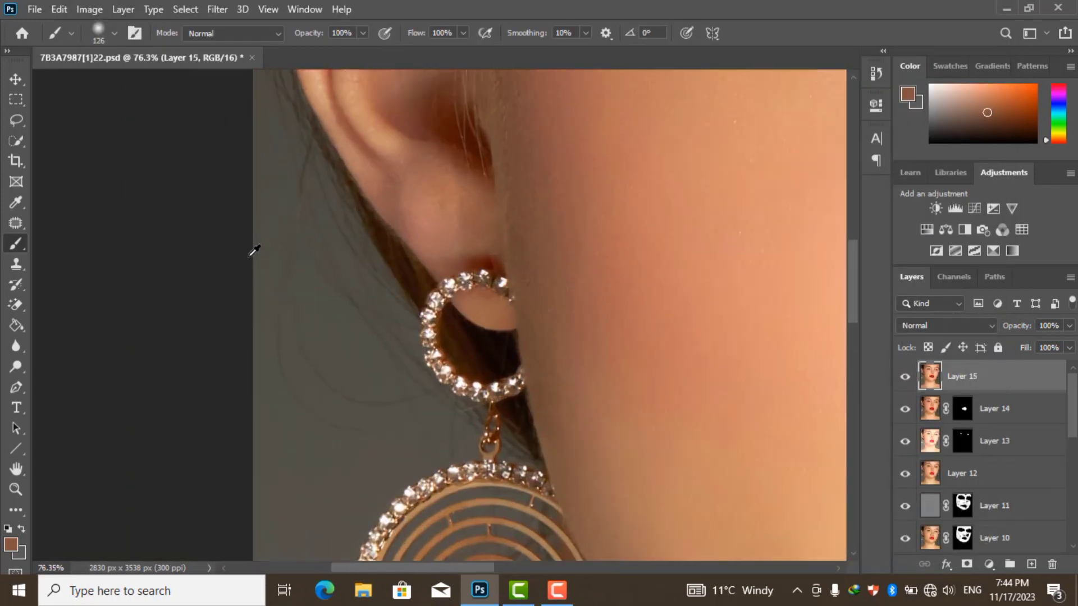
# Select the Clone Stamp tool and zoom in around the dangling earring and its chain
pyautogui.click(16, 264)
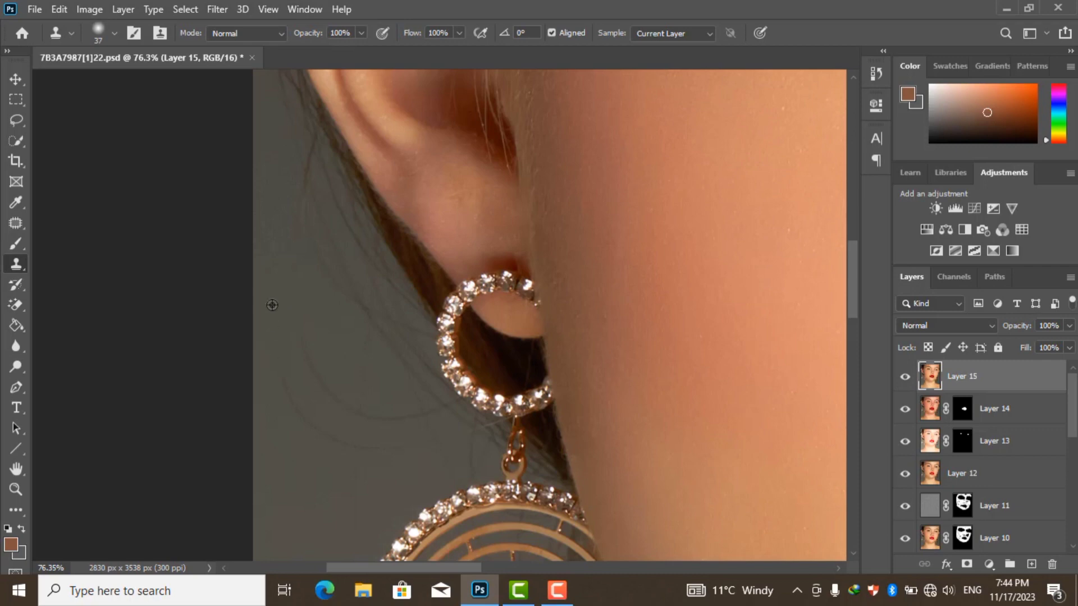
pyautogui.scroll(2, 298, 408)
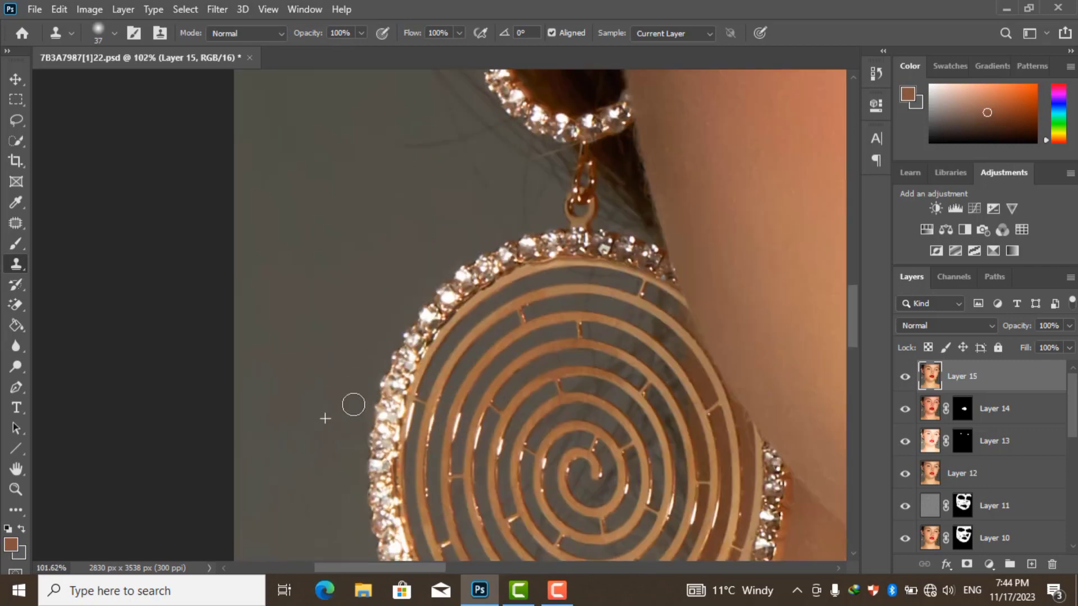
pyautogui.scroll(3, 370, 281)
pyautogui.scroll(-3, 470, 353)
pyautogui.scroll(2, 397, 253)
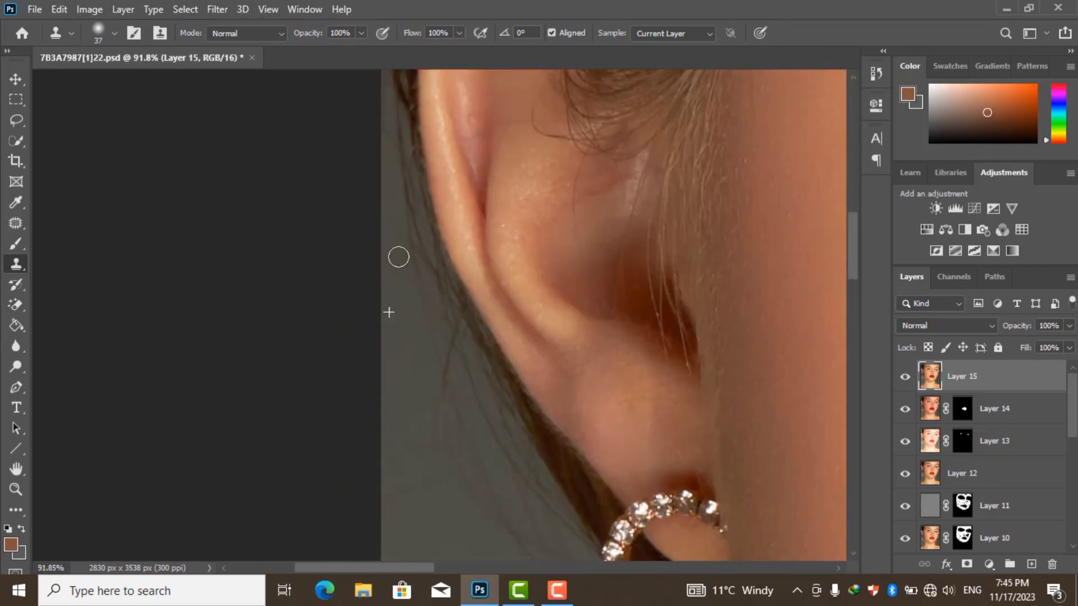
pyautogui.scroll(-1, 433, 386)
pyautogui.scroll(-2, 404, 178)
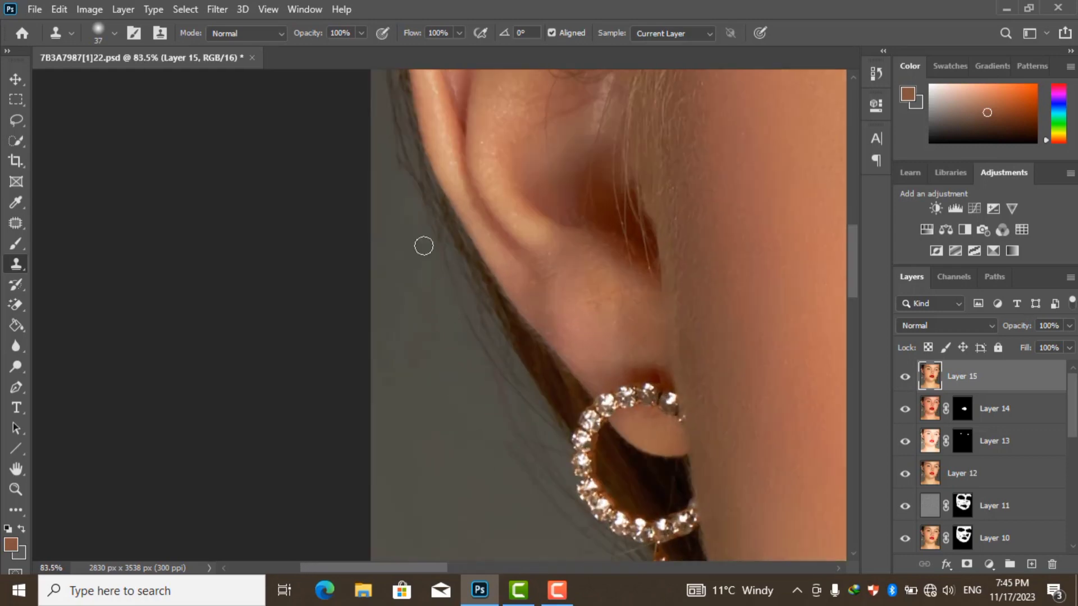
pyautogui.scroll(-2, 421, 245)
pyautogui.scroll(2, 474, 334)
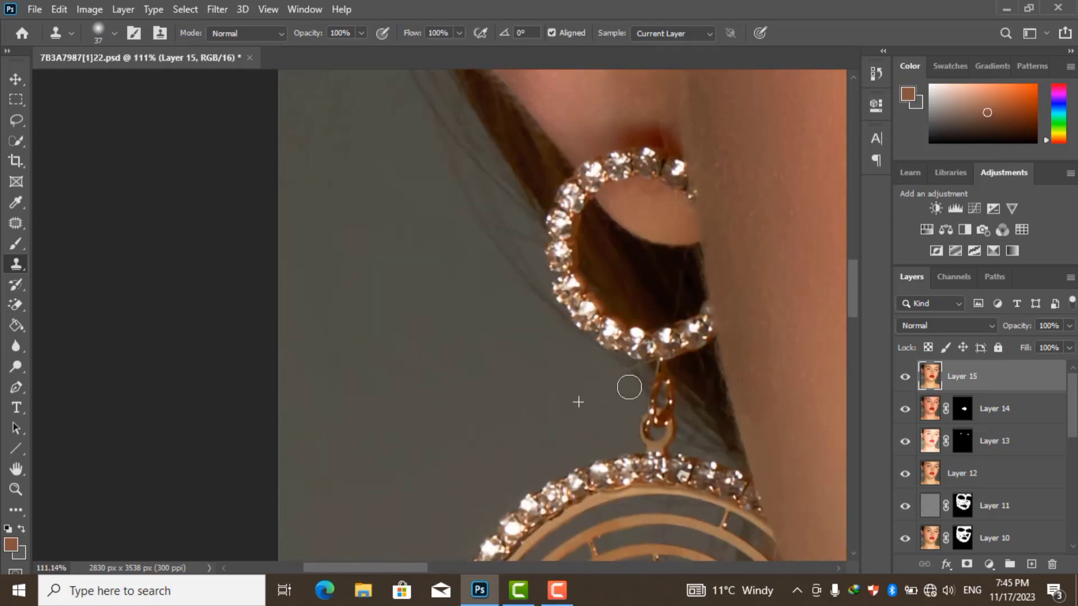
pyautogui.scroll(3, 628, 387)
pyautogui.scroll(3, 650, 355)
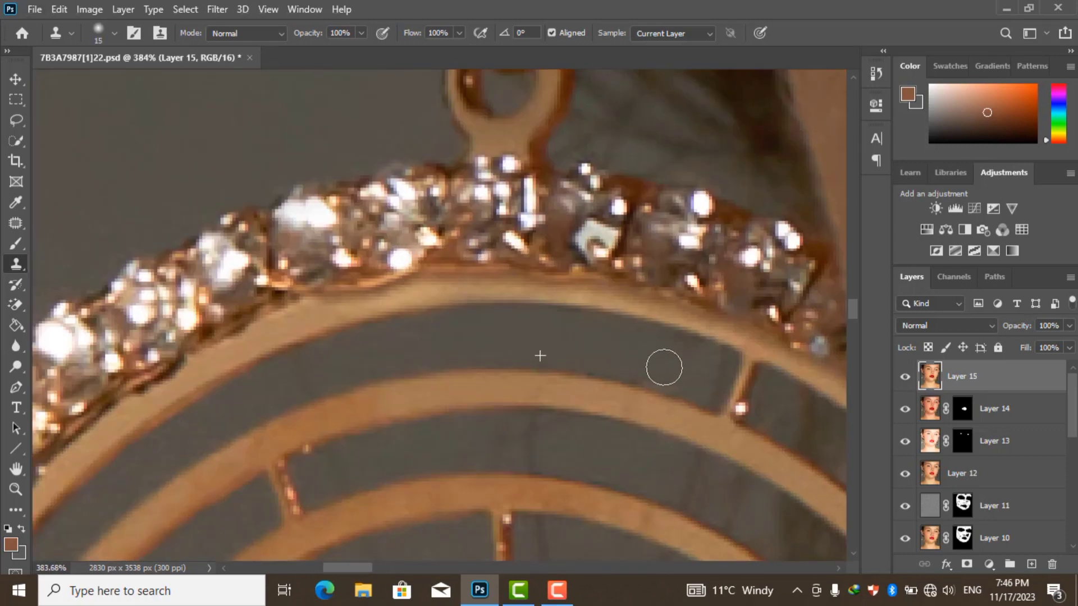
pyautogui.scroll(-3, 664, 368)
pyautogui.scroll(-3, 561, 314)
pyautogui.scroll(4, 506, 289)
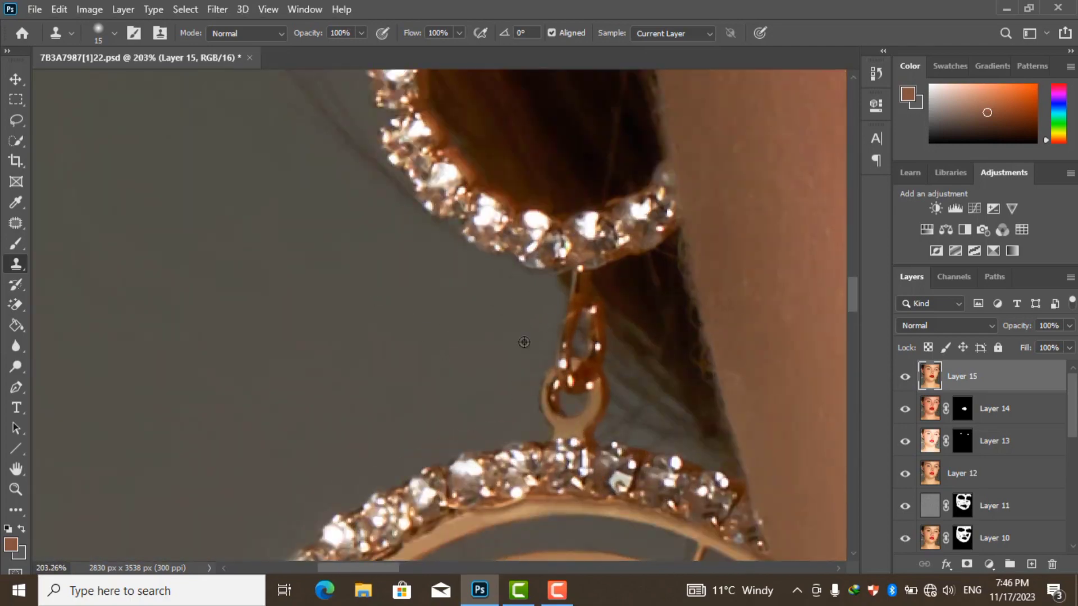
pyautogui.scroll(3, 519, 367)
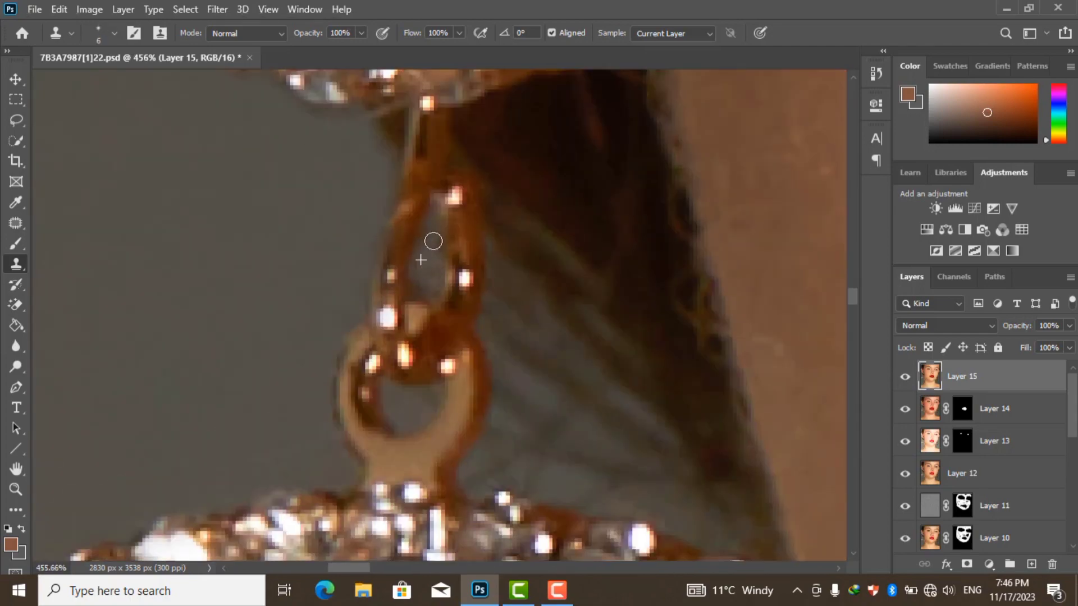
pyautogui.scroll(-3, 433, 242)
pyautogui.scroll(2, 483, 393)
# Enlarge the clone brush and paint out the stray hair beside the earring chain
pyautogui.press(']')
pyautogui.press(']')
pyautogui.press(']')
pyautogui.scroll(2, 443, 323)
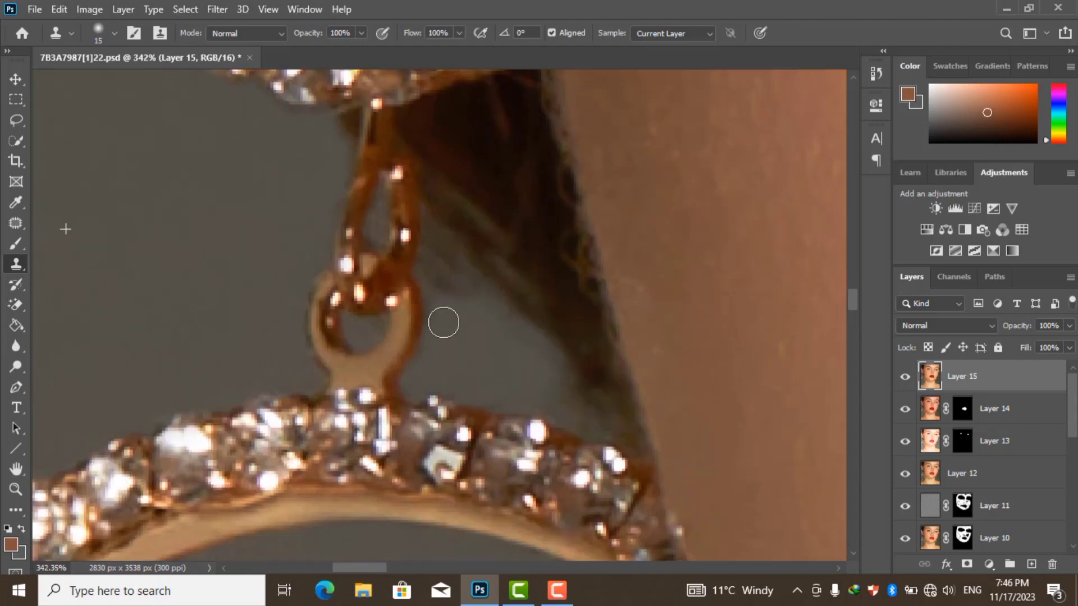
pyautogui.moveTo(612, 418); pyautogui.dragTo(560, 379)
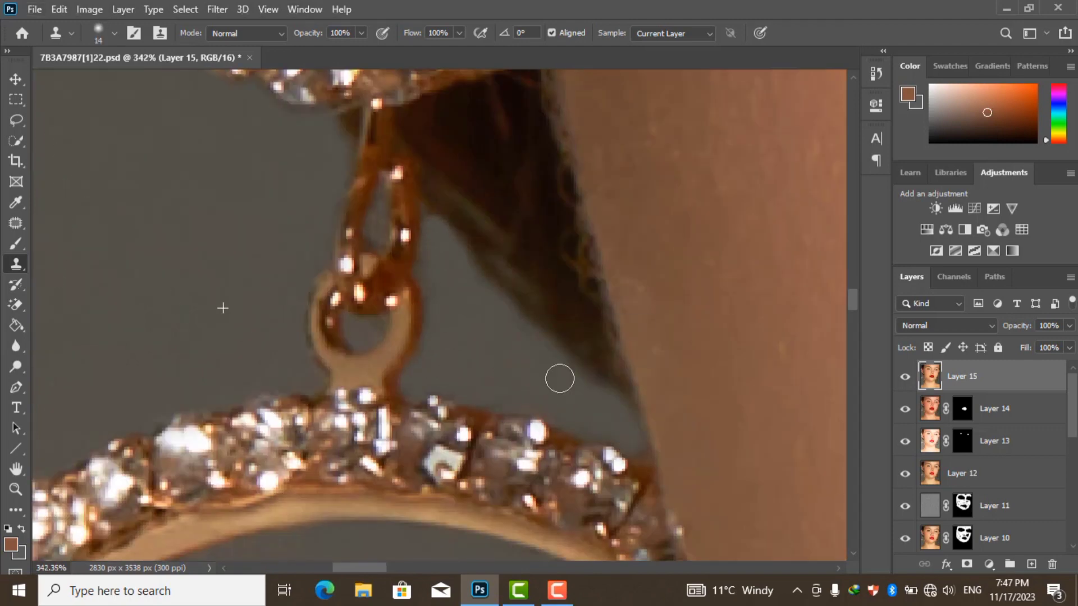
pyautogui.scroll(-5, 409, 354)
# Clone away stray hairs along the neck and ear edges, zooming in as needed
pyautogui.scroll(3, 303, 275)
pyautogui.scroll(-3, 388, 507)
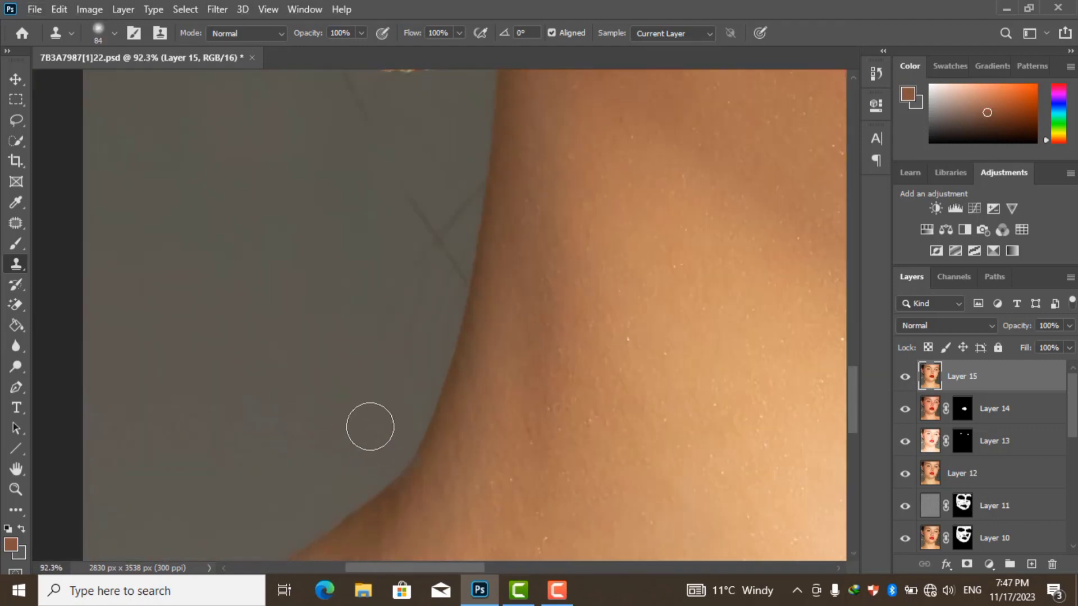
pyautogui.scroll(2, 370, 427)
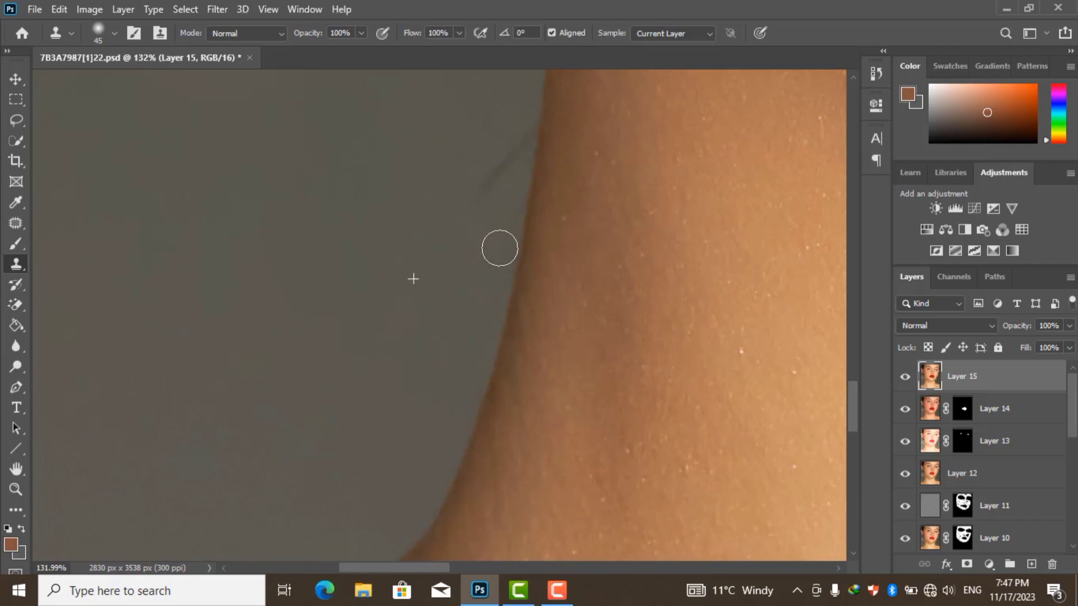
pyautogui.scroll(2, 499, 248)
pyautogui.scroll(2, 486, 387)
pyautogui.scroll(3, 291, 204)
pyautogui.scroll(-3, 470, 375)
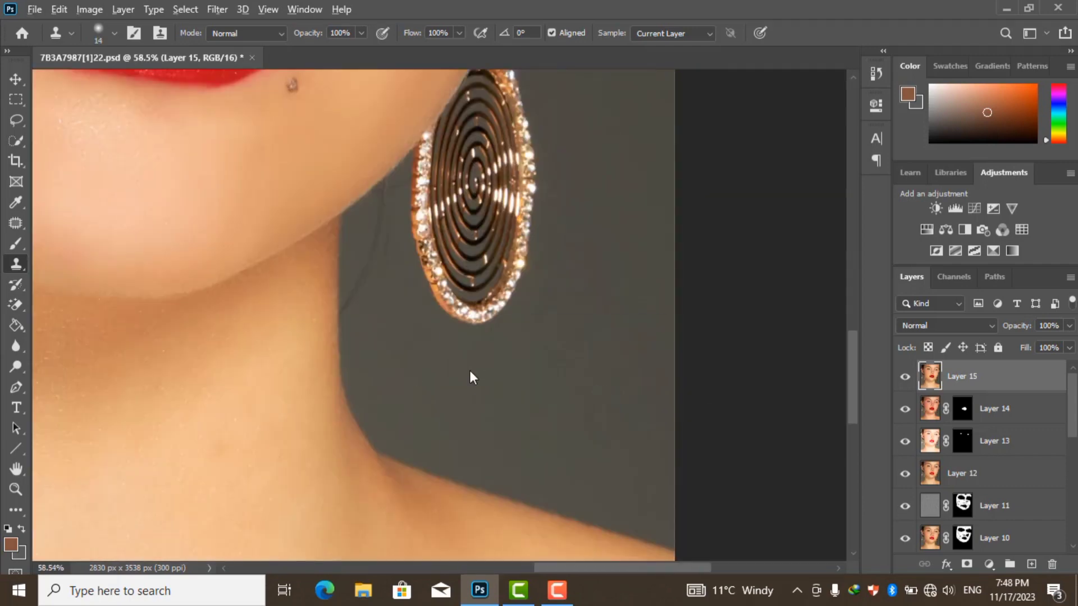
pyautogui.scroll(1, 415, 304)
pyautogui.scroll(2, 408, 277)
pyautogui.scroll(2, 402, 258)
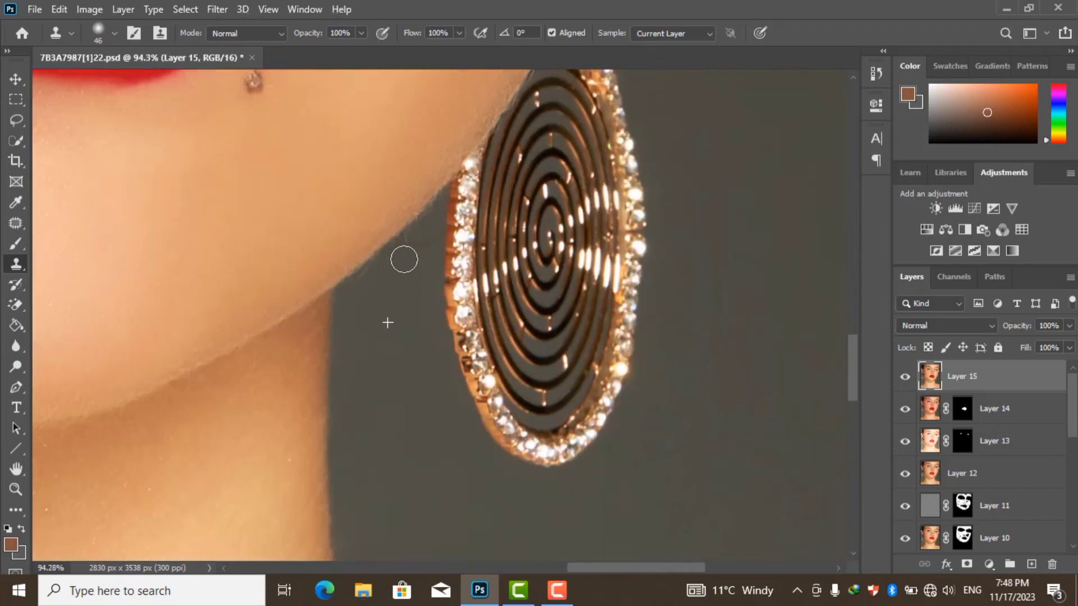
pyautogui.scroll(-2, 584, 357)
pyautogui.scroll(2, 453, 384)
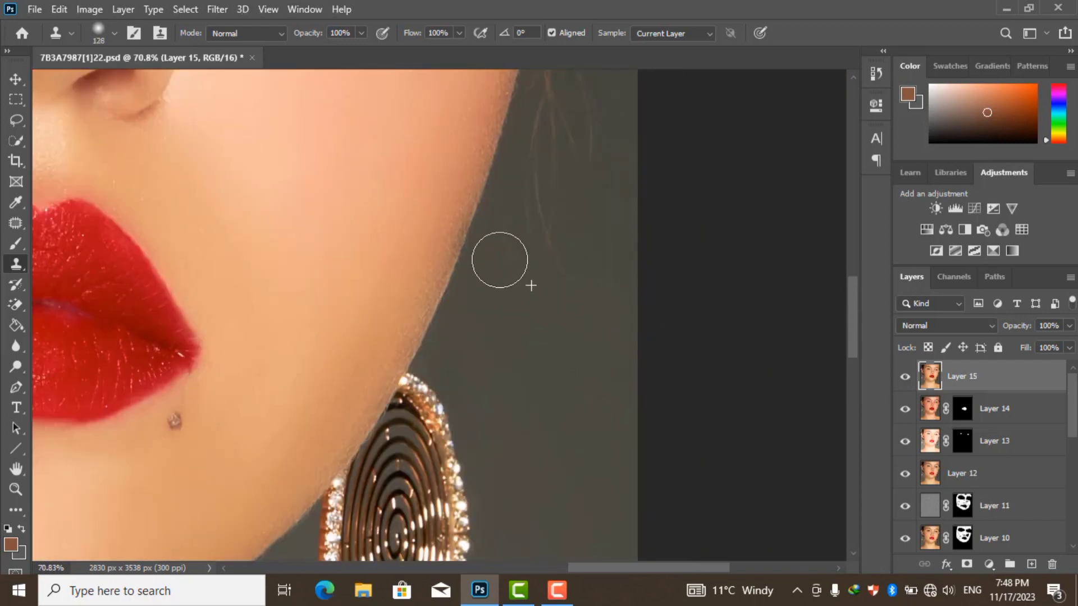
pyautogui.scroll(3, 570, 370)
# Shrink the clone brush and clean stray hairs along the jaw edge
pyautogui.press('[')
pyautogui.press('[')
pyautogui.press('[')
pyautogui.scroll(1, 561, 269)
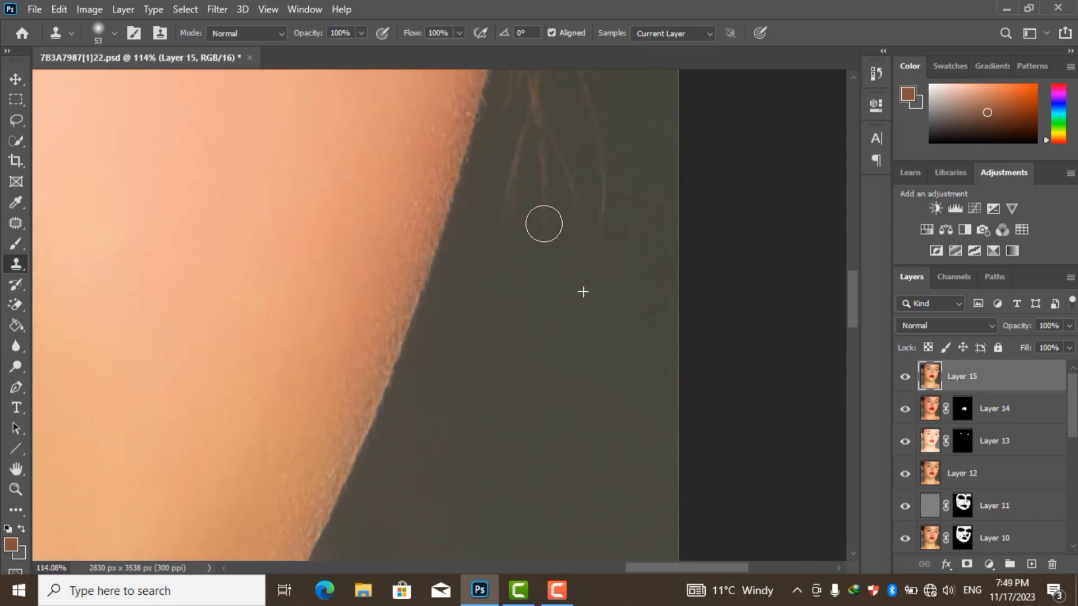
pyautogui.scroll(2, 555, 275)
pyautogui.scroll(2, 584, 353)
pyautogui.scroll(1, 555, 354)
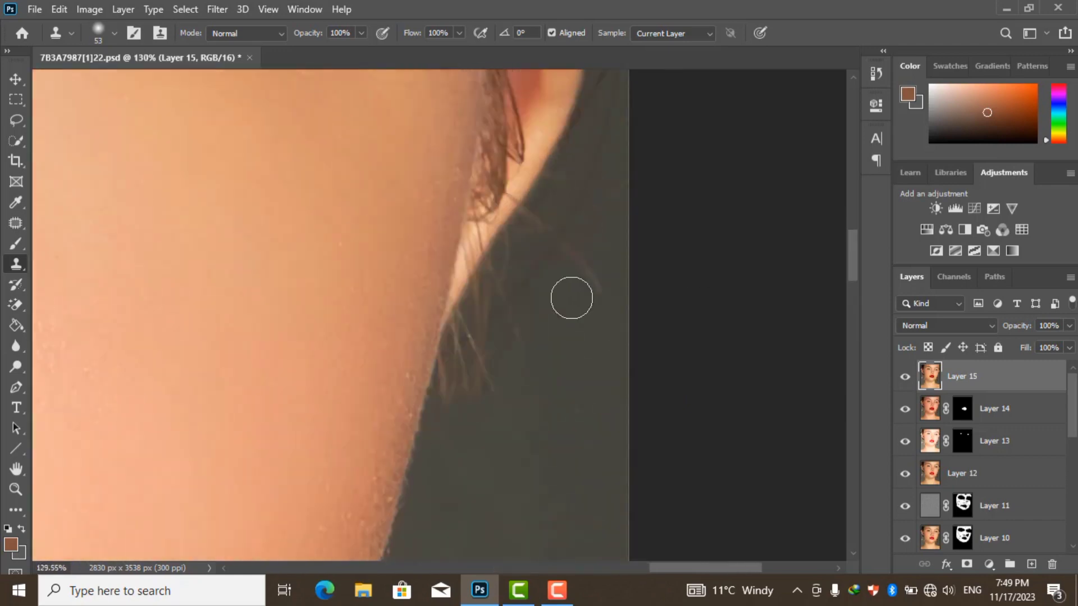
pyautogui.scroll(2, 517, 320)
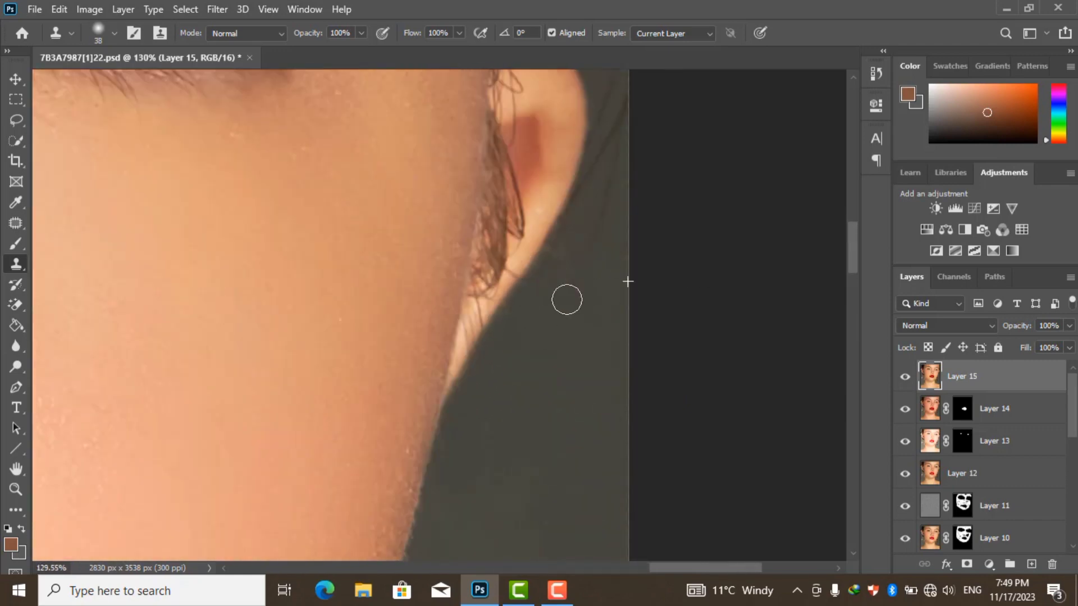
pyautogui.scroll(2, 609, 349)
pyautogui.scroll(1, 597, 376)
pyautogui.scroll(1, 555, 480)
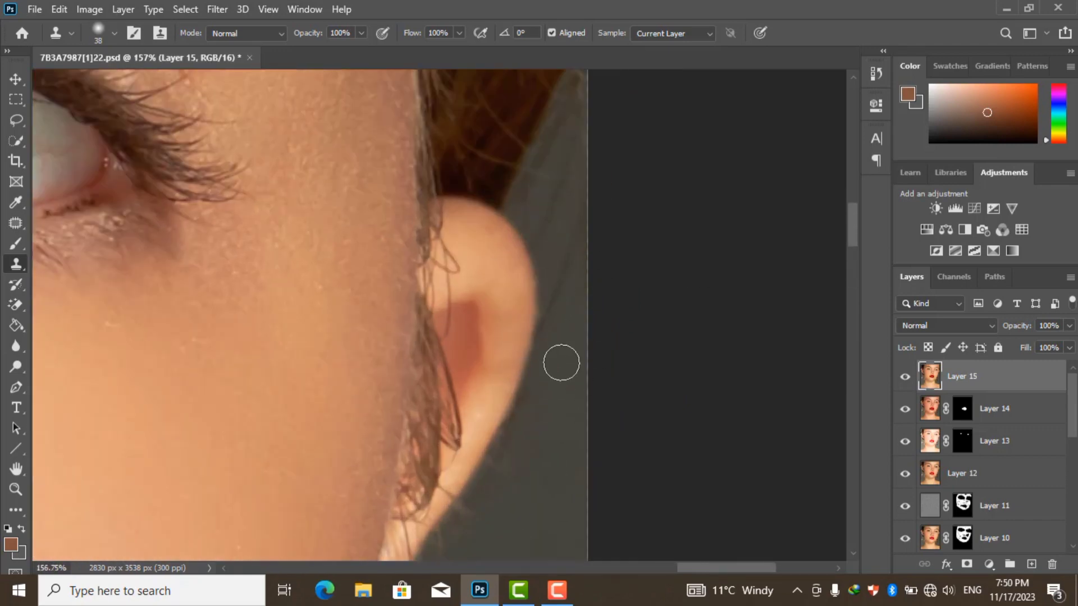
pyautogui.scroll(-5, 562, 363)
# Stamp the visible edits to a new layer and clone away flyaway hairs above the ear
pyautogui.hotkey('ctrl', 'alt', 'shift', 'e')
pyautogui.scroll(3, 365, 176)
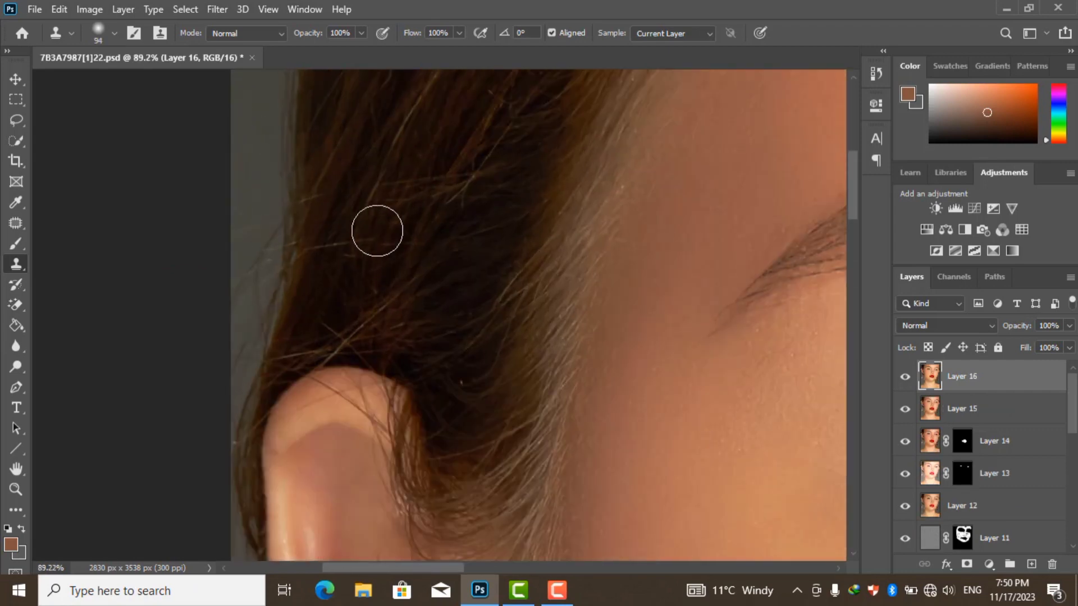
pyautogui.moveTo(377, 231); pyautogui.dragTo(388, 246)
pyautogui.scroll(-3, 339, 236)
pyautogui.scroll(-2, 337, 236)
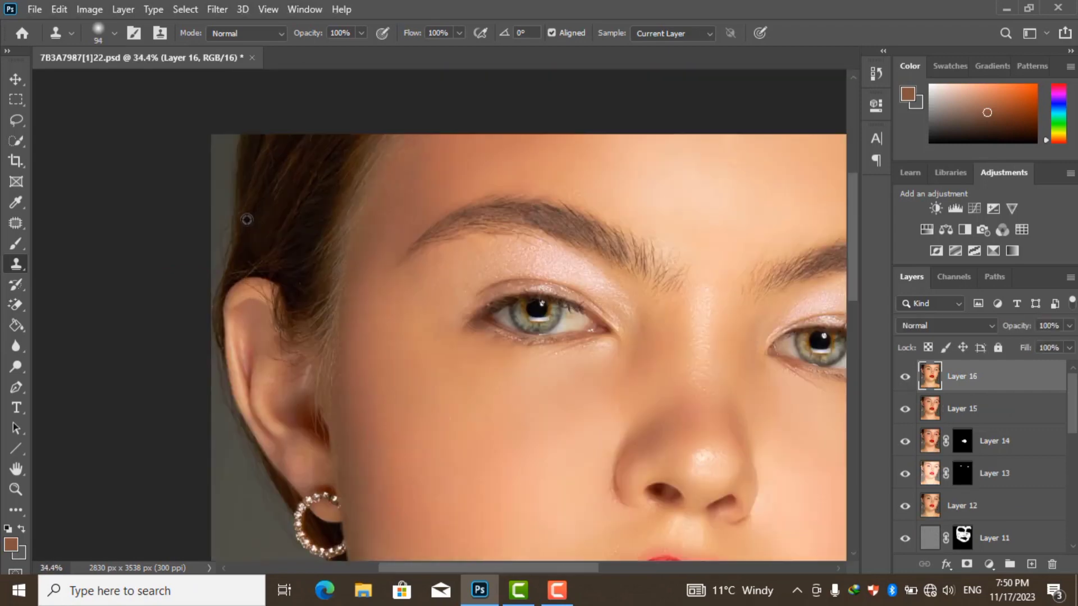
pyautogui.scroll(-2, 337, 236)
# Add an empty layer and choose the eyelashes brush preset
pyautogui.click(1031, 563)
pyautogui.click(101, 32)
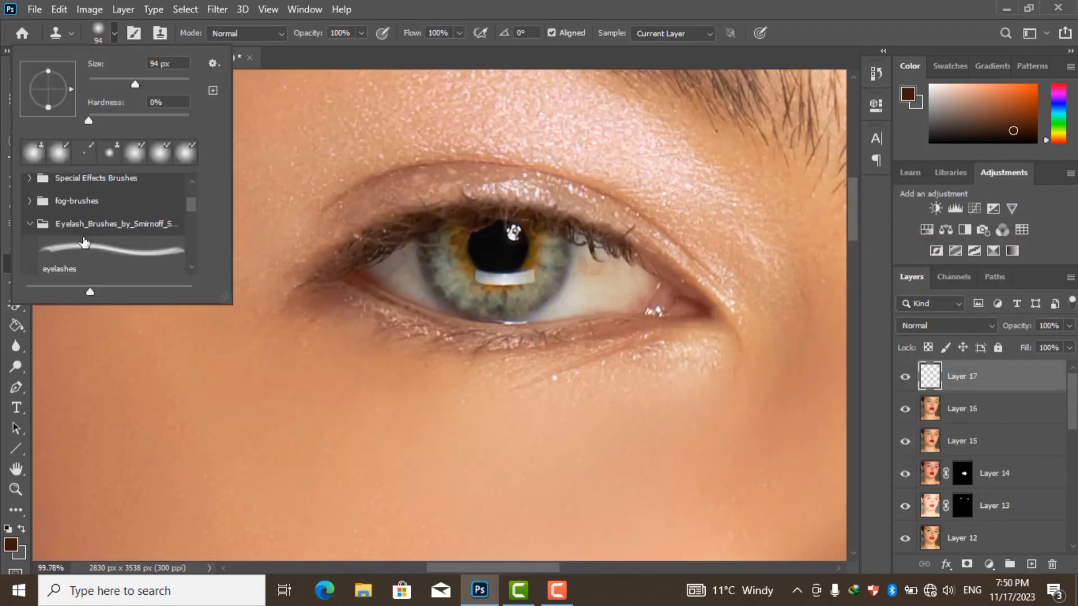
pyautogui.click(62, 189)
pyautogui.press('Return')
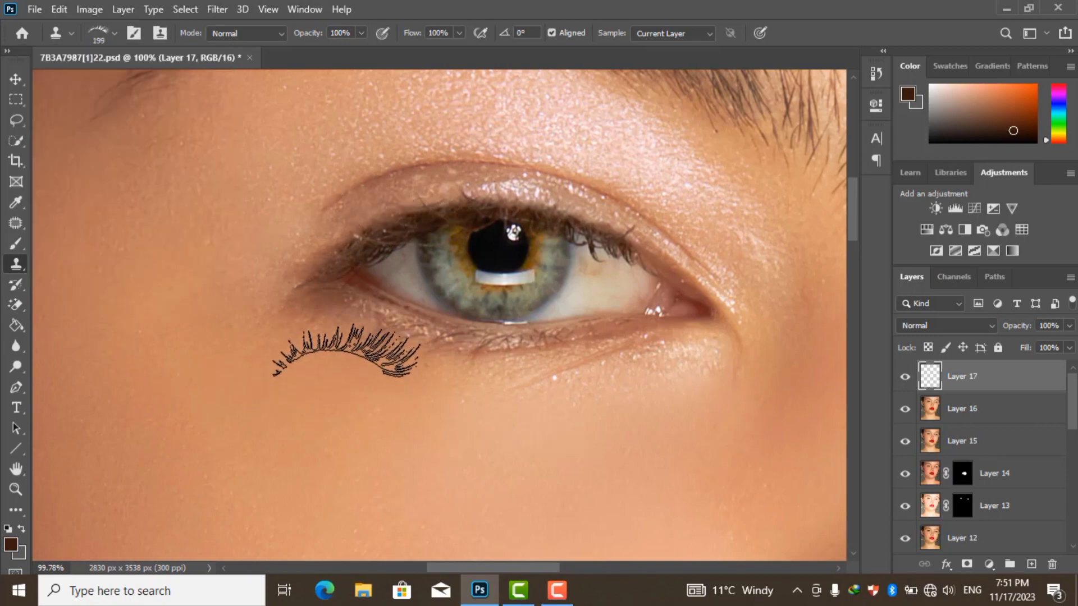
# Enlarge the eyelash brush and stamp a first set of lashes on the upper lid
pyautogui.scroll(-3, 387, 345)
pyautogui.scroll(-2, 395, 342)
pyautogui.scroll(-3, 395, 341)
pyautogui.scroll(5, 432, 185)
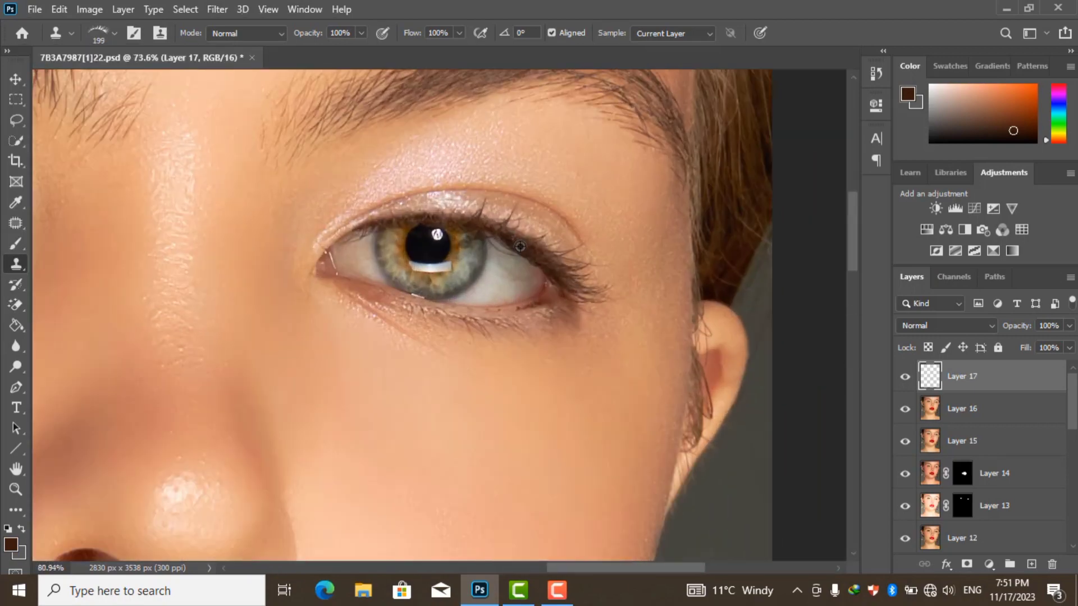
pyautogui.scroll(-5, 477, 224)
pyautogui.scroll(-1, 522, 248)
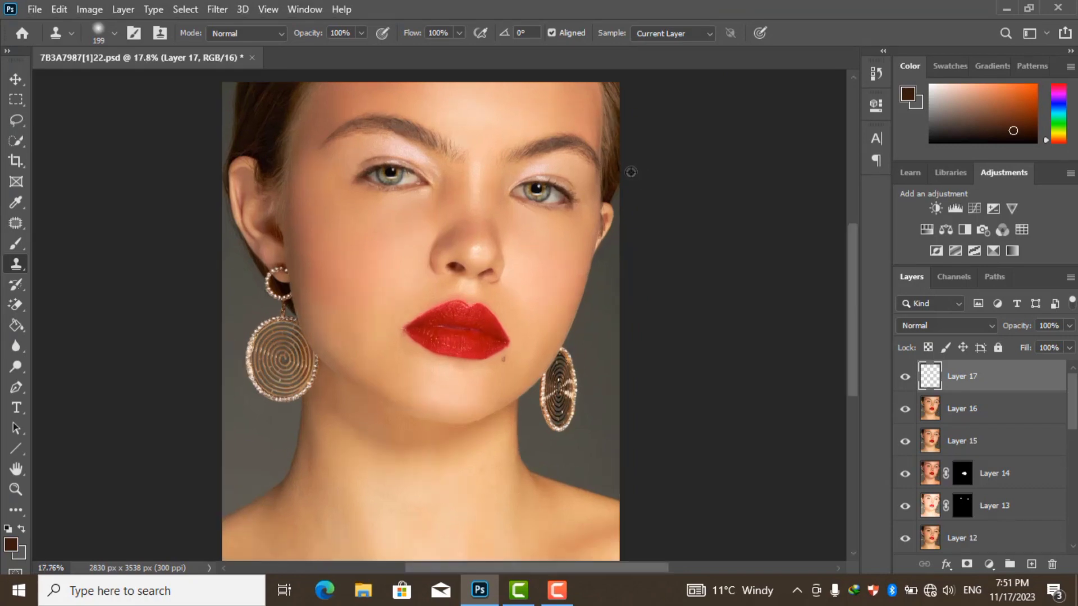
pyautogui.scroll(5, 561, 202)
pyautogui.press('b')
pyautogui.press(']')
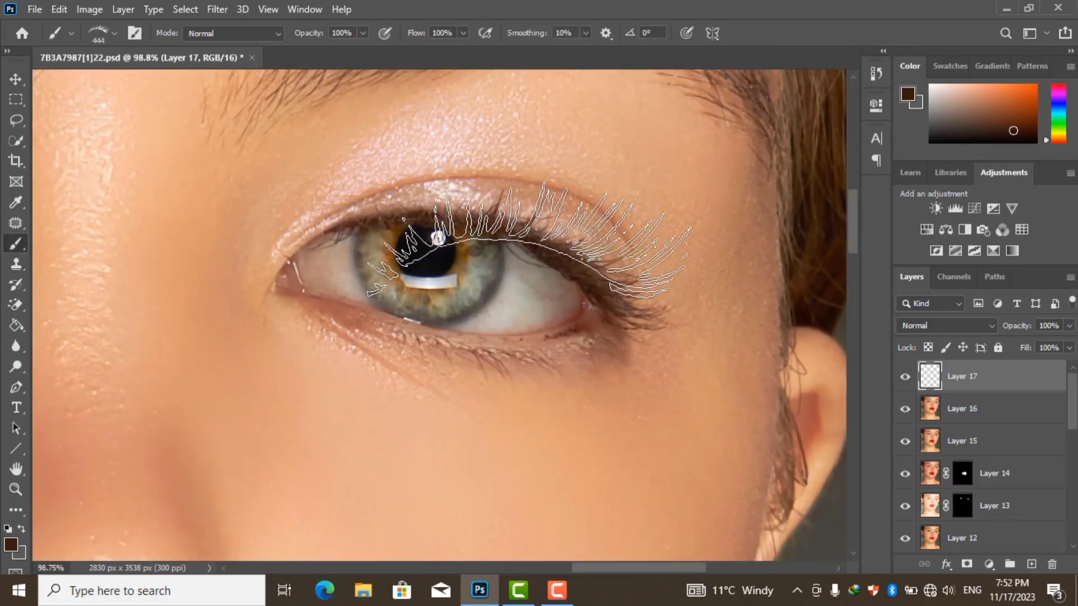
pyautogui.click(537, 236)
# Undo the misplaced stamps and restamp false eyelashes along the right eye's upper lid
pyautogui.hotkey('ctrl', 'z')
pyautogui.click(536, 236)
pyautogui.scroll(-3, 699, 425)
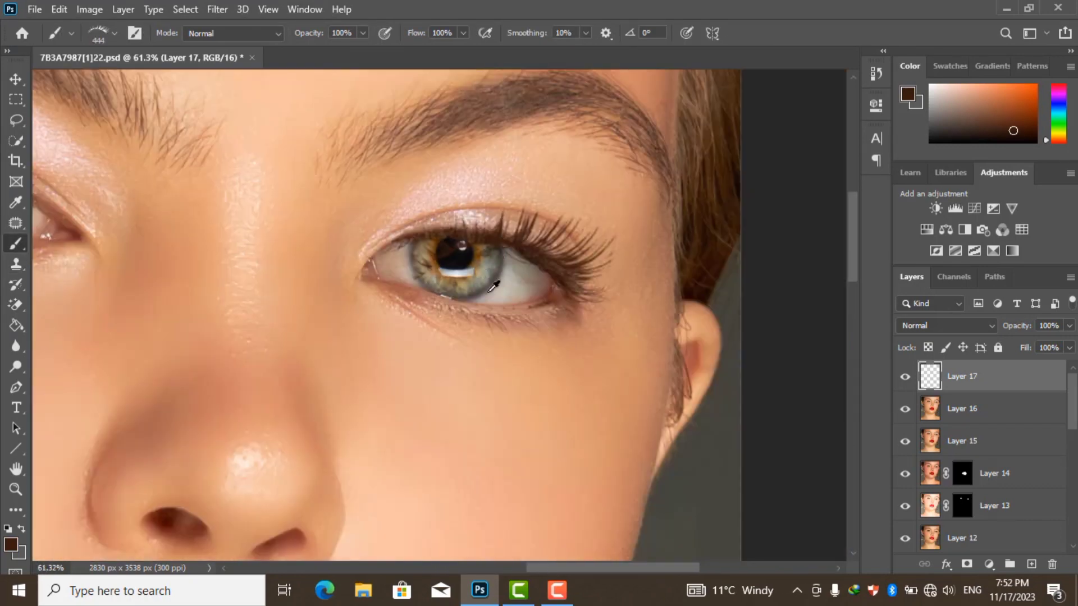
pyautogui.scroll(3, 699, 425)
pyautogui.hotkey('ctrl', 'z')
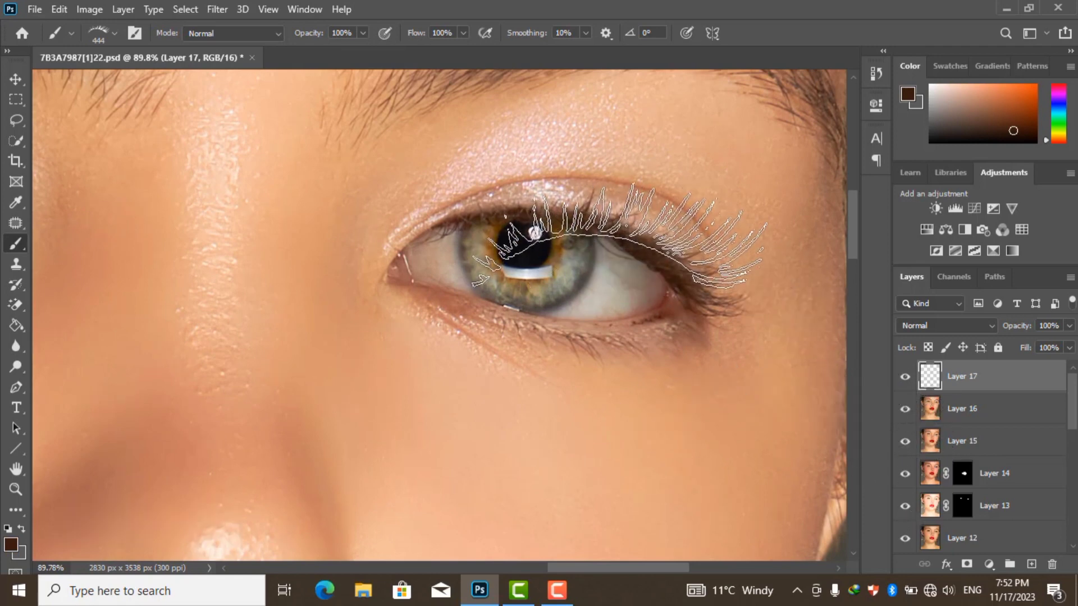
pyautogui.click(620, 240)
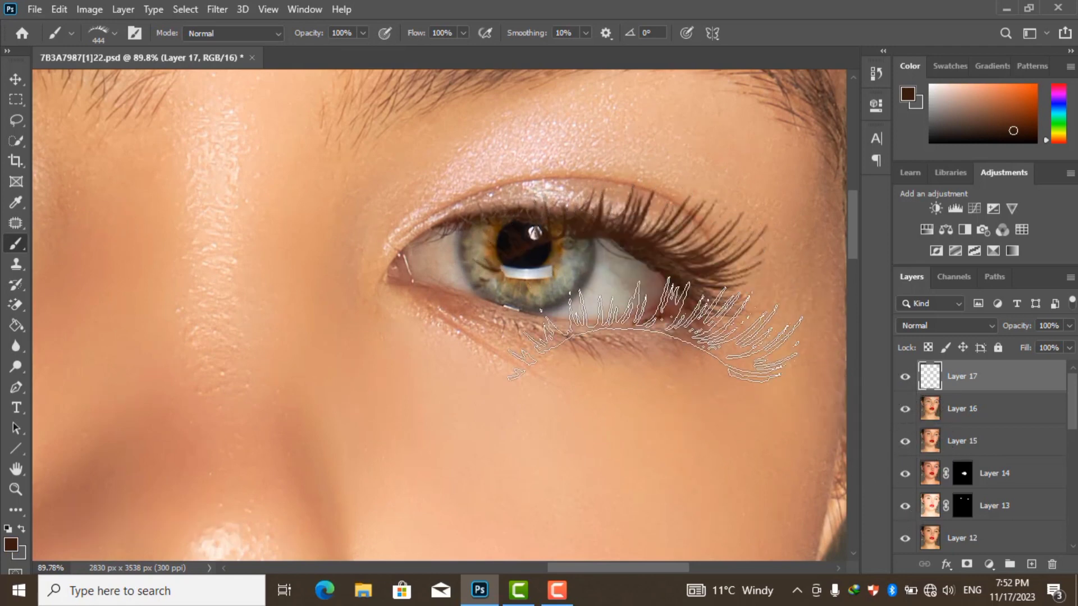
pyautogui.scroll(-3, 509, 304)
# Add a mask to the lash layer and set a soft round 39 px brush painting black
pyautogui.scroll(2, 616, 338)
pyautogui.click(967, 564)
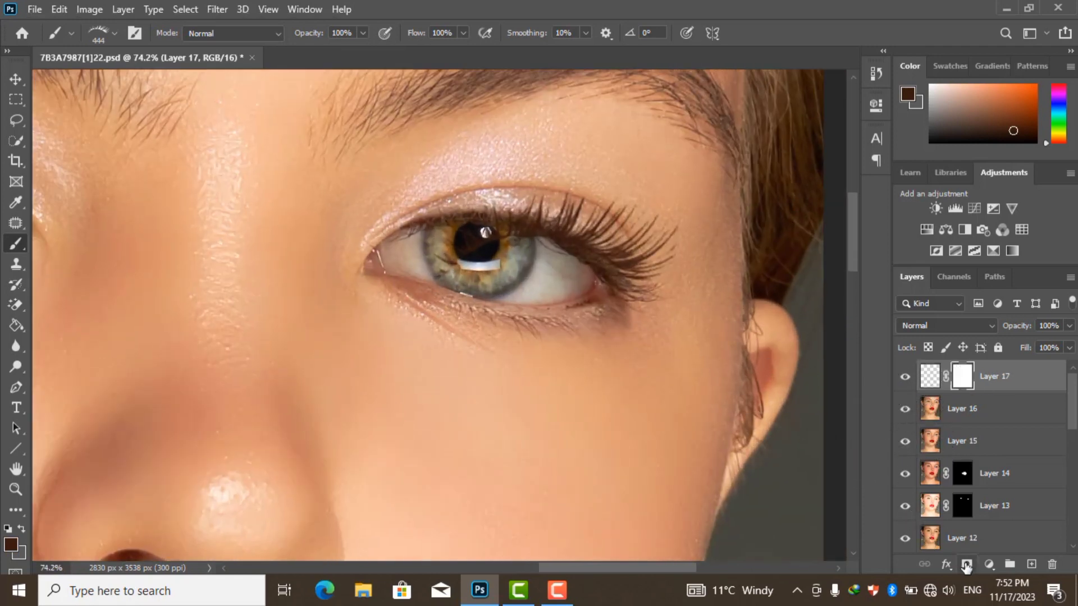
pyautogui.scroll(2, 494, 264)
pyautogui.scroll(2, 494, 264)
pyautogui.click(114, 33)
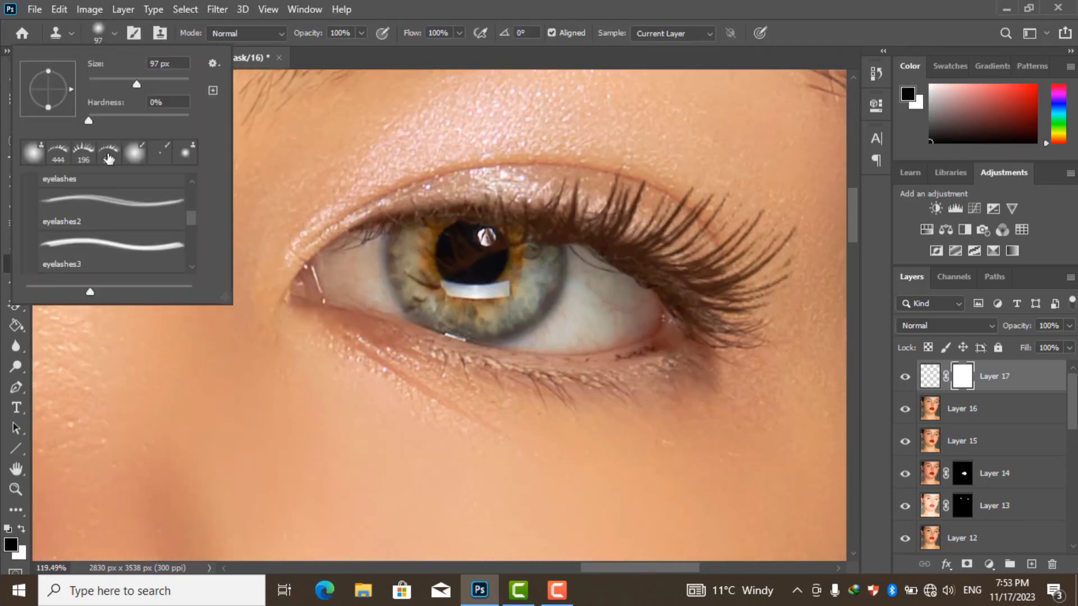
pyautogui.click(134, 154)
pyautogui.press('x')
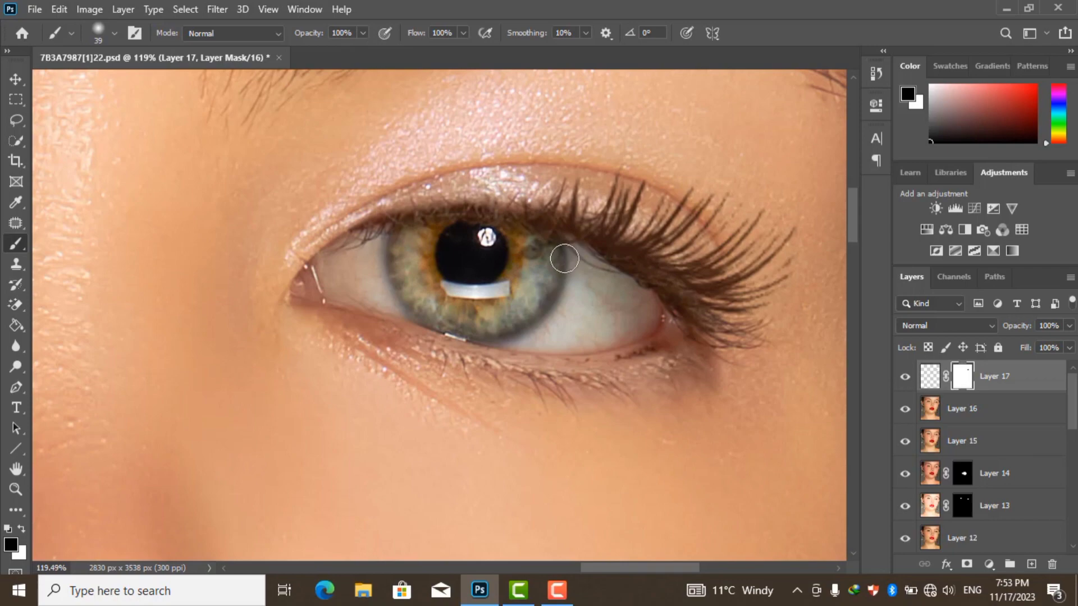
# Review the masked lashes close-up and begin free-transforming Layer 17
pyautogui.scroll(-3, 644, 337)
pyautogui.scroll(-2, 645, 337)
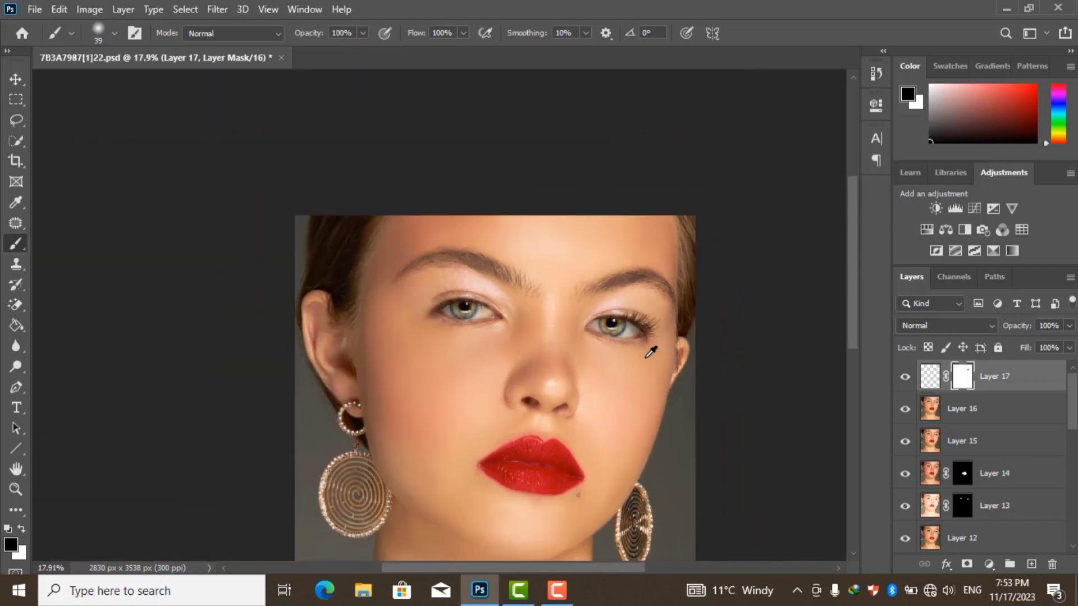
pyautogui.scroll(-1, 637, 330)
pyautogui.scroll(1, 606, 252)
pyautogui.scroll(5, 577, 182)
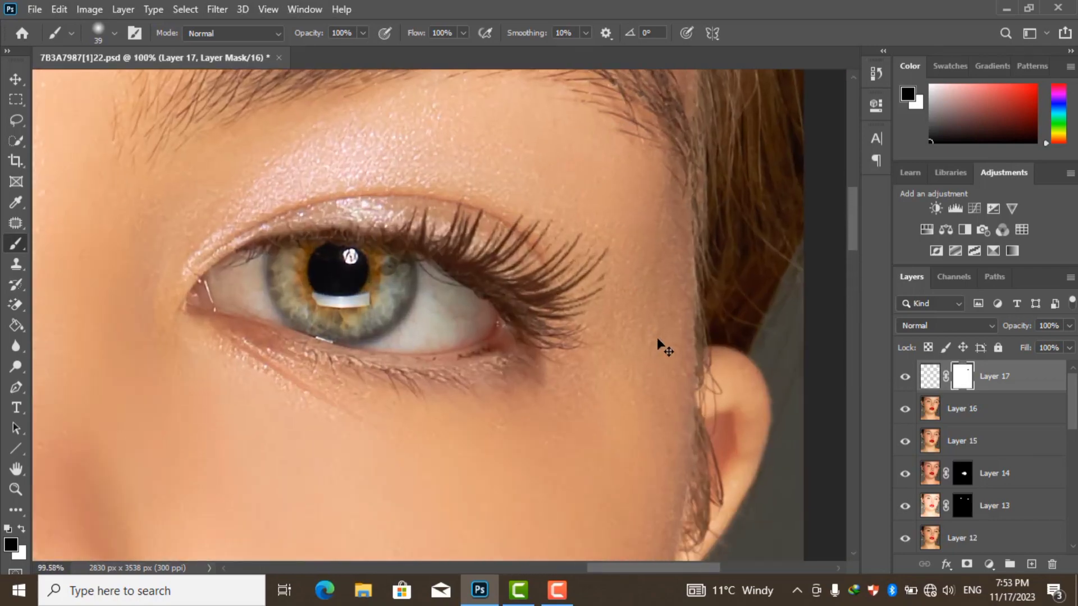
pyautogui.hotkey('ctrl', 't')
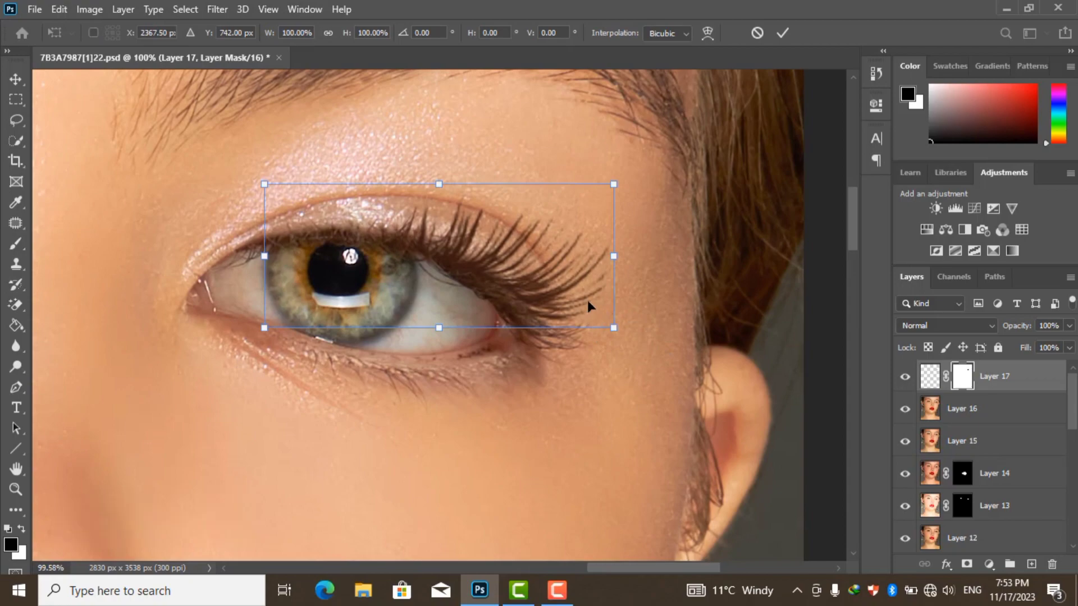
# Warp the lashes so their lower edge bends down-left toward the eye's outer corner
pyautogui.rightClick(584, 303)
pyautogui.click(617, 115)
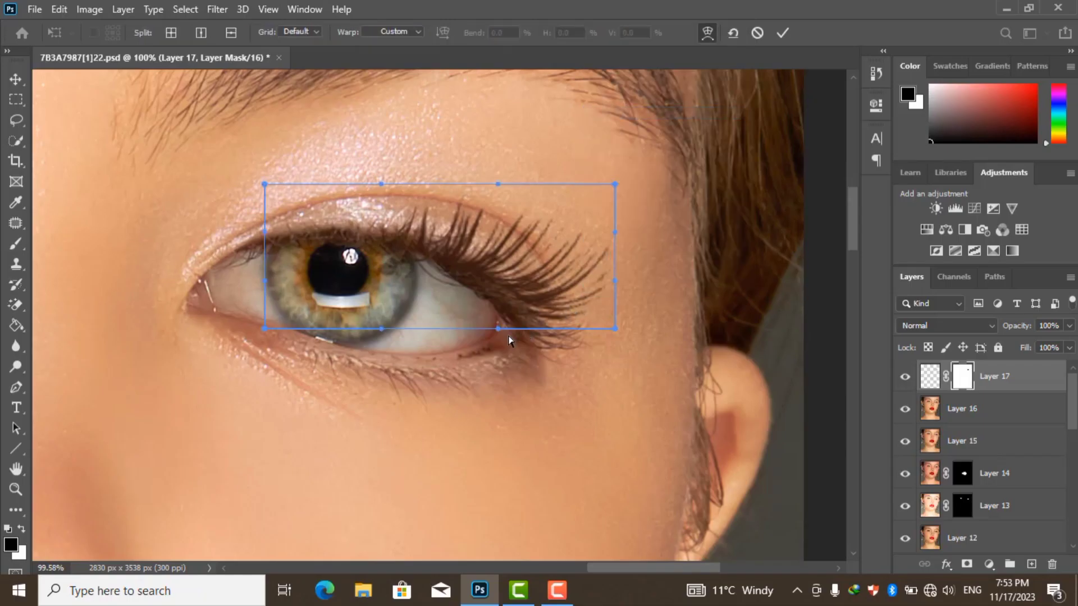
pyautogui.moveTo(496, 335); pyautogui.dragTo(462, 360)
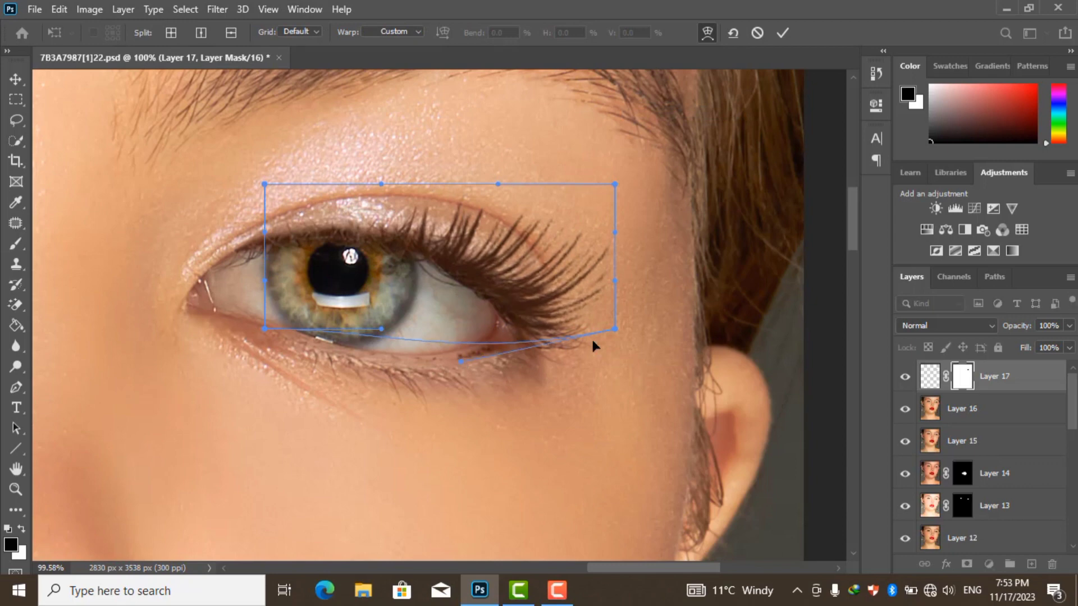
pyautogui.click(782, 33)
# Toggle Layer 17 visibility to compare the lashes, then zoom out
pyautogui.click(904, 378)
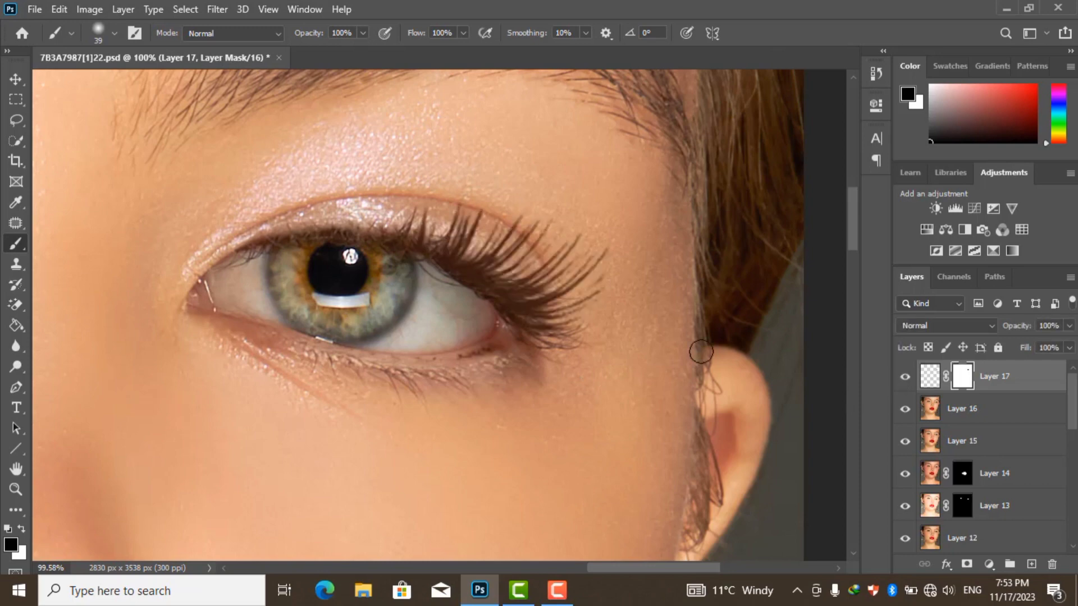
pyautogui.scroll(-3, 607, 308)
pyautogui.scroll(-3, 623, 298)
pyautogui.scroll(-2, 634, 320)
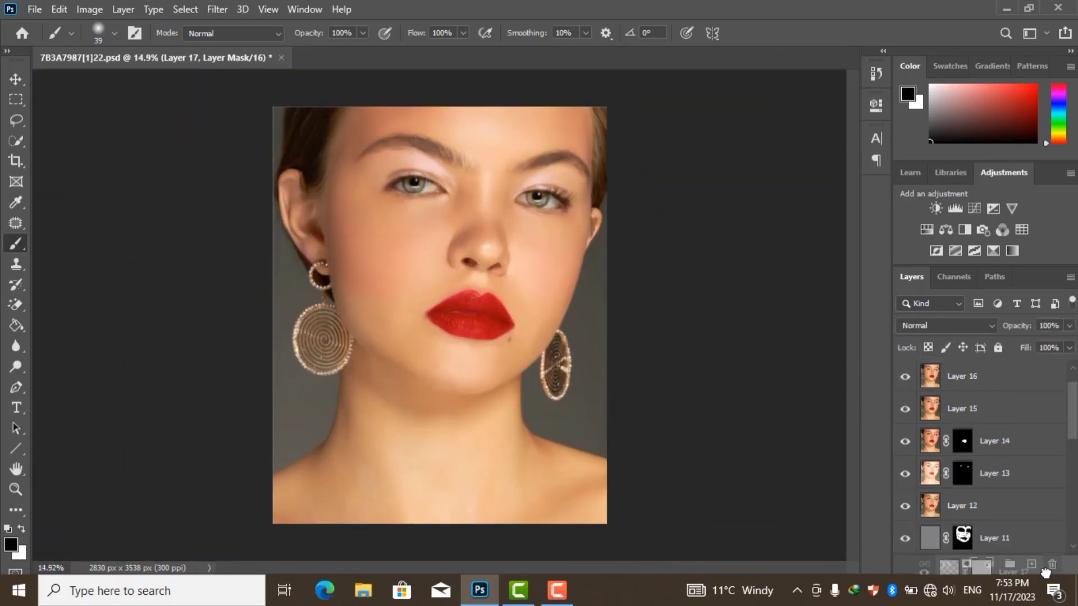
# Duplicate the lash layer, flip it horizontally, and position it on the left eye's lid
pyautogui.moveTo(1027, 384); pyautogui.dragTo(1032, 564)
pyautogui.scroll(3, 470, 136)
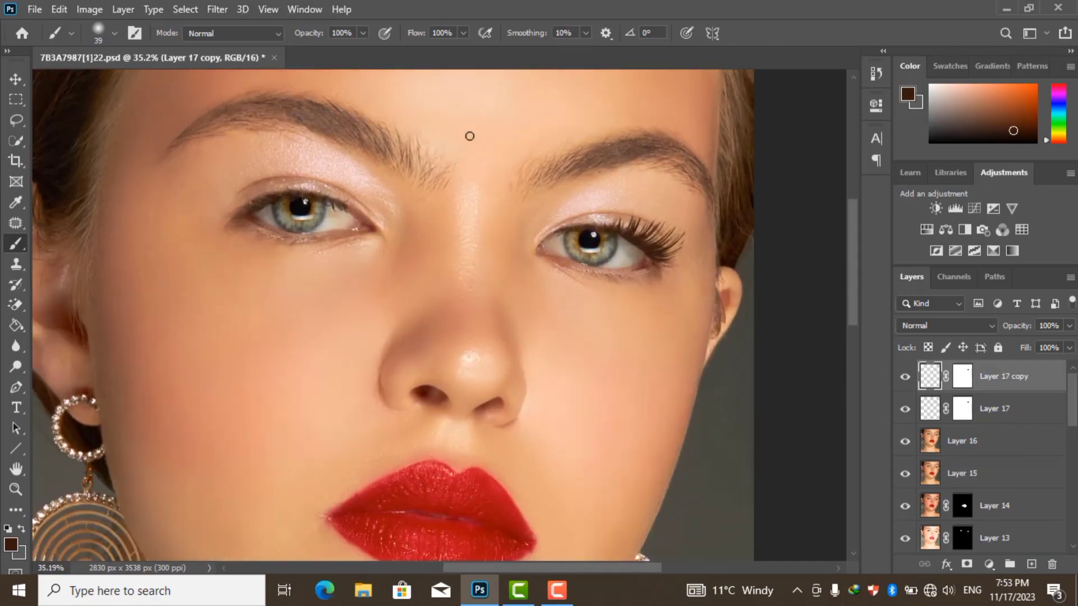
pyautogui.hotkey('ctrl', 't')
pyautogui.rightClick(617, 239)
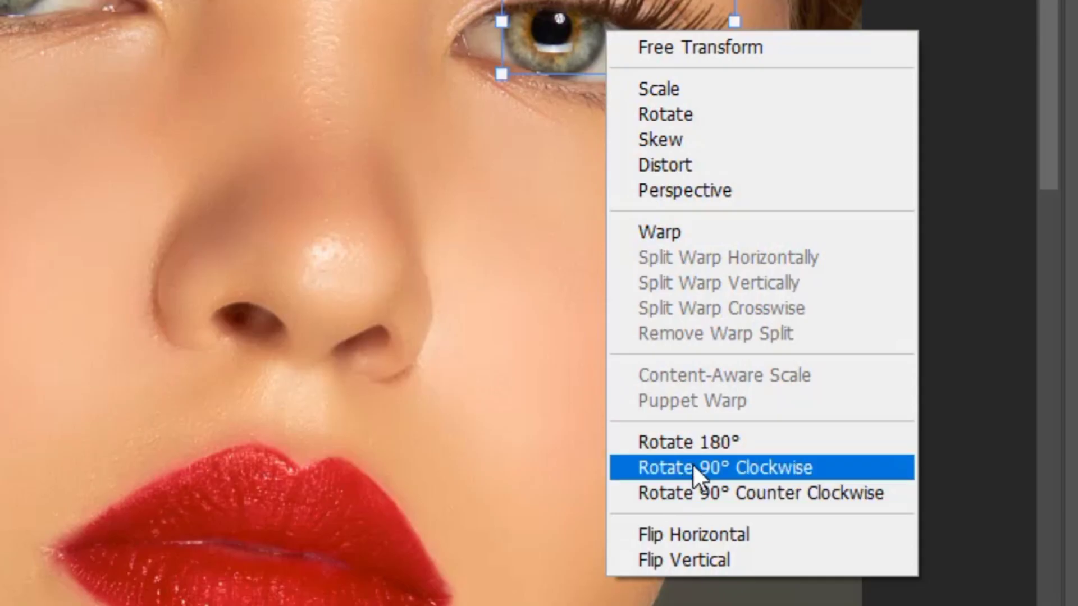
pyautogui.click(688, 540)
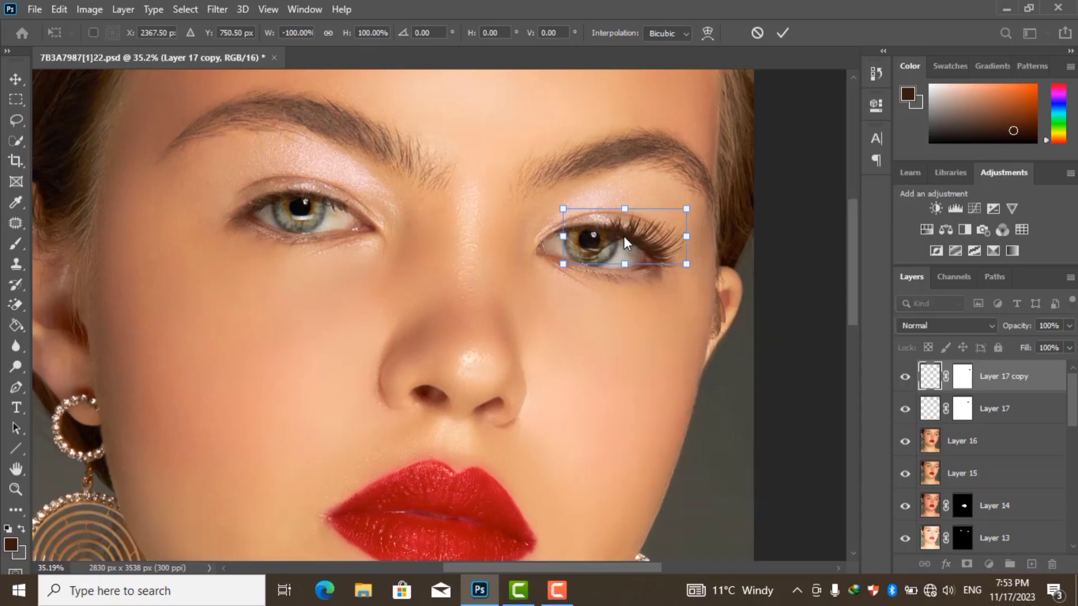
pyautogui.moveTo(625, 237); pyautogui.dragTo(272, 192)
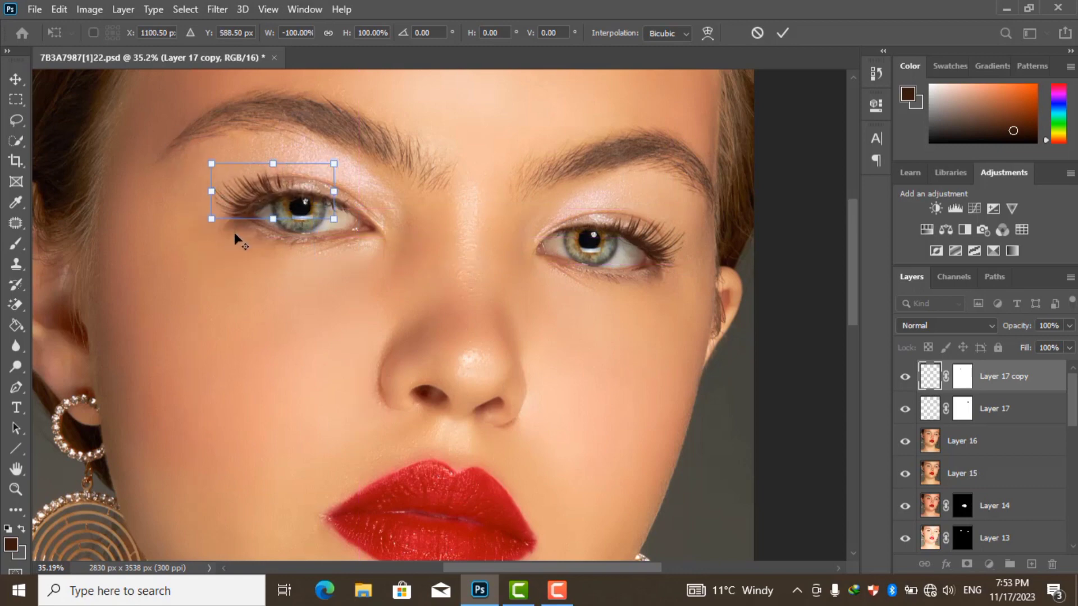
pyautogui.scroll(4, 235, 232)
pyautogui.moveTo(485, 321); pyautogui.dragTo(489, 327)
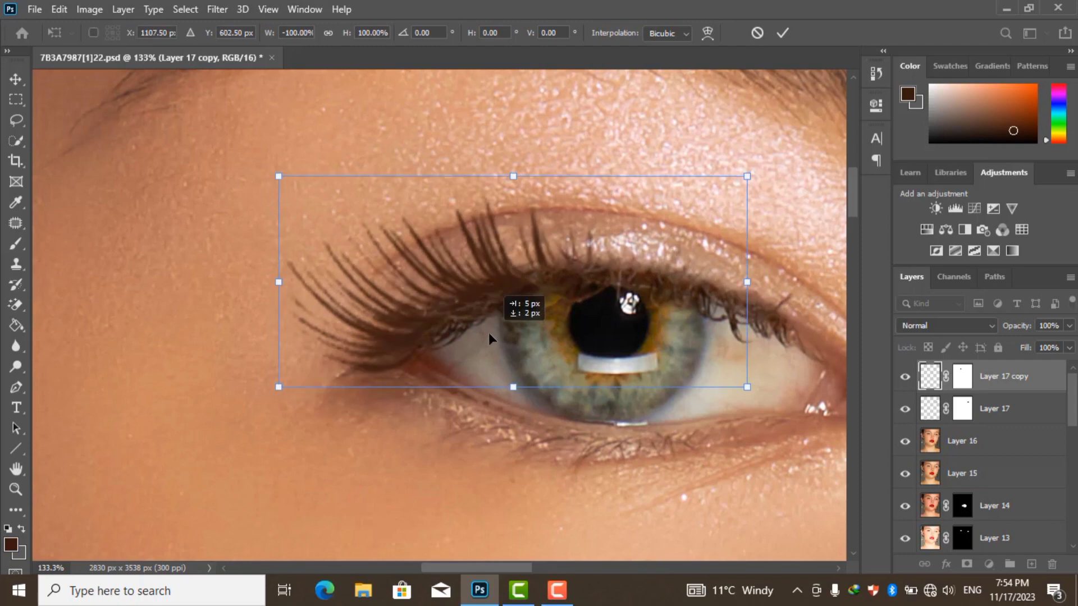
pyautogui.click(782, 33)
# Set the brush to paint white for mask refinement and select both lash layers
pyautogui.press('b')
pyautogui.scroll(-5, 400, 296)
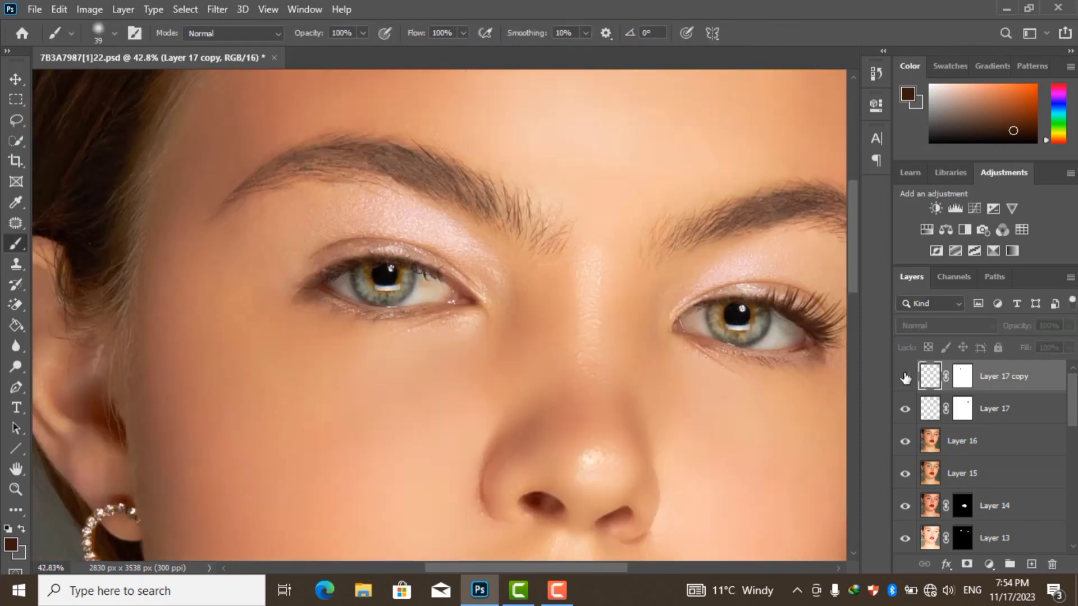
pyautogui.scroll(2, 265, 268)
pyautogui.scroll(1, 331, 291)
pyautogui.hotkey('ctrl', '\\')
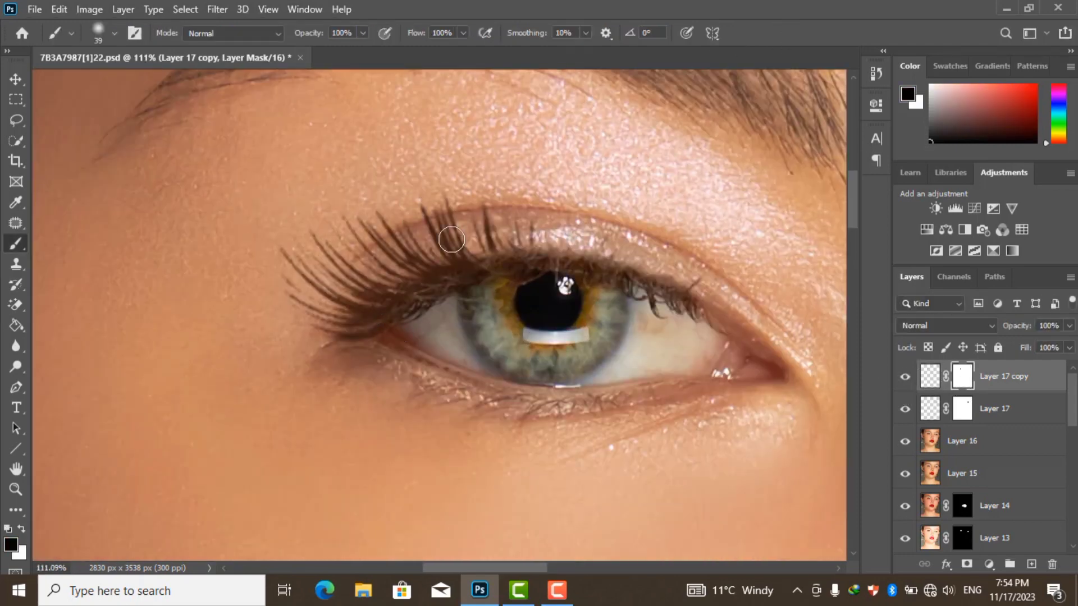
pyautogui.press('x')
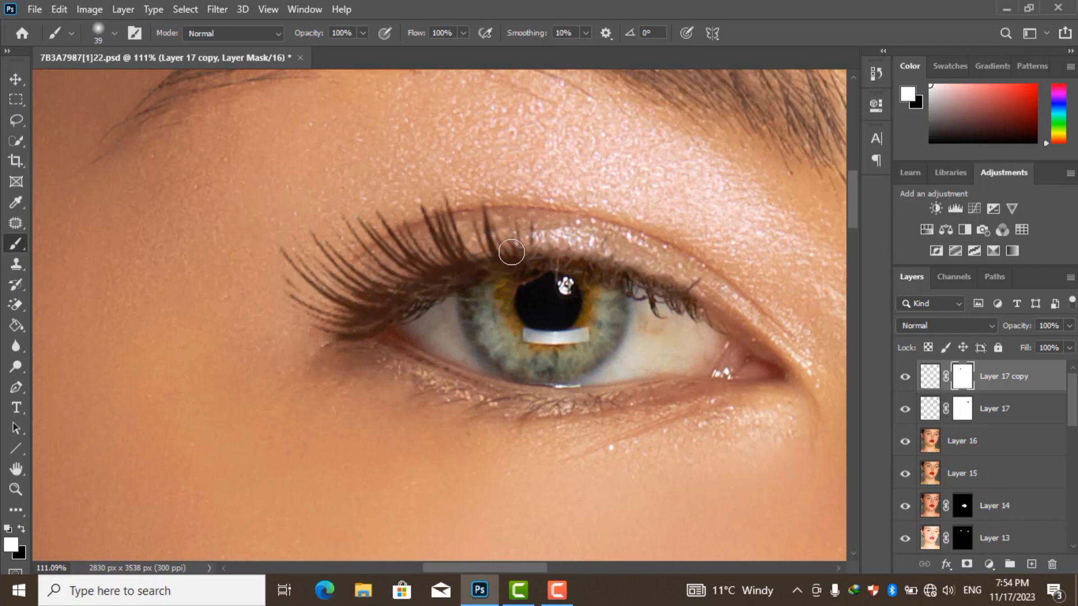
pyautogui.scroll(-2, 305, 236)
pyautogui.scroll(-1, 365, 292)
pyautogui.scroll(-1, 422, 342)
pyautogui.scroll(-1, 501, 368)
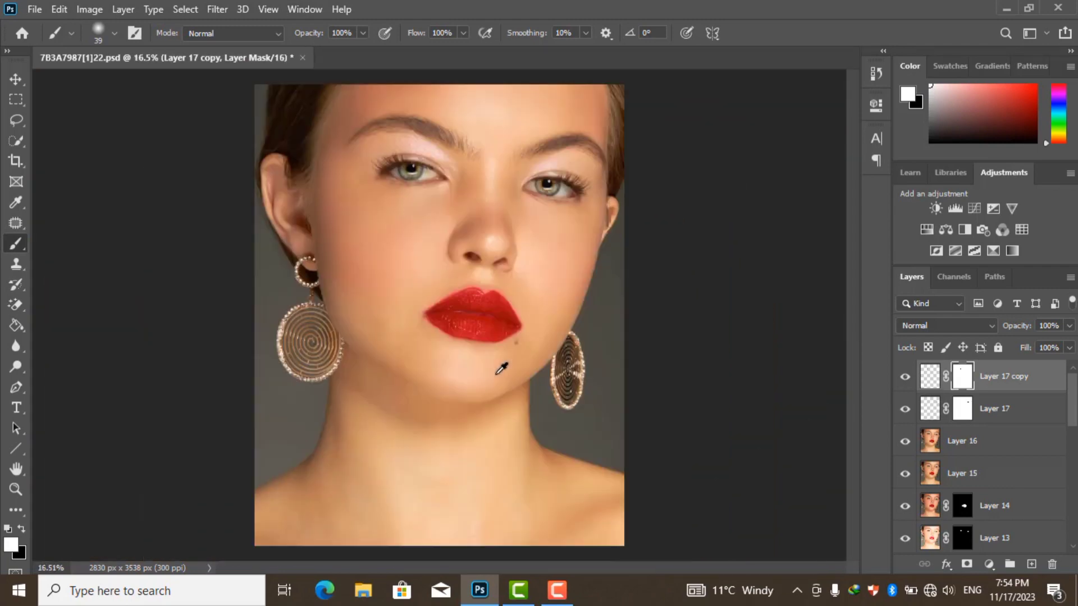
pyautogui.keyDown('shift'); pyautogui.click(1013, 421); pyautogui.keyUp('shift')
# Group both lash layers into Group 2 and stamp merged copies up to Layer 19
pyautogui.hotkey('ctrl', 'g')
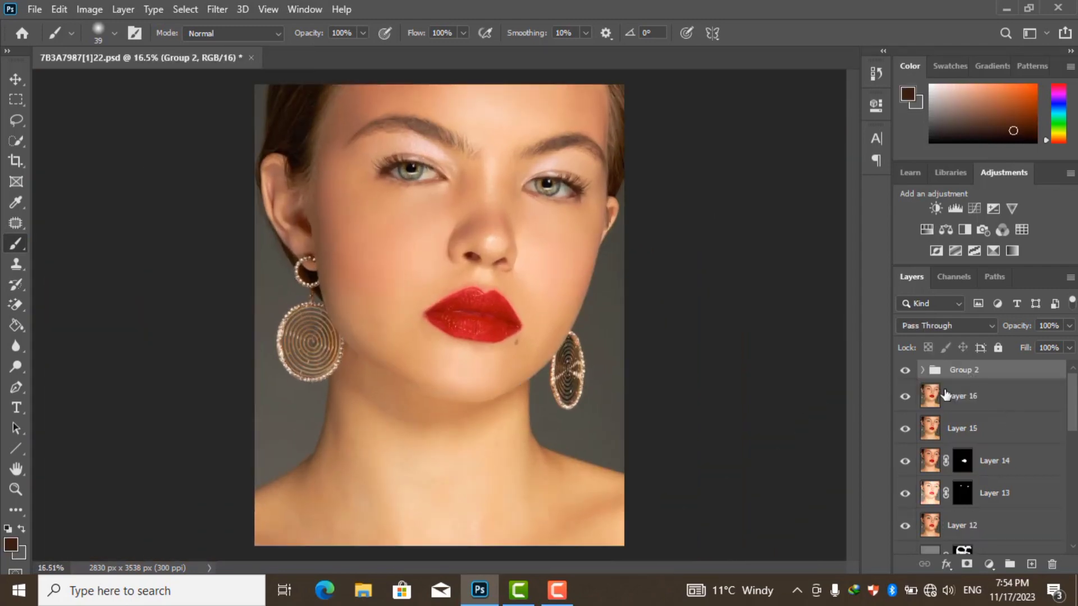
pyautogui.scroll(-1, 501, 343)
pyautogui.hotkey('ctrl', 'shift', 'alt', 'e')
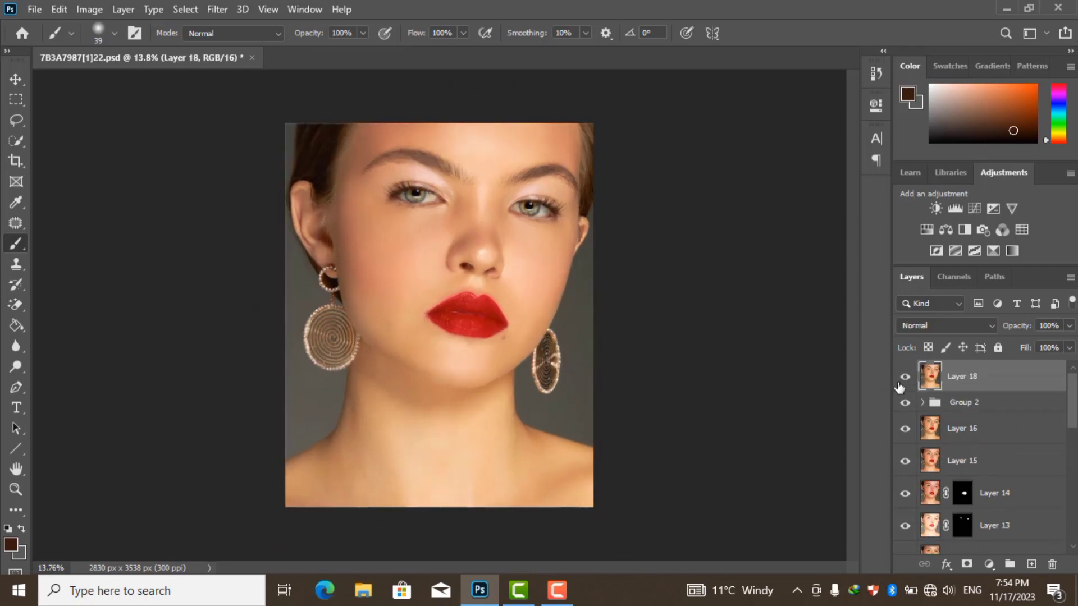
pyautogui.hotkey('ctrl', '+')
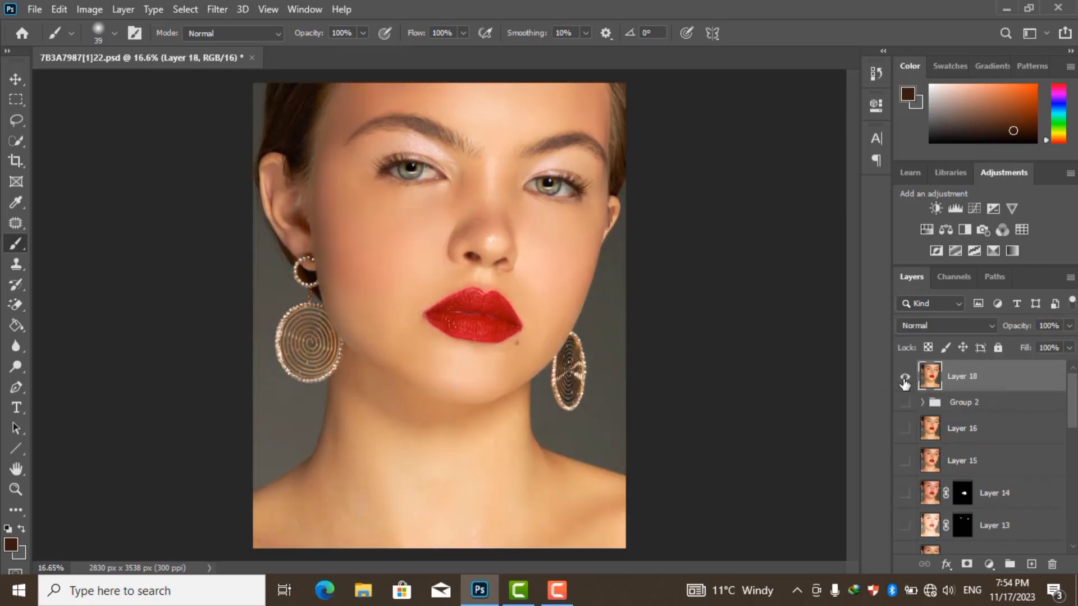
pyautogui.hotkey('ctrl', 'shift', 'alt', 'e')
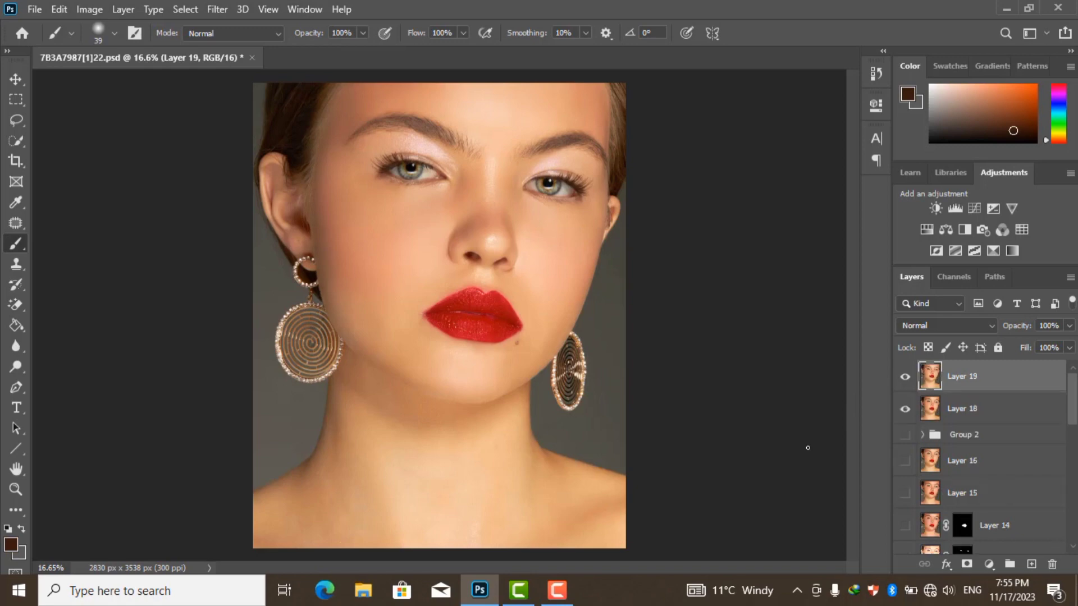
pyautogui.scroll(5, 489, 135)
pyautogui.scroll(2, 469, 201)
# Sample a pale pink from the brow skin and paint it over both eyelids on a new layer
pyautogui.click(9, 544)
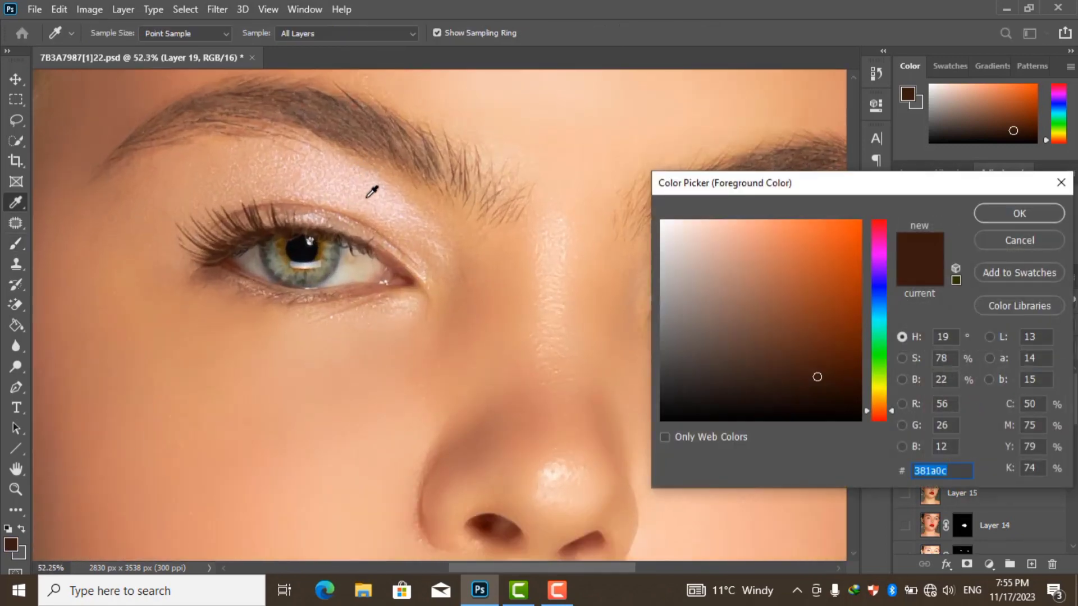
pyautogui.click(397, 204)
pyautogui.press('Return')
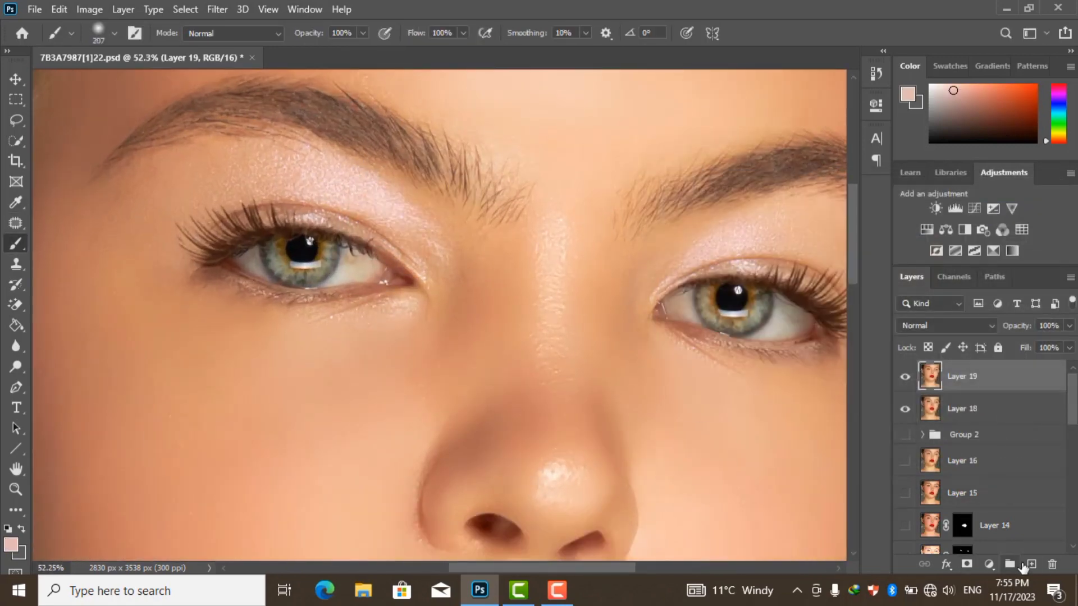
pyautogui.hotkey('ctrl', 'shift', 'alt', 'n')
pyautogui.moveTo(193, 183)
pyautogui.mouseDown()
pyautogui.moveTo(168, 217)
pyautogui.moveTo(156, 192)
pyautogui.moveTo(320, 169)
pyautogui.moveTo(399, 224)
pyautogui.moveTo(520, 227)
pyautogui.mouseUp()
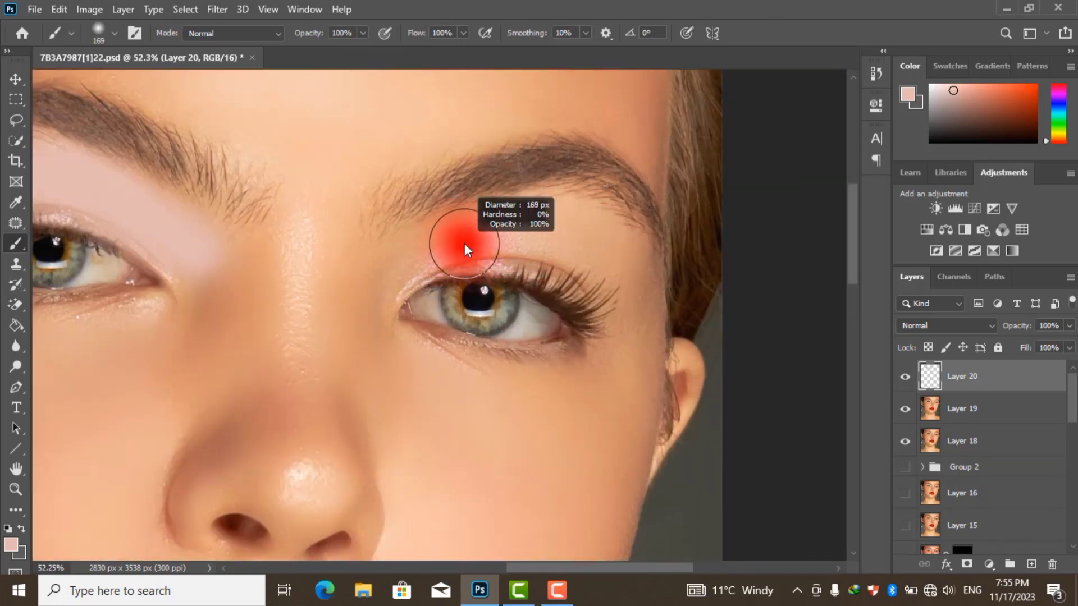
pyautogui.moveTo(409, 265)
pyautogui.mouseDown()
pyautogui.moveTo(402, 272)
pyautogui.moveTo(510, 230)
pyautogui.moveTo(448, 243)
pyautogui.moveTo(580, 265)
pyautogui.moveTo(596, 287)
pyautogui.mouseUp()
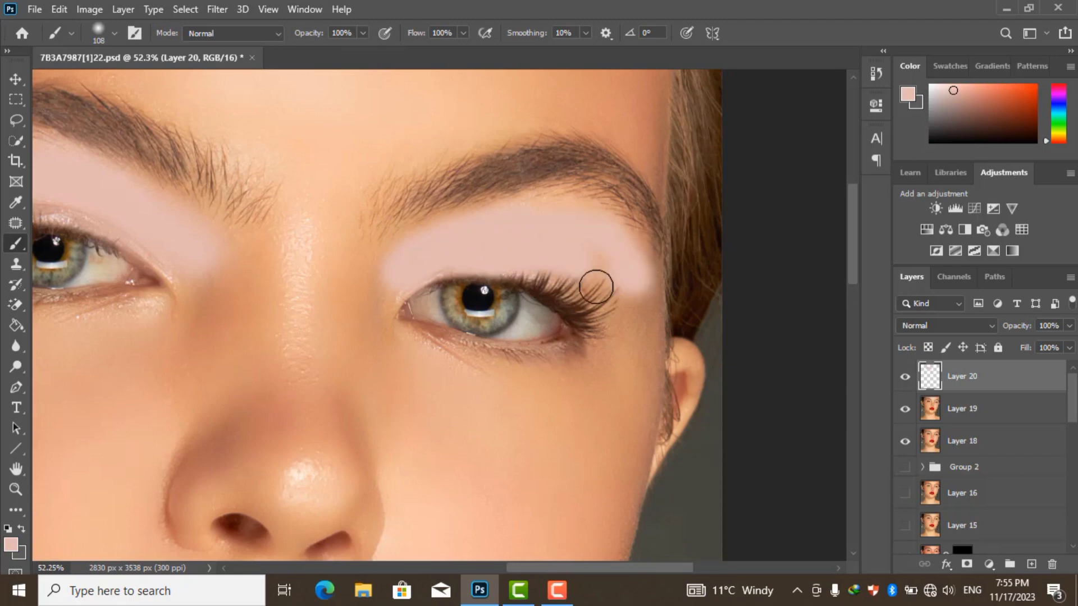
# Set Layer 20's blend mode to Saturation after previewing other modes
pyautogui.scroll(-5, 606, 291)
pyautogui.scroll(1, 623, 299)
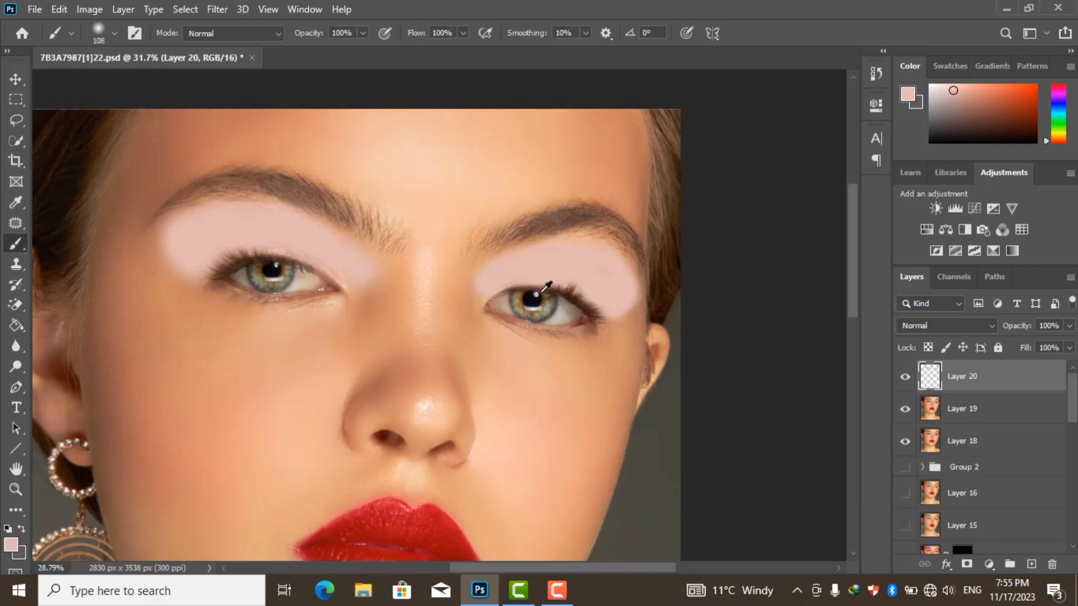
pyautogui.scroll(-2, 545, 287)
pyautogui.click(932, 327)
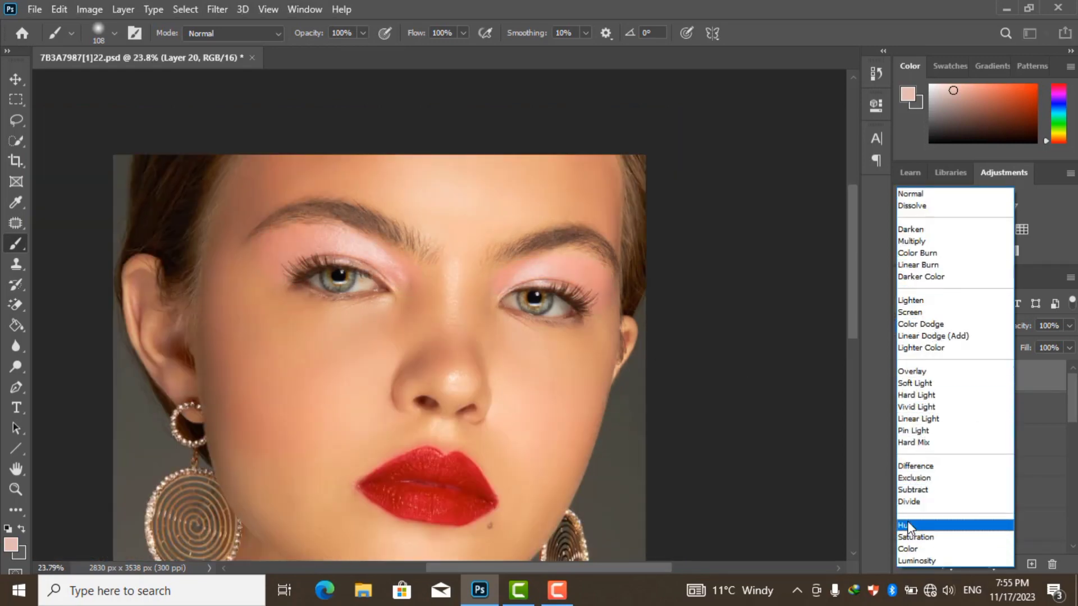
pyautogui.hotkey('ctrl', '-')
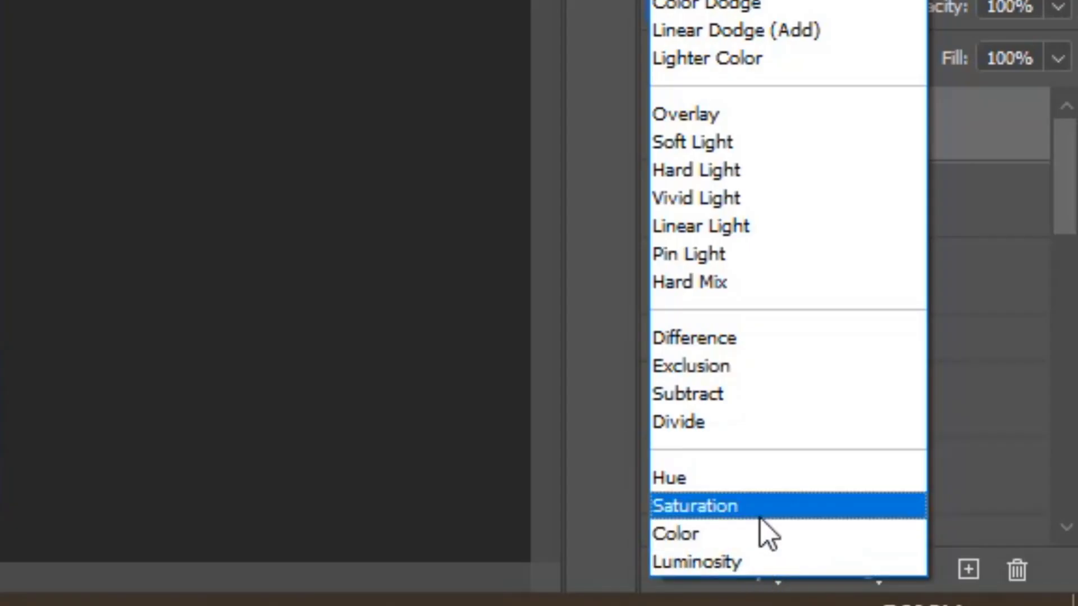
pyautogui.click(760, 507)
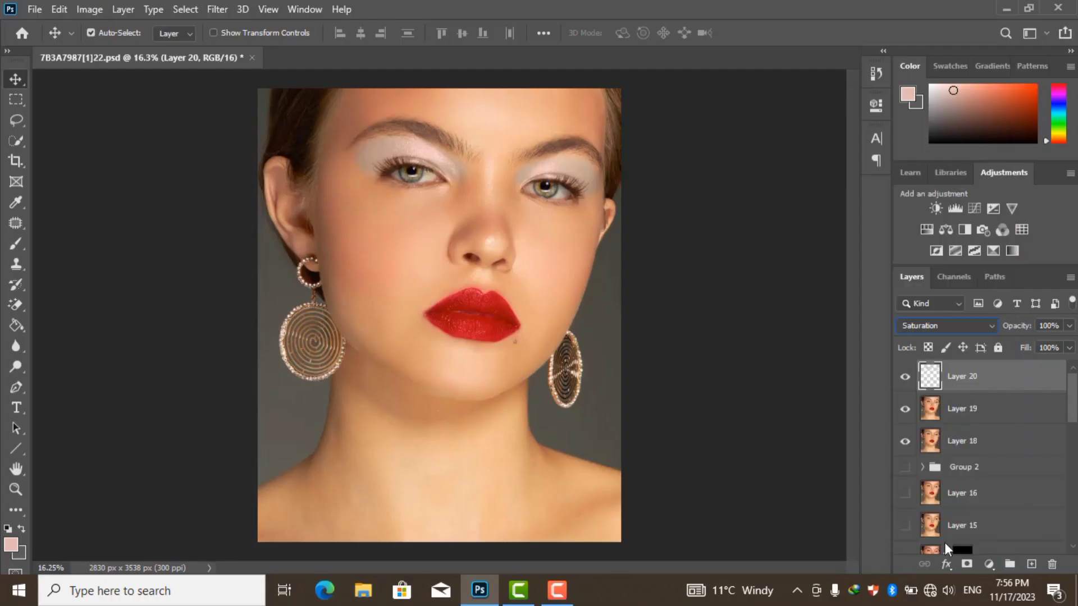
# Add a layer mask to the eyeshadow layer, Layer 20
pyautogui.click(470, 186)
pyautogui.scroll(1, 493, 132)
pyautogui.scroll(1, 534, 191)
pyautogui.scroll(1, 572, 247)
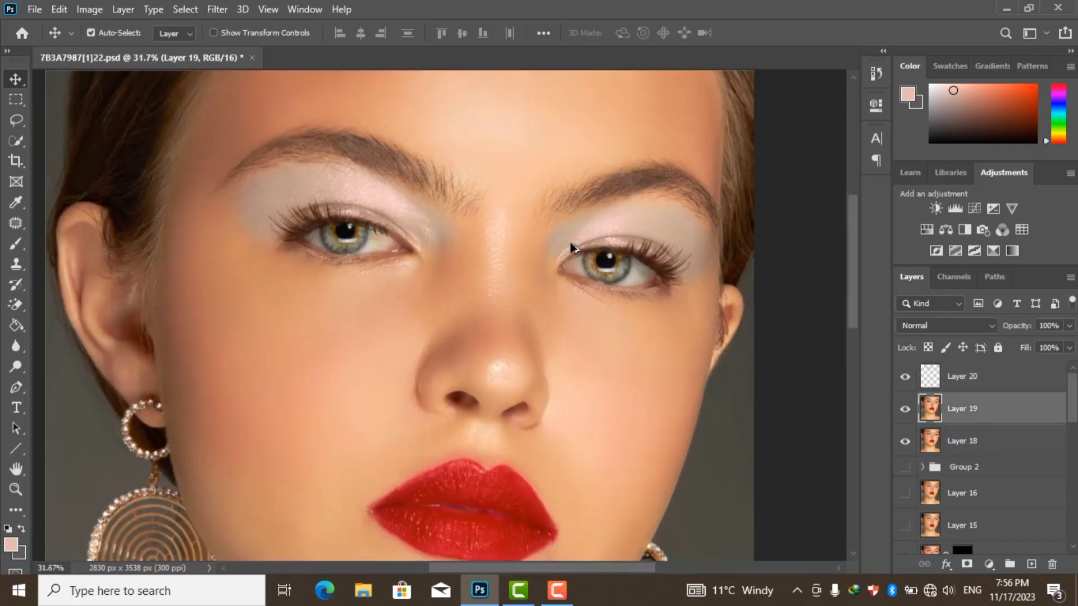
pyautogui.click(997, 388)
pyautogui.click(967, 564)
# Brush black on the mask to hide eyeshadow along and between the brows
pyautogui.press('b')
pyautogui.press('d')
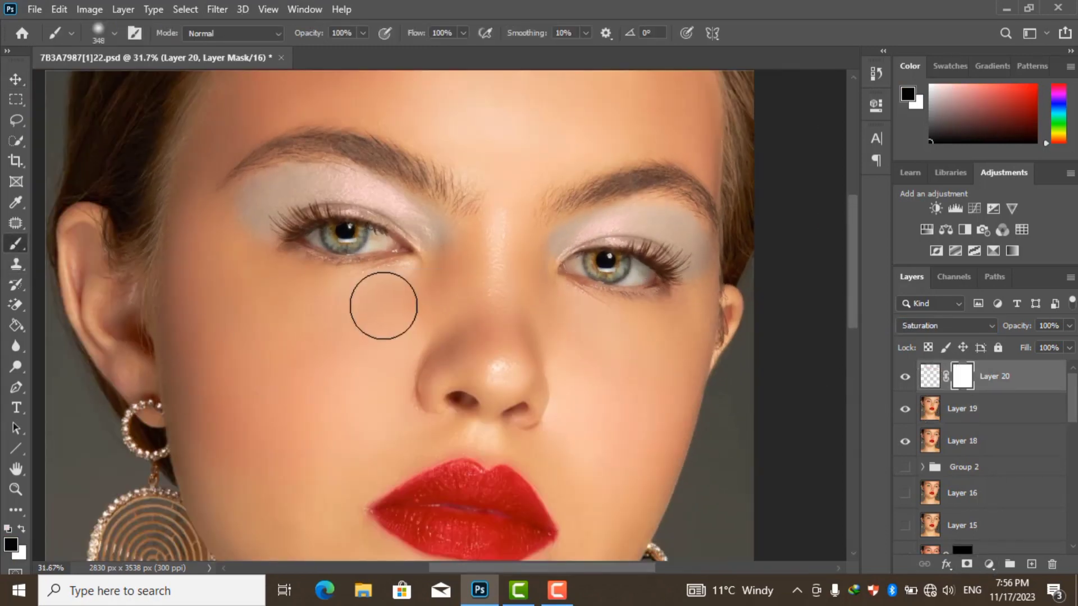
pyautogui.moveTo(457, 173)
pyautogui.mouseDown()
pyautogui.moveTo(534, 207)
pyautogui.moveTo(571, 169)
pyautogui.mouseUp()
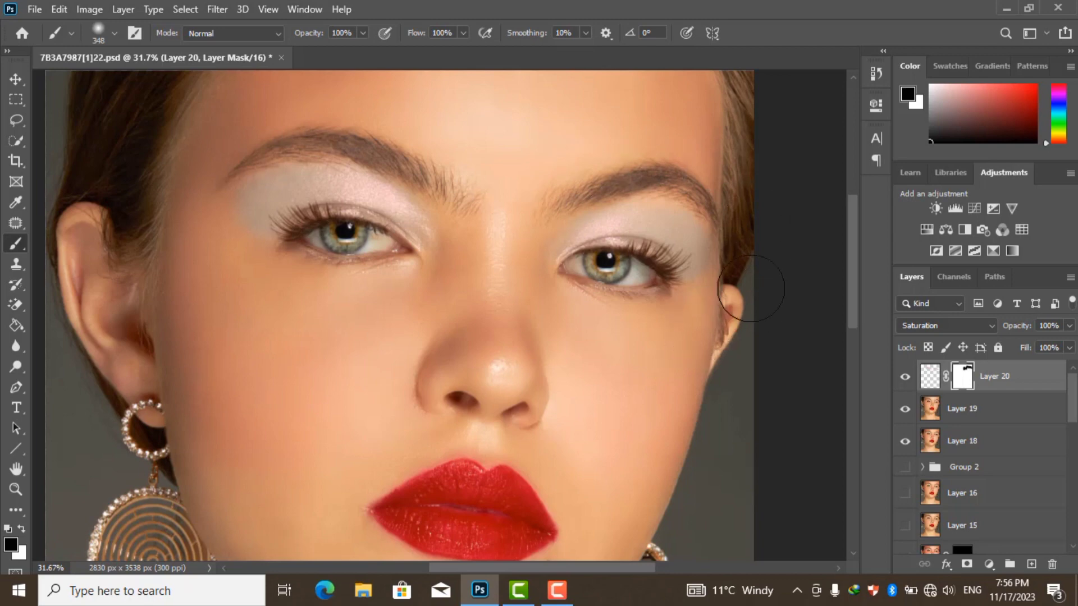
pyautogui.moveTo(484, 114); pyautogui.dragTo(707, 180)
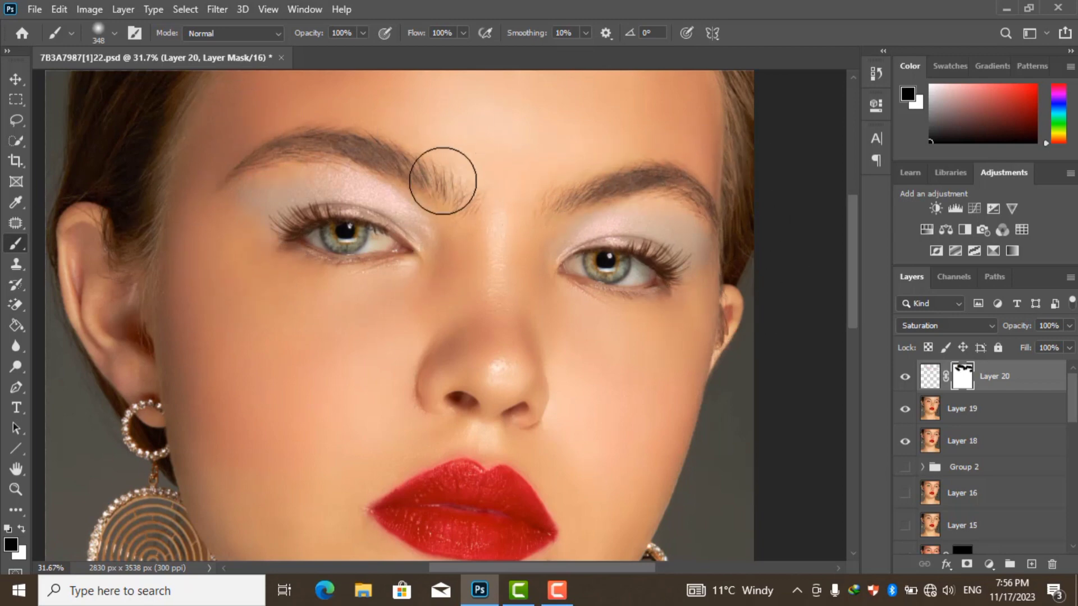
pyautogui.press('x')
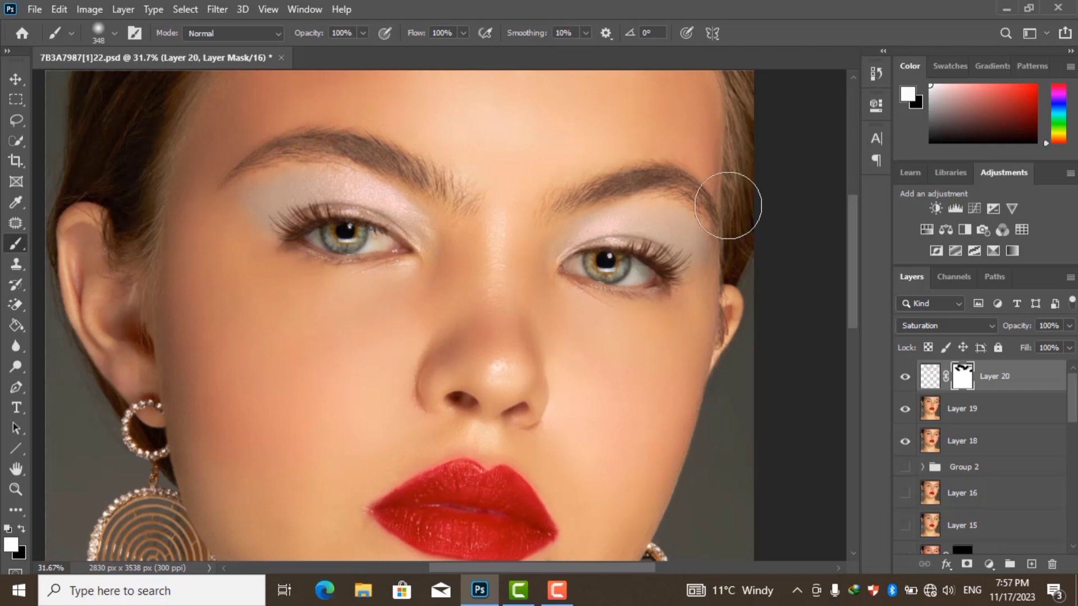
# Merge all visible layers into a new layer
pyautogui.scroll(-3, 575, 307)
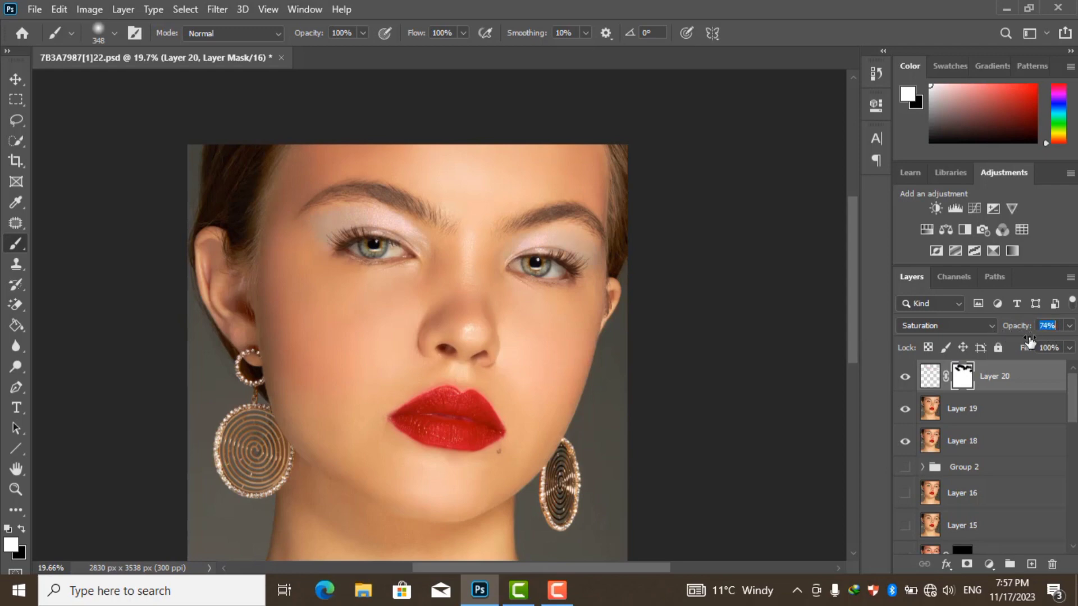
pyautogui.scroll(-3, 512, 292)
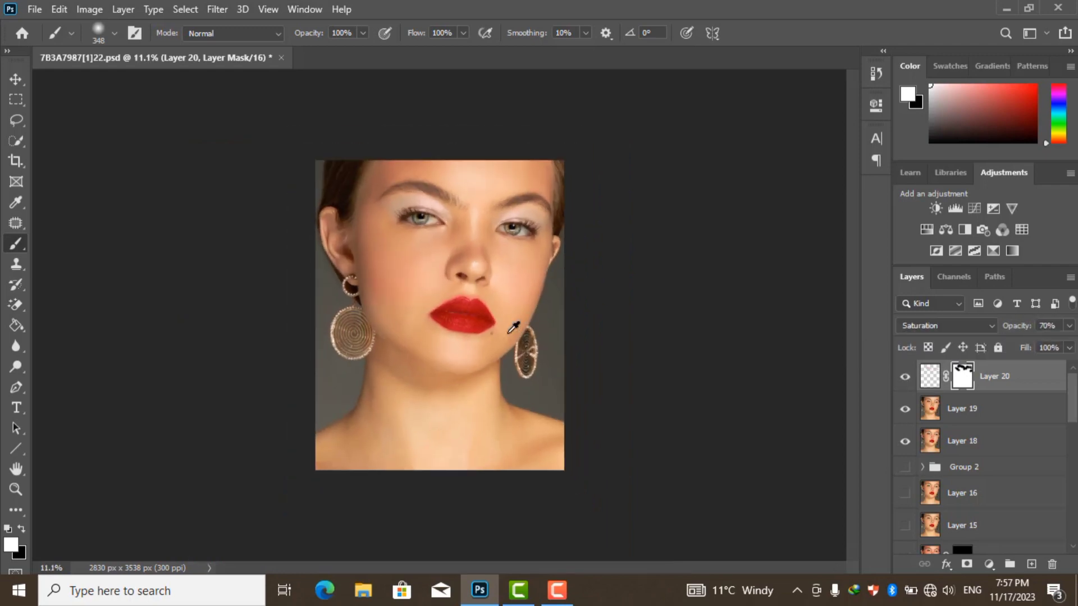
pyautogui.scroll(1, 678, 390)
pyautogui.hotkey('ctrl', 'shift', 'alt', 'e')
# Undo the merge, lower the eyeshadow opacity, then merge visible layers again
pyautogui.scroll(-2, 429, 173)
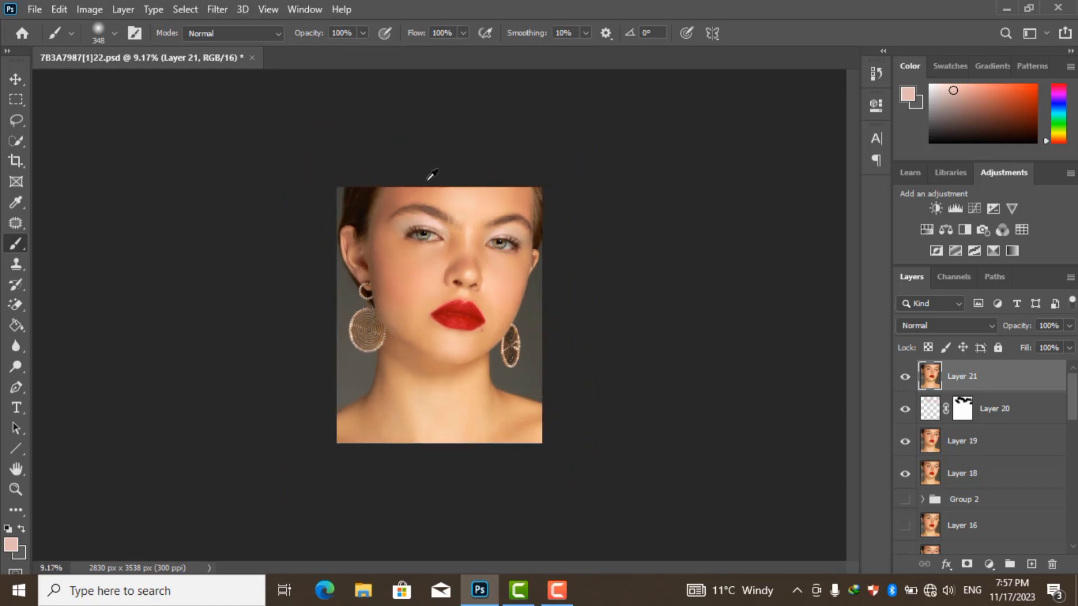
pyautogui.scroll(3, 558, 287)
pyautogui.hotkey('ctrl', 'z')
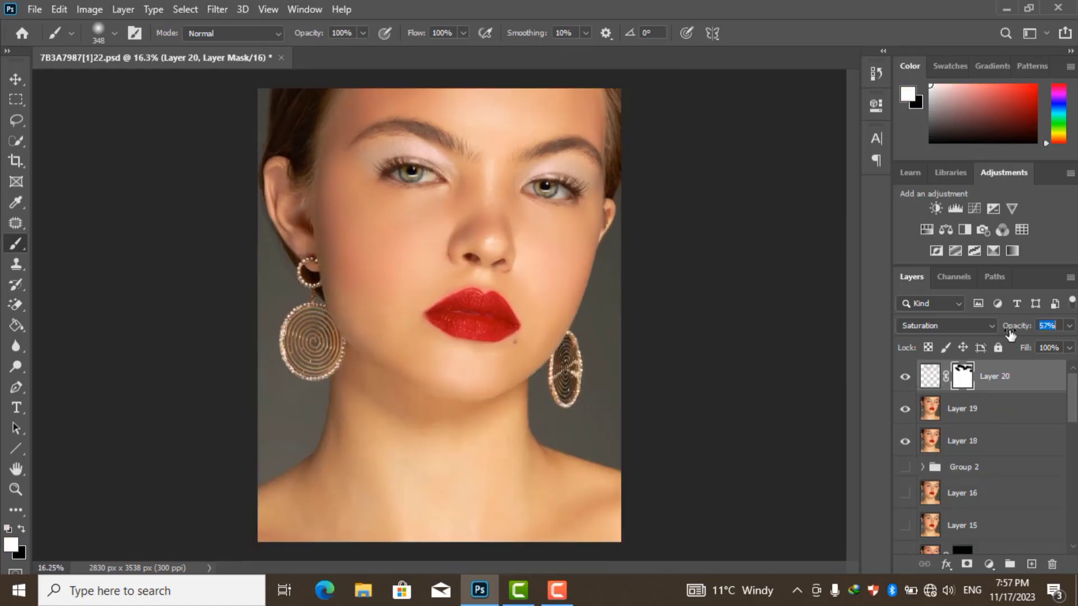
pyautogui.press('Return')
pyautogui.hotkey('ctrl', 'shift', 'alt', 'e')
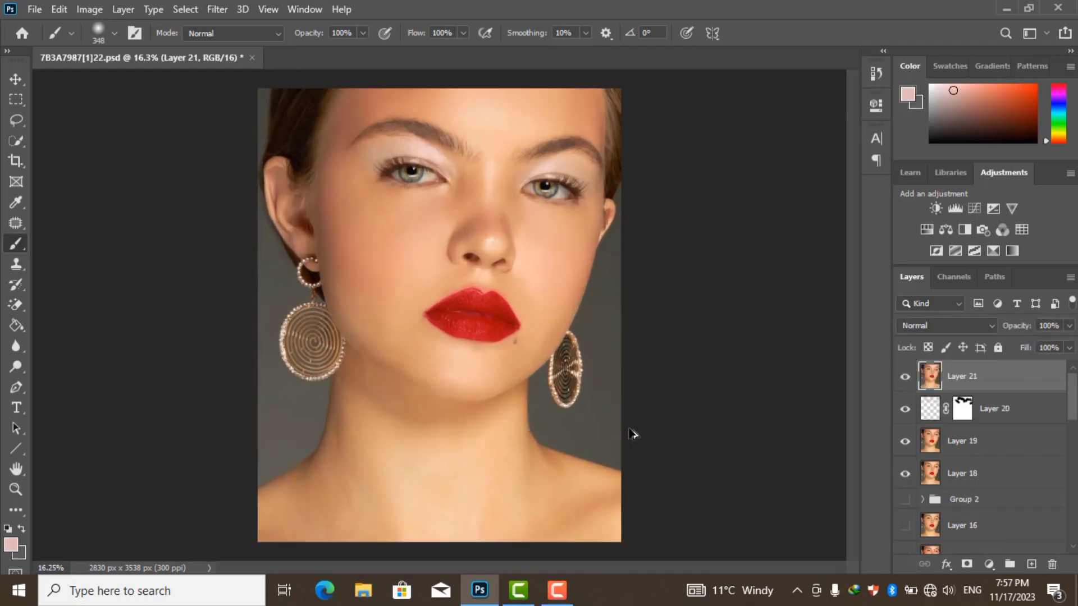
# Grade the merged layer in Camera Raw HSL, reducing red saturation and shifting hues
pyautogui.click(217, 9)
pyautogui.click(246, 106)
pyautogui.click(836, 172)
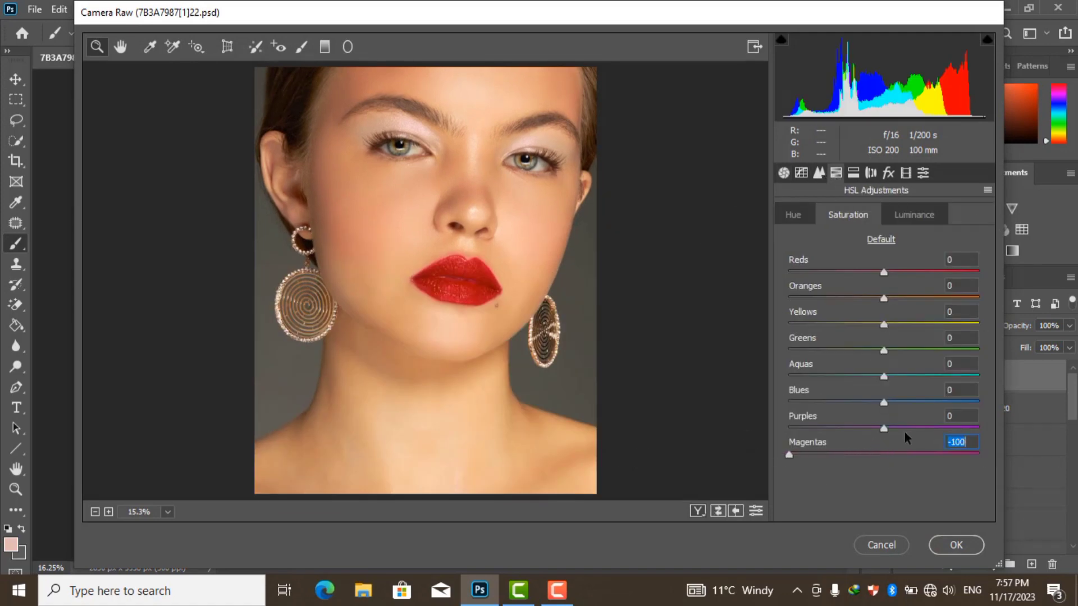
pyautogui.moveTo(884, 272); pyautogui.dragTo(837, 273)
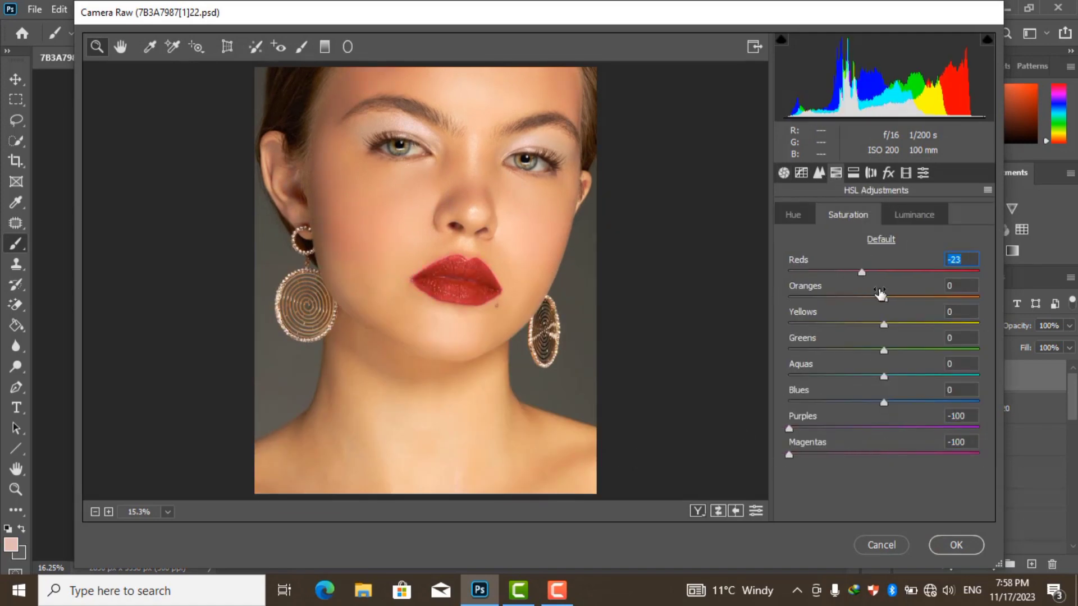
pyautogui.click(794, 216)
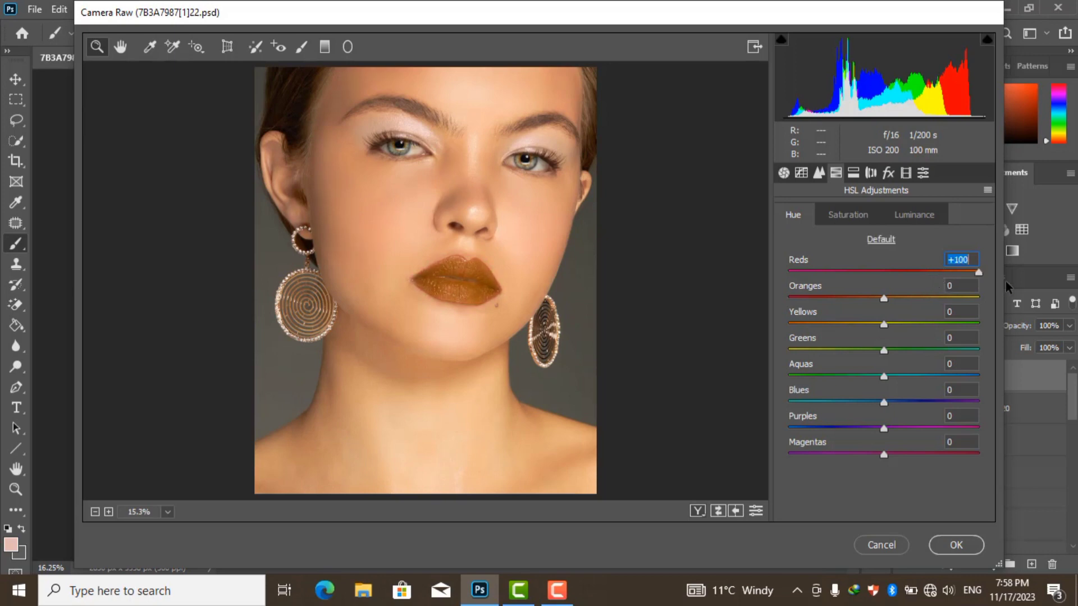
pyautogui.click(957, 544)
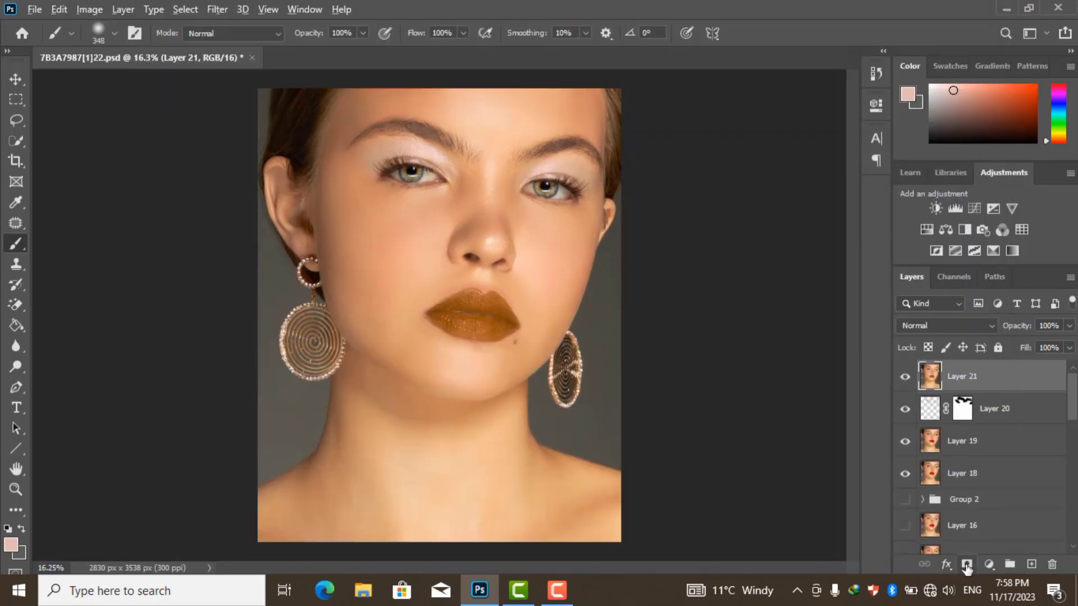
# Add a black hiding mask and paint the grade back over the skin only
pyautogui.keyDown('alt'); pyautogui.click(967, 564); pyautogui.keyUp('alt')
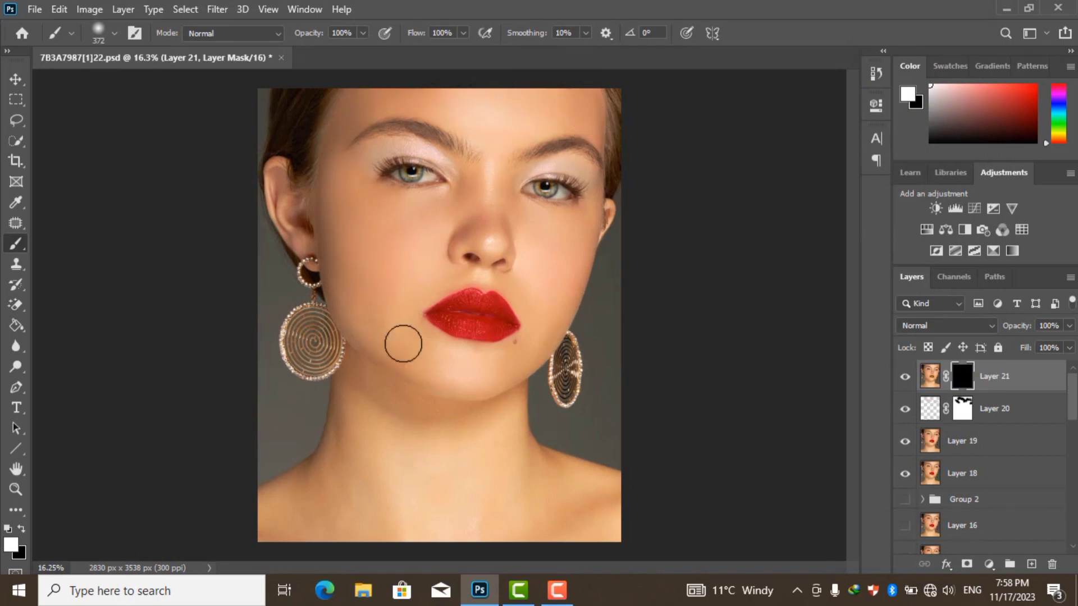
pyautogui.moveTo(558, 246); pyautogui.dragTo(430, 147)
pyautogui.scroll(-1, 404, 328)
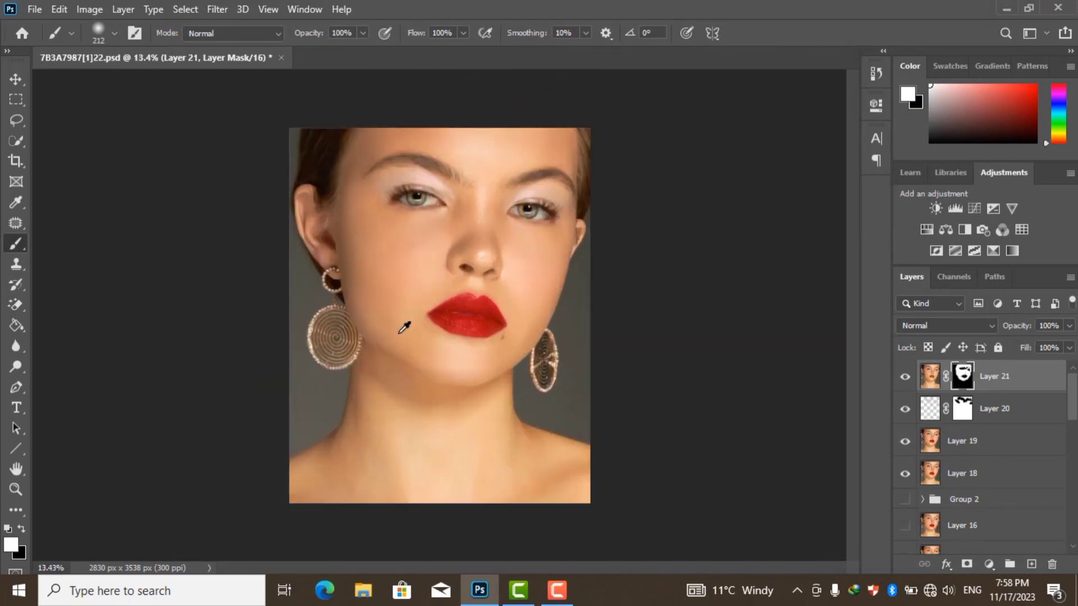
pyautogui.scroll(1, 435, 313)
# Revise the Camera Raw grade: lower the Reds hue shift and reset Oranges hue to 0
pyautogui.click(930, 376)
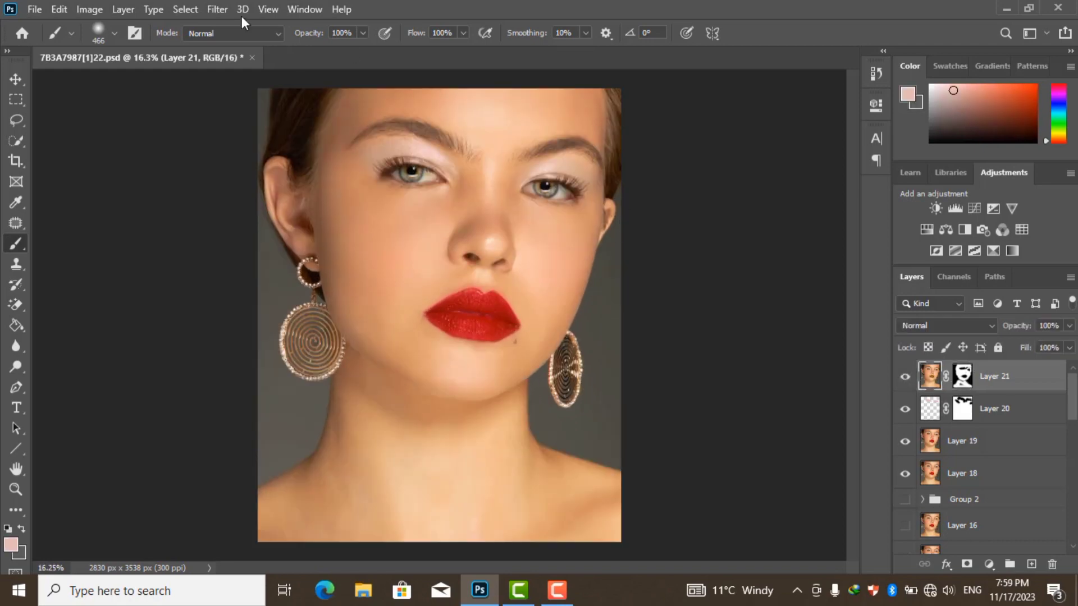
pyautogui.click(217, 10)
pyautogui.press('Escape')
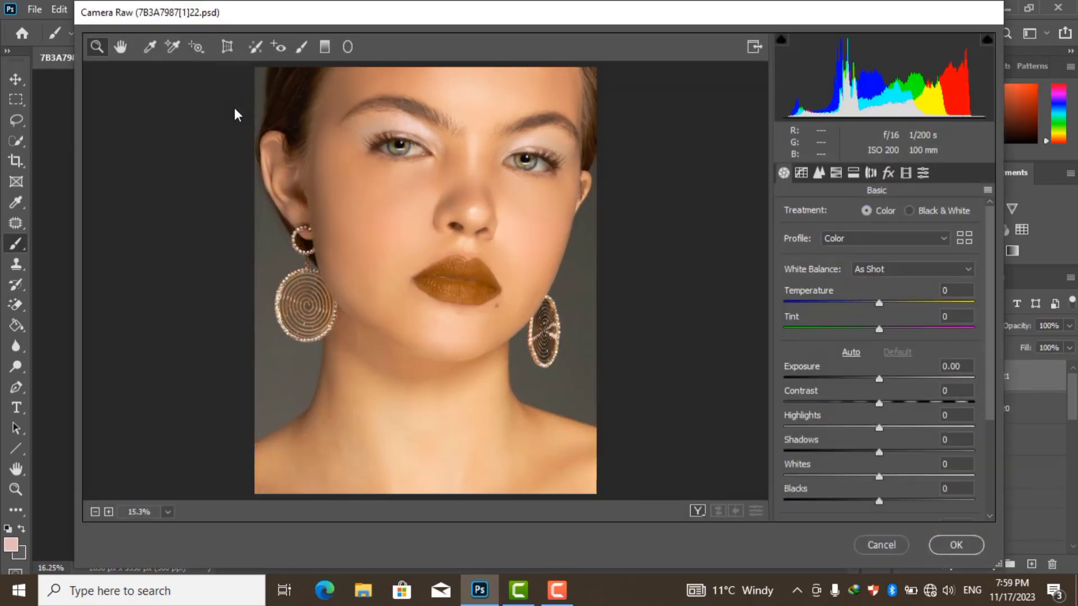
pyautogui.click(836, 172)
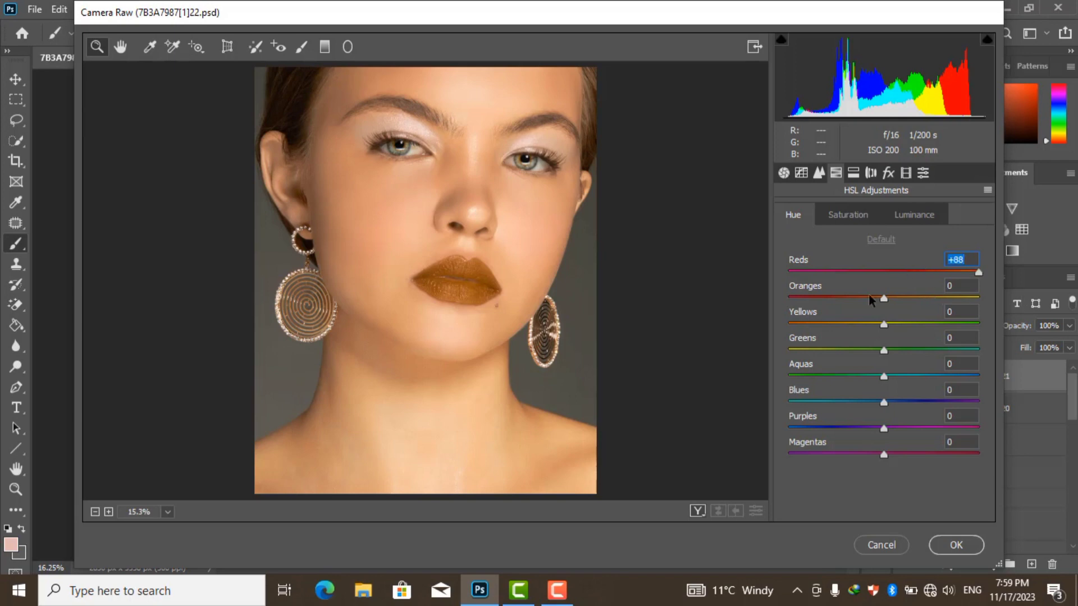
pyautogui.click(926, 272)
pyautogui.click(922, 298)
pyautogui.moveTo(922, 298)
pyautogui.mouseDown()
pyautogui.moveTo(884, 298)
pyautogui.moveTo(1004, 288)
pyautogui.mouseUp()
pyautogui.click(953, 546)
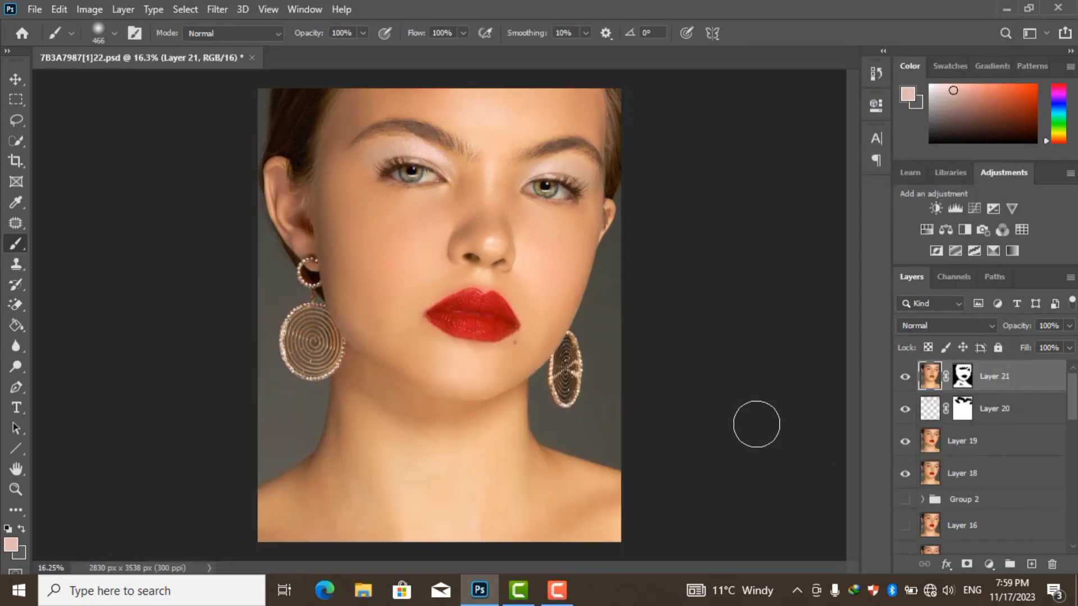
# Merge the finished retouch into a new top layer and toggle before/after comparison
pyautogui.scroll(-2, 560, 402)
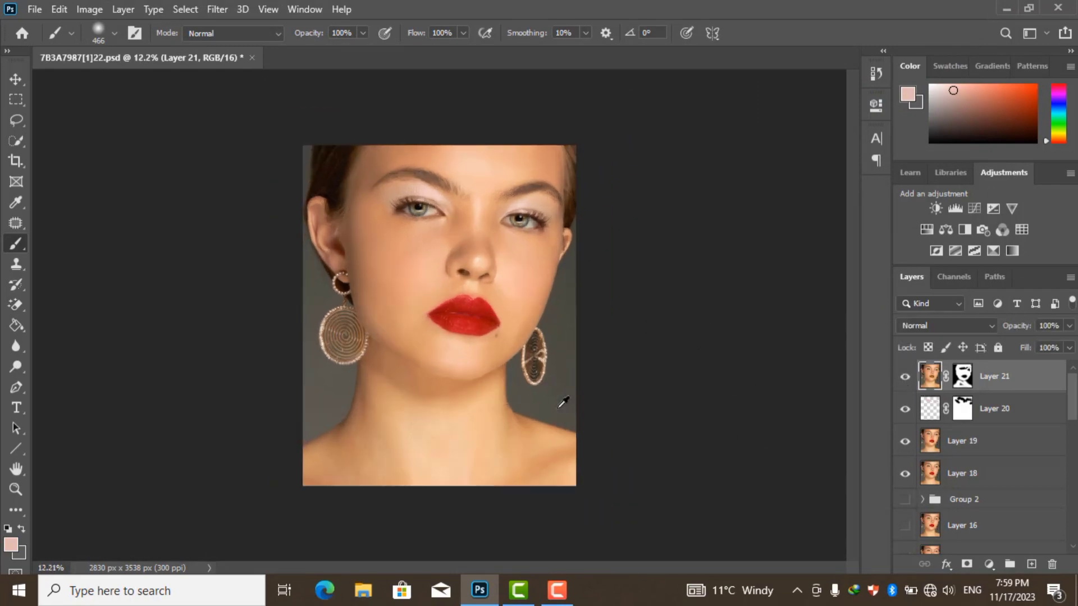
pyautogui.scroll(1, 619, 420)
pyautogui.hotkey('ctrl', 'shift', 'alt', 'e')
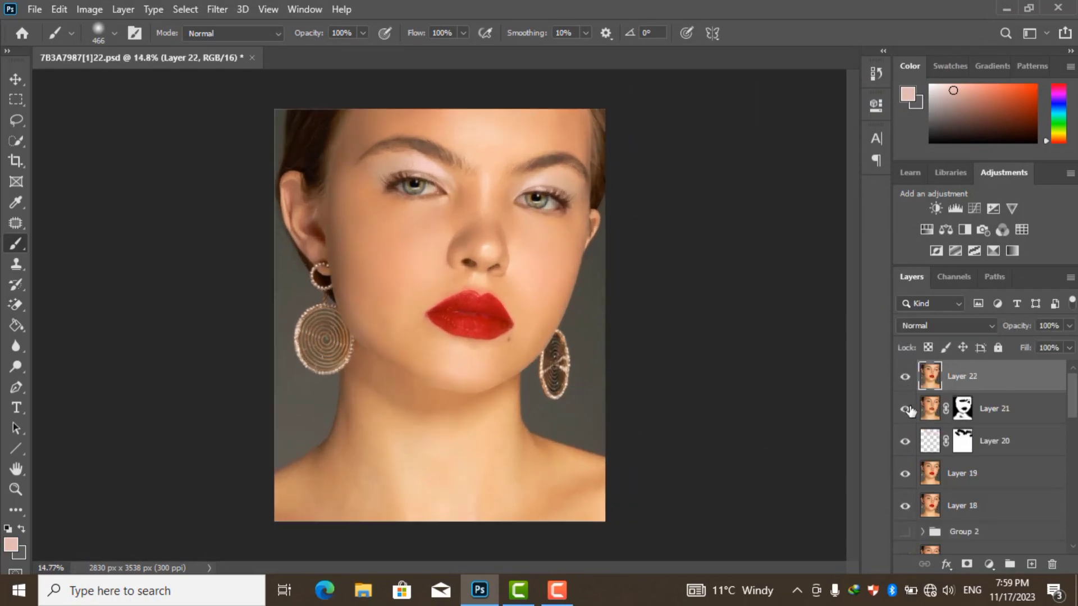
pyautogui.keyDown('alt'); pyautogui.click(905, 383); pyautogui.keyUp('alt')
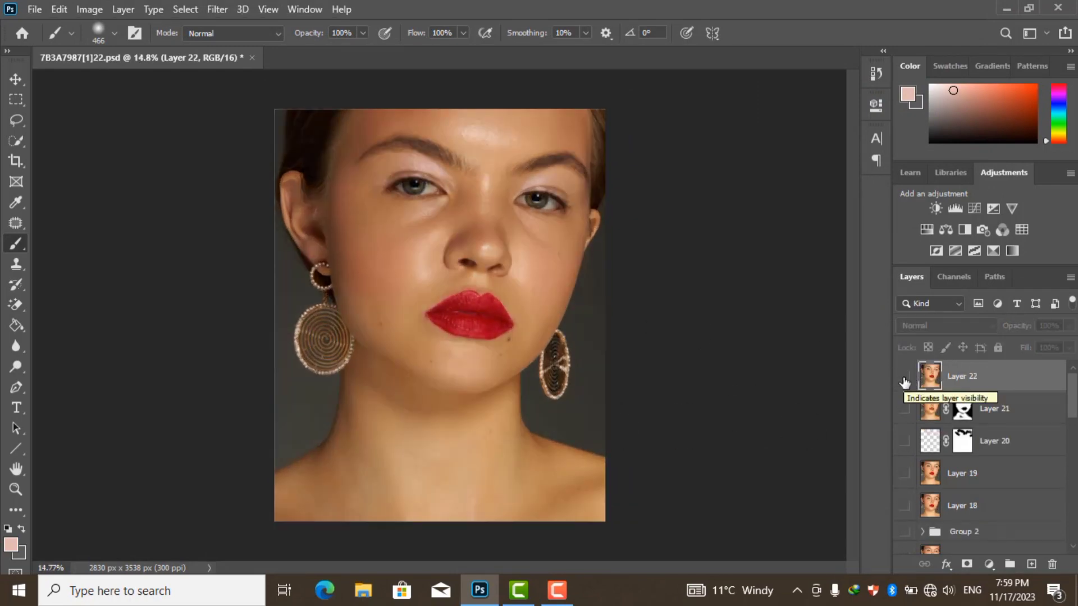
pyautogui.click(904, 381)
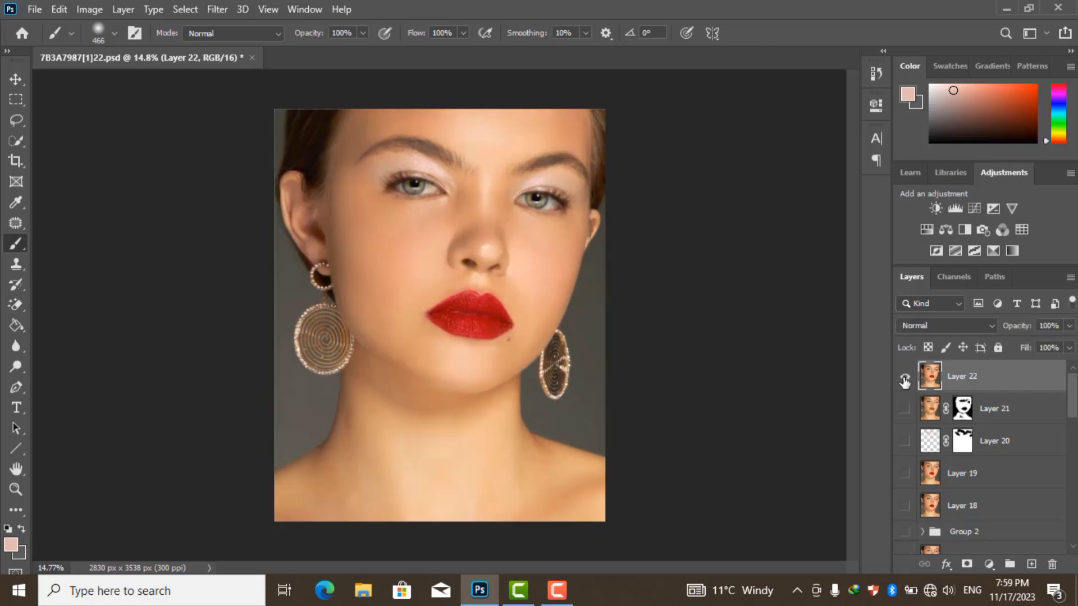